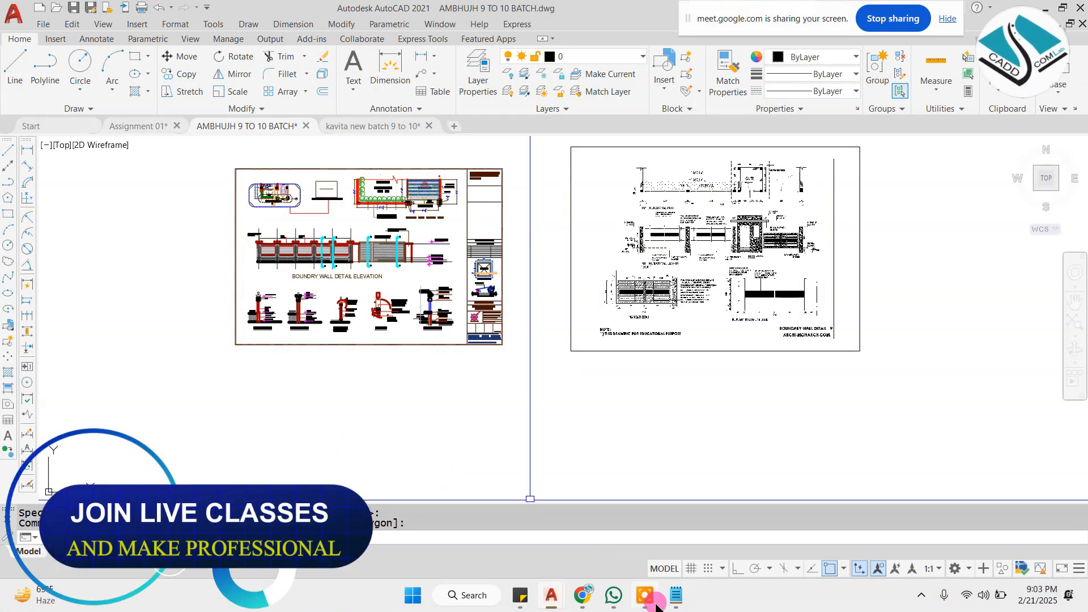
Step: Examine the boundary wall detail sheets and the front lawn, parking and main gate area of the ground floor plan
click(656, 604)
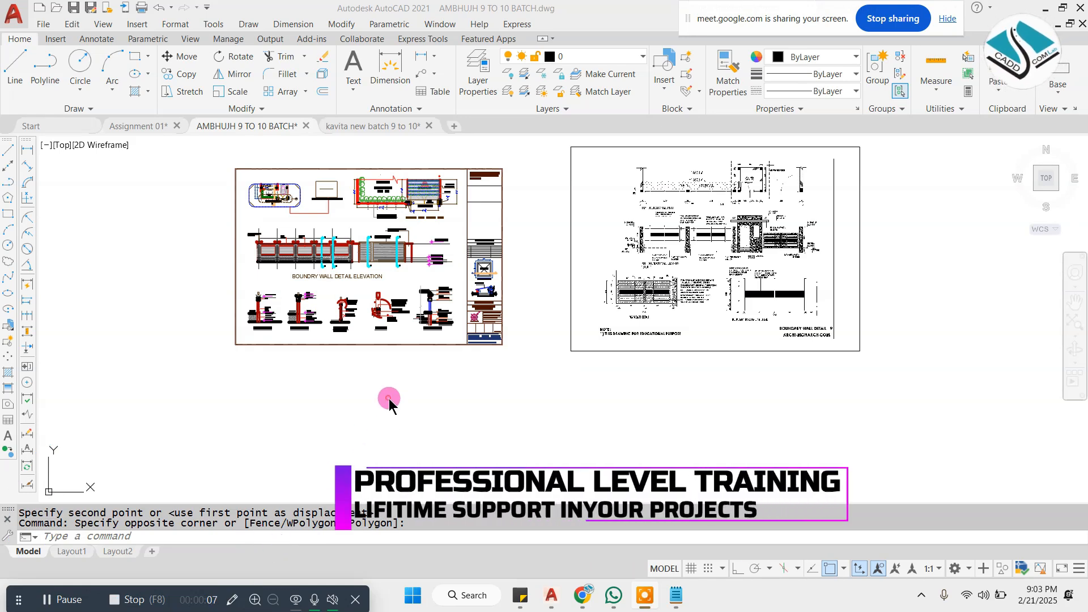
key(Escape)
key(Escape)
scroll(493, 359, down, 4)
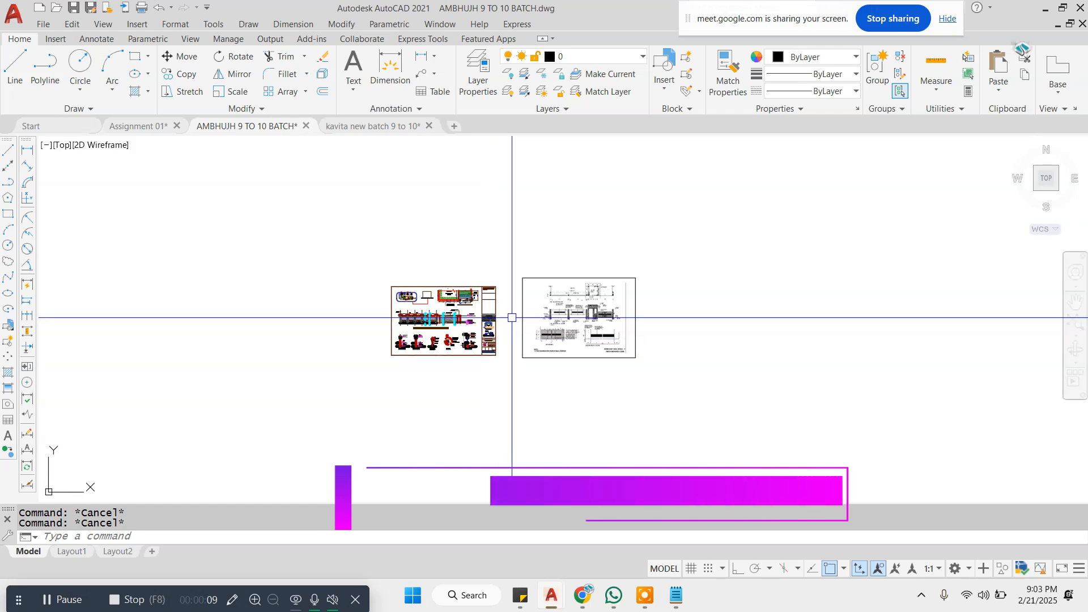
scroll(511, 318, down, 6)
scroll(369, 351, up, 6)
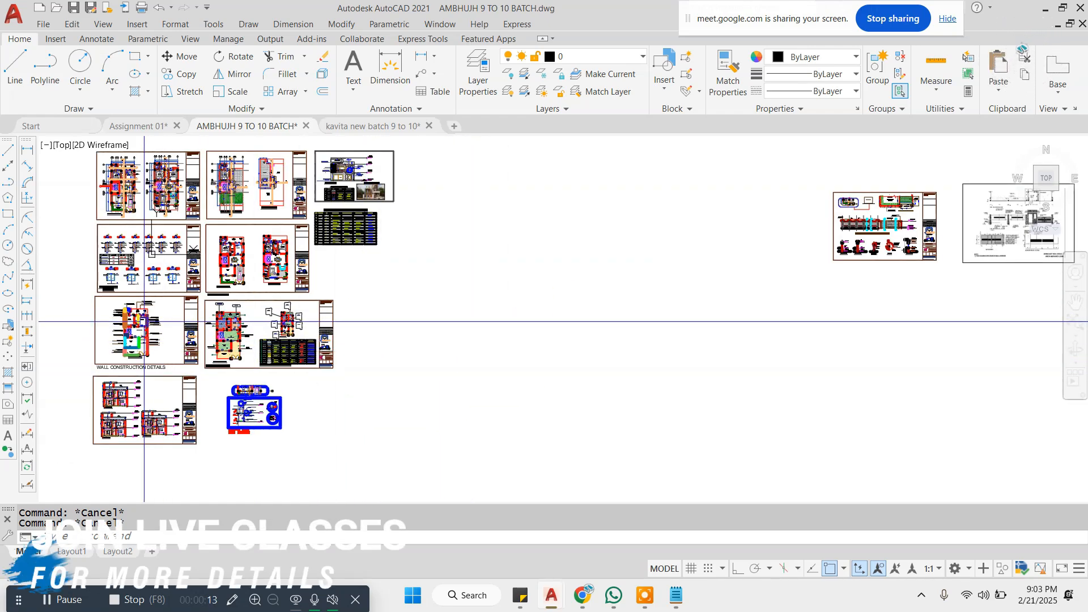
scroll(105, 180, up, 6)
scroll(124, 247, up, 3)
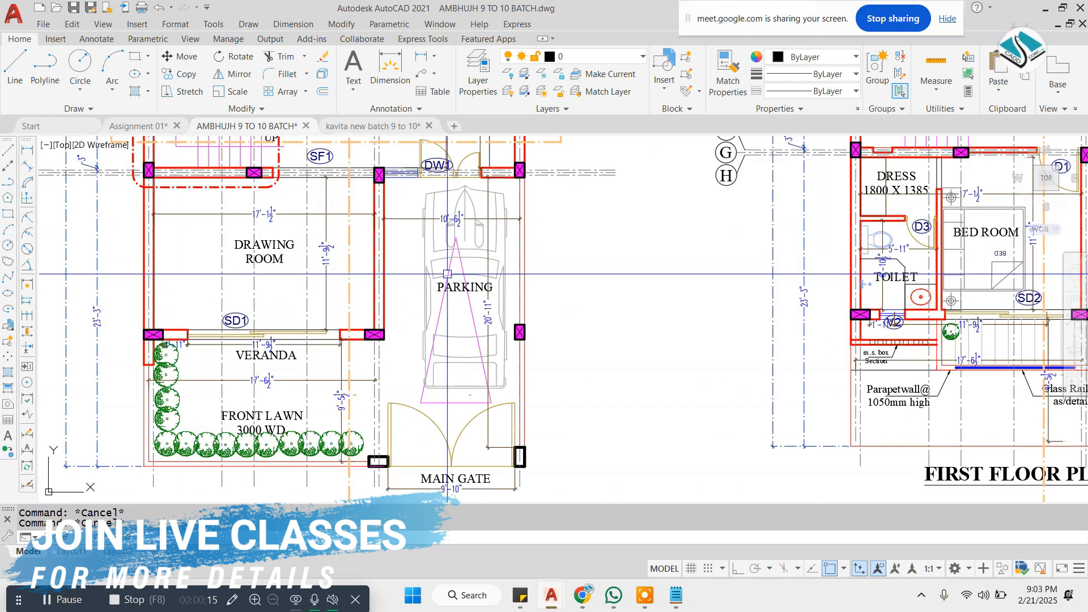
scroll(470, 271, down, 3)
scroll(355, 326, up, 3)
scroll(436, 334, down, 2)
scroll(476, 314, up, 3)
scroll(481, 316, down, 3)
scroll(561, 267, up, 2)
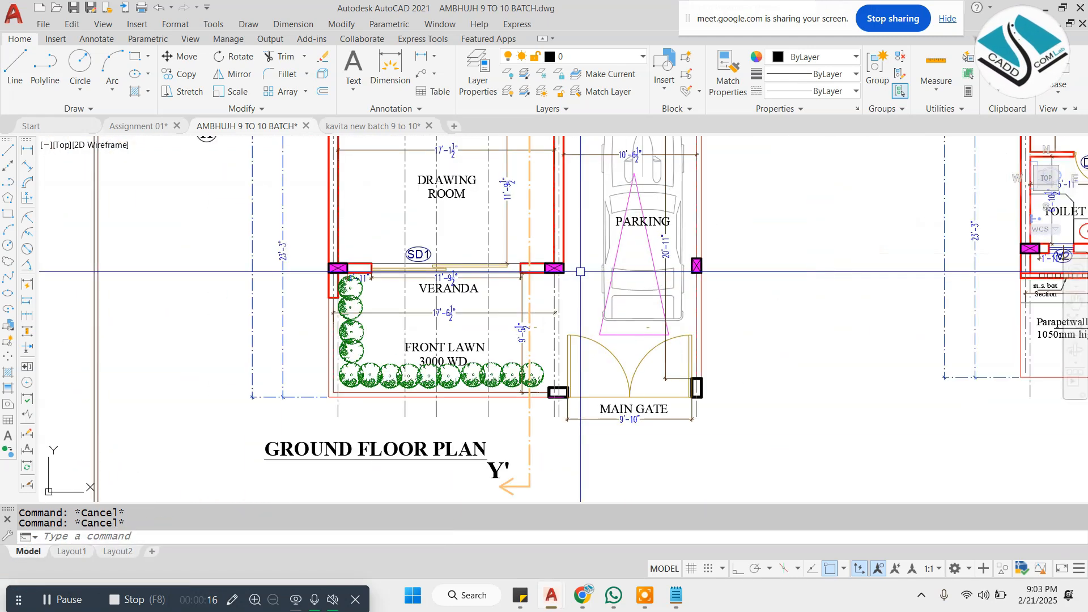
click(985, 595)
click(729, 456)
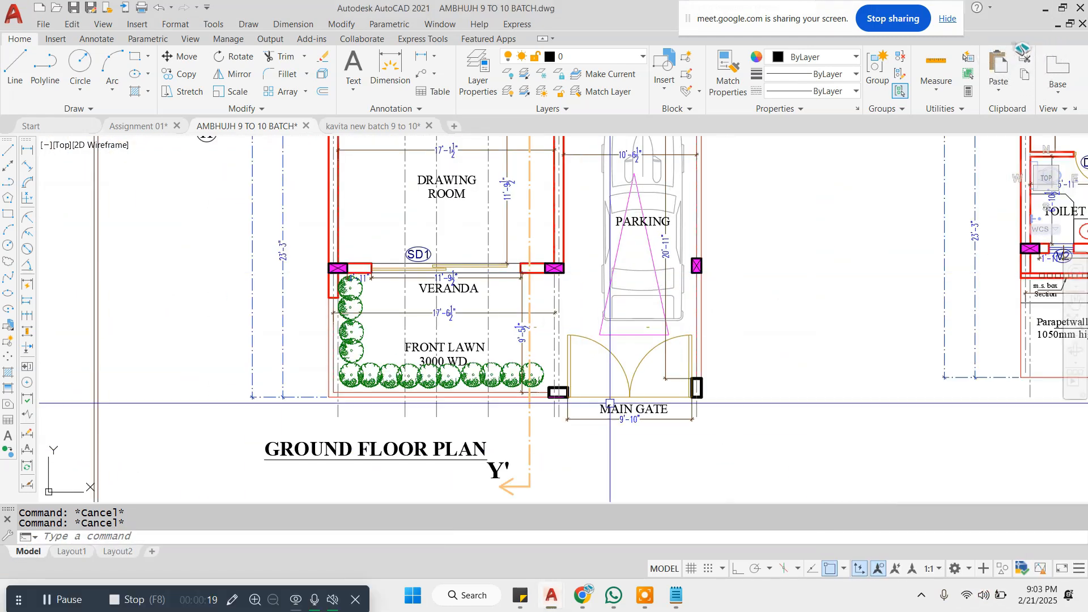
scroll(462, 354, down, 1)
scroll(561, 216, up, 1)
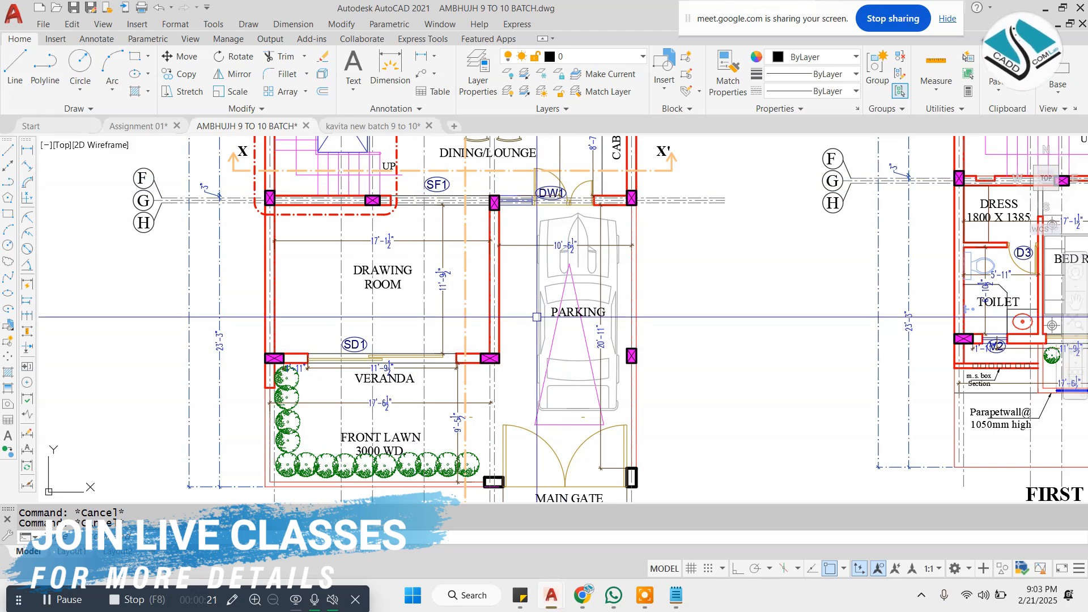
Step: Look over the complete set of house drawing sheets, ending at the front boundary of the ground floor plan
scroll(468, 270, down, 5)
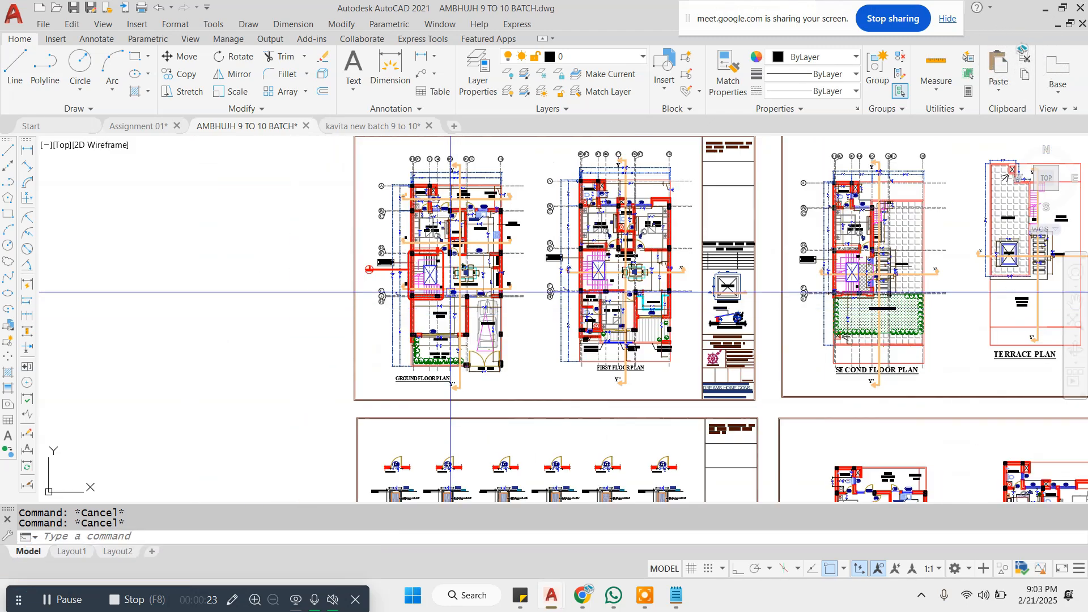
scroll(468, 270, up, 1)
scroll(476, 268, down, 2)
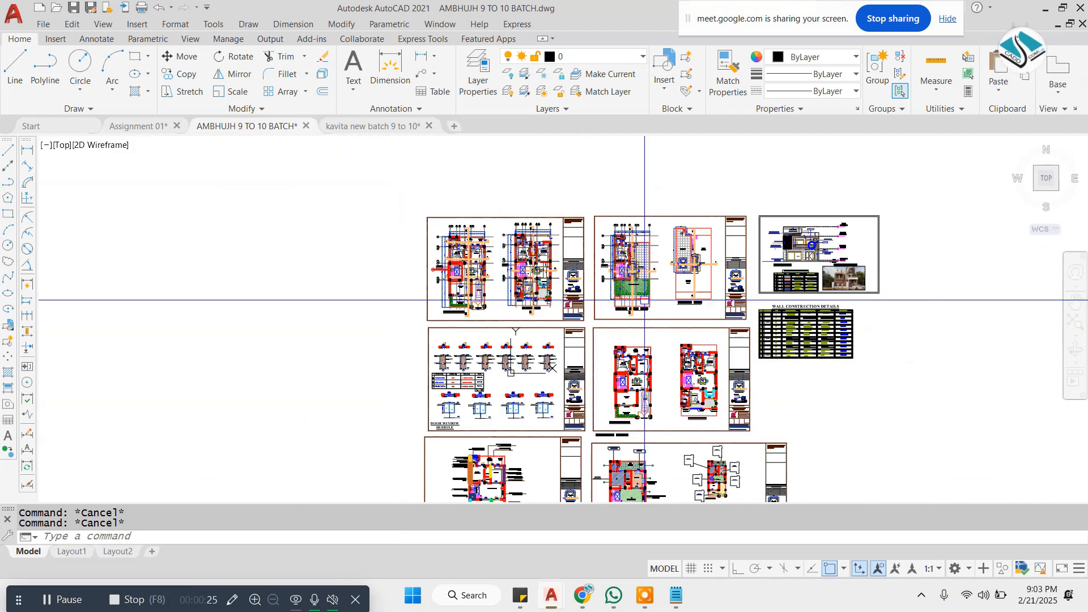
scroll(635, 304, down, 2)
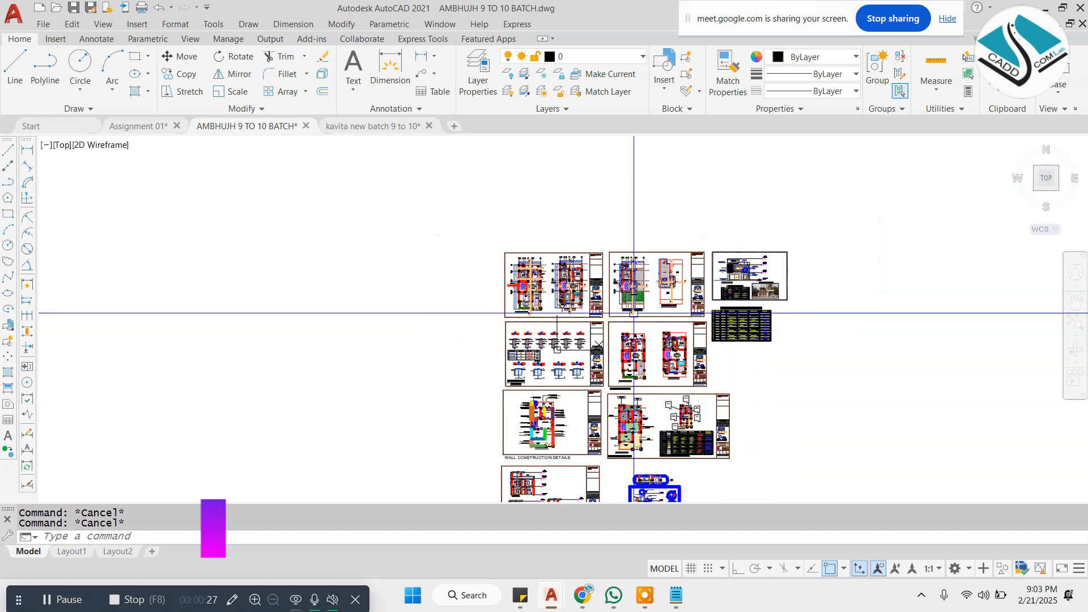
scroll(614, 294, up, 2)
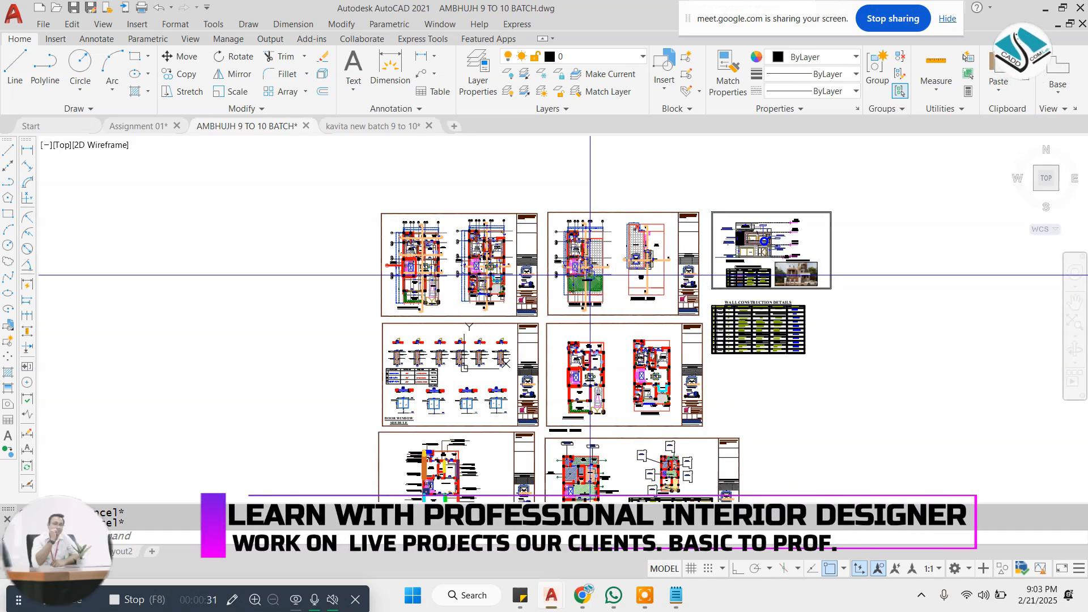
scroll(589, 276, down, 3)
scroll(617, 295, up, 3)
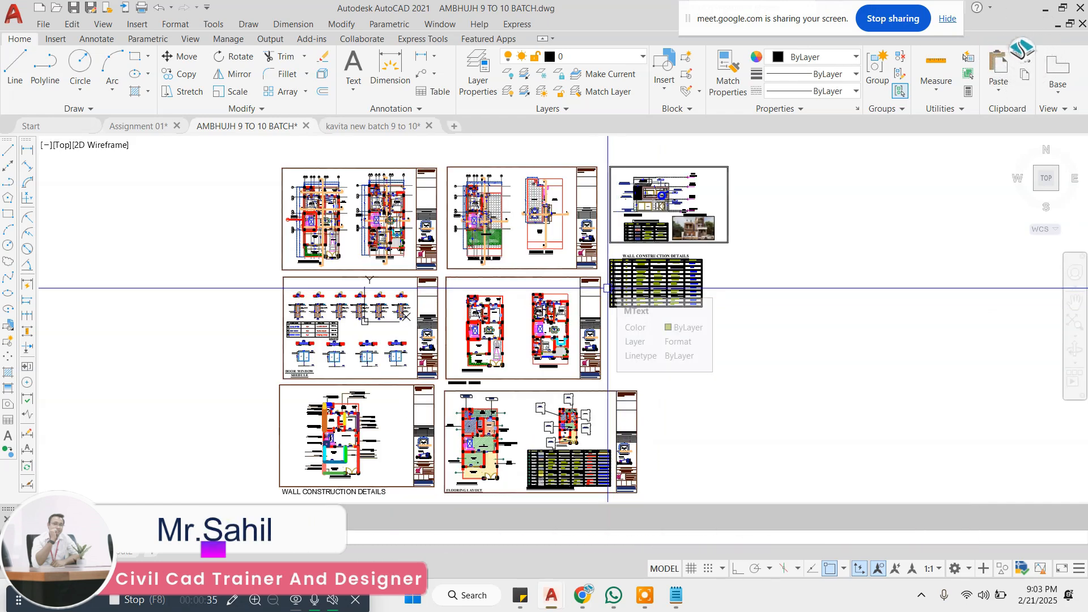
scroll(555, 279, down, 2)
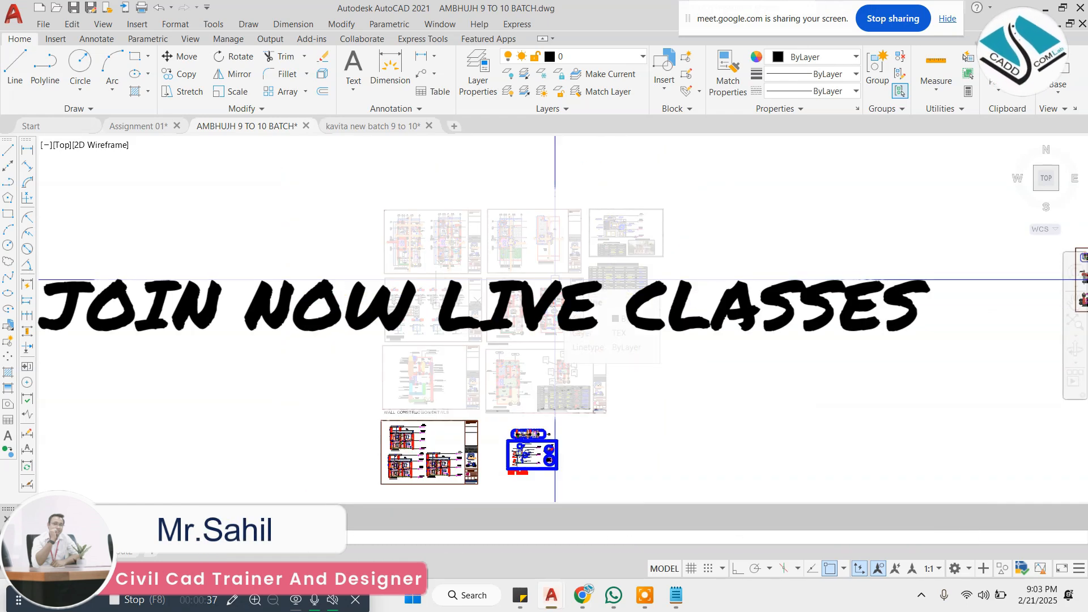
scroll(555, 279, up, 4)
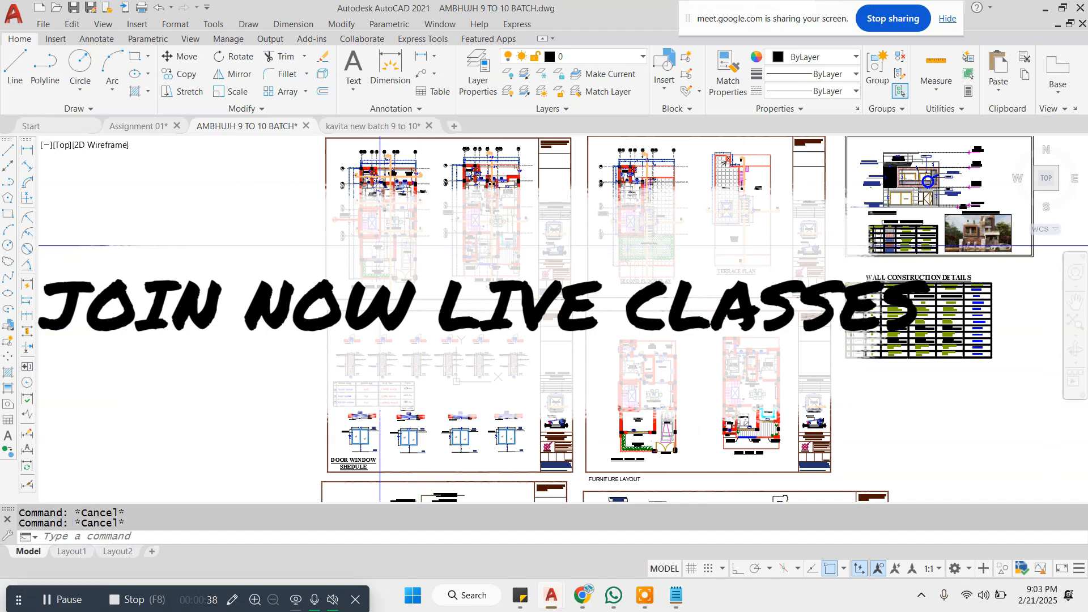
scroll(368, 214, up, 4)
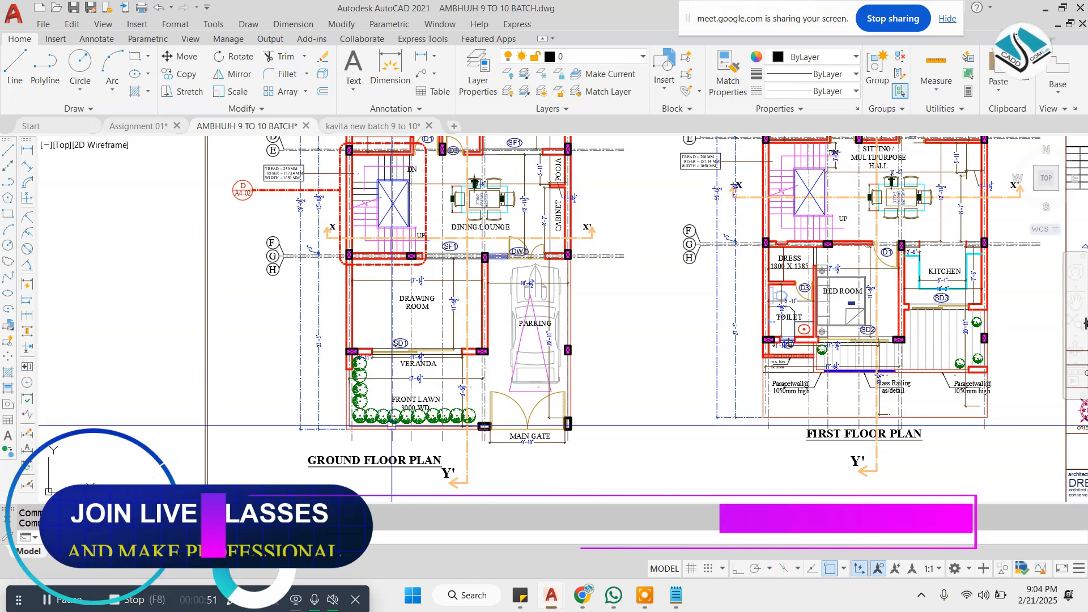
scroll(513, 336, up, 2)
scroll(403, 382, down, 4)
scroll(404, 383, up, 4)
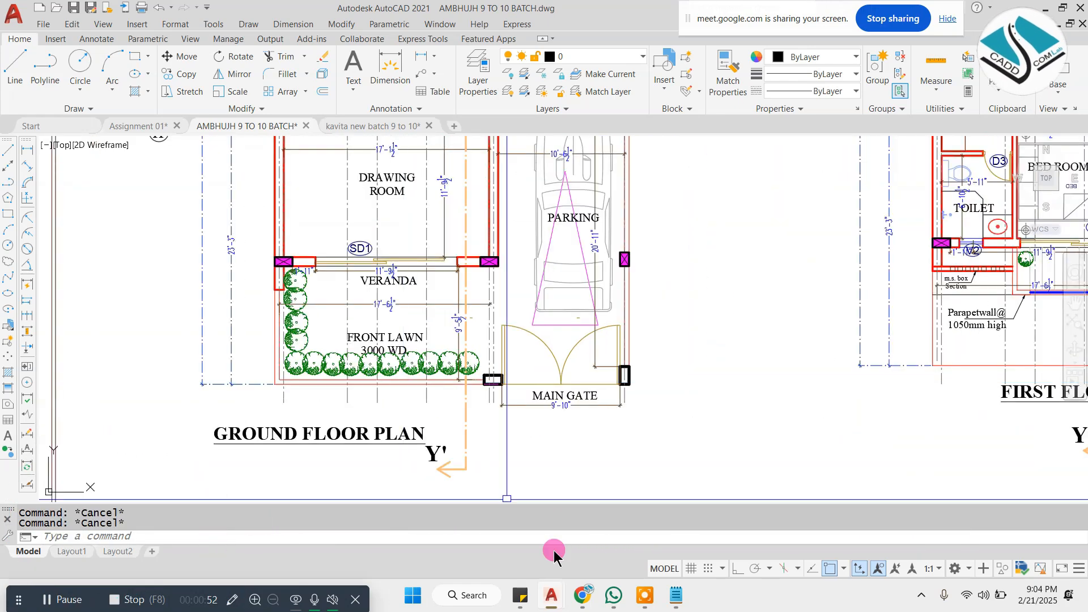
Step: Switch to Chrome and search Google Images for "3d exterior" in a new tab
click(592, 604)
click(518, 512)
drag(657, 21, 815, 47)
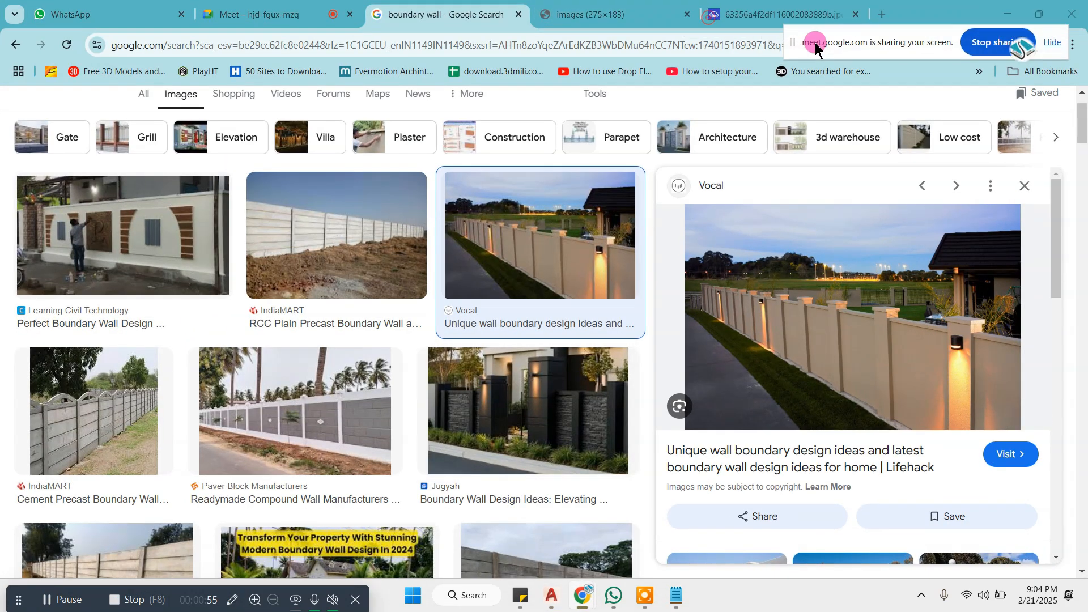
click(881, 15)
click(401, 291)
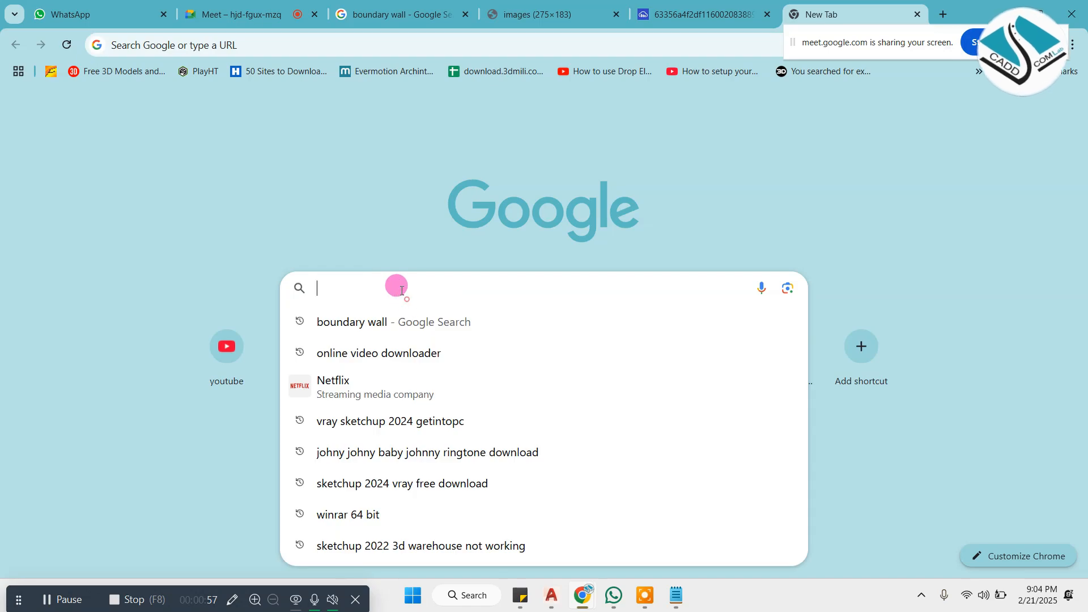
text(3d ext)
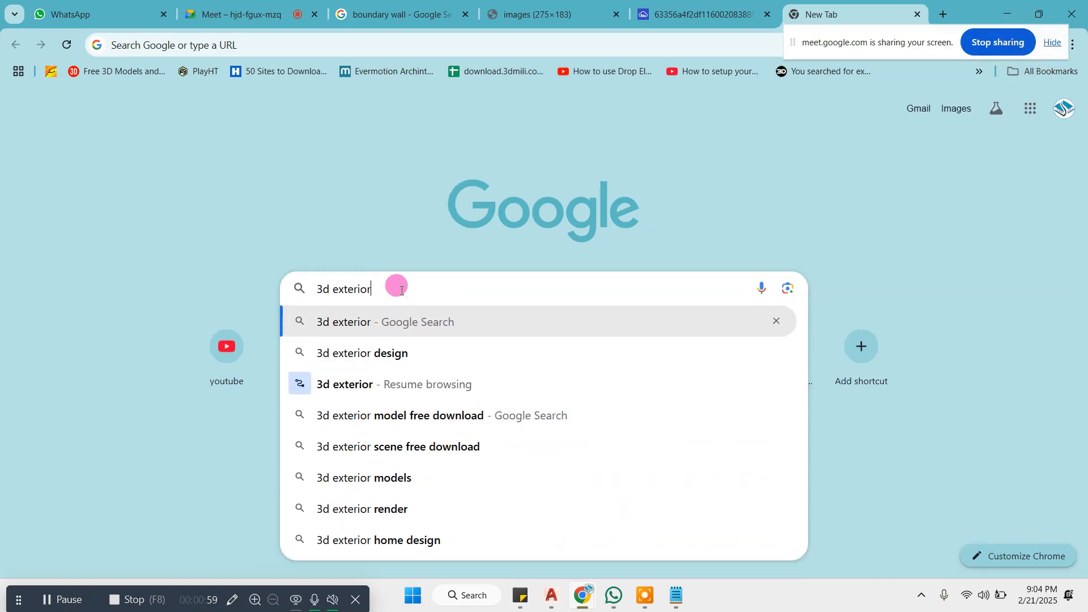
text(erior)
key(Return)
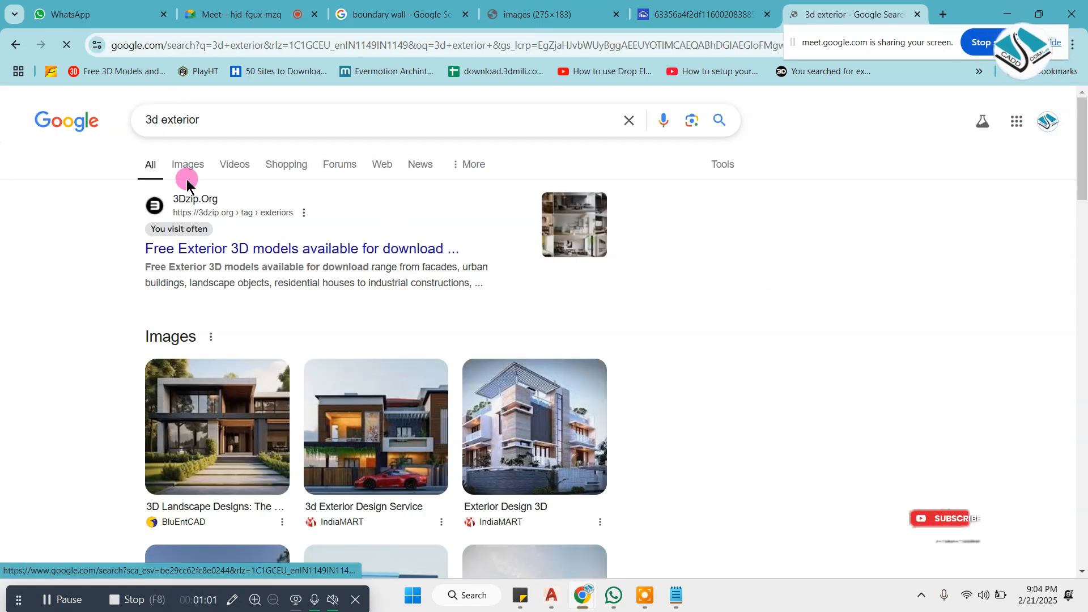
click(189, 170)
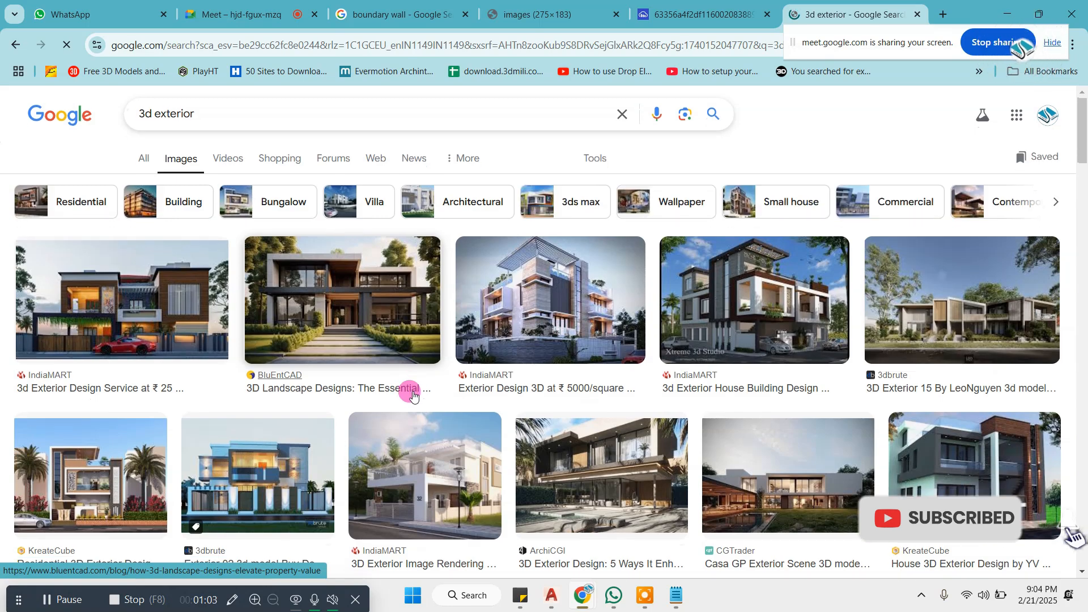
Step: Open the full-size 3dbrute "Exterior 02" house image in its own tab and examine its boundary wall up close
scroll(413, 395, down, 2)
click(315, 369)
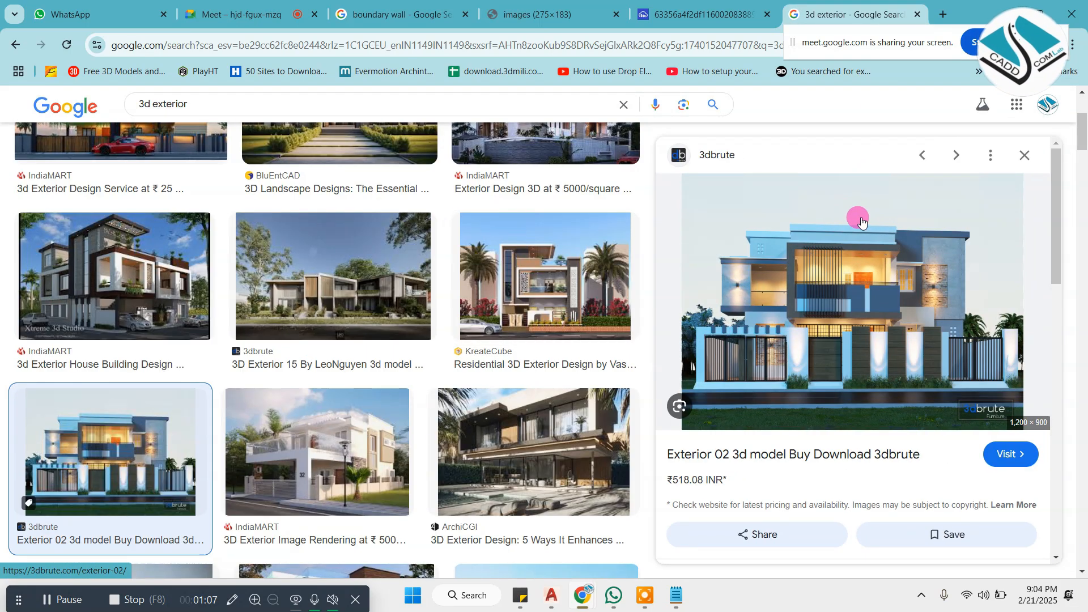
right_click(861, 221)
click(946, 418)
click(861, 11)
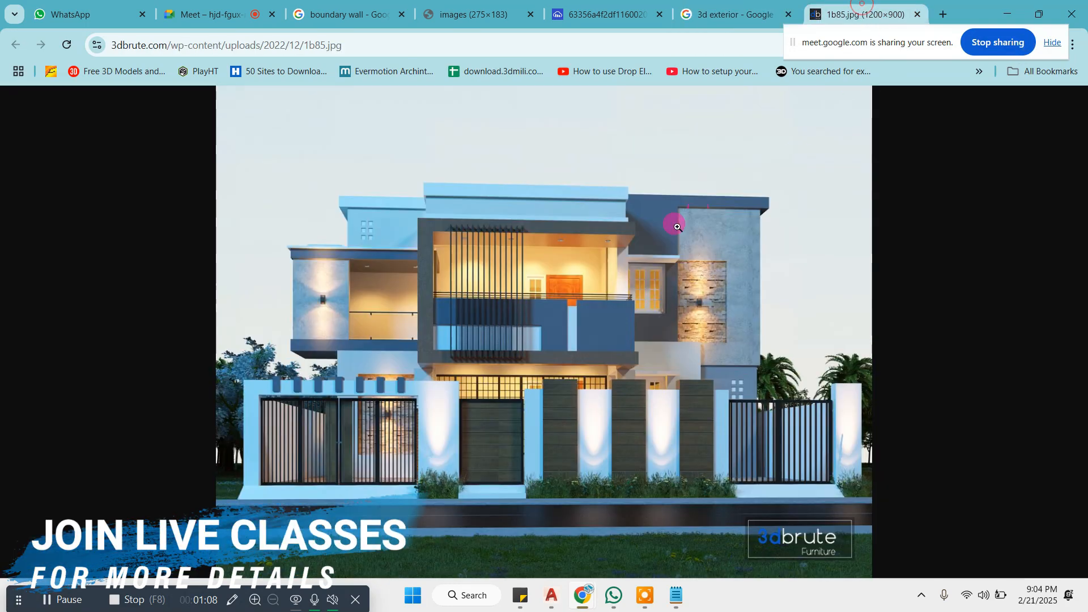
ctrl+scroll(587, 442, up, 2)
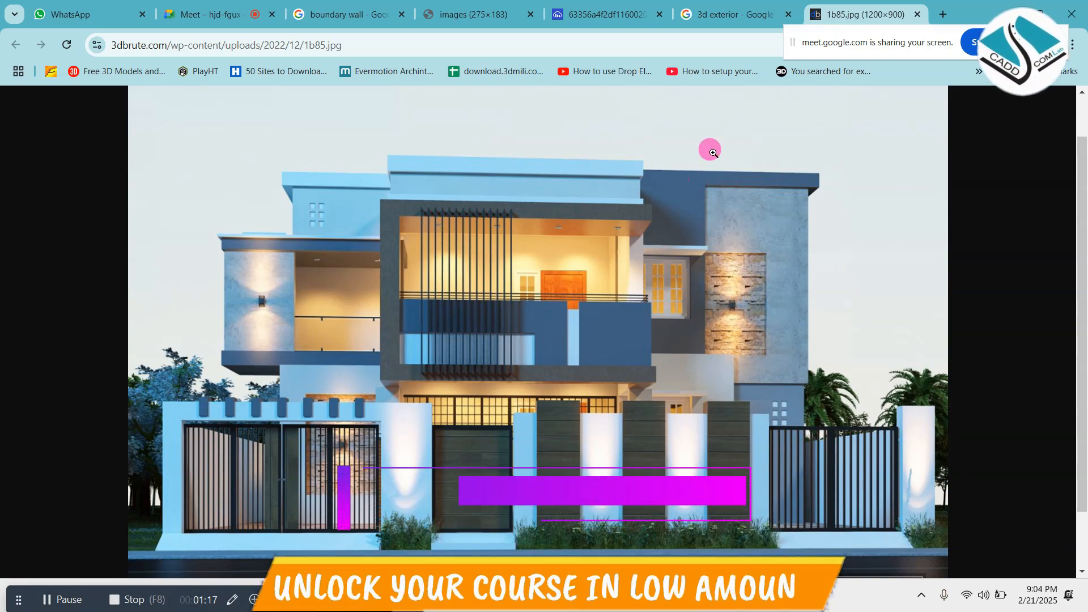
Step: Browse the related exterior images, preview another 3dbrute "Exterior 02" view, and return to AutoCAD
click(731, 7)
scroll(670, 304, down, 3)
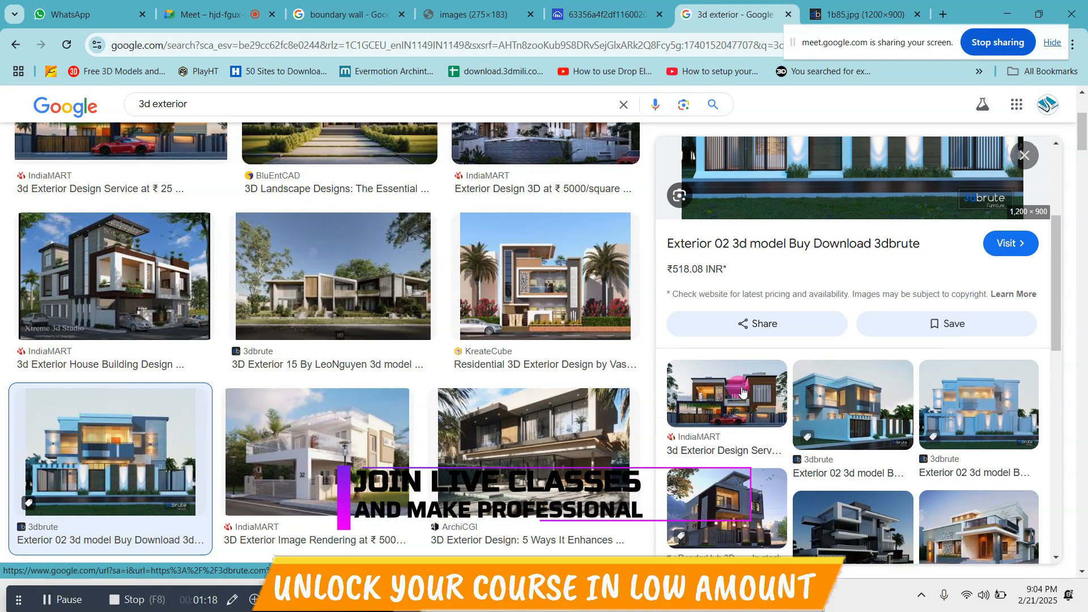
scroll(670, 304, down, 1)
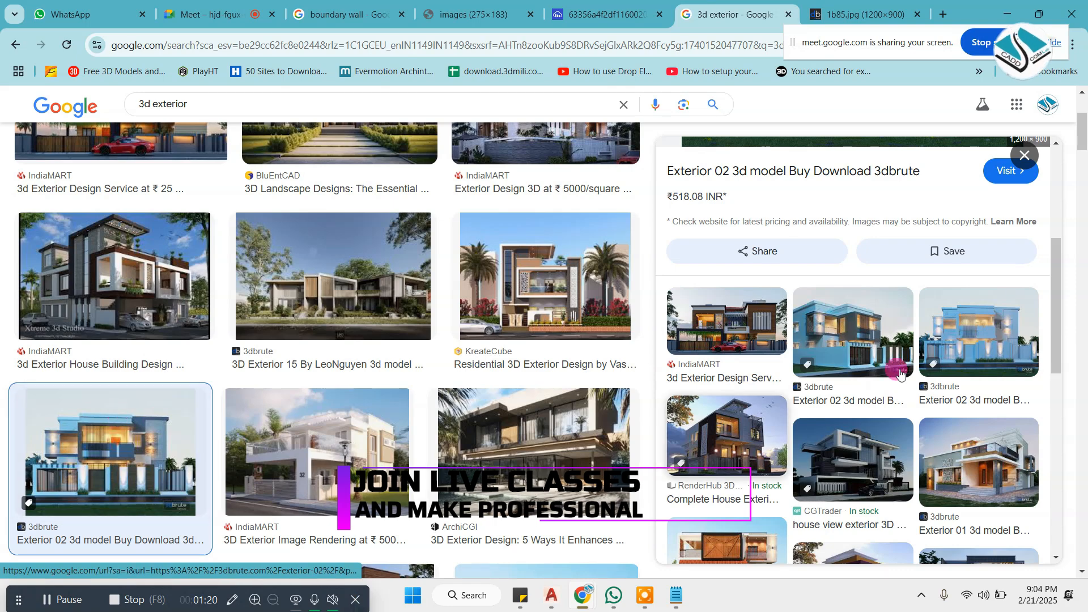
scroll(930, 369, down, 2)
click(980, 311)
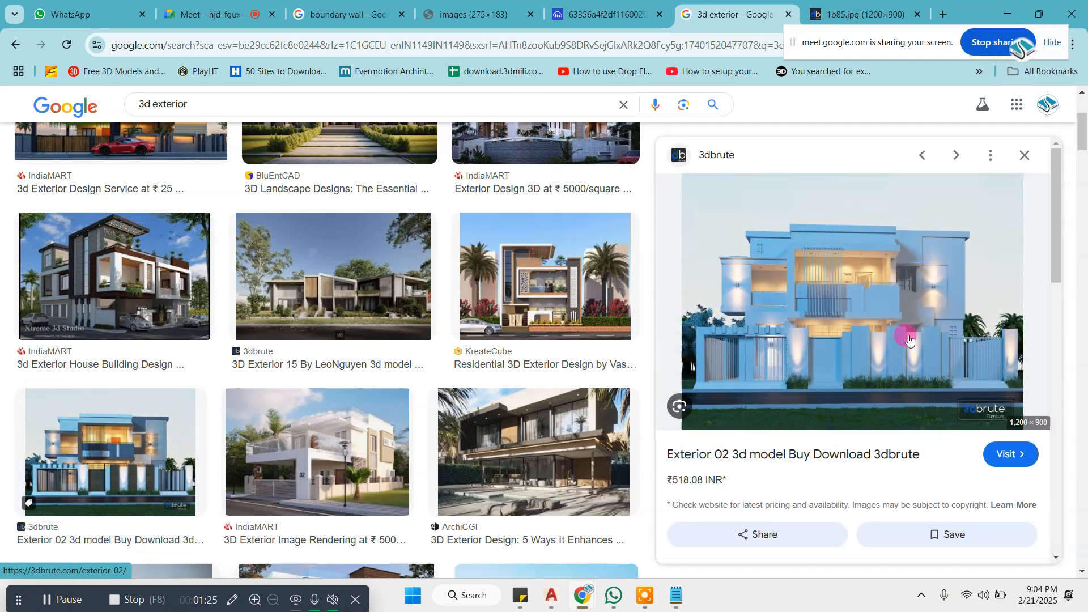
scroll(892, 328, down, 8)
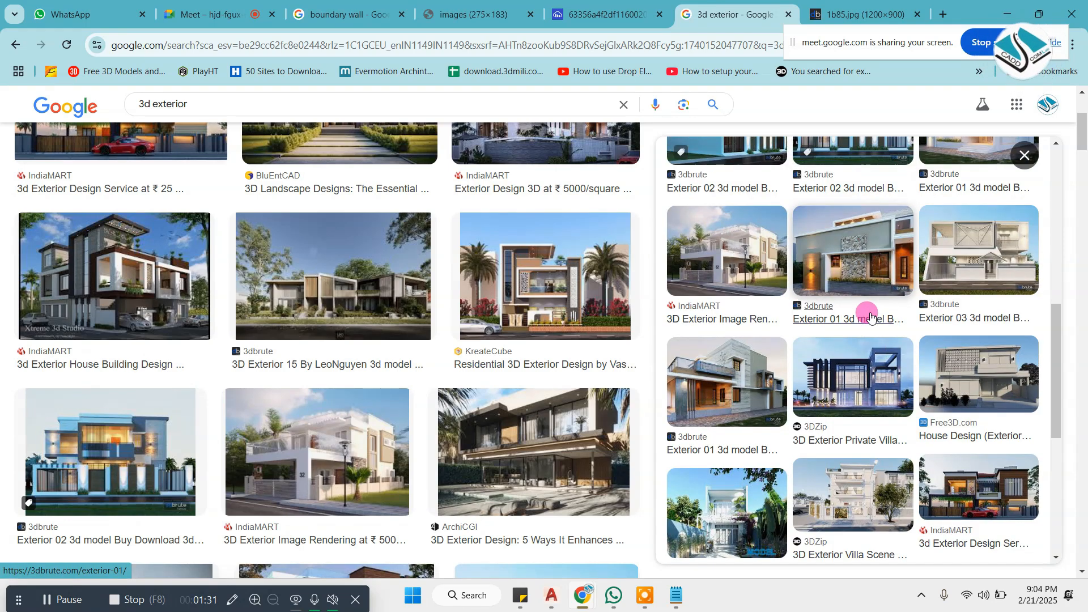
scroll(868, 321, up, 5)
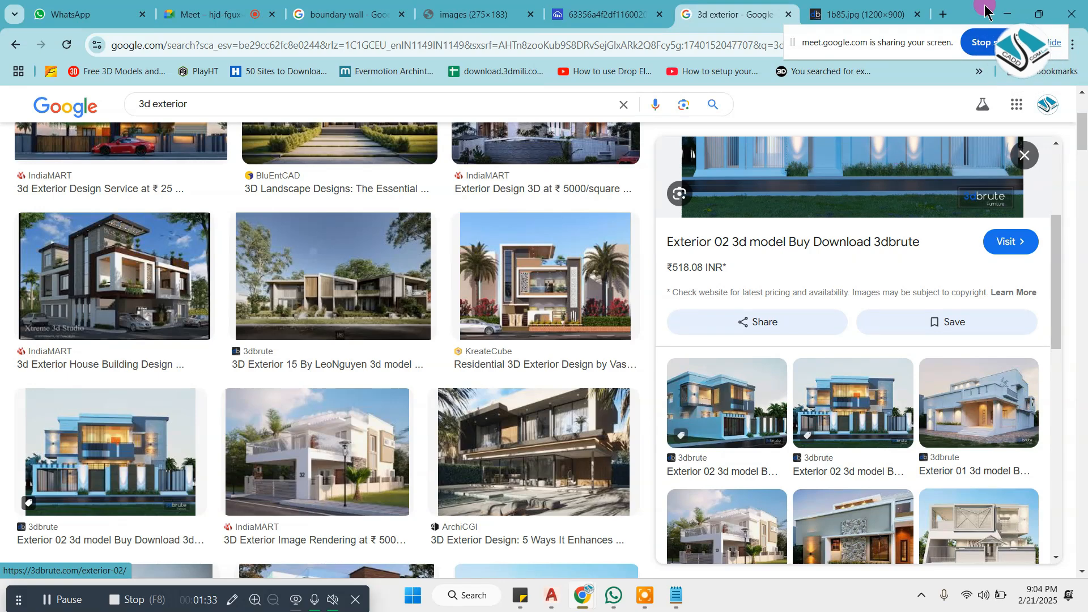
click(1008, 12)
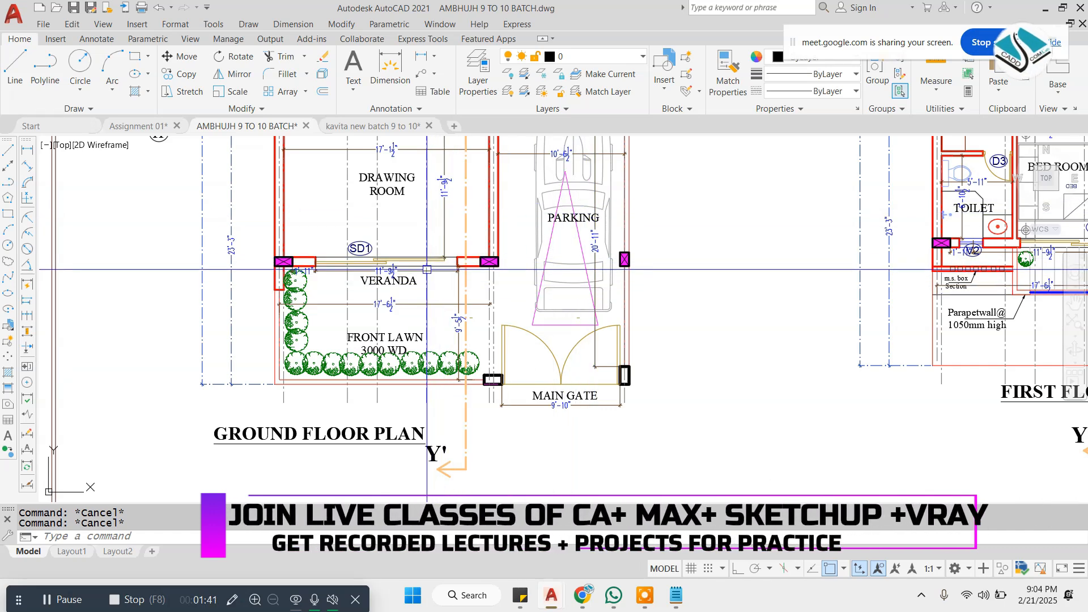
Step: Copy the ground floor plan's front portion, including veranda, front lawn, parking and main gate, to the empty area beside the boundary wall detail sheet
click(253, 217)
click(691, 435)
scroll(524, 334, down, 2)
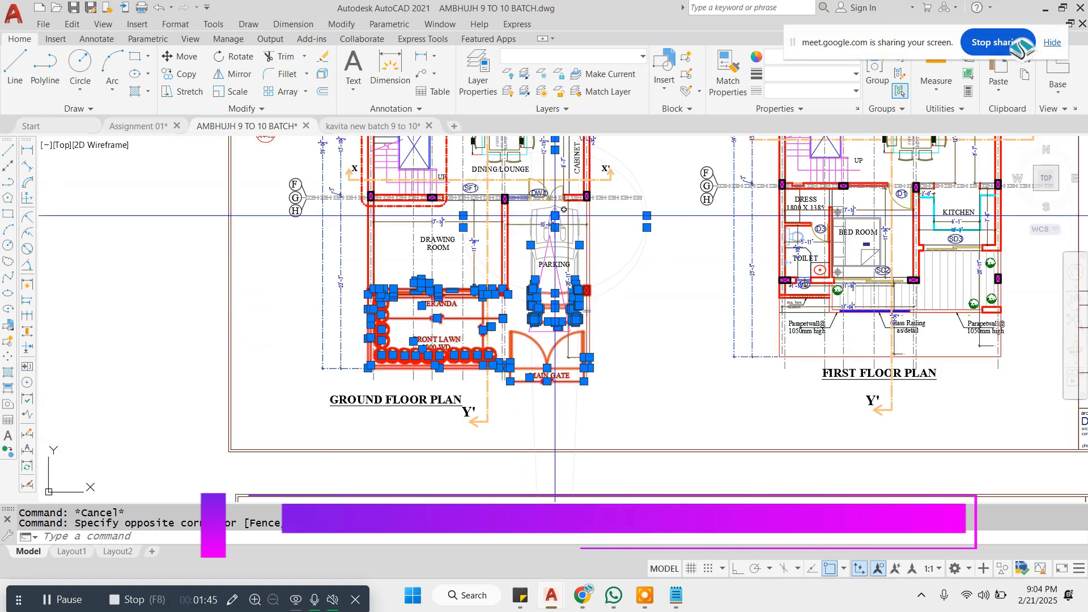
scroll(466, 220, up, 2)
click(651, 247)
click(442, 332)
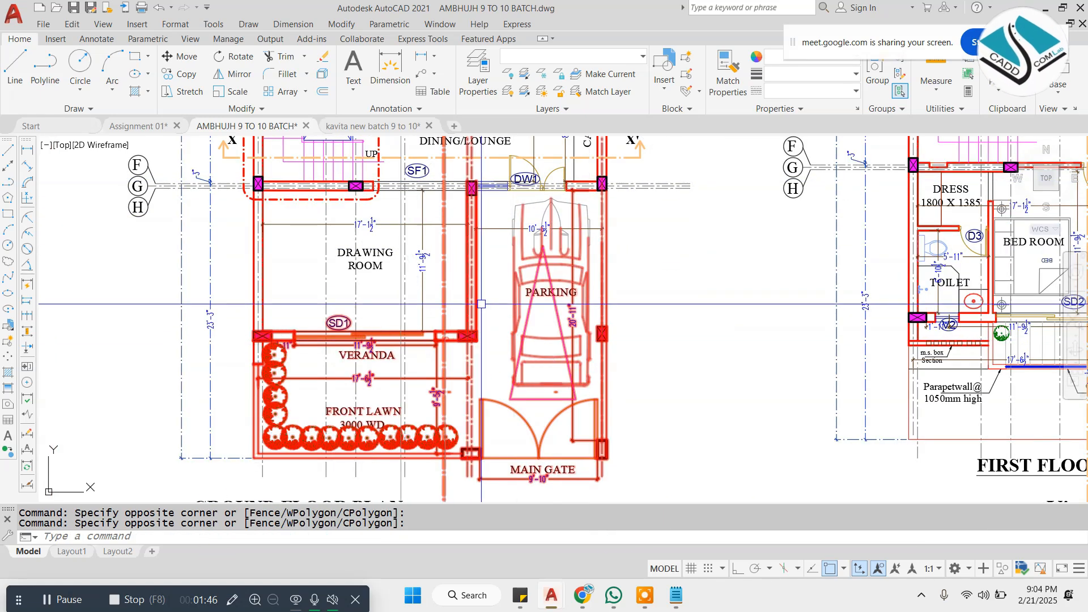
scroll(472, 301, down, 2)
scroll(351, 289, up, 2)
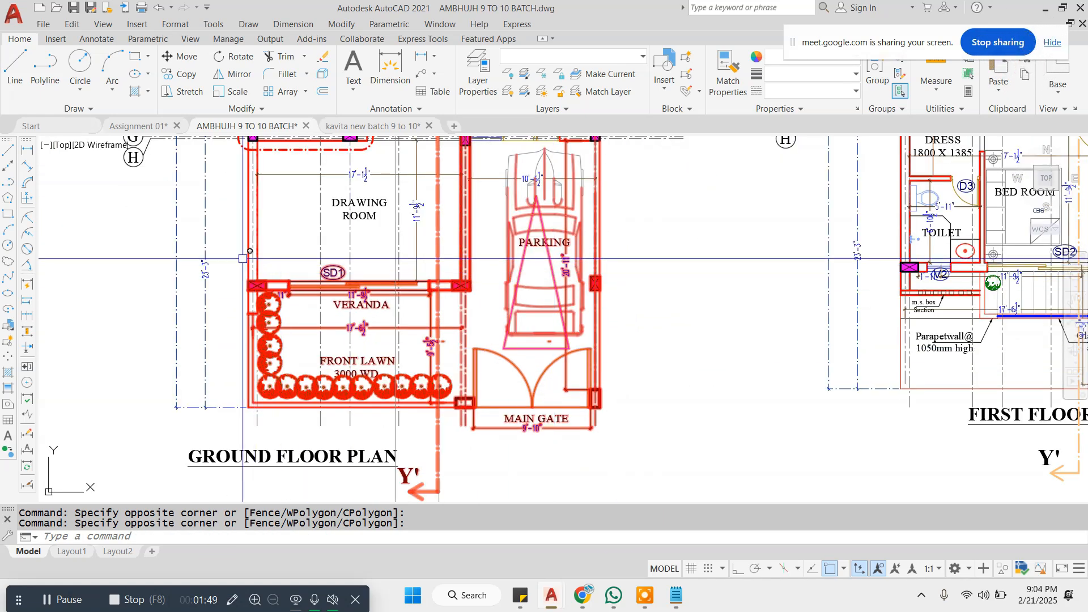
click(243, 259)
click(641, 498)
text(co)
key(Return)
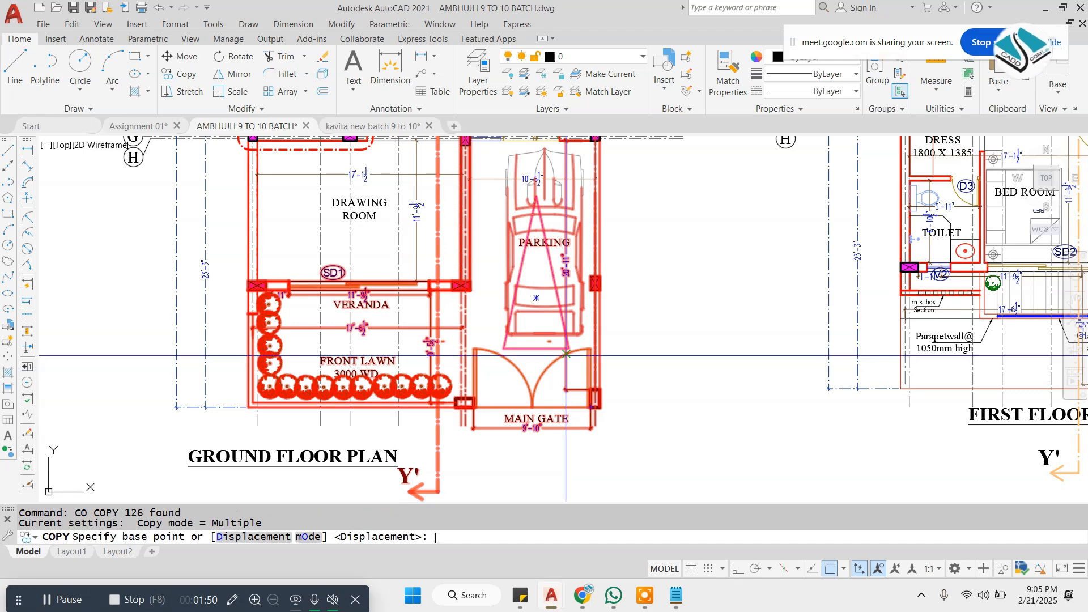
click(445, 326)
scroll(408, 311, down, 6)
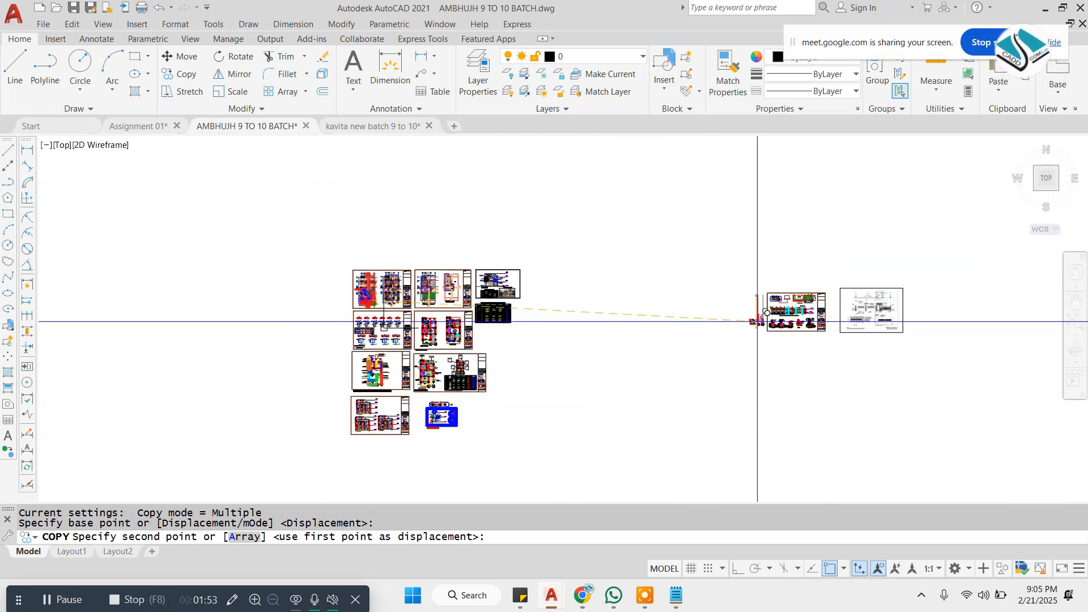
scroll(756, 319, up, 6)
click(590, 228)
key(Escape)
Step: Erase the car, the PARKING label, the triangle and the parking depth dimension from the copied plan
scroll(645, 206, up, 3)
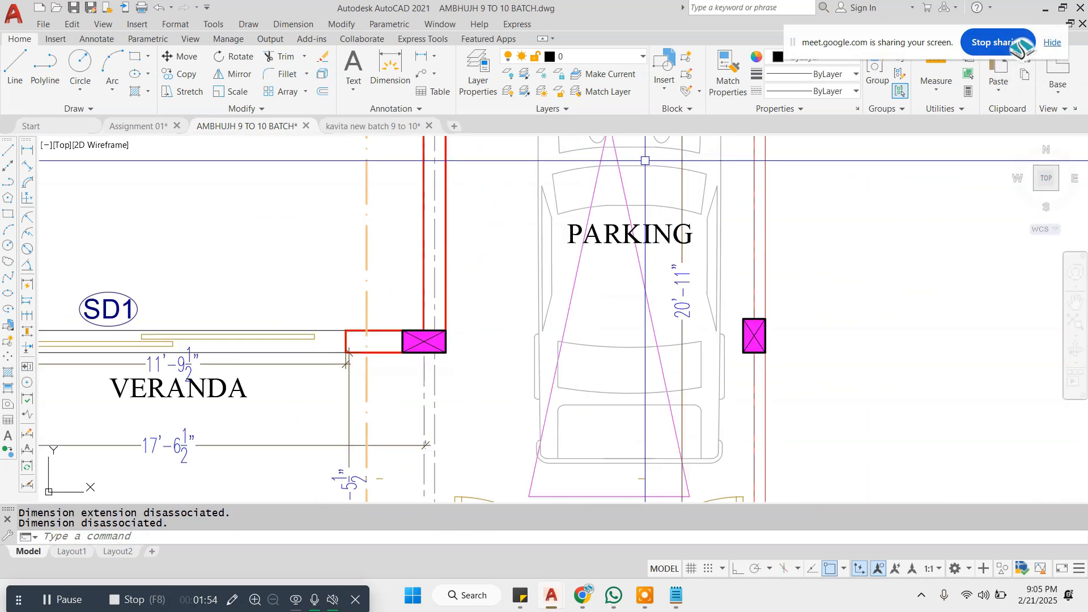
scroll(624, 272, down, 3)
scroll(623, 272, up, 1)
scroll(623, 272, down, 1)
click(582, 153)
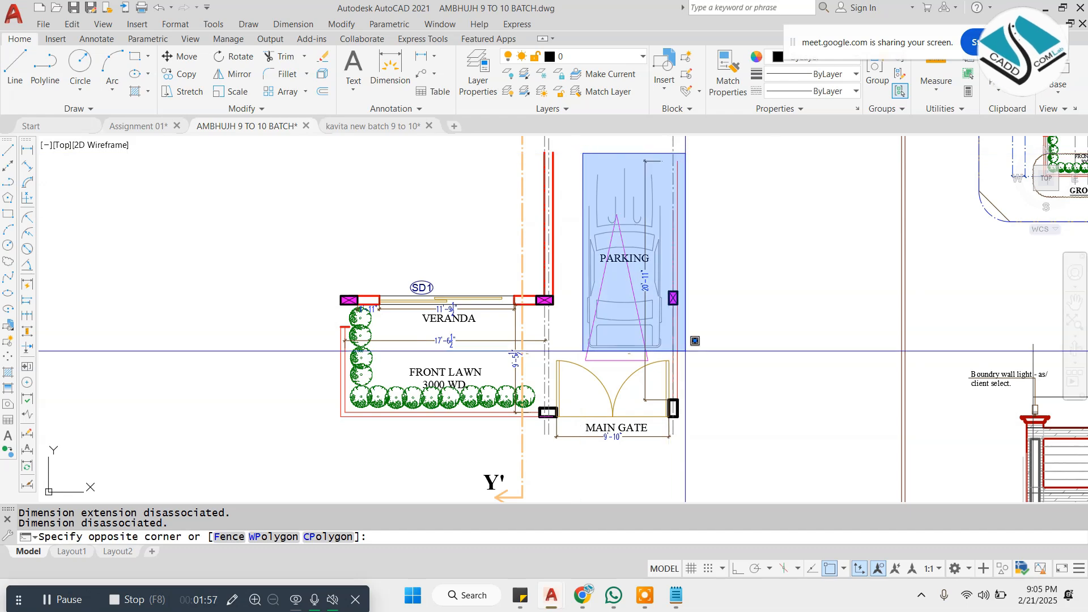
click(683, 362)
text(e)
key(Return)
click(661, 255)
click(639, 253)
text(e)
key(Return)
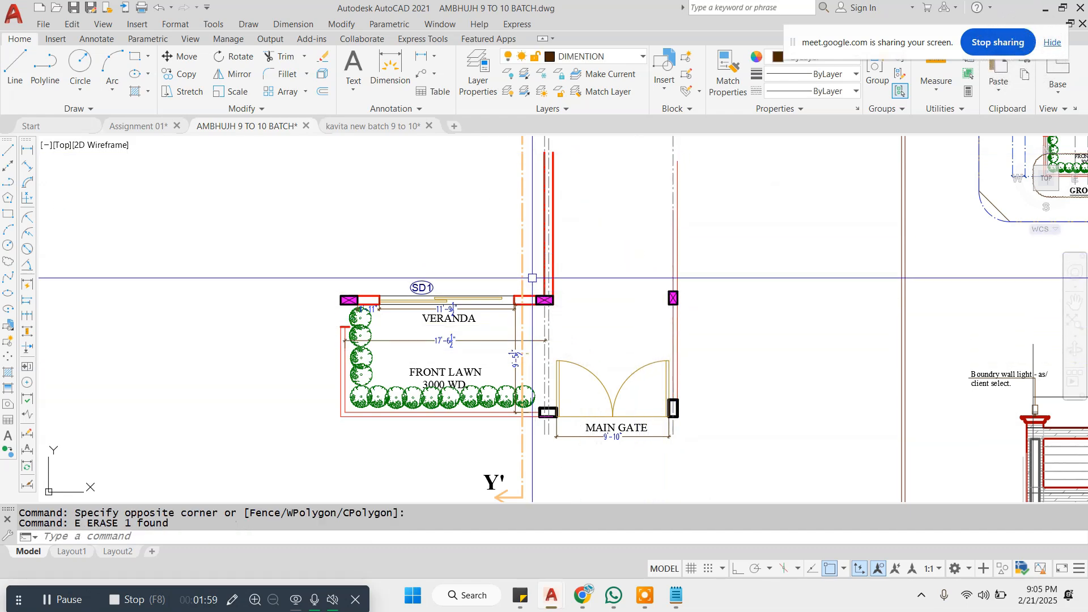
Step: Erase the Y' section line and the main gate width dimension from the copied plan
scroll(531, 264, up, 3)
click(527, 253)
click(485, 262)
text(e)
key(Return)
scroll(532, 226, down, 5)
scroll(539, 347, up, 3)
scroll(609, 317, up, 5)
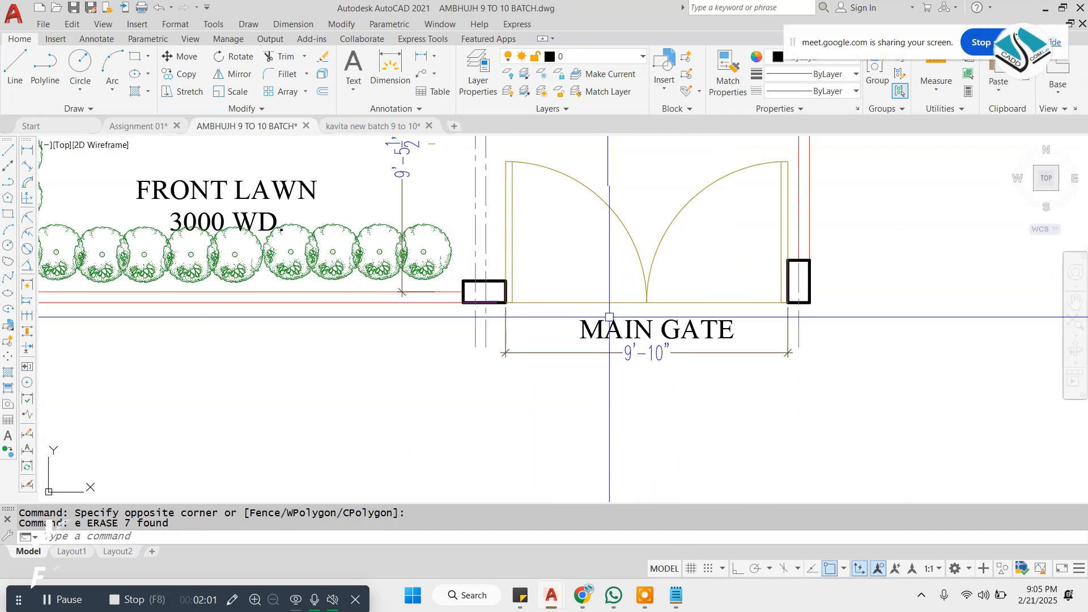
click(646, 352)
text(e)
key(Return)
Step: Erase the dashed grid lines running between the front lawn and the main gate
scroll(581, 354, down, 5)
key(Escape)
key(Escape)
scroll(530, 255, up, 5)
click(582, 230)
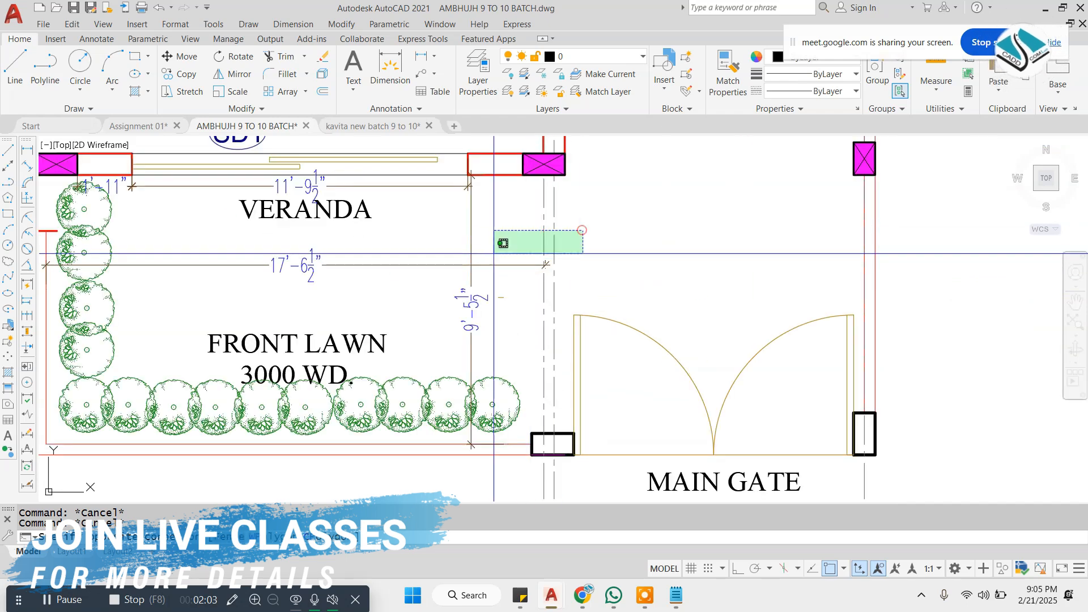
click(493, 253)
text(e)
key(Return)
scroll(518, 319, down, 2)
key(Escape)
scroll(202, 251, up, 4)
key(Escape)
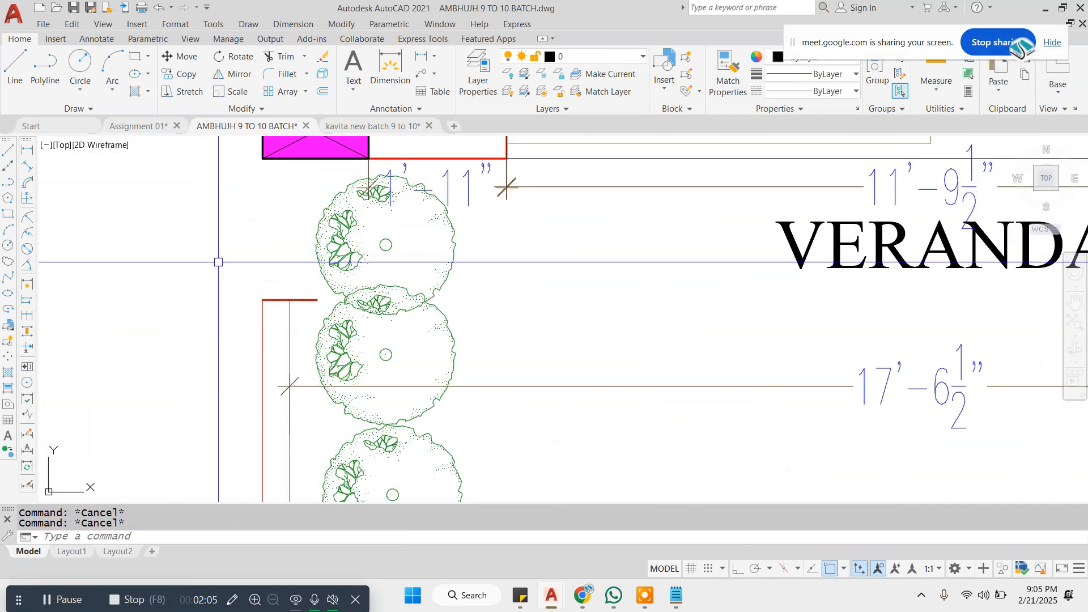
Step: Extend the lawn's side boundary wall lines up to the veranda corner column and erase the short line capping the wall
key(Return)
click(298, 312)
click(235, 338)
key(Escape)
click(289, 299)
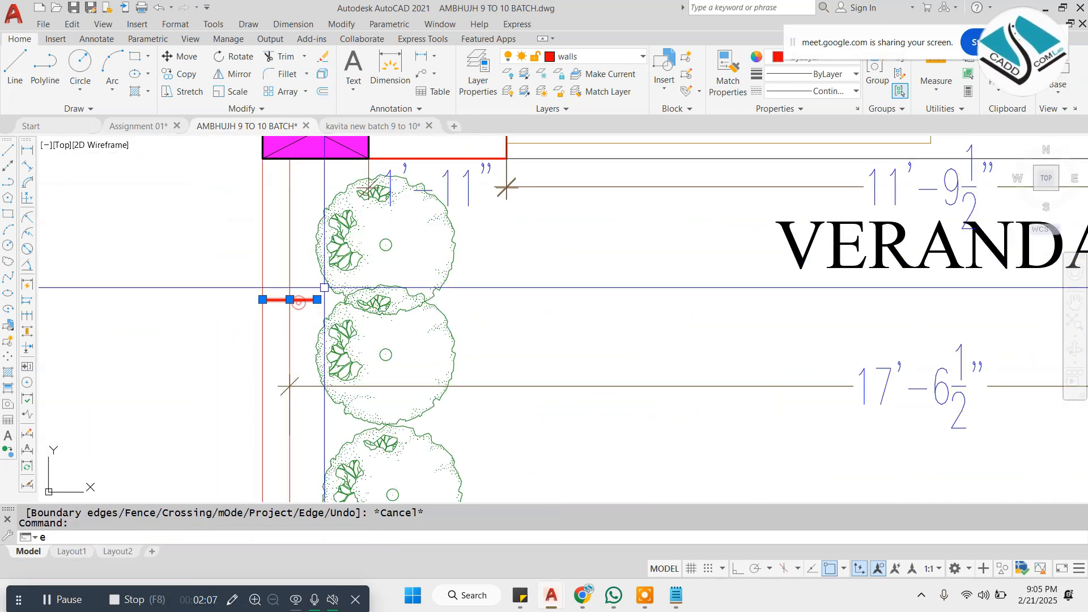
text(e)
key(Return)
Step: Erase the remaining veranda and front lawn dimensions from the copied plan
scroll(335, 274, down, 5)
scroll(476, 250, up, 5)
click(479, 249)
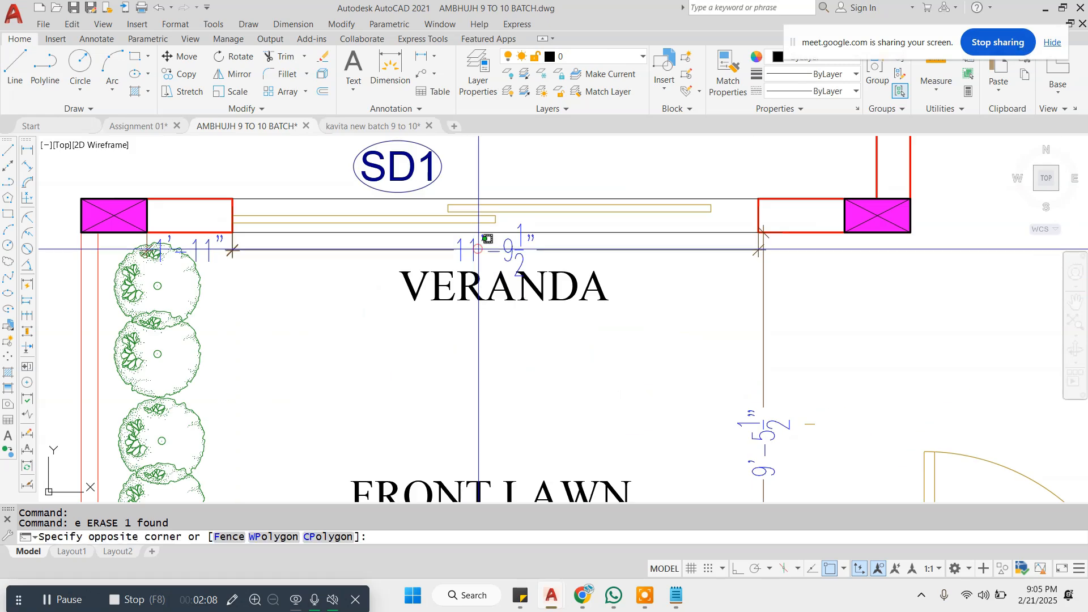
click(286, 249)
key(Return)
click(229, 247)
click(216, 250)
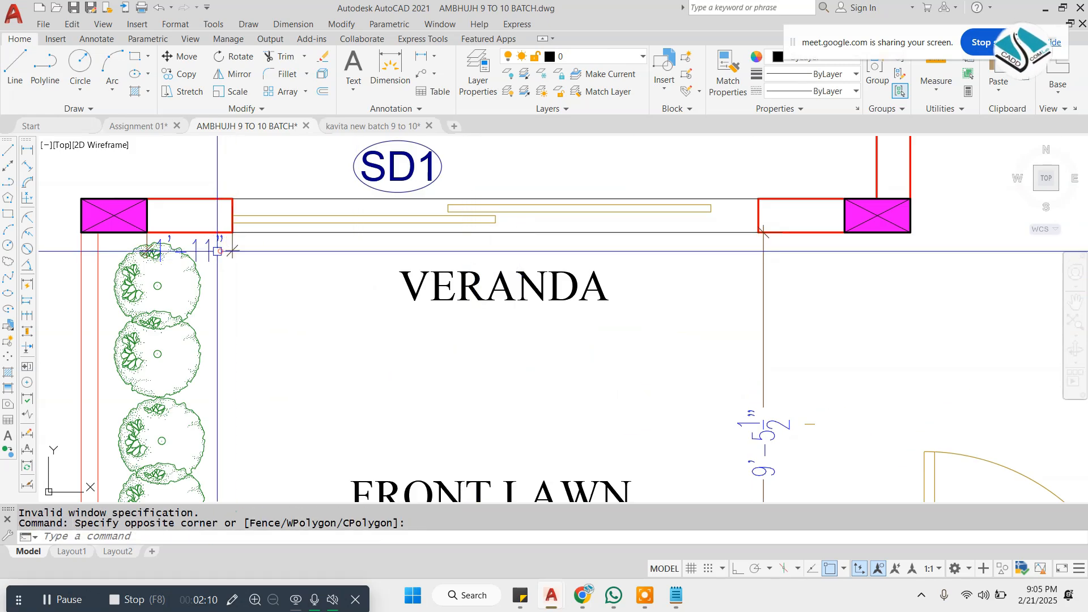
key(Return)
scroll(372, 263, down, 2)
click(640, 329)
click(578, 346)
text(e)
key(Return)
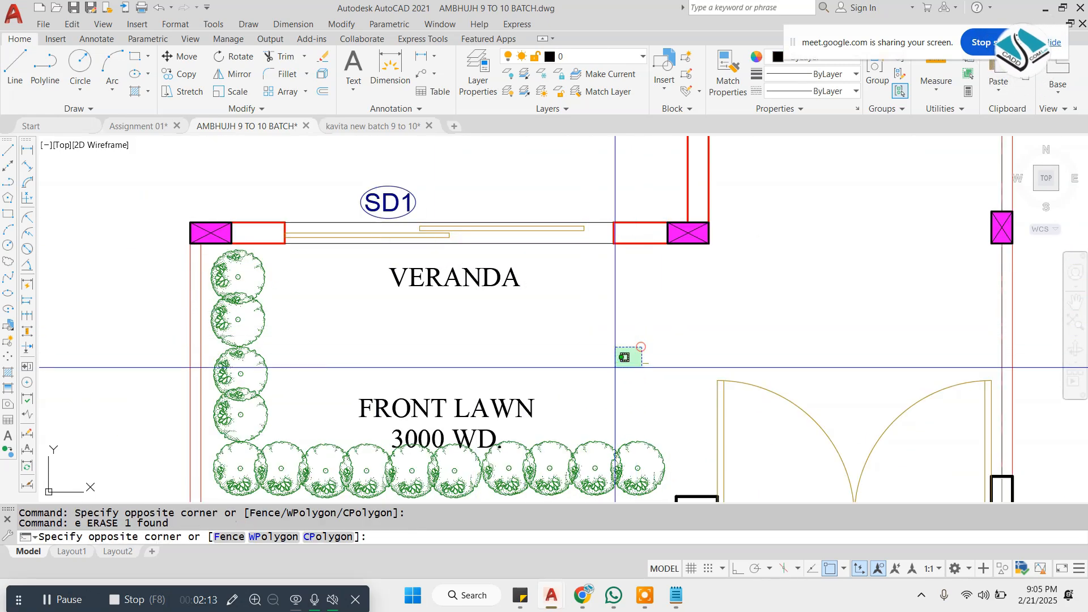
Step: Extend the veranda's front wall lines across the parking to the column on the outer boundary wall
scroll(579, 316, down, 3)
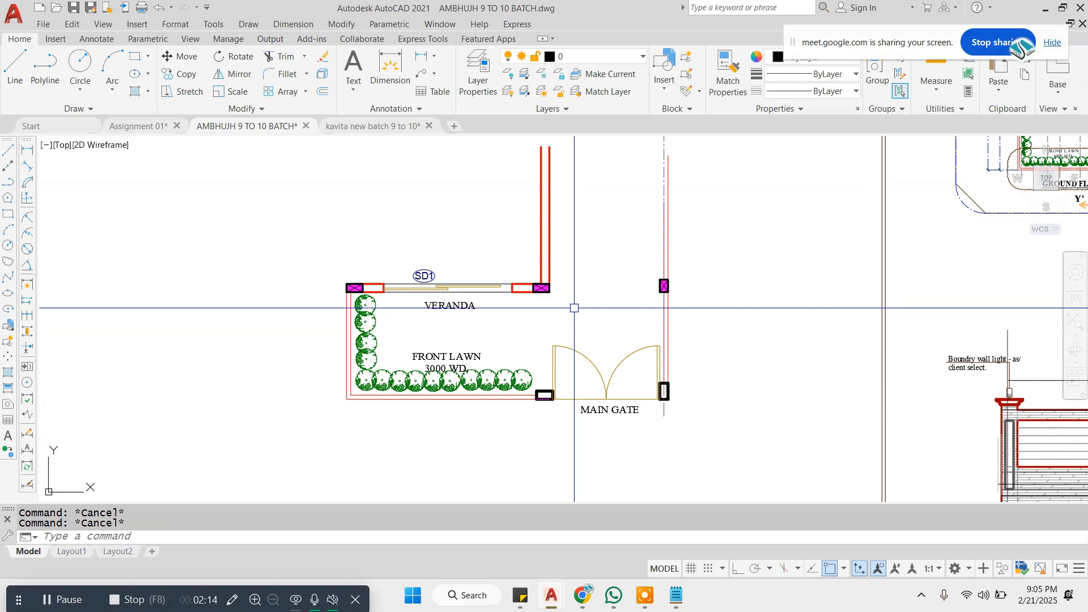
text(ex)
key(Return)
scroll(530, 289, up, 4)
click(522, 224)
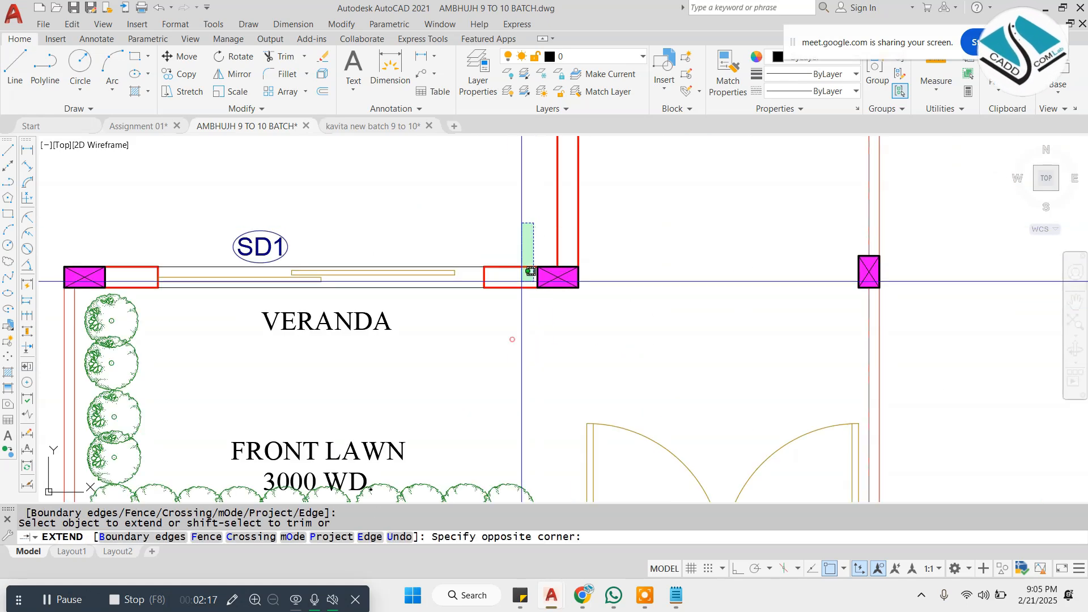
scroll(523, 272, down, 2)
key(Escape)
key(Escape)
key(Escape)
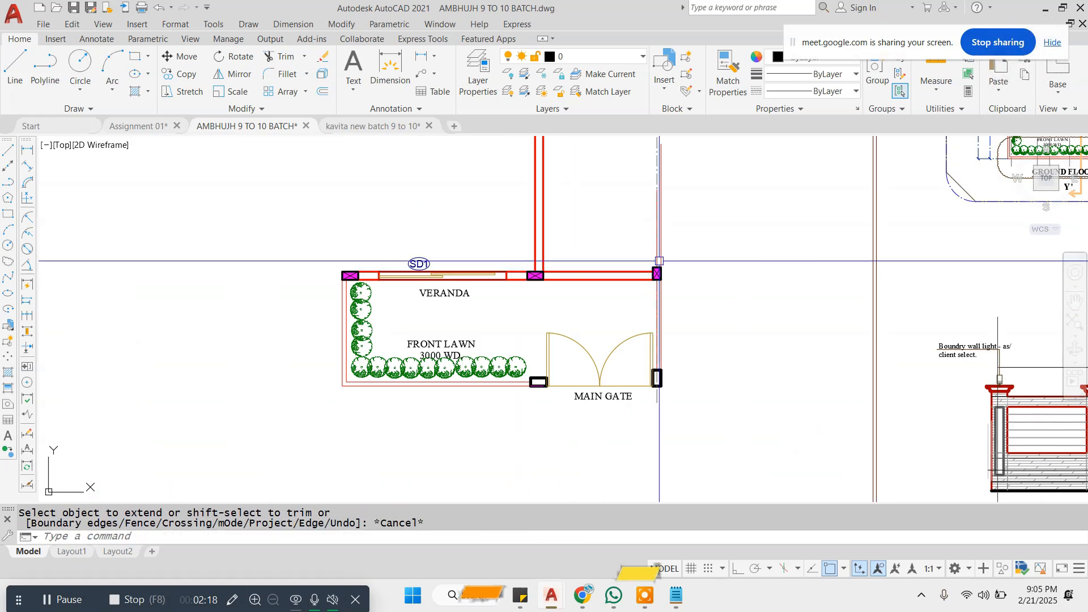
text(ex)
key(Return)
key(Return)
click(641, 253)
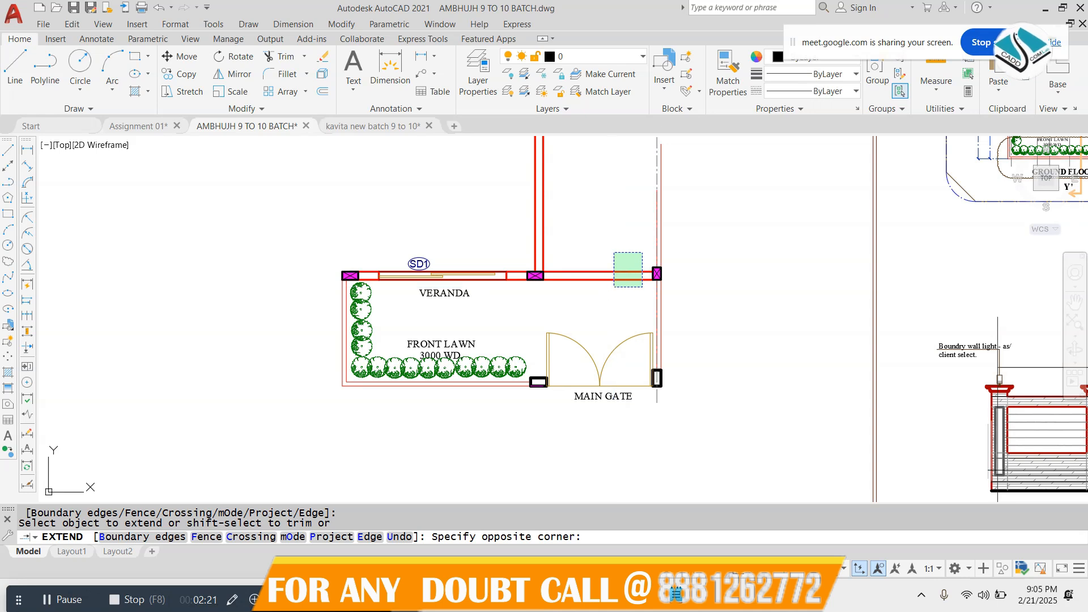
click(614, 287)
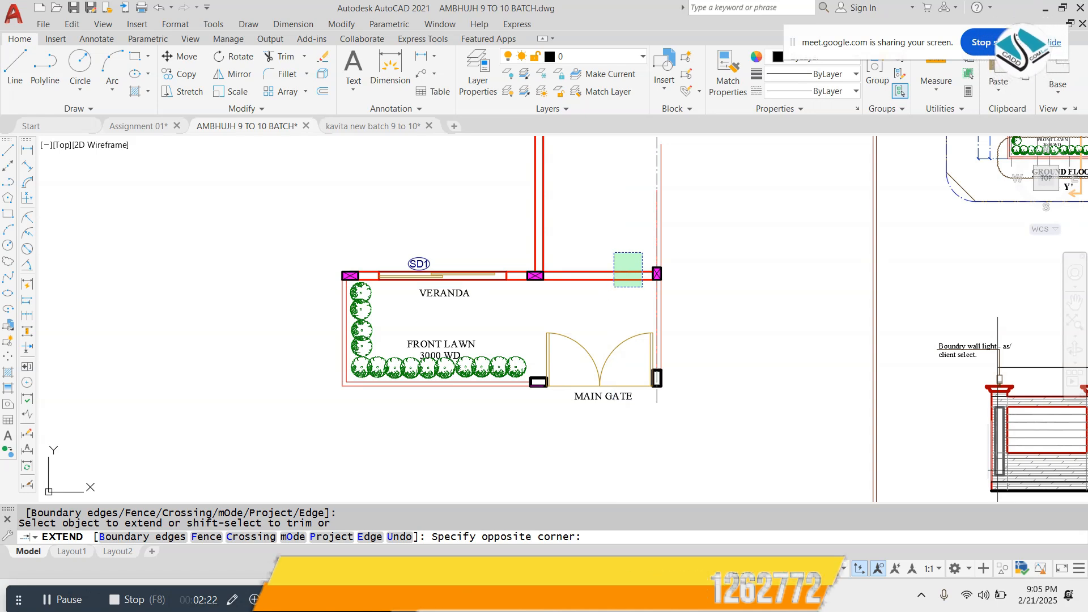
key(Escape)
Step: Trim the parking side wall lines beyond the veranda wall and erase the leftover drawing room wall lines
text(tr)
key(Return)
key(Return)
click(655, 224)
click(692, 211)
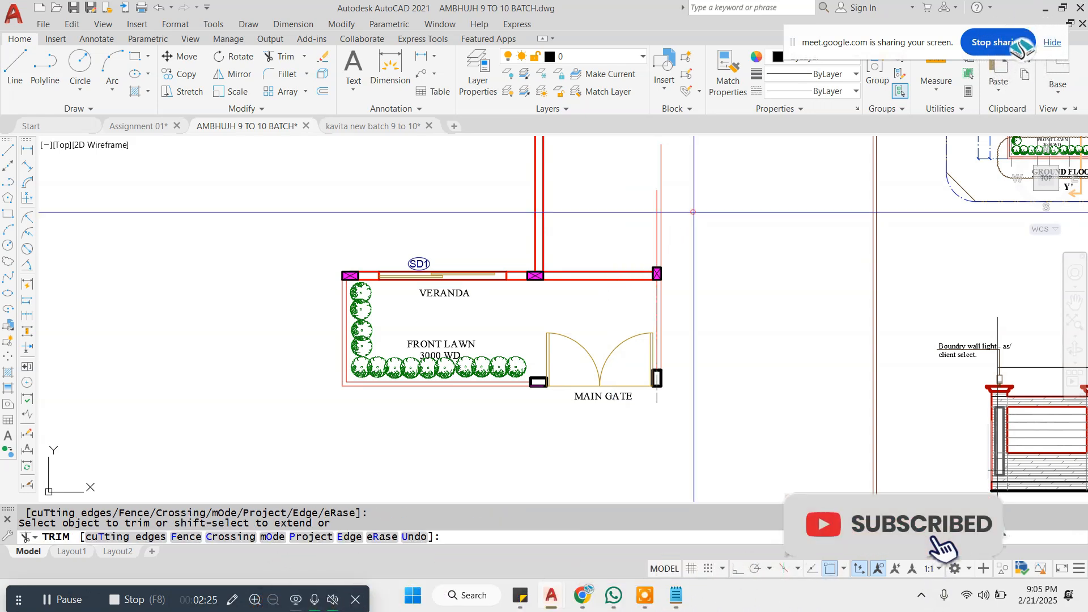
click(493, 238)
key(Escape)
click(595, 250)
click(495, 253)
text(e)
key(Return)
key(Escape)
key(Escape)
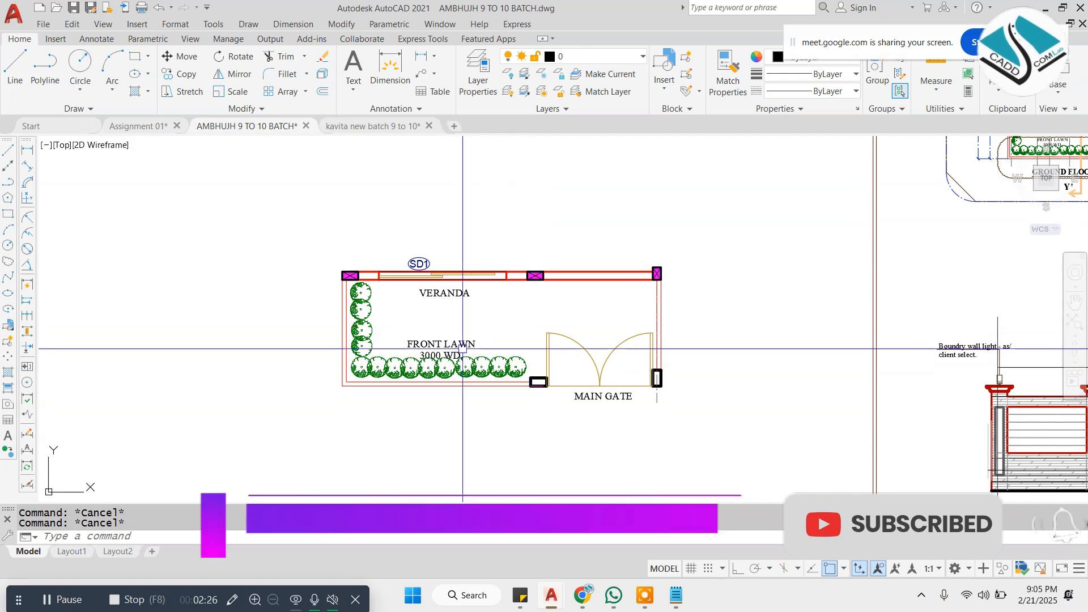
Step: Move the finished boundary wall detail plan out of its sheet to the empty area beside the copied front portion
scroll(454, 339, up, 2)
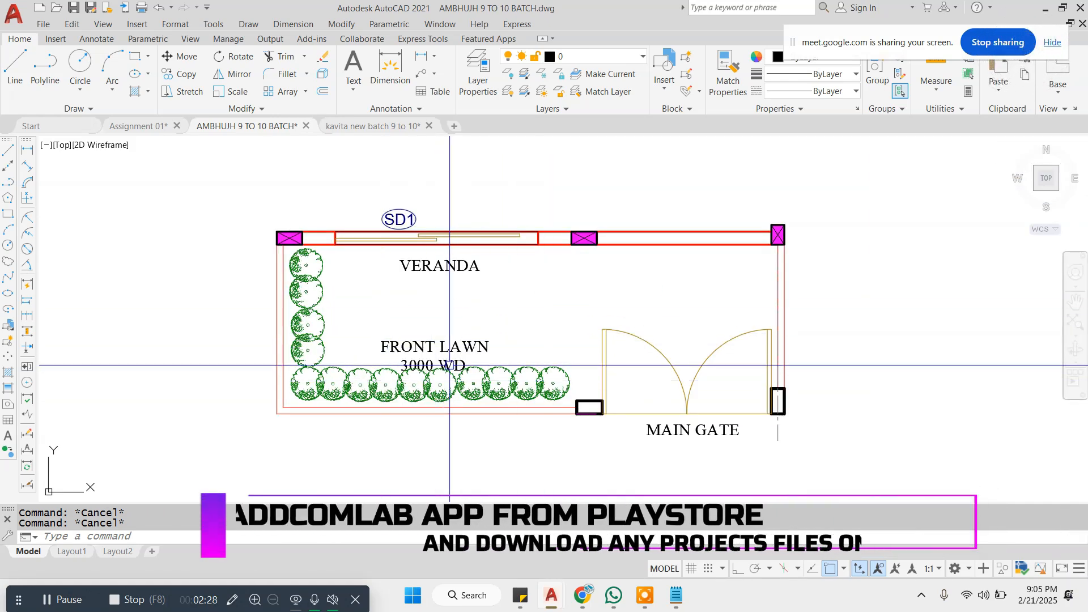
scroll(510, 326, down, 2)
scroll(677, 408, up, 2)
click(700, 369)
scroll(666, 400, down, 5)
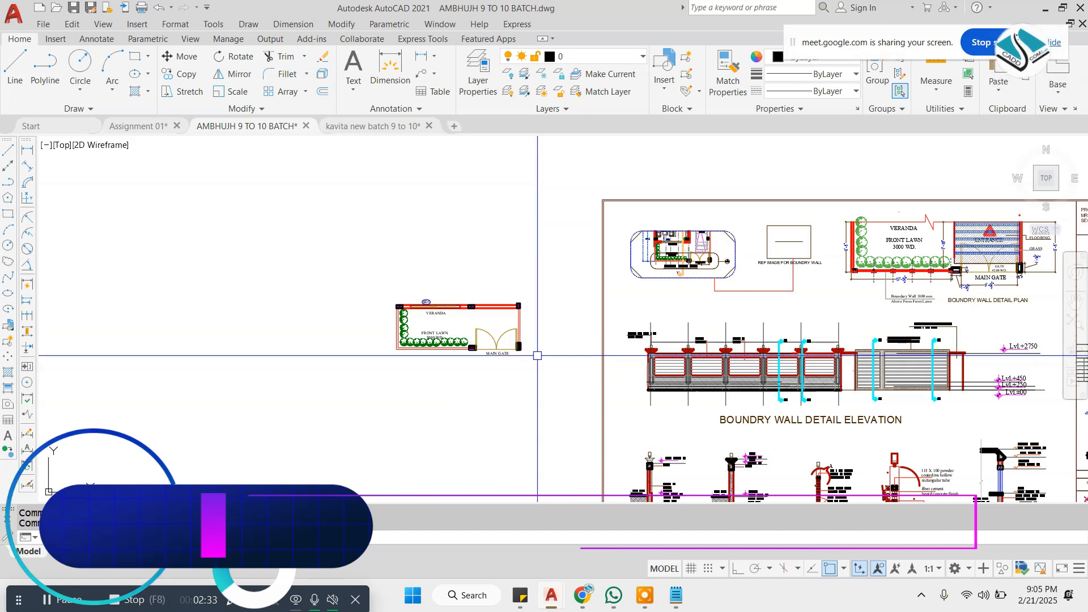
scroll(716, 267, down, 2)
click(947, 289)
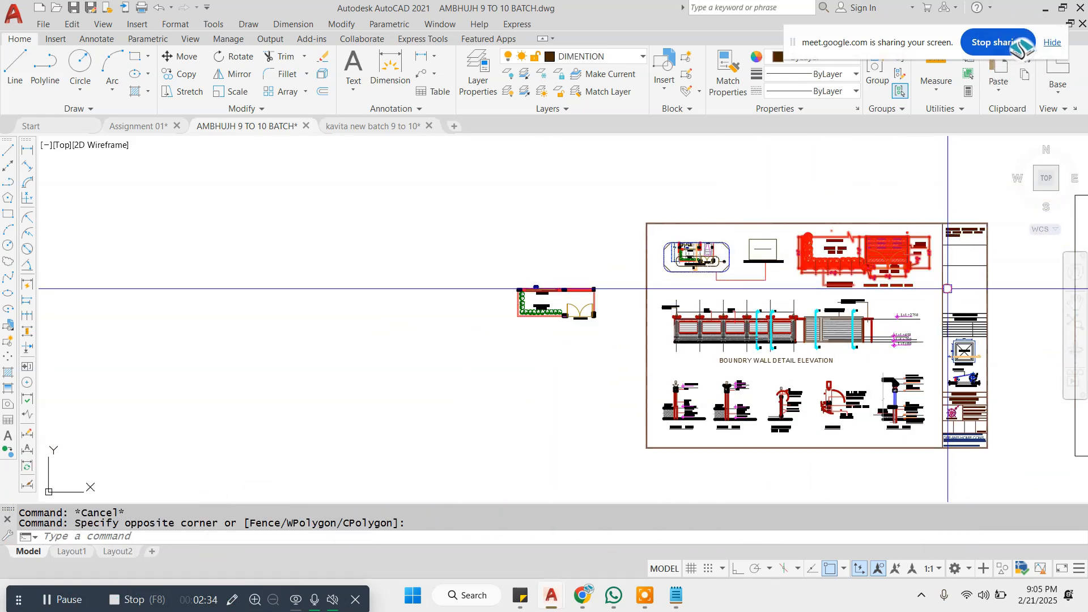
text(m)
key(space)
click(824, 255)
click(356, 301)
key(Escape)
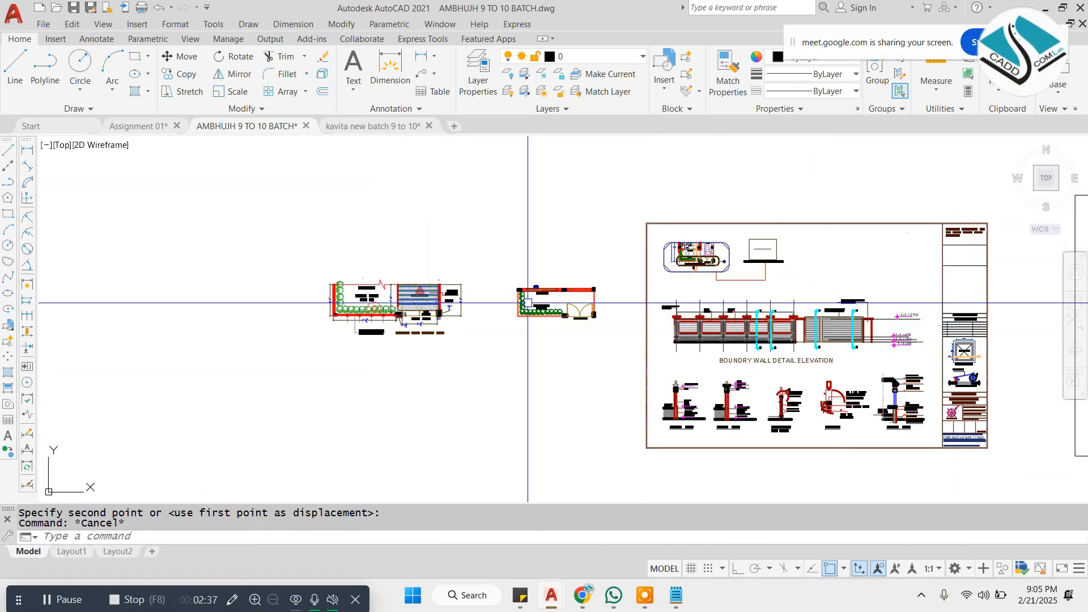
Step: Explode the finished boundary wall detail plan
scroll(531, 303, up, 5)
key(Escape)
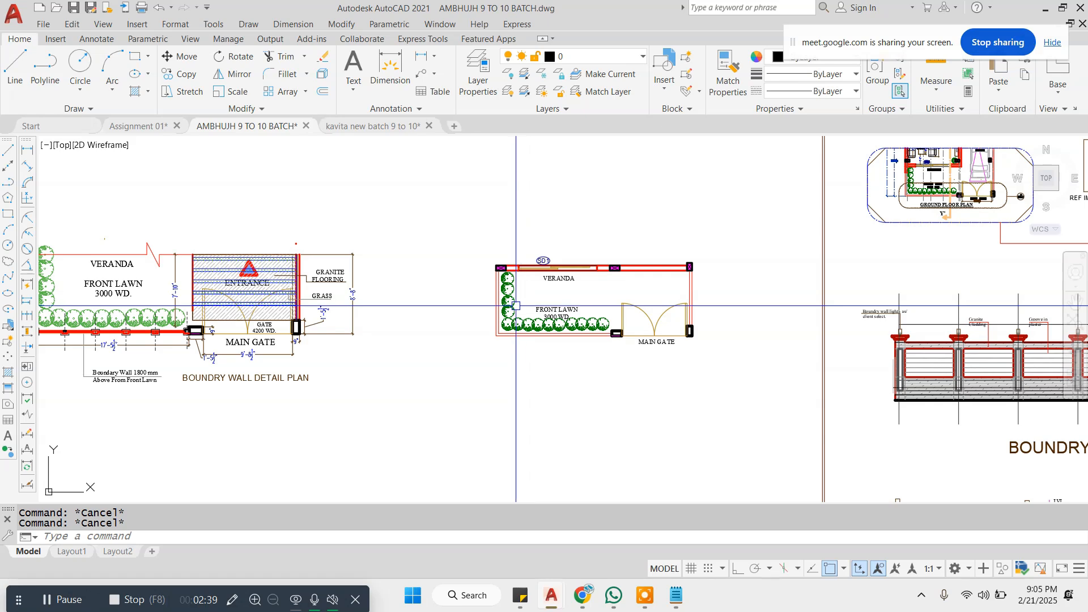
scroll(515, 304, down, 1)
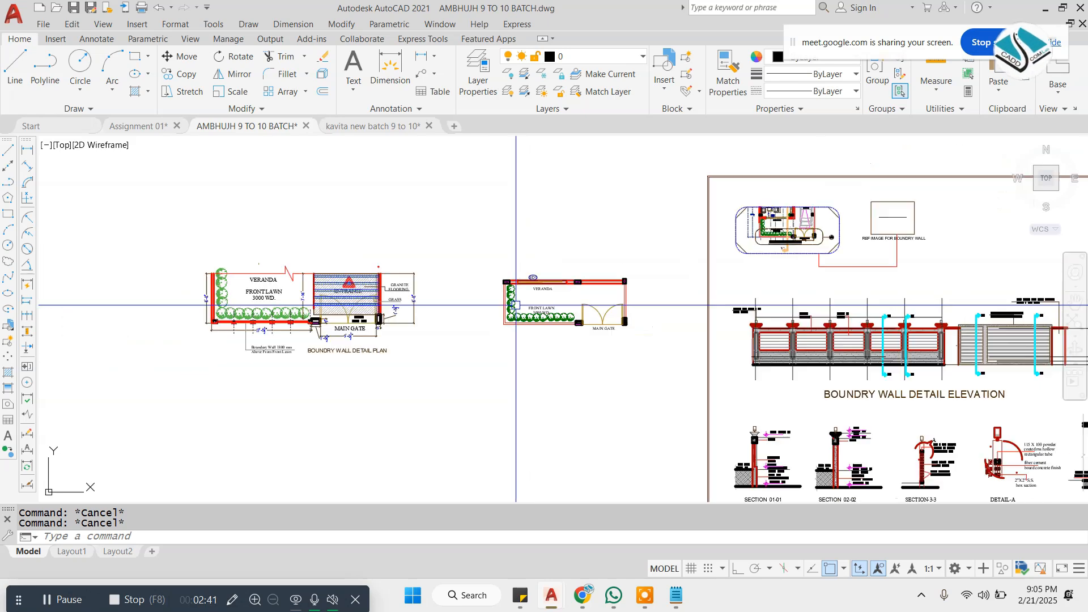
middle_drag(310, 283, 525, 304)
scroll(525, 304, up, 2)
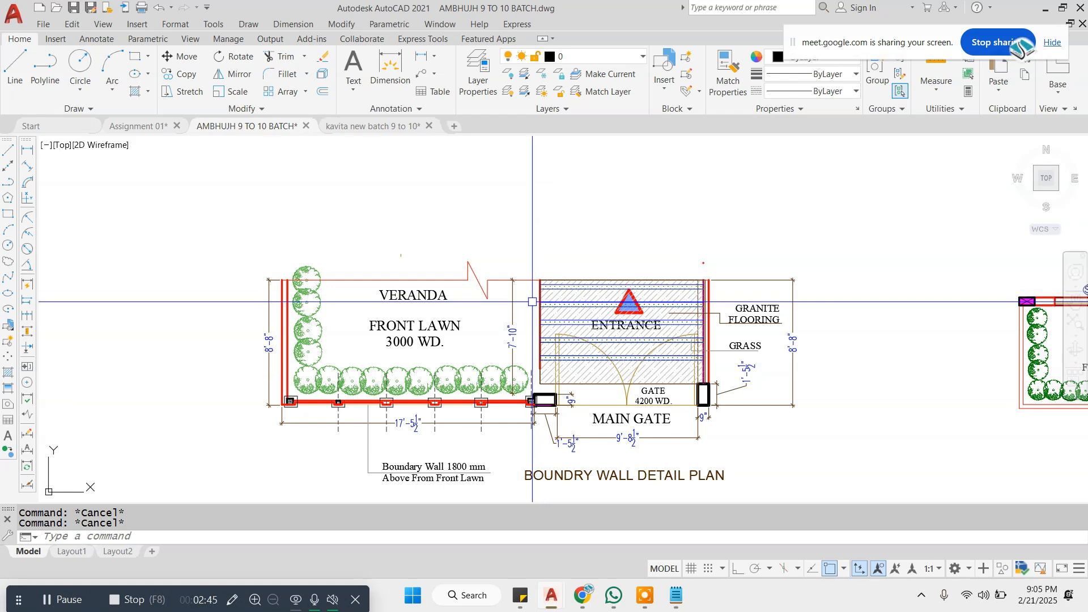
scroll(480, 295, up, 2)
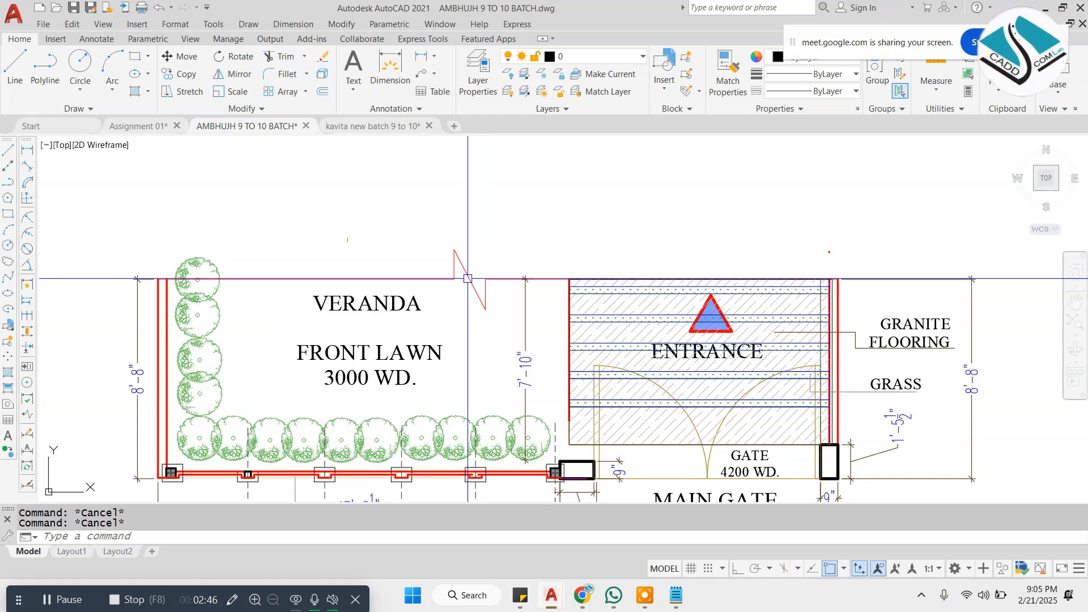
click(460, 278)
key(Return)
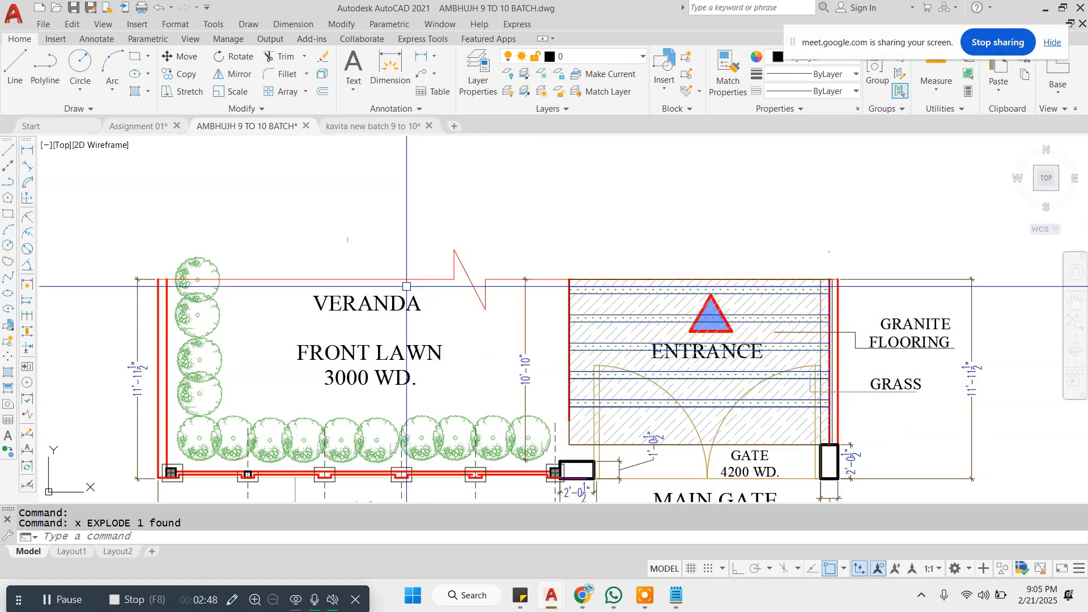
Step: Erase the copied plan's veranda front wall, SD1 door and tag, middle column, VERANDA label and the short wall beside the corner column
scroll(437, 304, down, 3)
scroll(448, 289, down, 3)
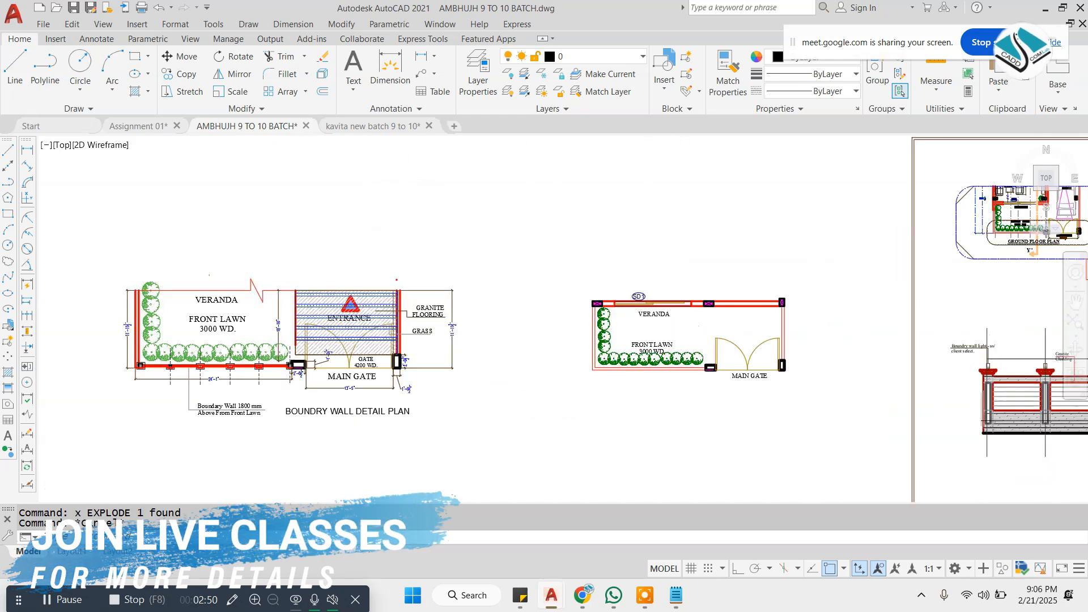
scroll(459, 277, up, 4)
scroll(718, 296, up, 2)
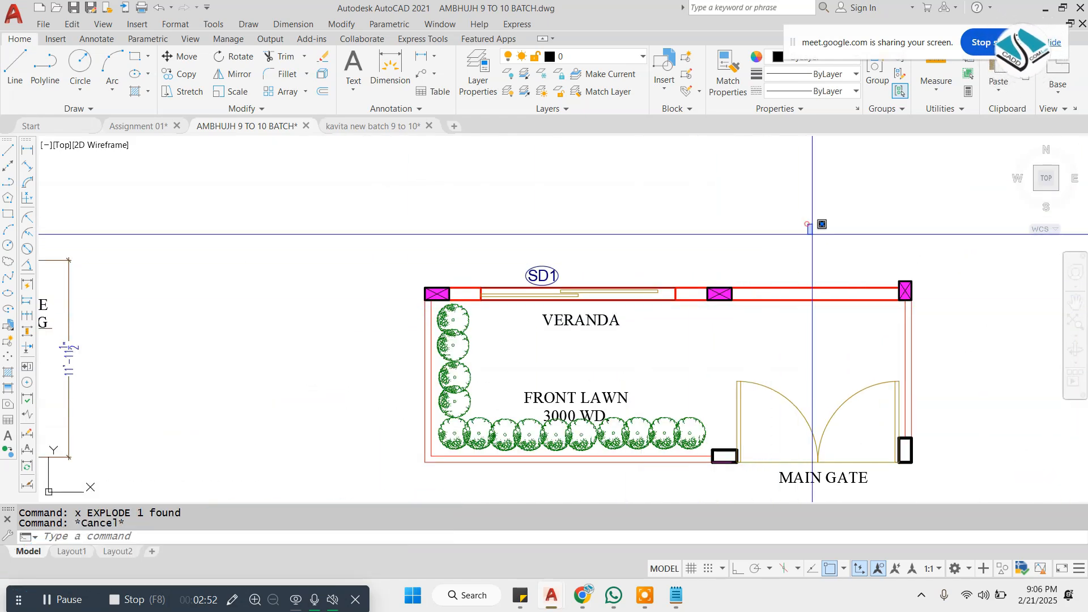
click(513, 345)
text(e)
key(Return)
key(Escape)
scroll(499, 290, up, 2)
double_click(455, 319)
text(e)
key(Return)
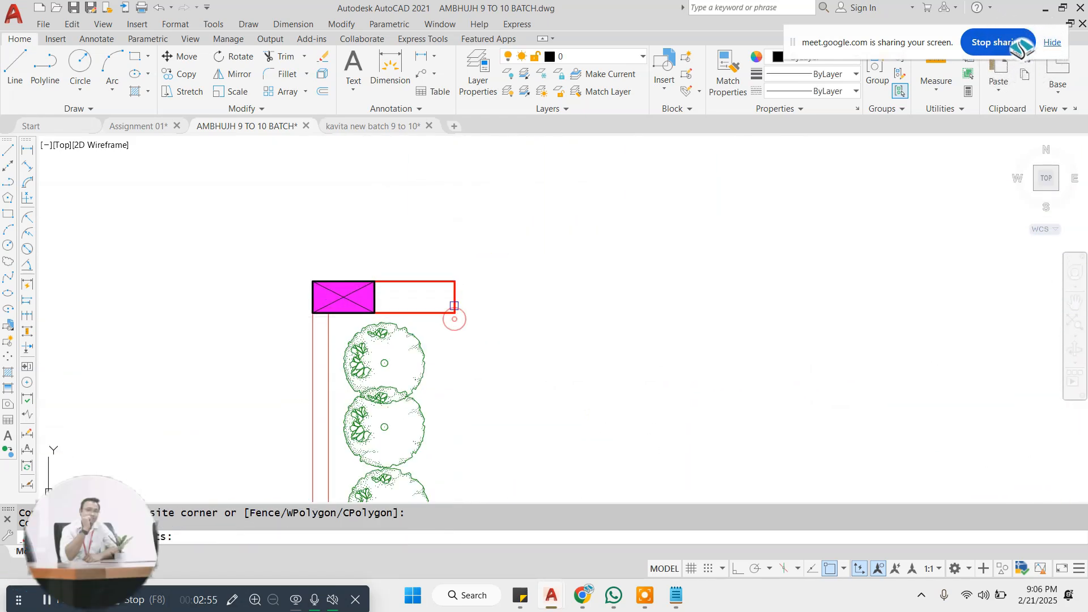
key(Delete)
Step: Draw a horizontal guide line from the copied plan's lawn side column to beyond the parking side column
text(l)
key(Return)
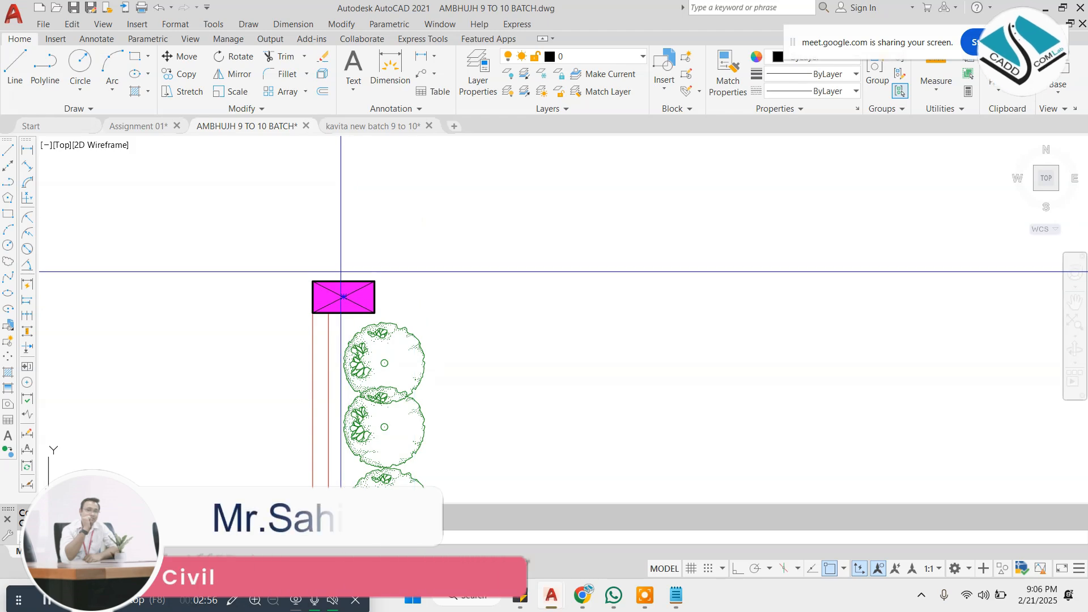
scroll(330, 301, down, 3)
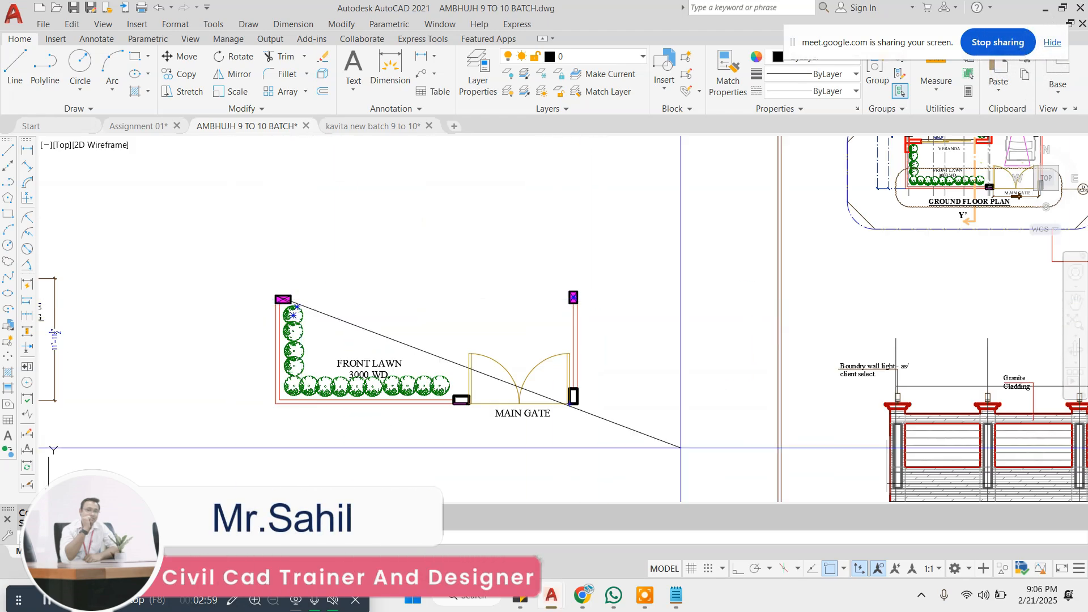
scroll(753, 296, up, 1)
scroll(753, 296, down, 4)
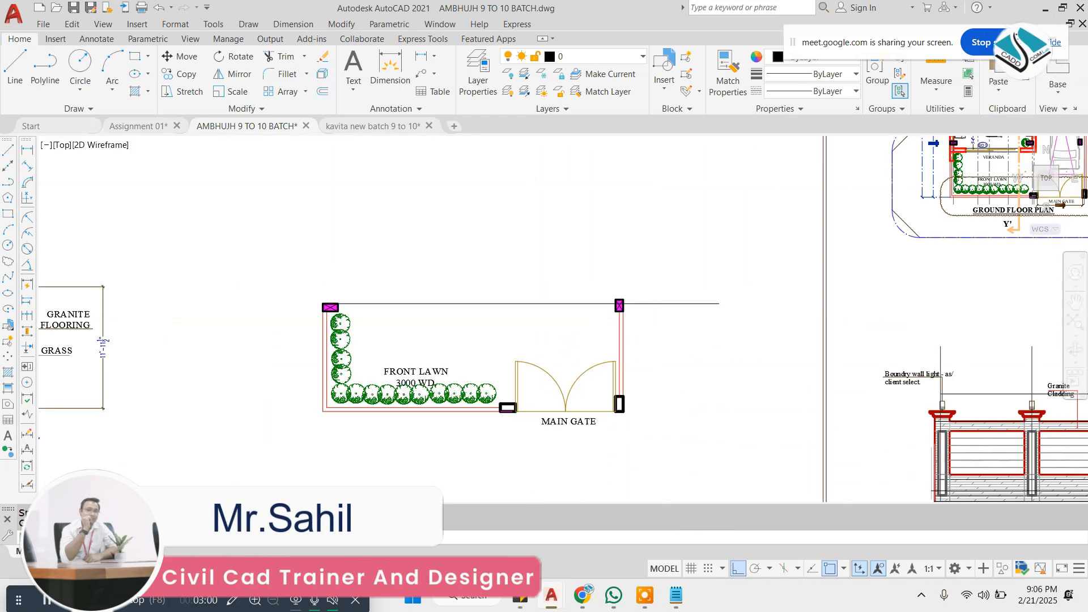
Step: Copy the red break line from the finished detail plan onto the midpoint of the guide line above the copied front lawn
scroll(219, 253, up, 8)
click(179, 306)
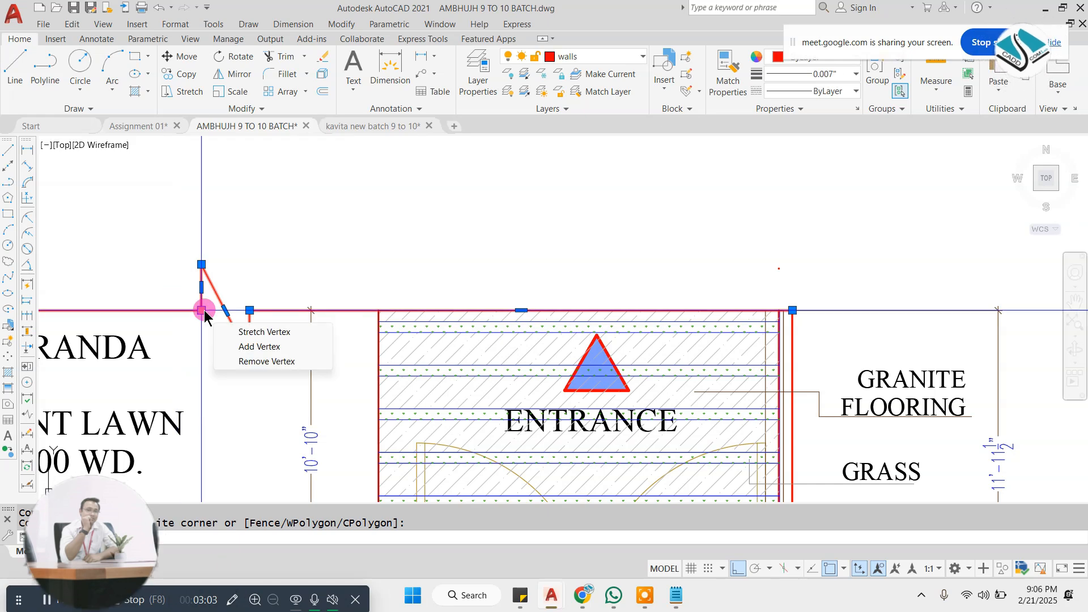
scroll(340, 282, down, 2)
scroll(340, 282, down, 2)
scroll(201, 287, up, 2)
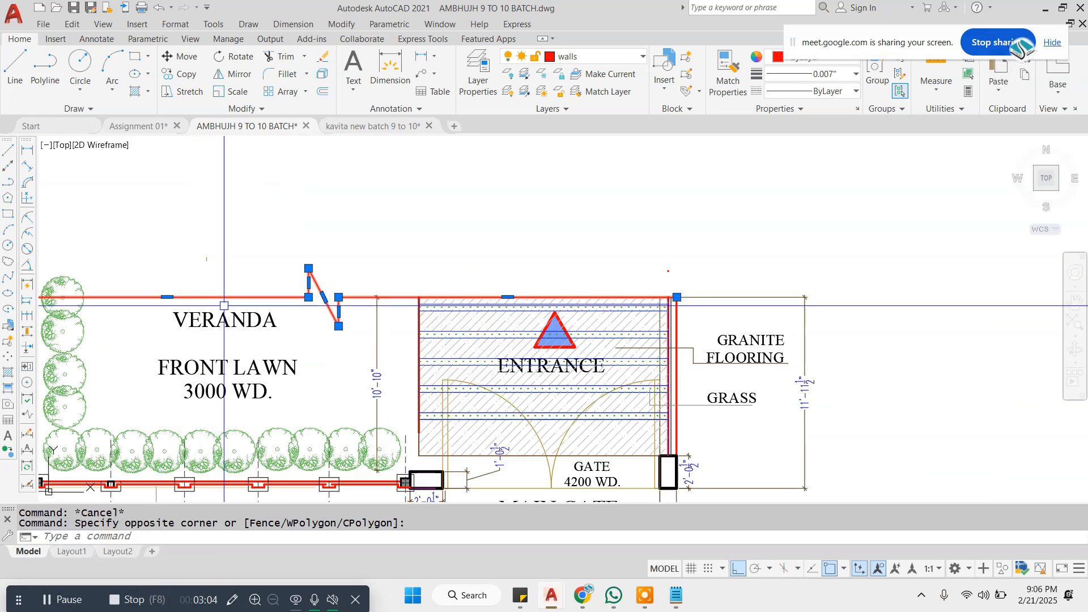
key(space)
click(173, 296)
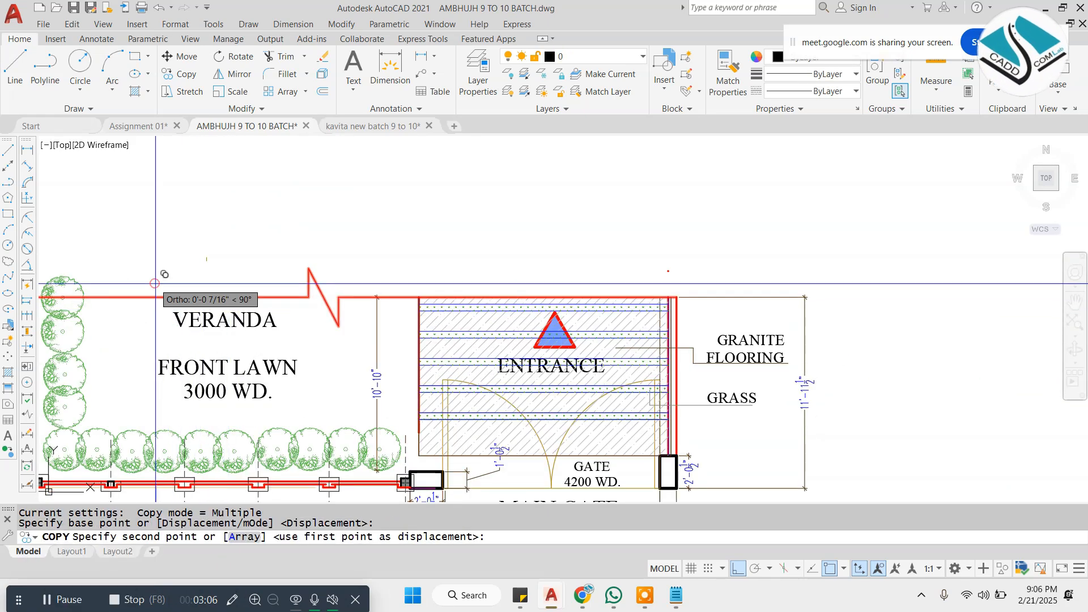
scroll(161, 306, down, 6)
scroll(470, 304, up, 6)
scroll(468, 304, up, 2)
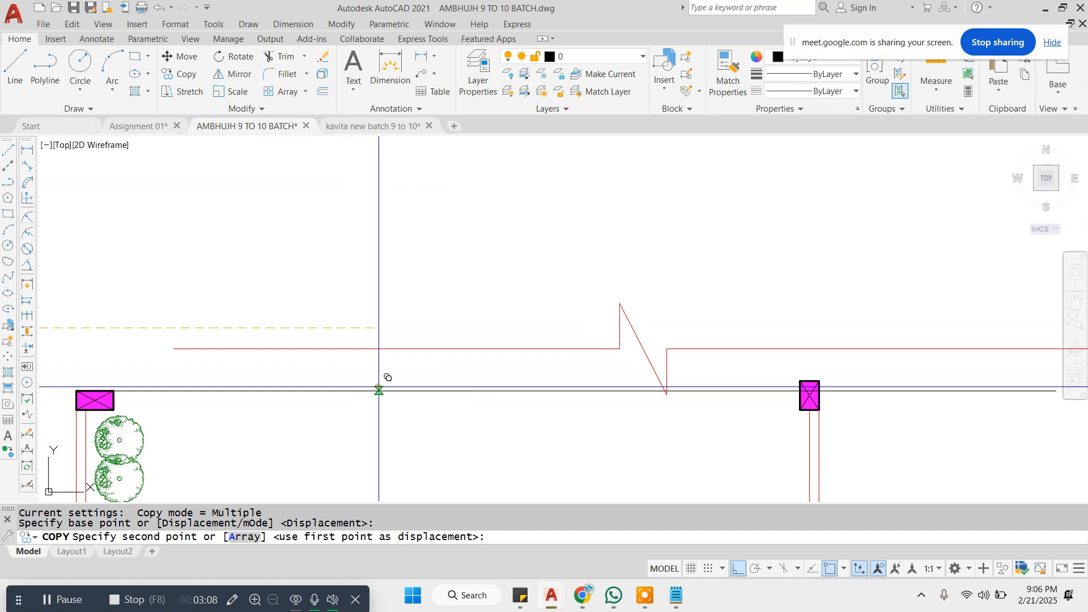
click(379, 390)
key(Escape)
Step: Erase the horizontal guide line between the two upper columns of the copied plan
click(587, 394)
click(554, 376)
text(e)
key(space)
Step: Move the copied break line horizontally towards the lawn side so it extends past both upper columns
click(563, 360)
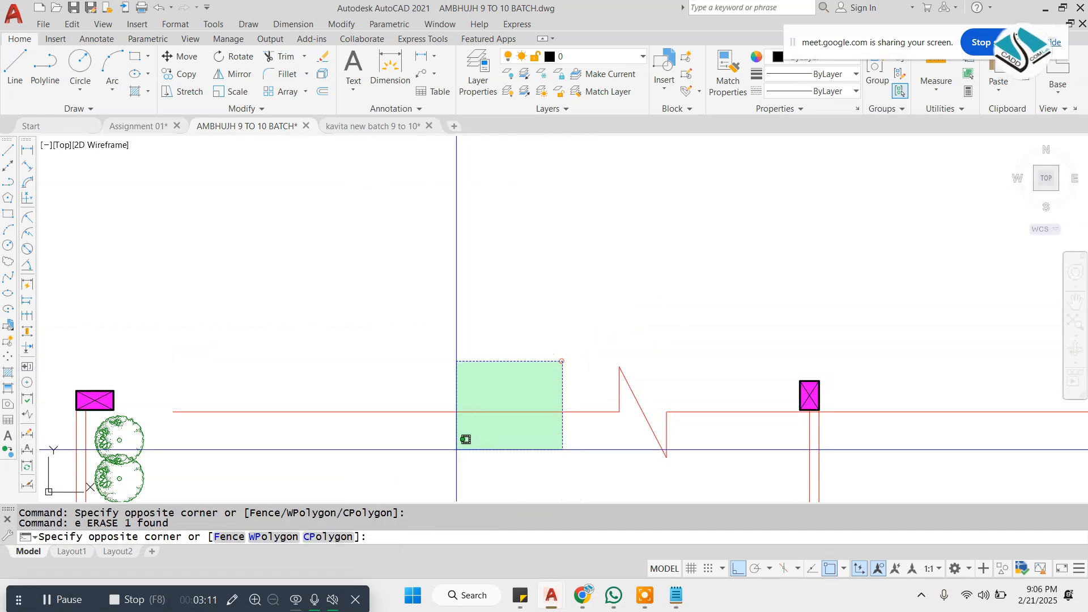
click(457, 448)
text(m)
key(space)
click(354, 409)
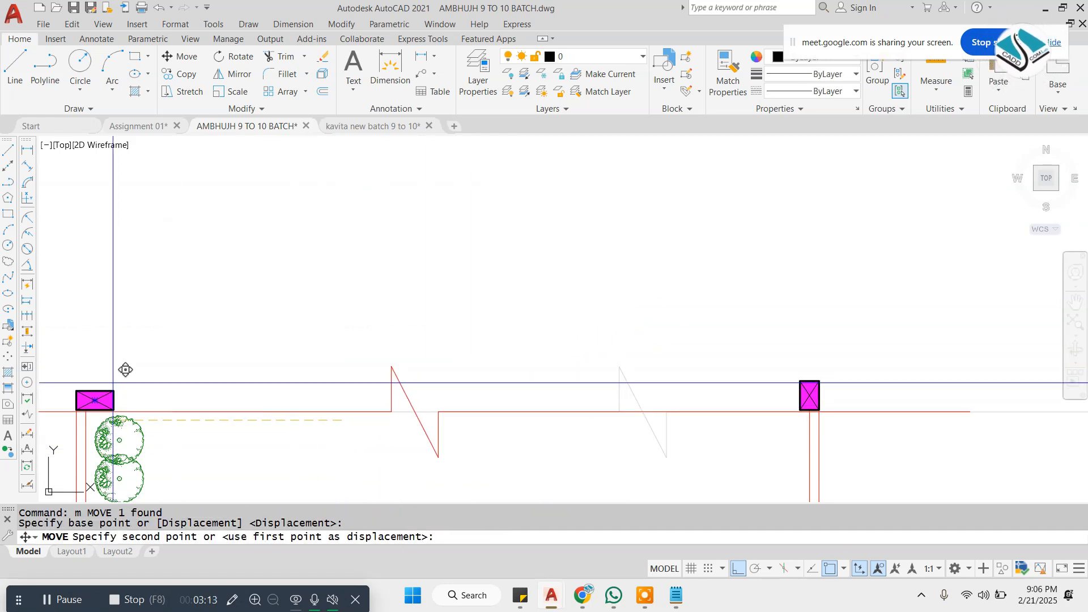
click(129, 382)
Step: Move the break line down onto the top corner of the lawn side column
scroll(419, 371, down, 4)
scroll(381, 378, up, 4)
click(401, 332)
click(347, 408)
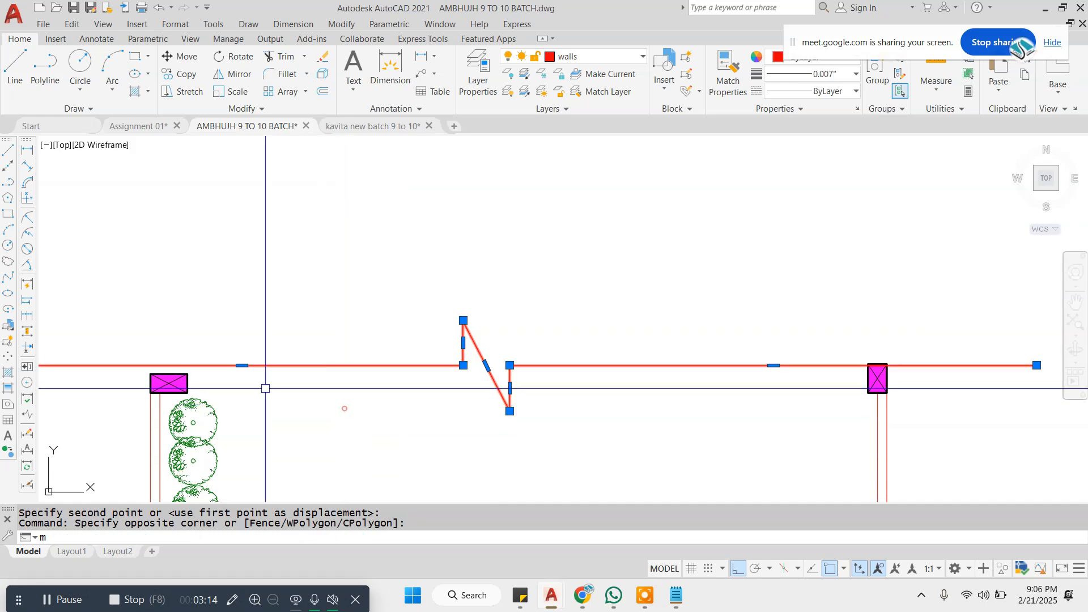
text(m)
key(space)
scroll(163, 345, up, 2)
click(213, 379)
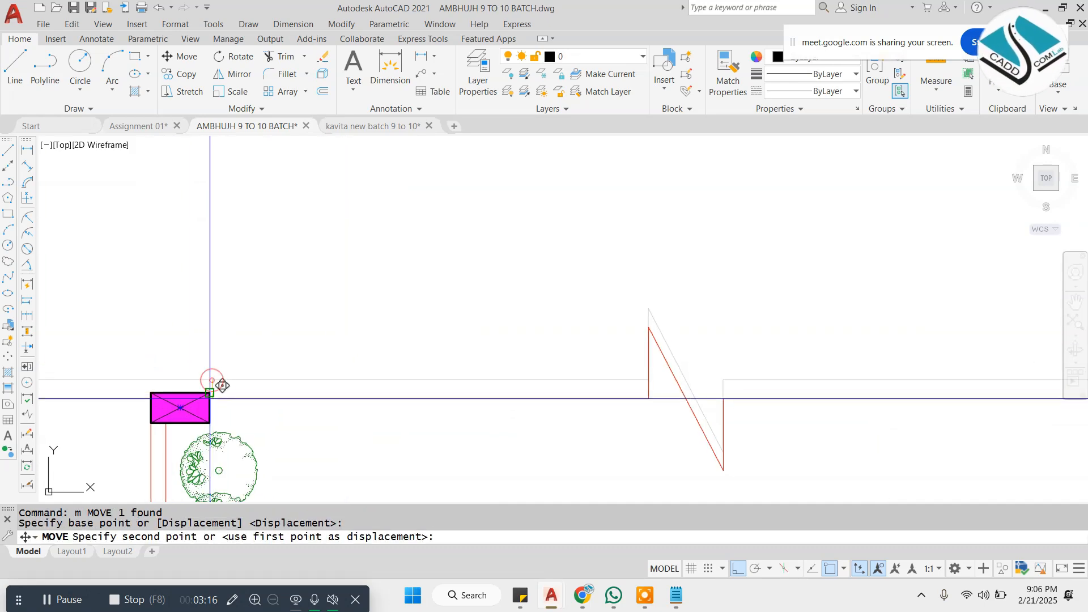
click(210, 392)
scroll(472, 328, down, 3)
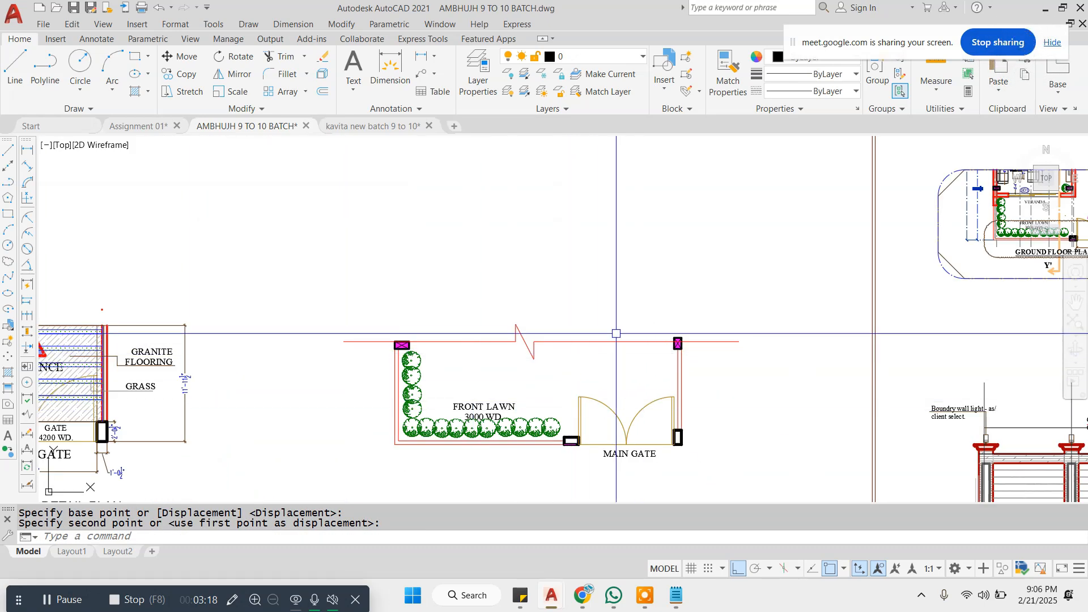
scroll(544, 340, up, 2)
key(Escape)
key(Escape)
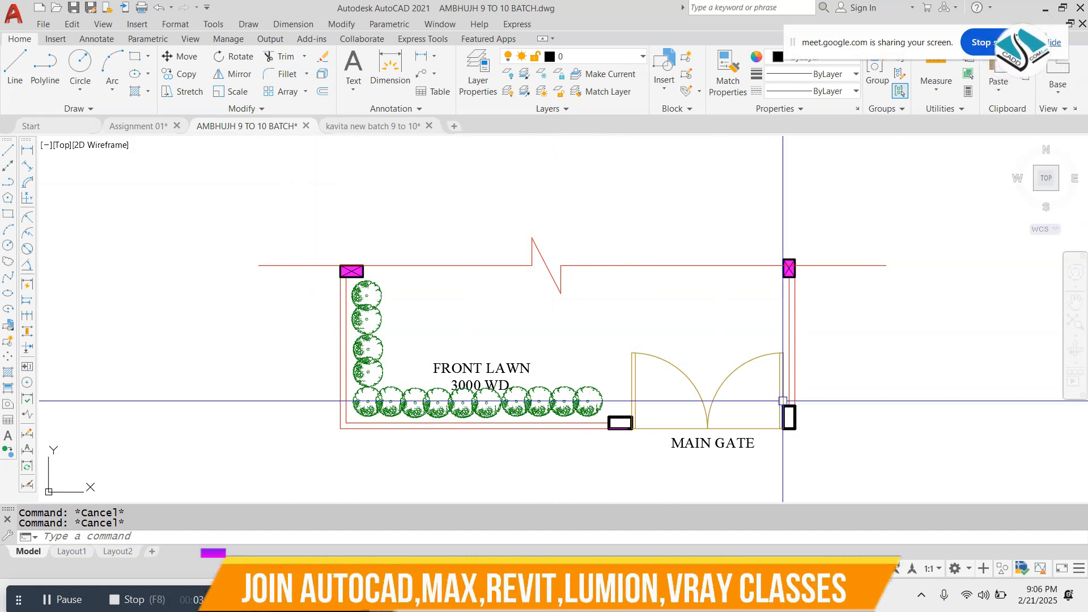
Step: Examine the front boundary wall plan with its planter bed and guard room on the reference sheet
scroll(697, 385, down, 6)
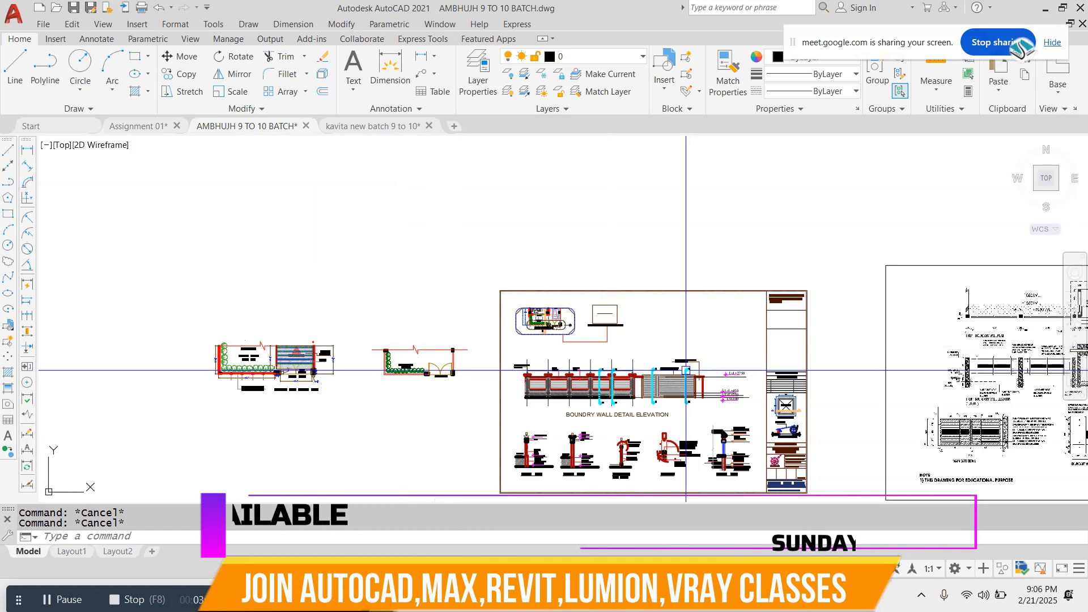
scroll(686, 371, down, 3)
scroll(706, 385, up, 3)
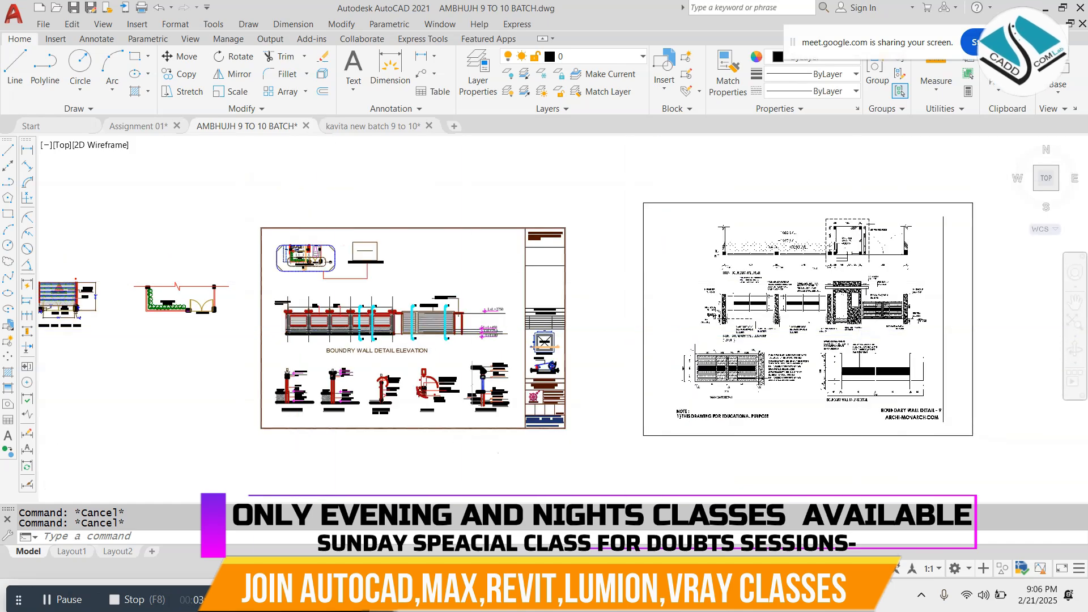
scroll(824, 253, up, 8)
scroll(454, 371, down, 4)
scroll(678, 260, up, 4)
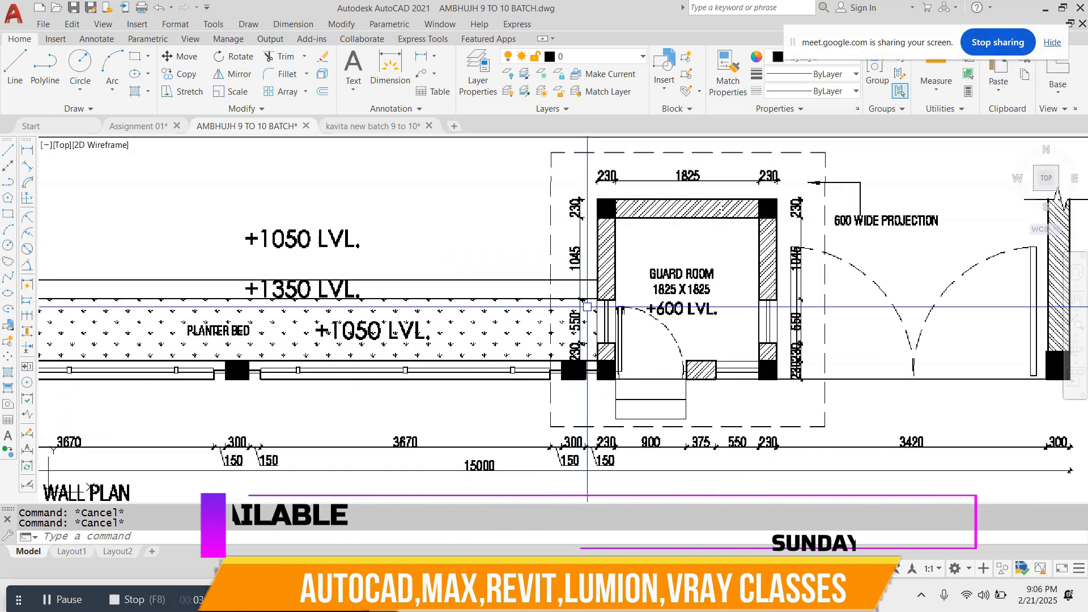
scroll(544, 298, down, 3)
scroll(269, 360, up, 3)
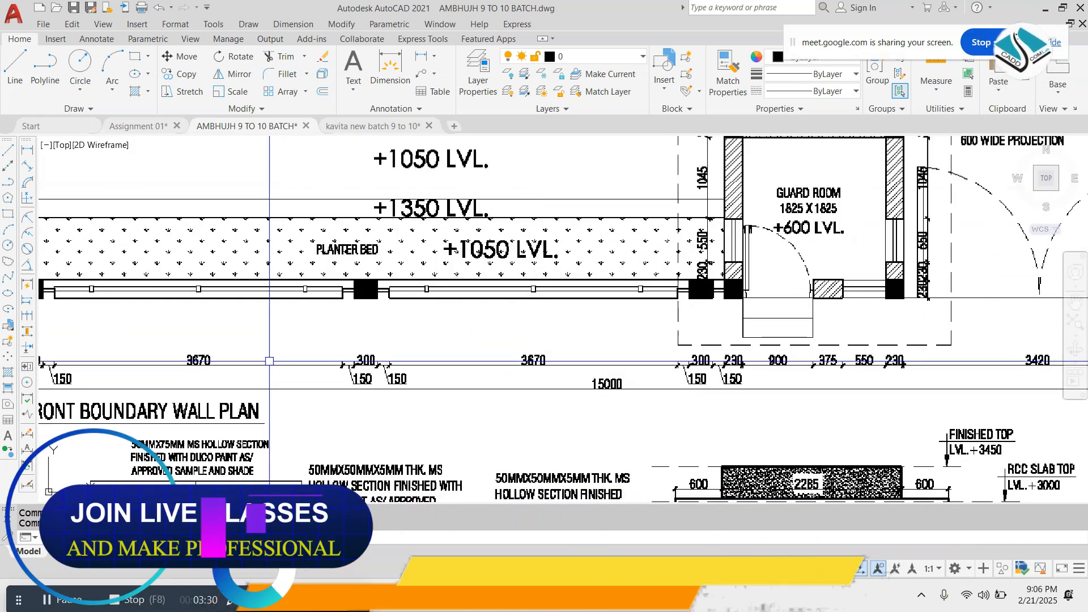
Step: Examine the front boundary wall elevation on the reference sheet, including its railing sections, levels and material notes
scroll(269, 361, down, 3)
scroll(419, 351, up, 4)
scroll(419, 396, down, 2)
scroll(292, 421, up, 1)
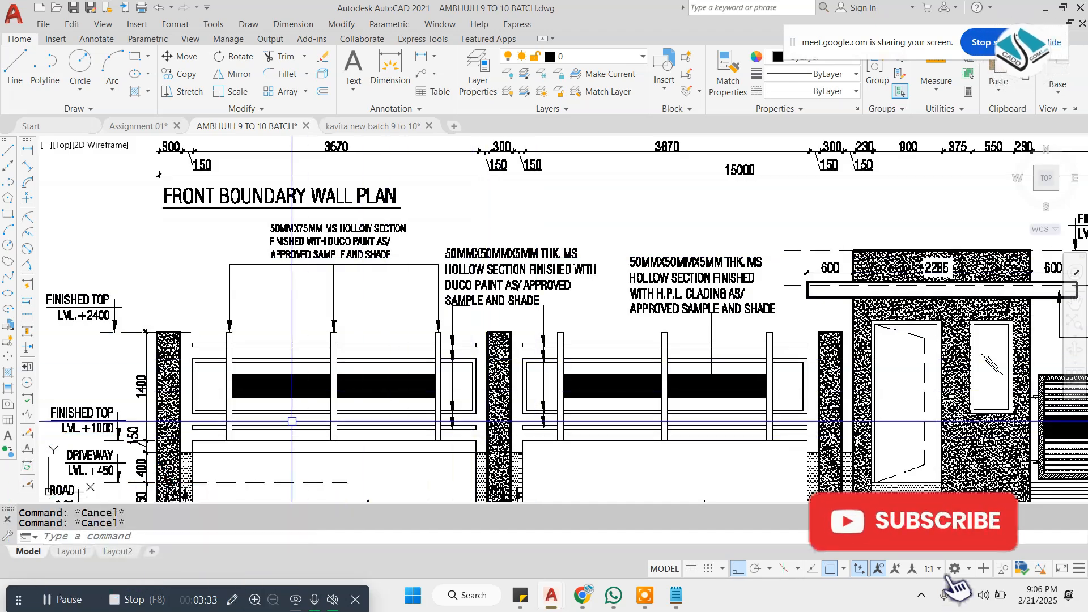
scroll(292, 421, up, 2)
scroll(417, 187, down, 2)
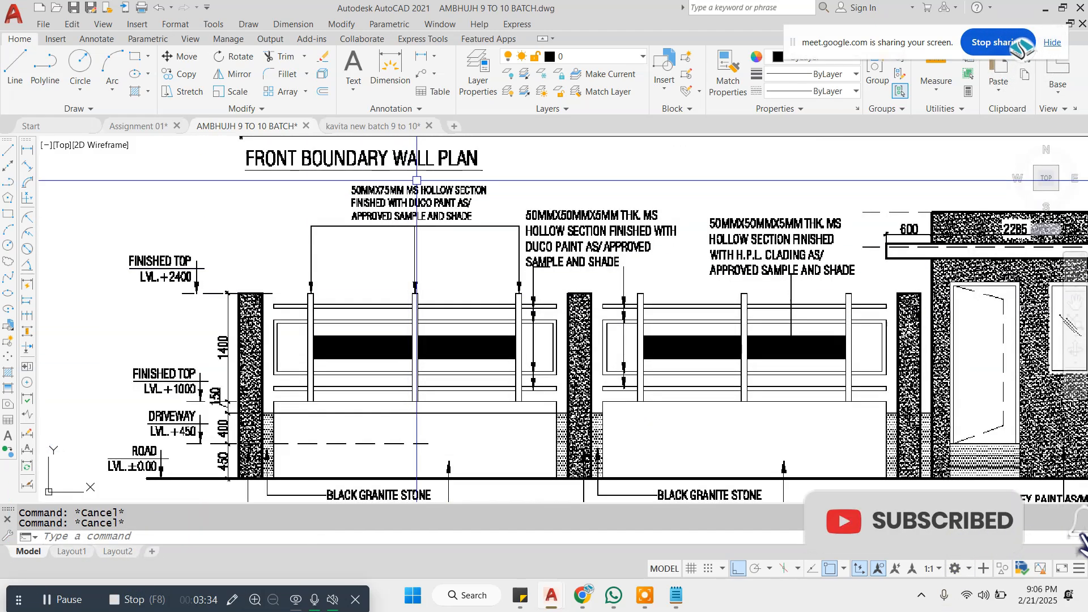
scroll(416, 181, up, 2)
scroll(416, 178, down, 2)
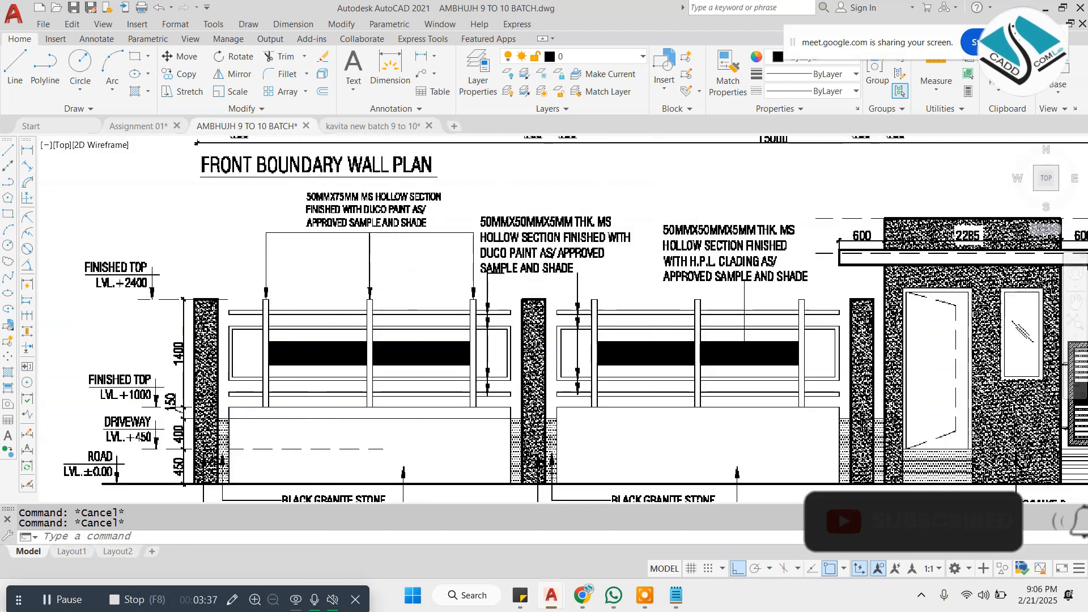
scroll(708, 283, up, 2)
scroll(645, 280, down, 3)
scroll(654, 416, up, 4)
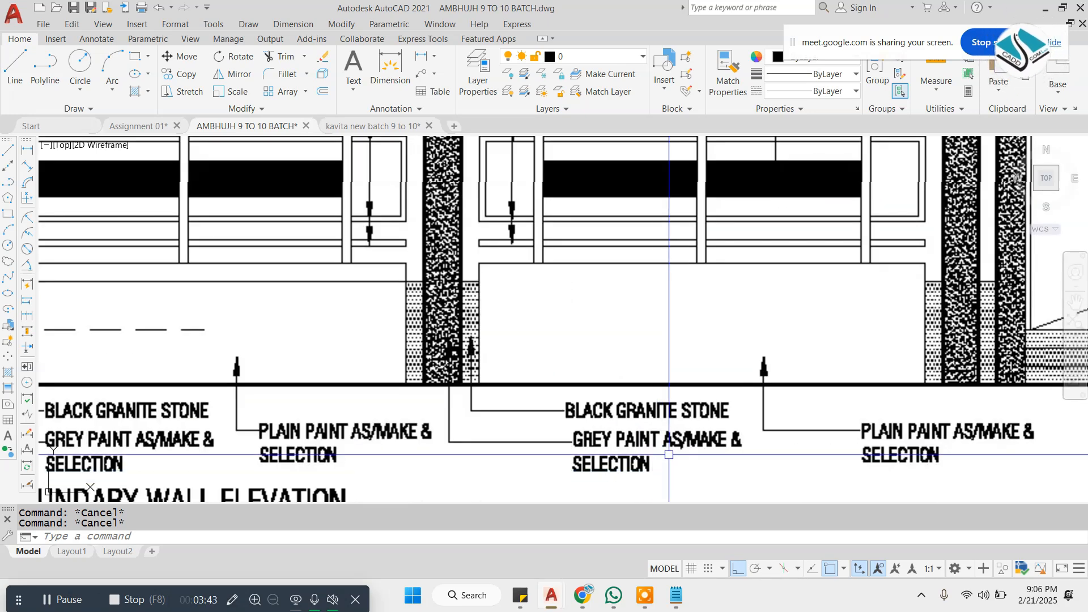
scroll(469, 393, down, 3)
scroll(802, 447, up, 3)
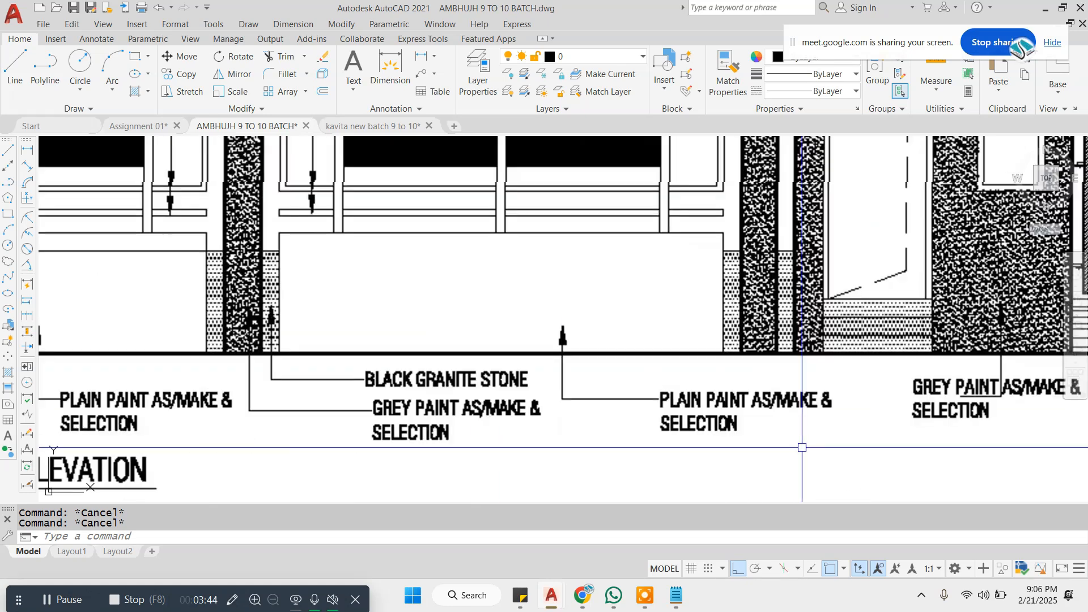
scroll(801, 446, down, 2)
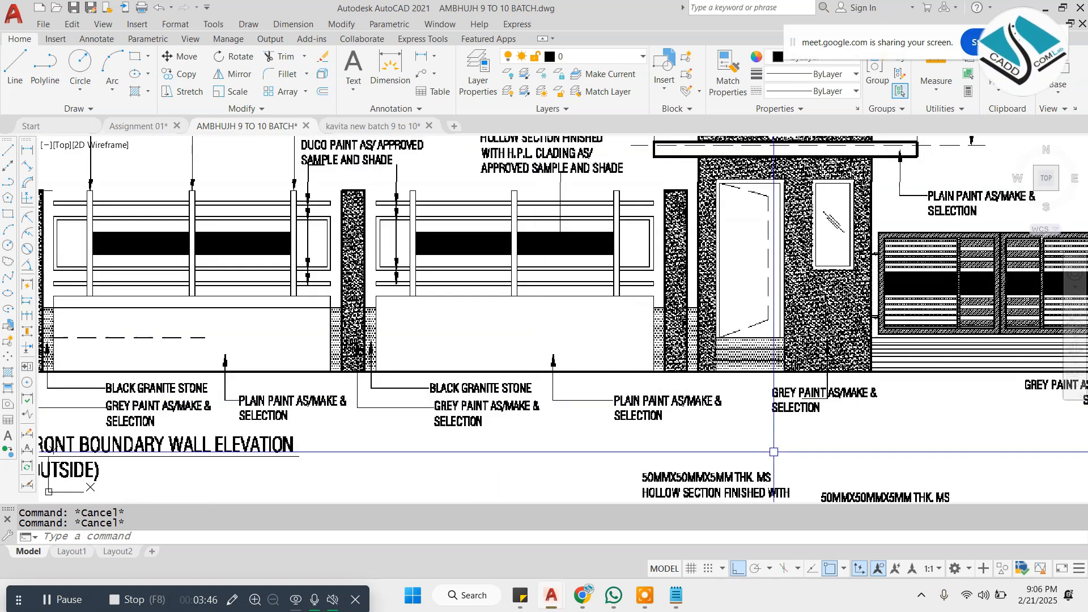
scroll(839, 392, down, 2)
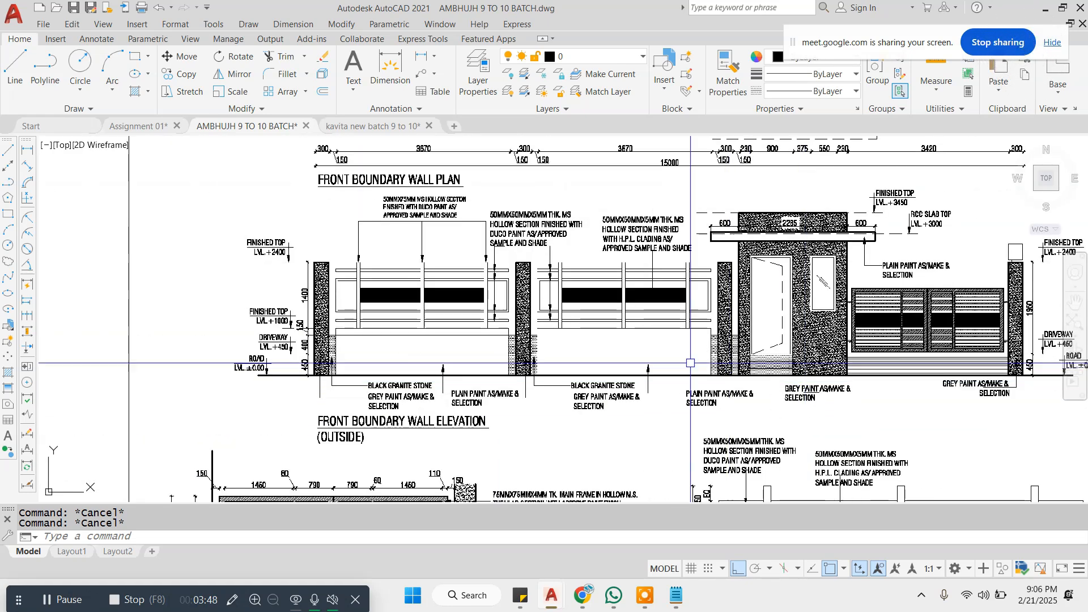
scroll(583, 221, up, 4)
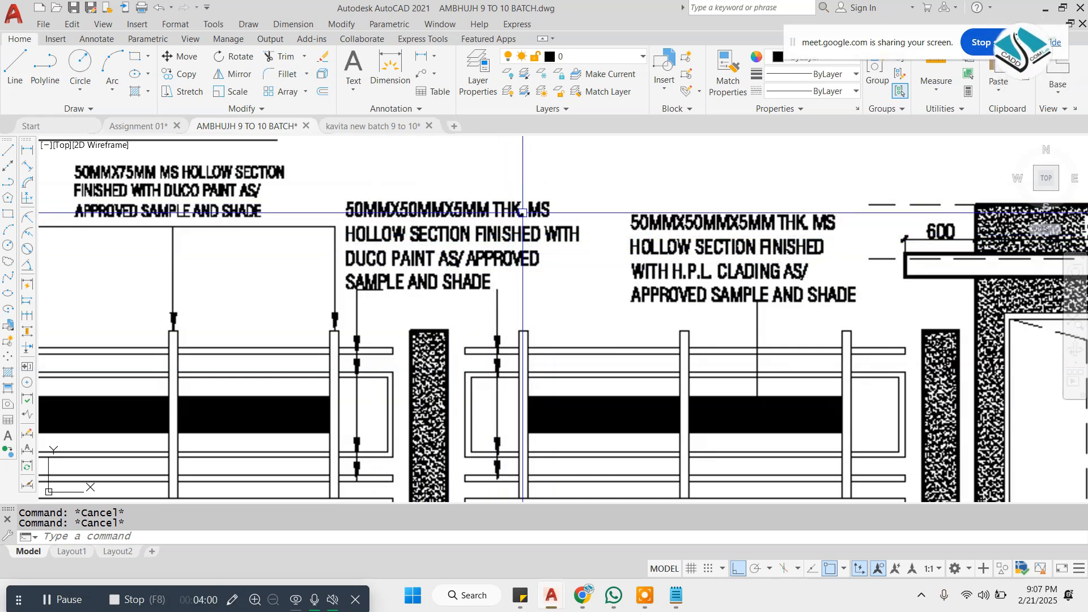
Step: Examine the main gate detail and its material notes on the reference sheet
scroll(512, 385, down, 6)
scroll(512, 385, up, 4)
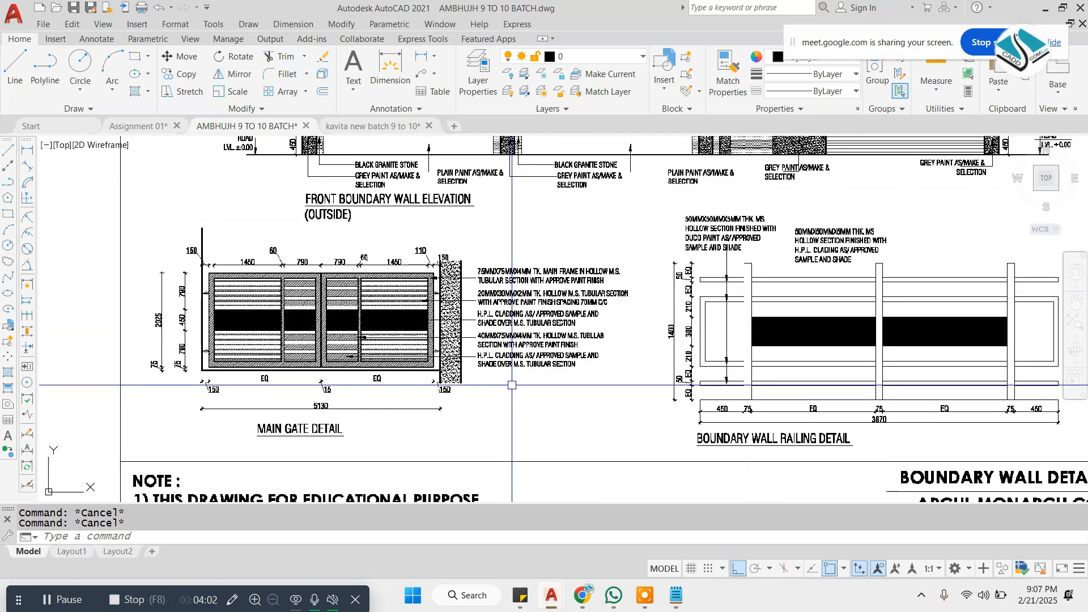
scroll(277, 329, up, 2)
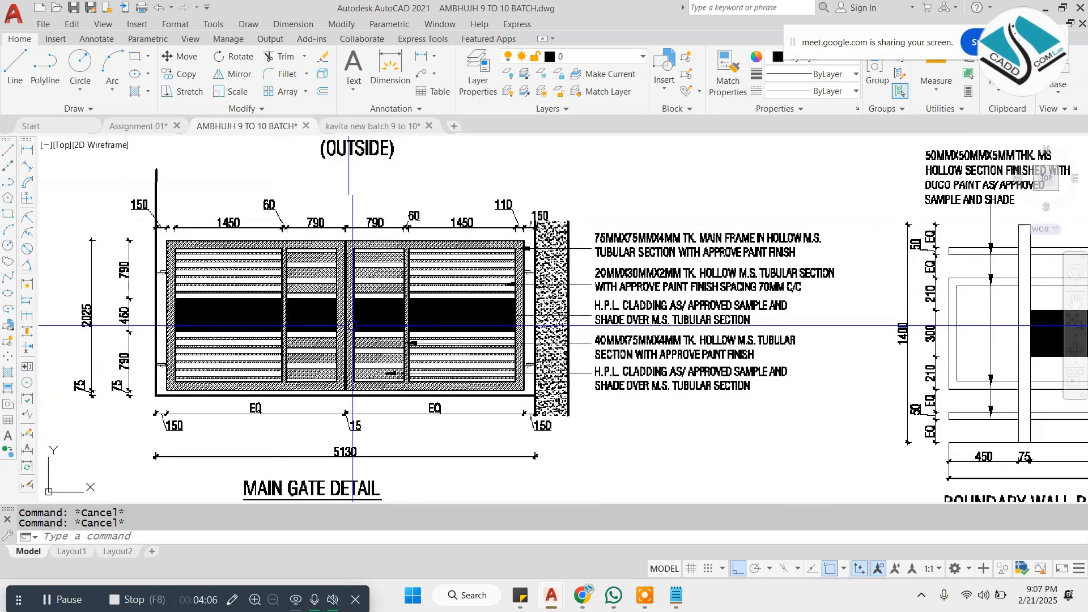
scroll(353, 326, down, 3)
scroll(436, 335, up, 1)
scroll(437, 339, down, 4)
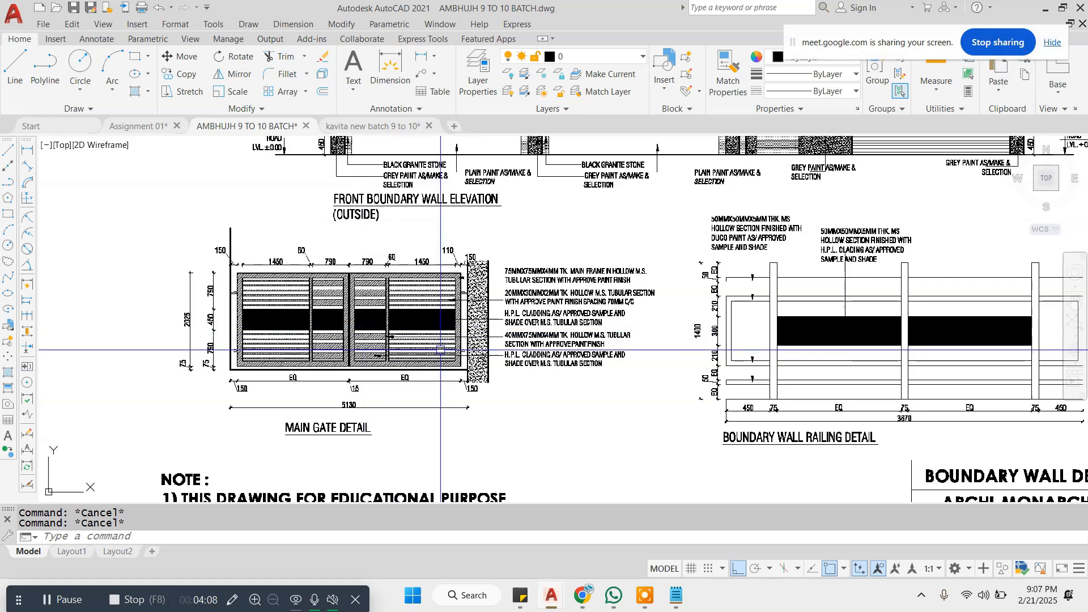
scroll(522, 240, up, 5)
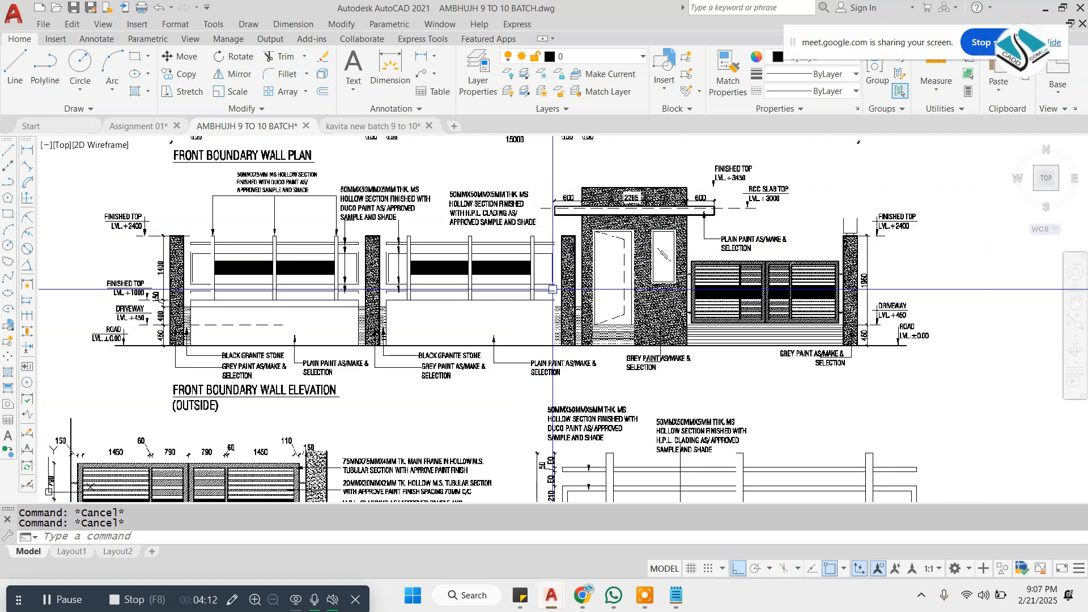
Step: Change the colour of all the lawn hedge plants in the copied front plan from the layer colour to green
scroll(555, 289, down, 6)
scroll(172, 300, up, 4)
scroll(561, 299, down, 2)
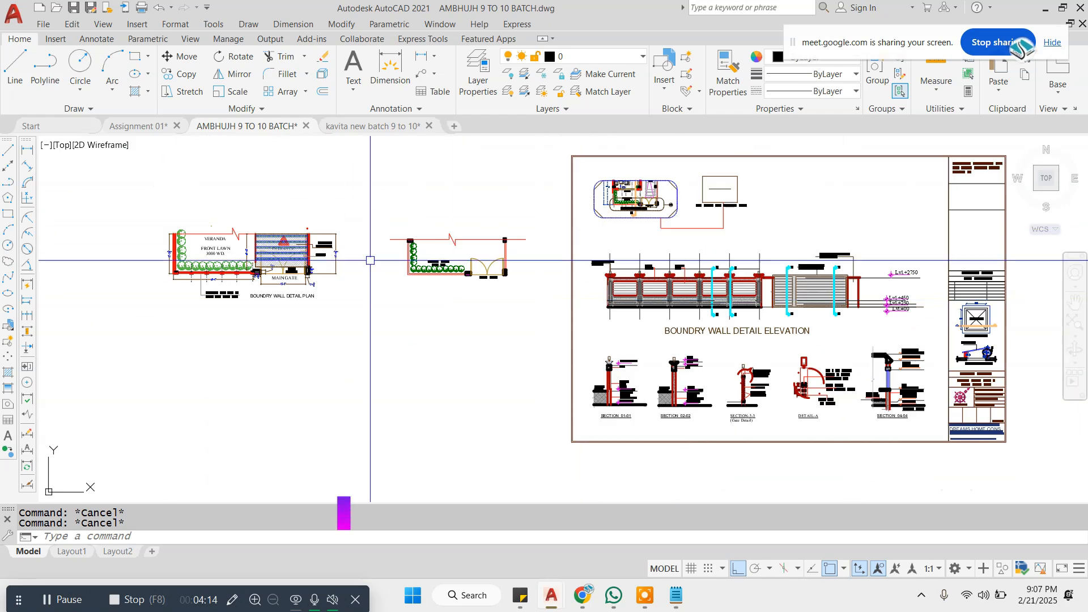
scroll(338, 253, up, 2)
scroll(634, 296, down, 1)
scroll(560, 269, up, 3)
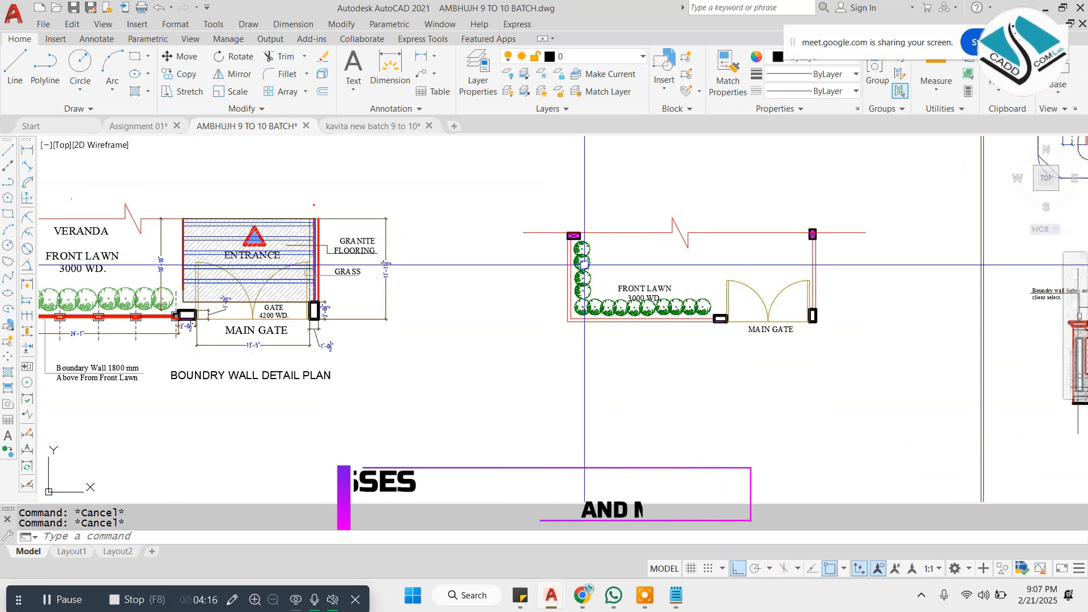
scroll(609, 275, up, 2)
scroll(607, 278, up, 2)
click(605, 189)
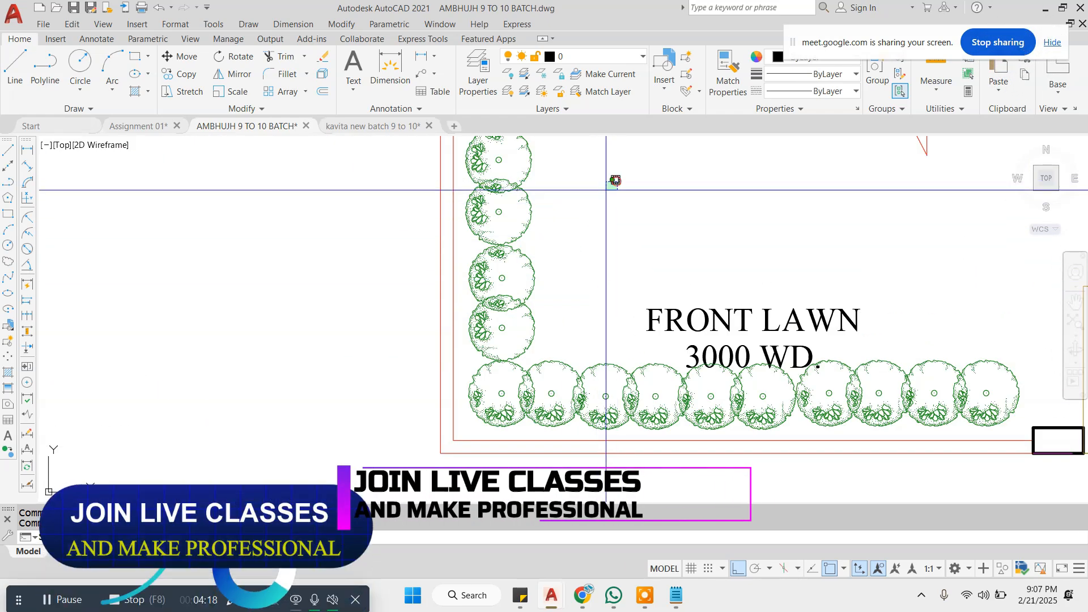
click(476, 331)
scroll(464, 320, down, 1)
scroll(777, 375, up, 1)
click(838, 381)
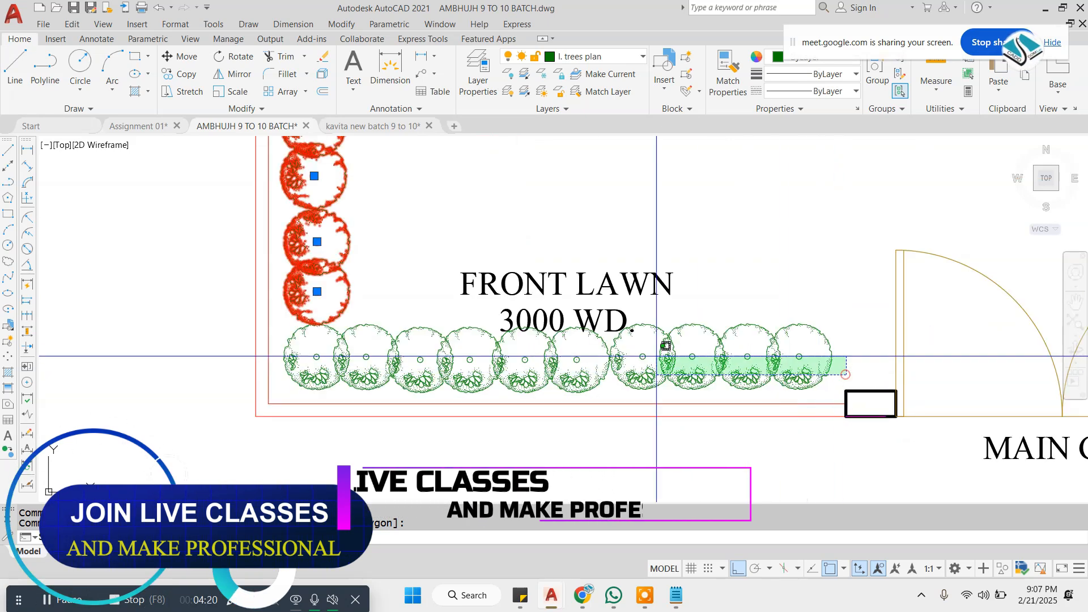
click(260, 345)
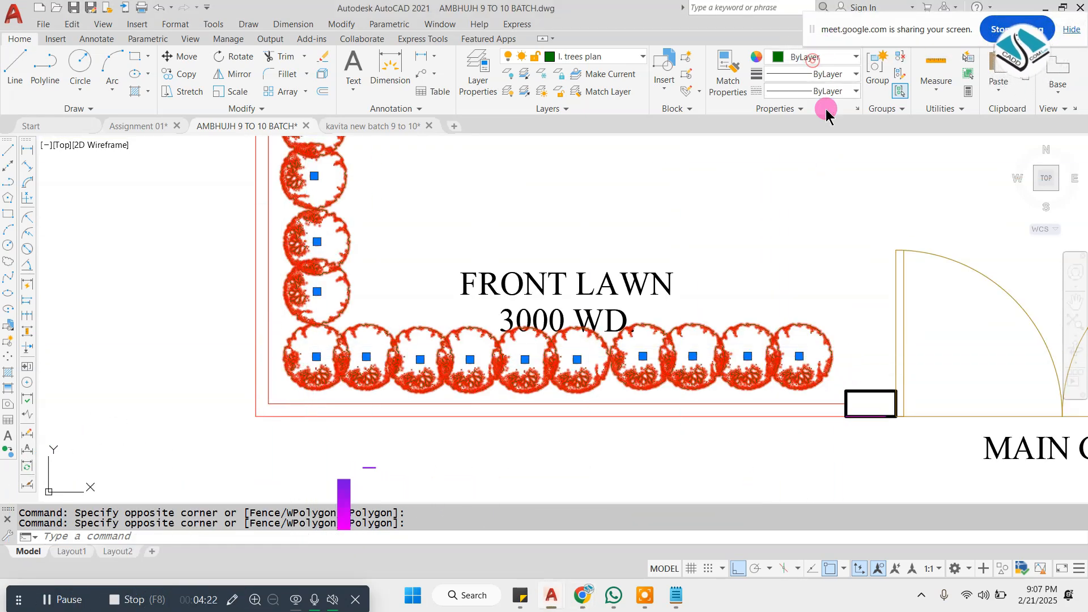
click(823, 57)
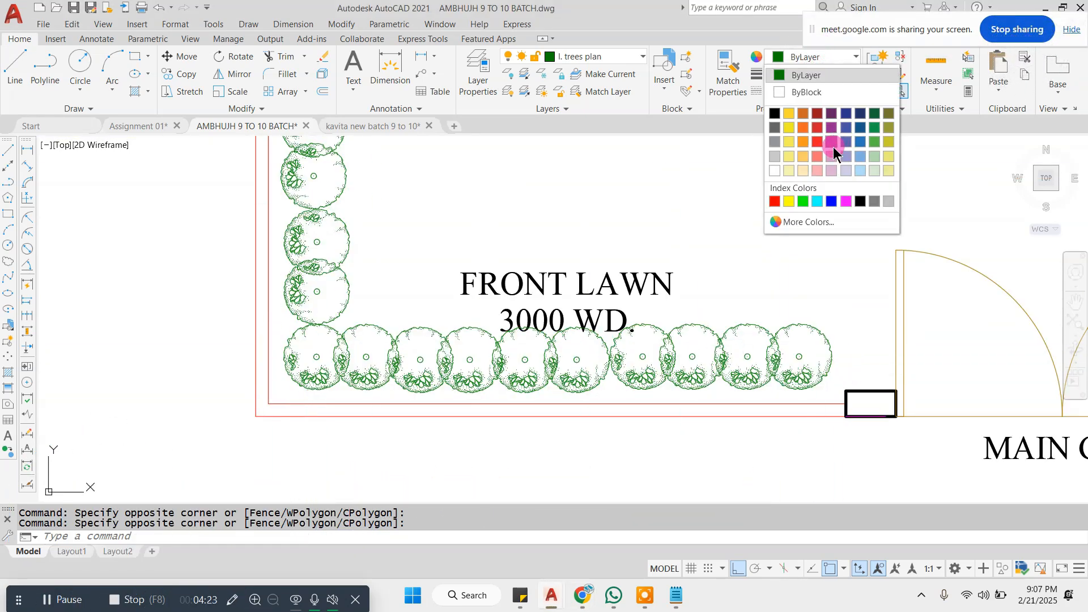
click(874, 124)
scroll(518, 248, down, 2)
key(Escape)
scroll(510, 252, down, 2)
text(rec)
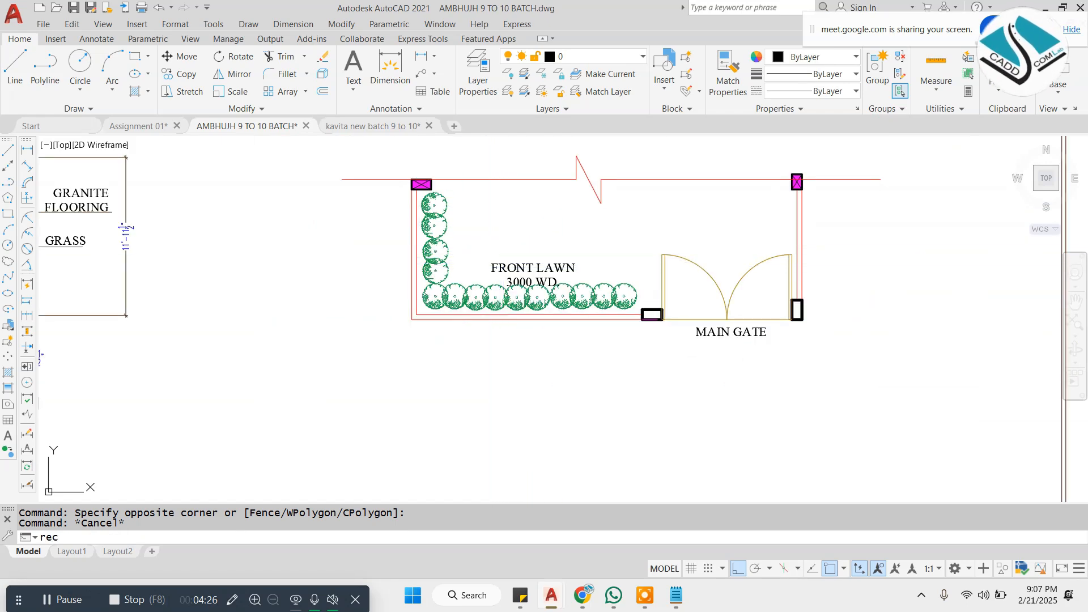
key(Return)
scroll(434, 191, up, 5)
click(381, 214)
scroll(381, 214, down, 4)
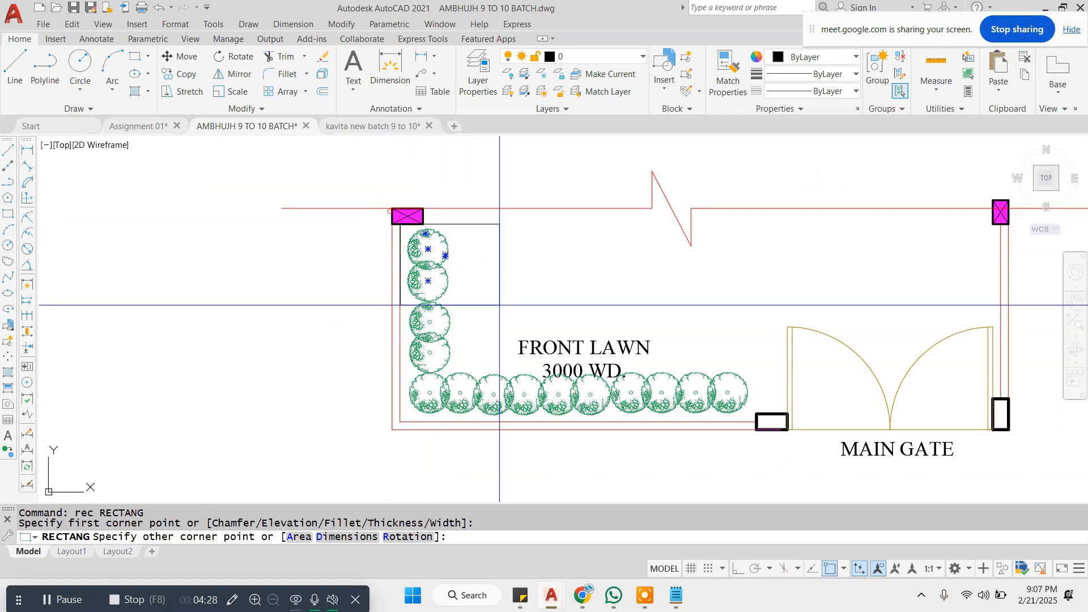
key(Escape)
key(Escape)
key(Escape)
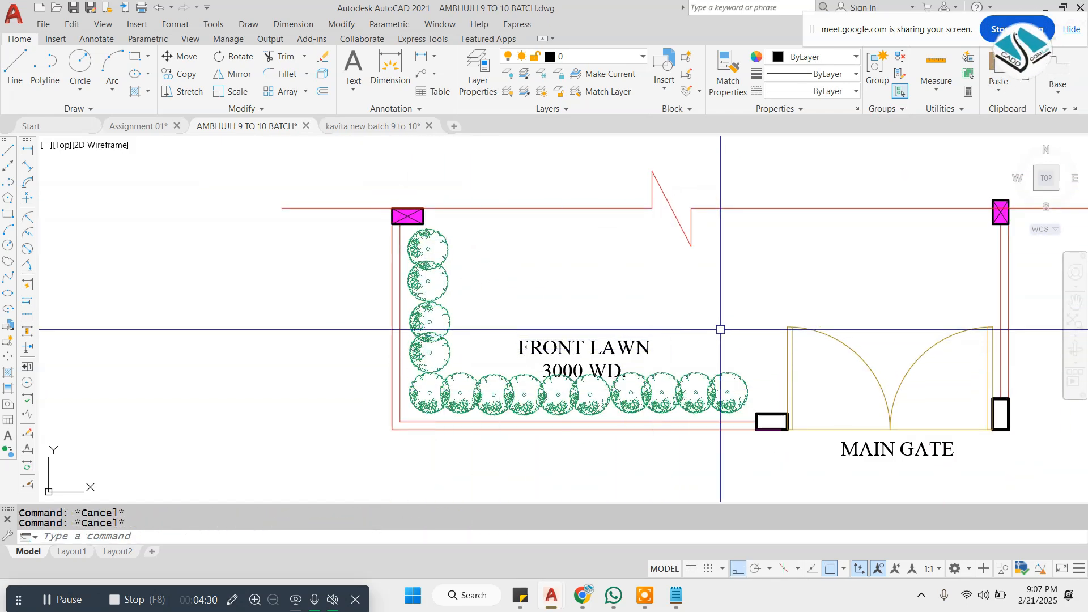
Step: Move the FRONT LAWN 3000 WD. label up so it clears the bottom row of plants
scroll(720, 329, down, 4)
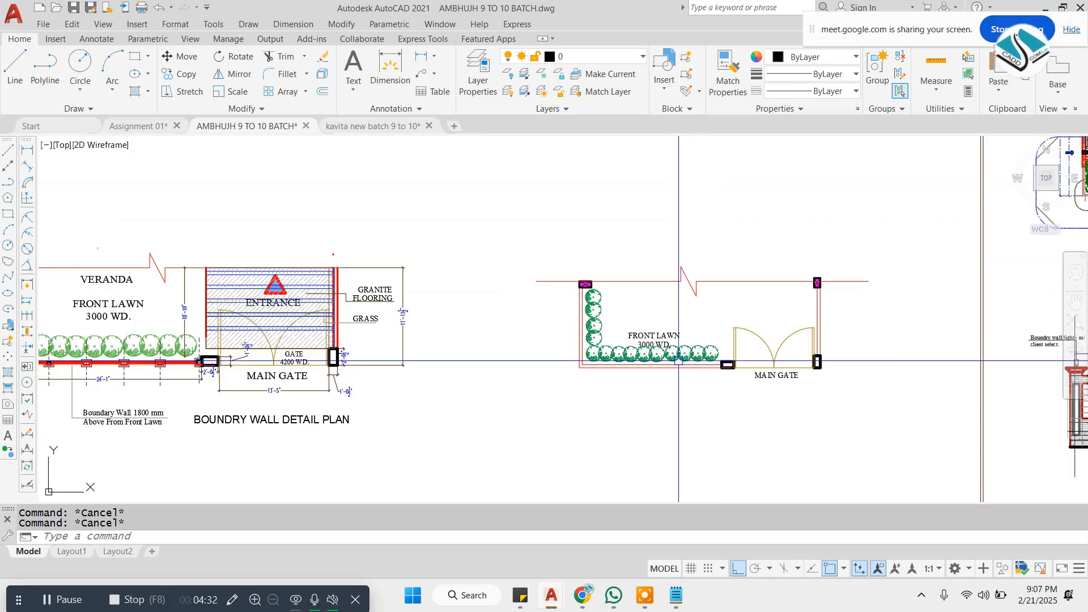
scroll(680, 361, up, 2)
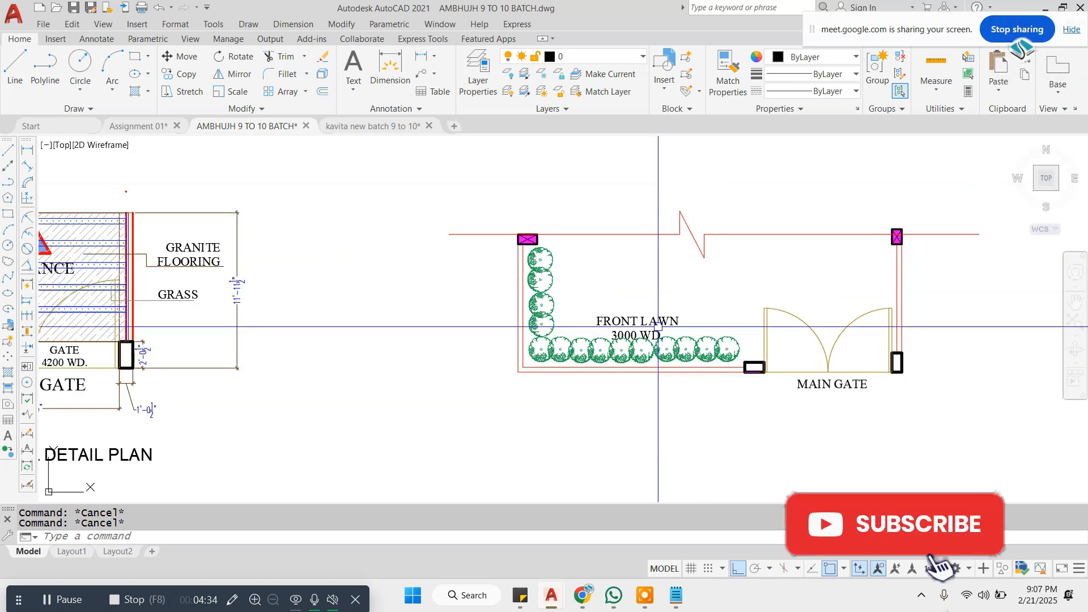
scroll(657, 327, down, 3)
scroll(680, 272, up, 5)
click(680, 272)
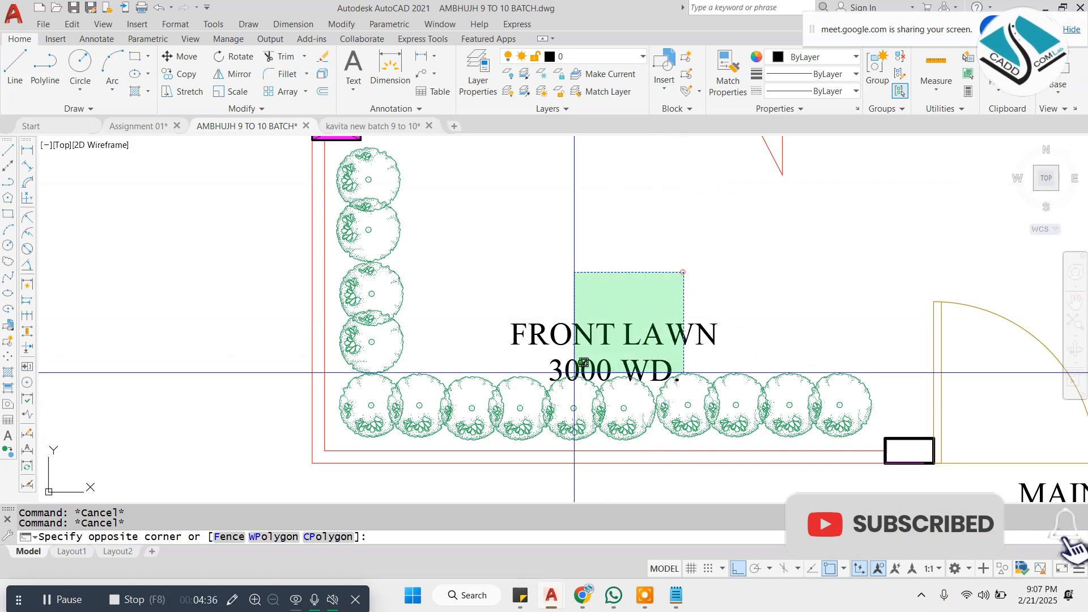
click(573, 368)
text(m)
key(Return)
click(649, 278)
click(655, 175)
key(Escape)
key(Escape)
scroll(560, 271, down, 3)
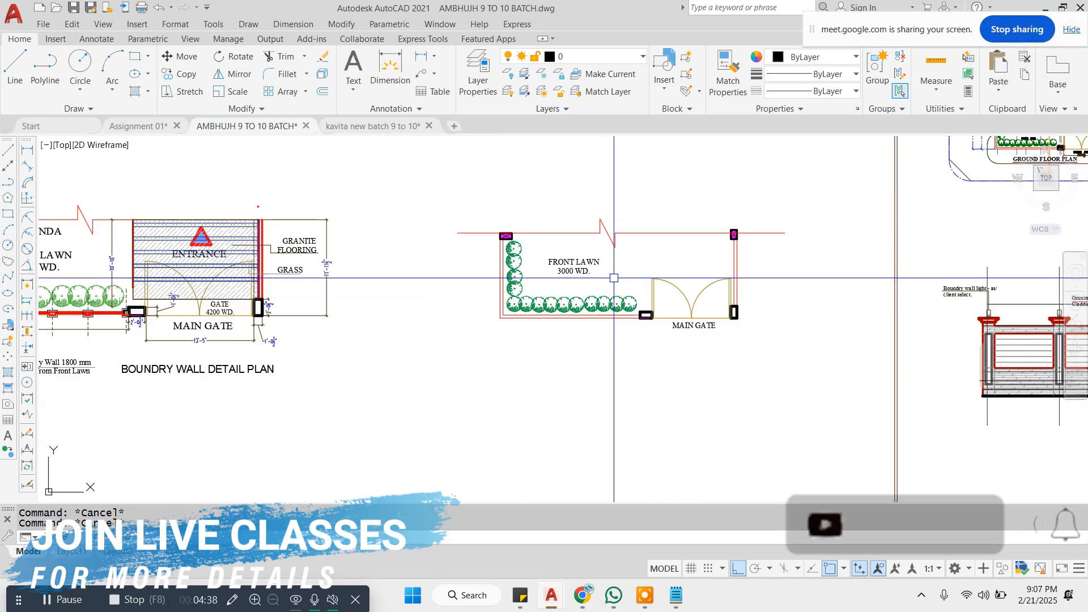
Step: Move the BOUNDRY WALL DETAIL PLAN title from the finished detail to below the copied front plan
scroll(568, 271, down, 3)
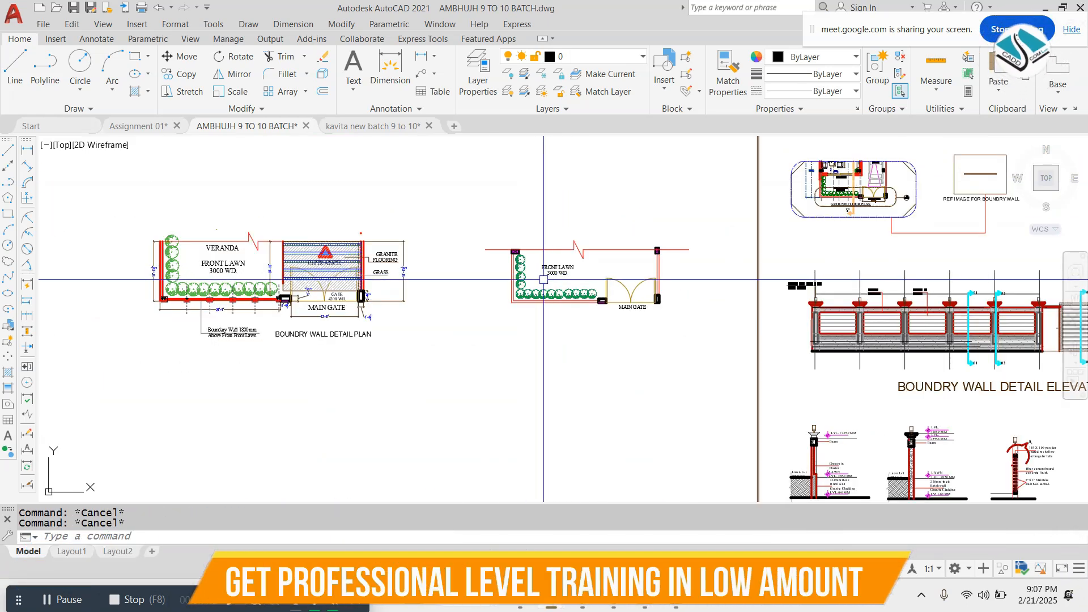
scroll(326, 334, up, 6)
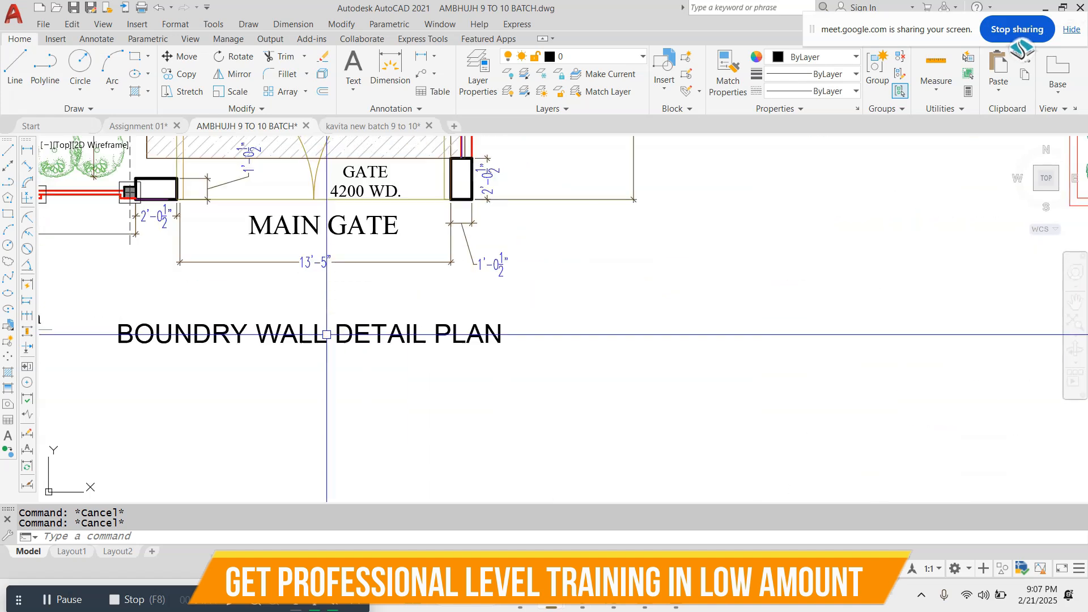
click(307, 341)
text(m)
key(space)
click(342, 336)
scroll(308, 346, down, 6)
scroll(530, 370, up, 4)
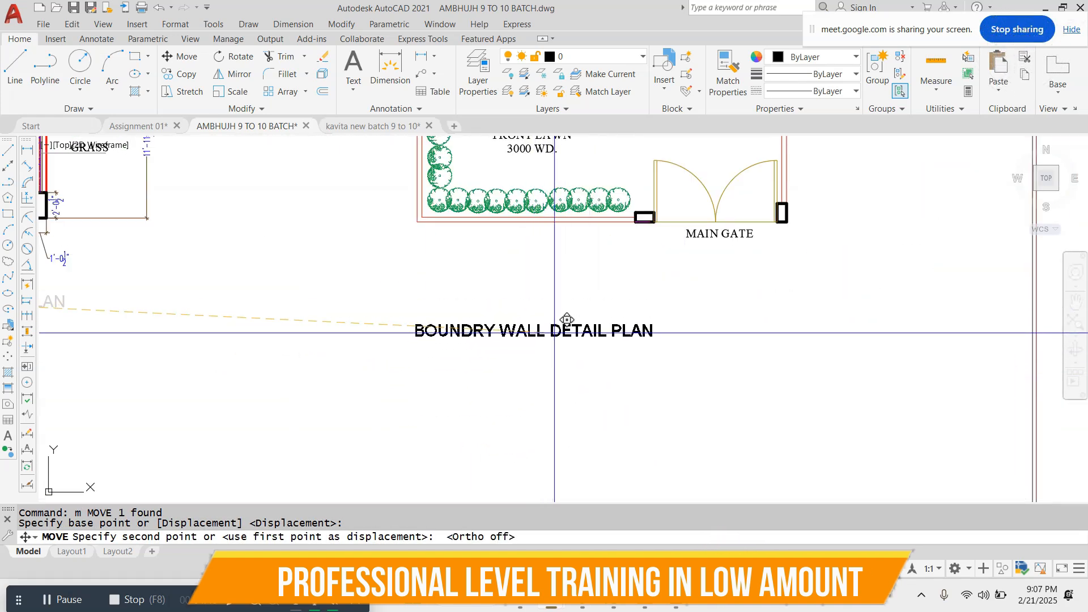
click(548, 333)
scroll(548, 333, down, 6)
key(Escape)
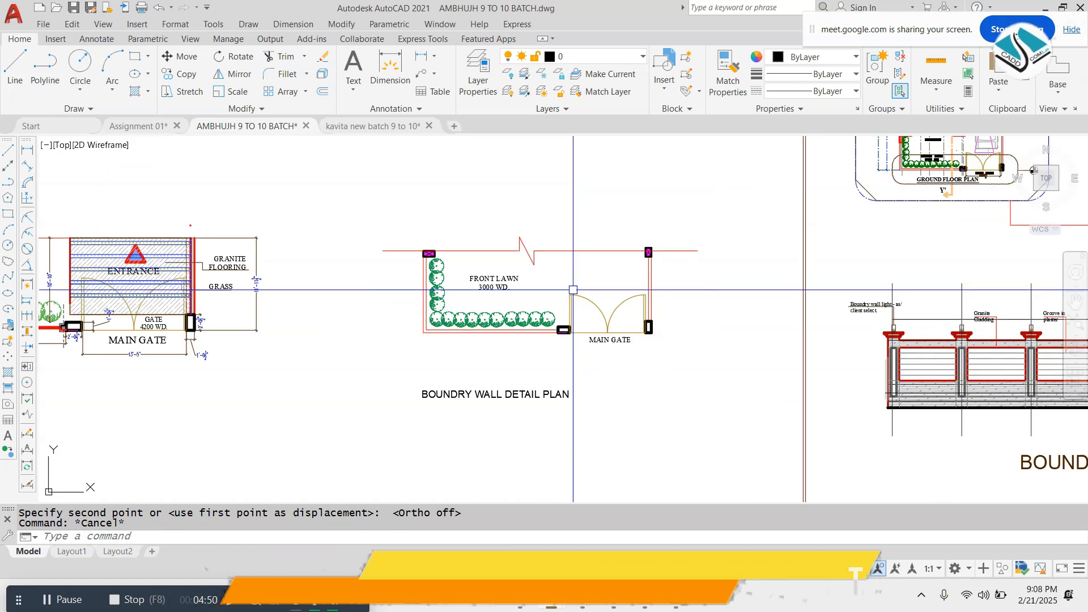
key(Escape)
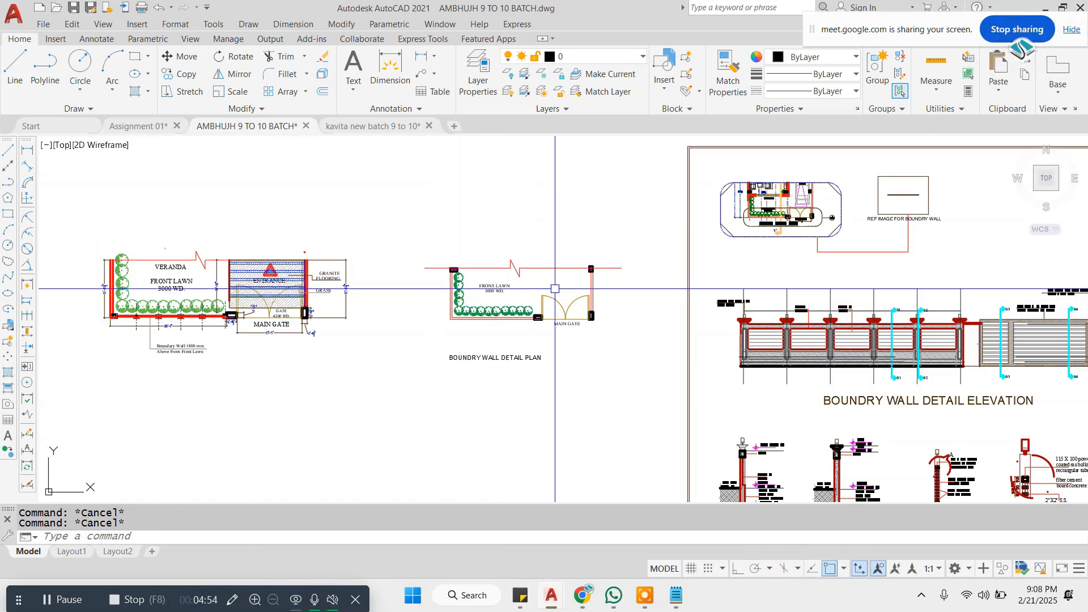
Step: Switch to Chrome and save the dusk boundary wall photo with pillar lights to the Desktop as a JPEG image
scroll(555, 289, up, 2)
scroll(440, 282, up, 2)
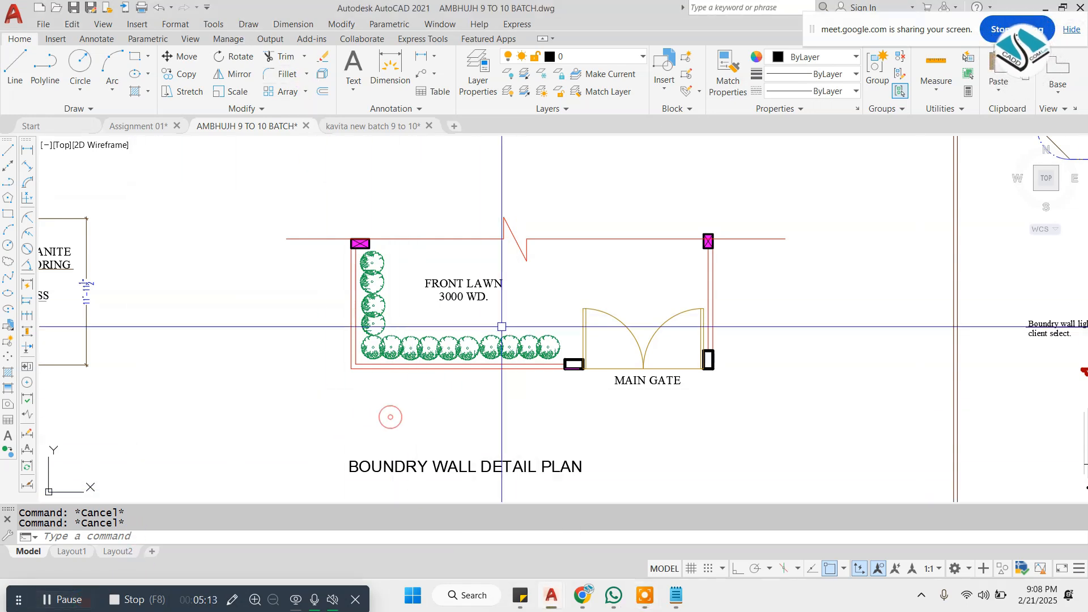
scroll(397, 397, down, 3)
mouse_move(582, 595)
click(491, 498)
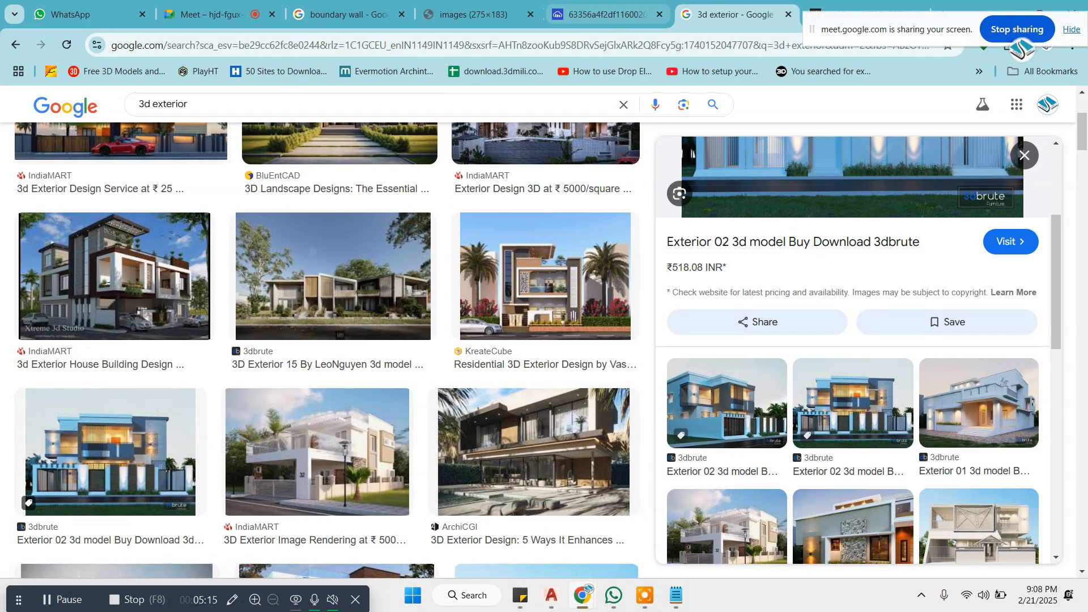
click(601, 15)
right_click(536, 254)
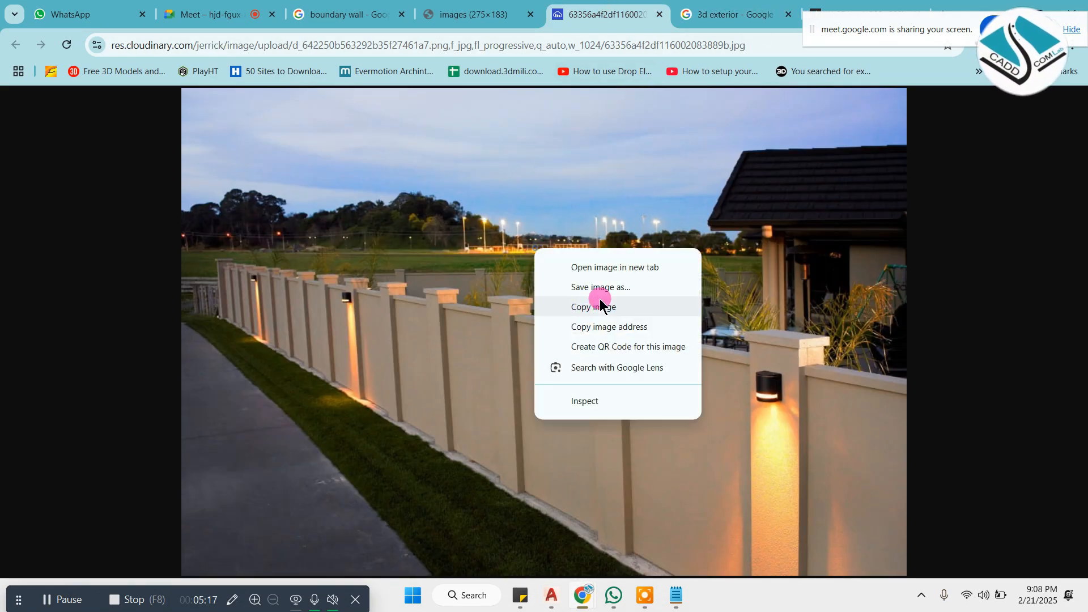
click(594, 288)
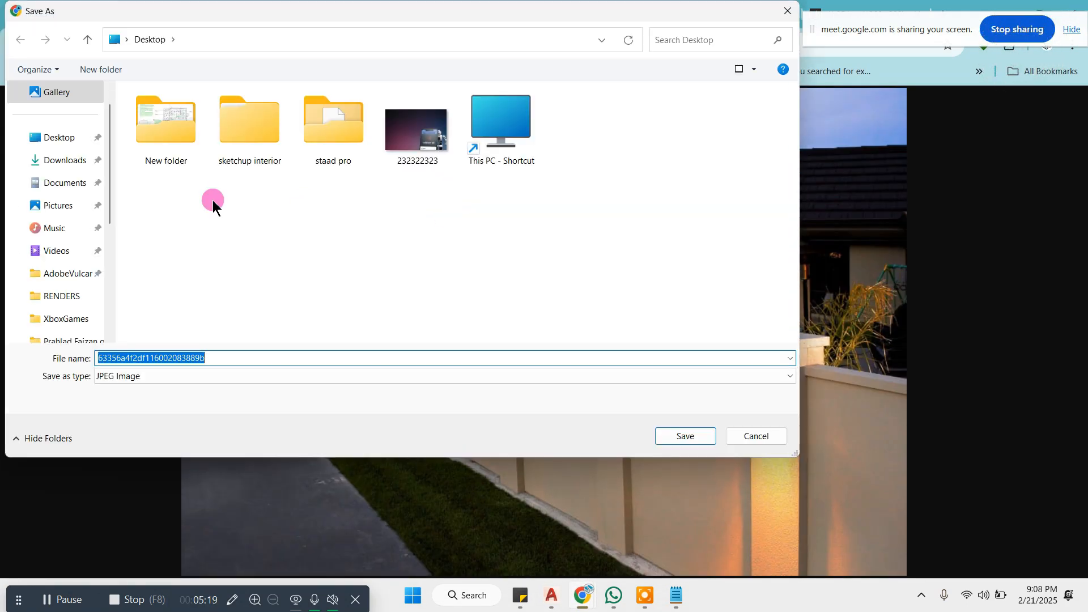
click(63, 138)
click(685, 437)
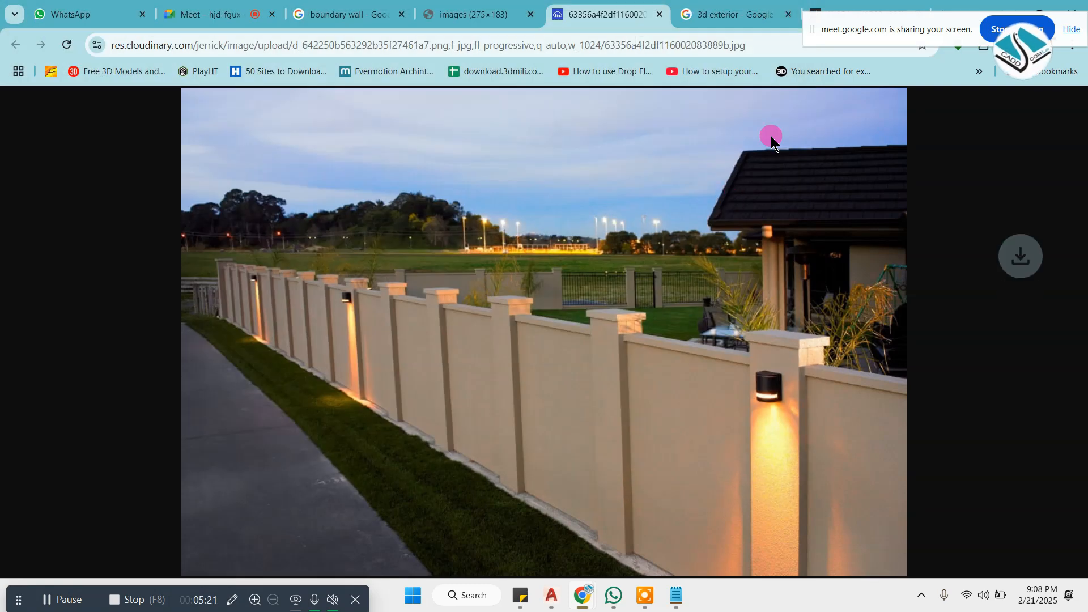
Step: Save the white boundary wall picture to the Desktop as a JPEG named images
click(736, 16)
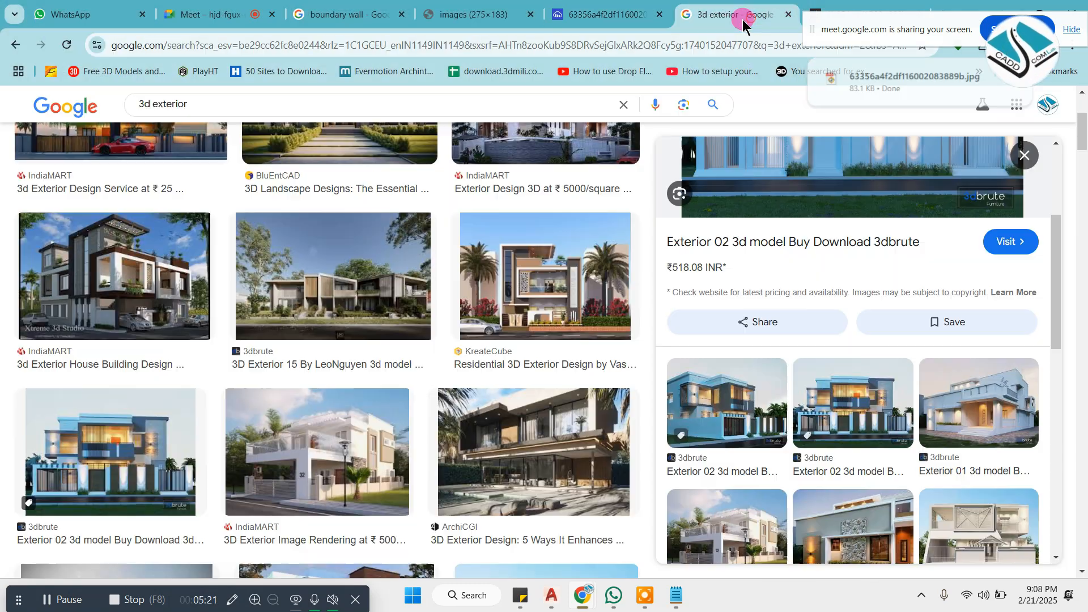
click(506, 9)
right_click(543, 169)
click(591, 199)
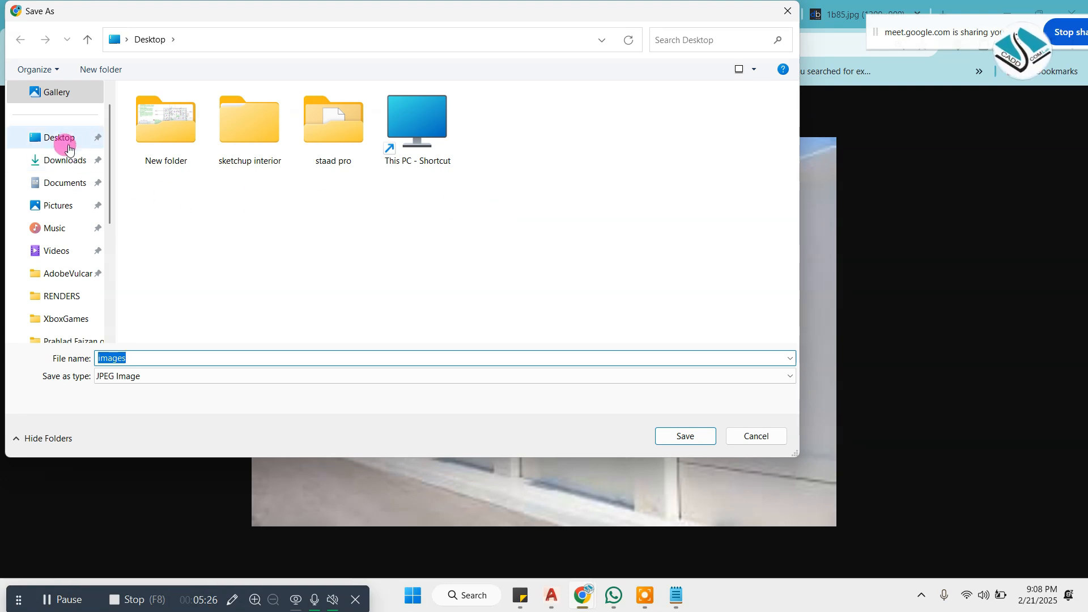
click(68, 145)
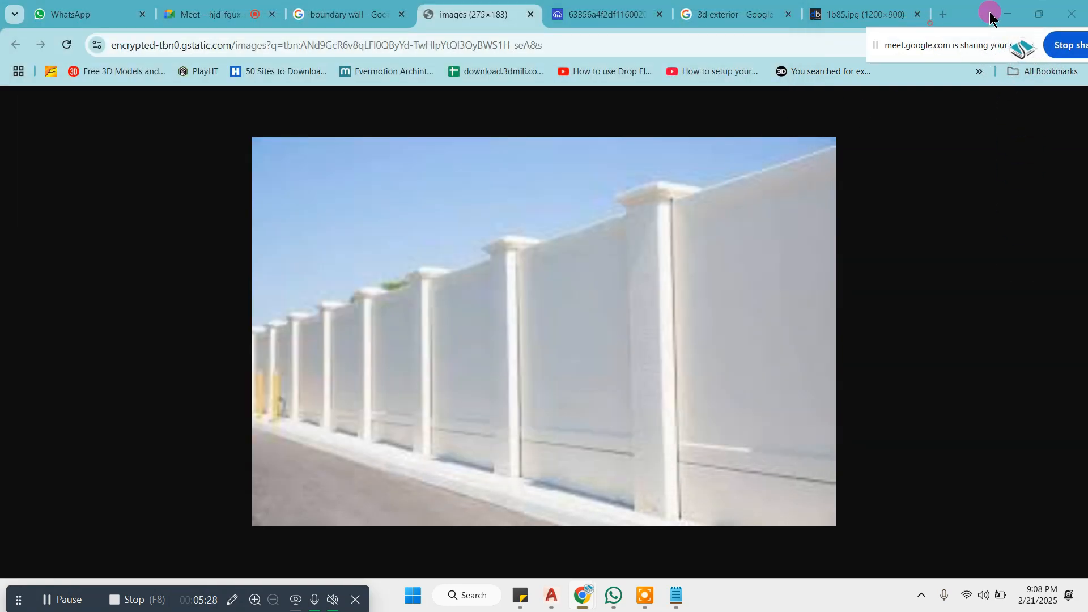
Step: Return to AutoCAD and attach the saved dusk boundary wall photo as a raster image above the copied plan's front lawn
click(1006, 12)
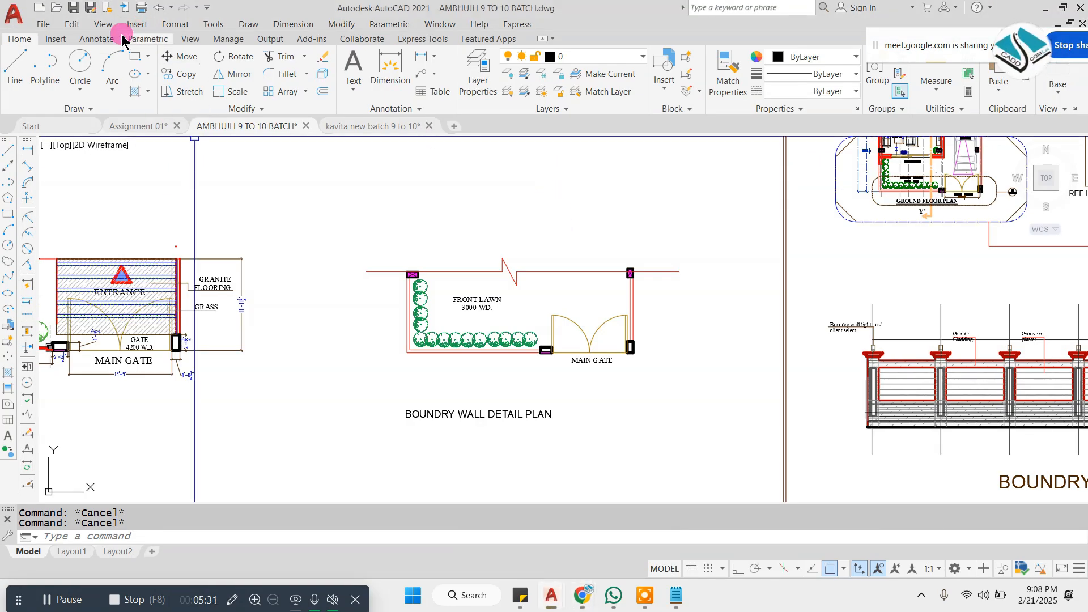
click(138, 25)
click(223, 107)
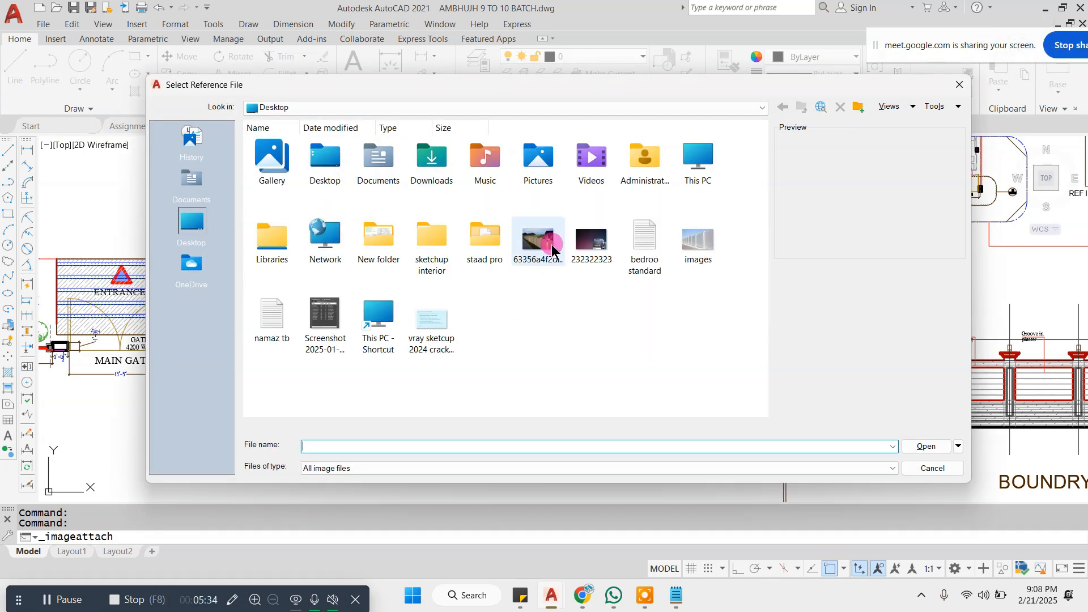
double_click(553, 248)
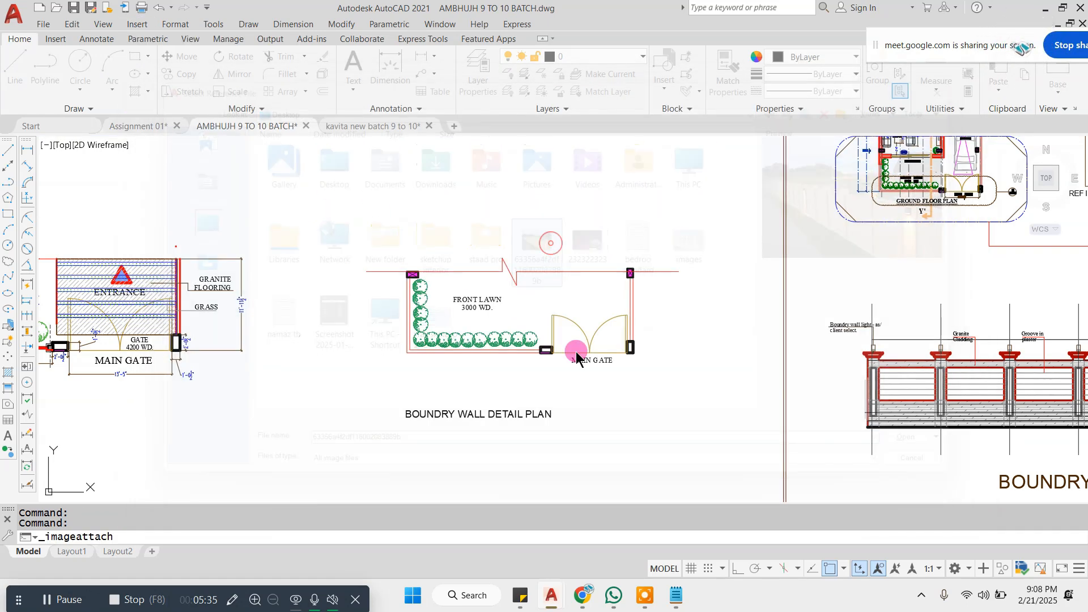
click(559, 396)
click(403, 238)
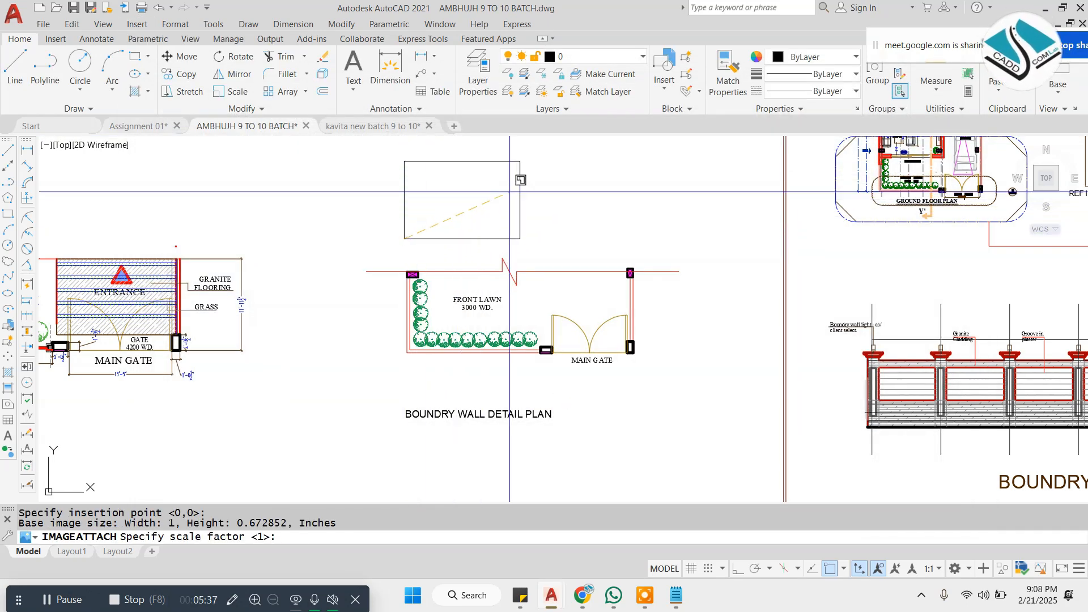
click(474, 204)
click(546, 202)
key(Escape)
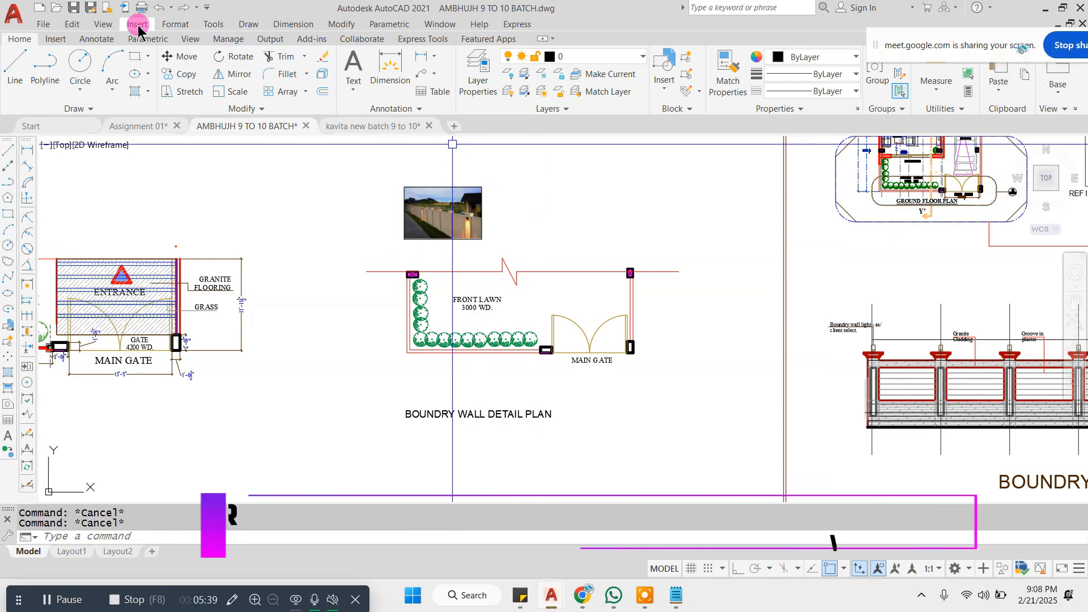
click(138, 25)
click(182, 104)
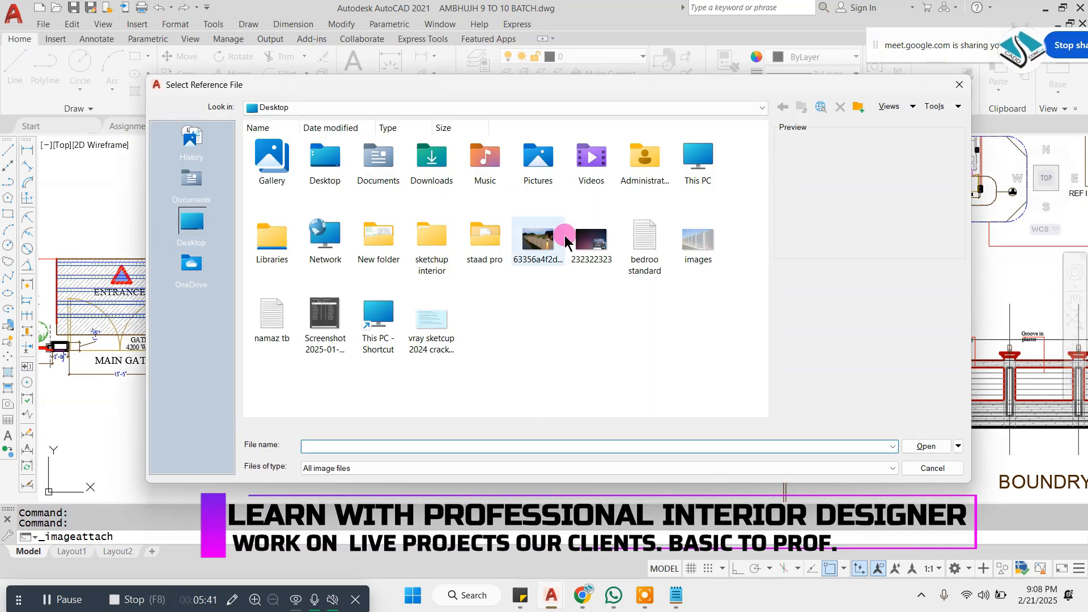
key(Escape)
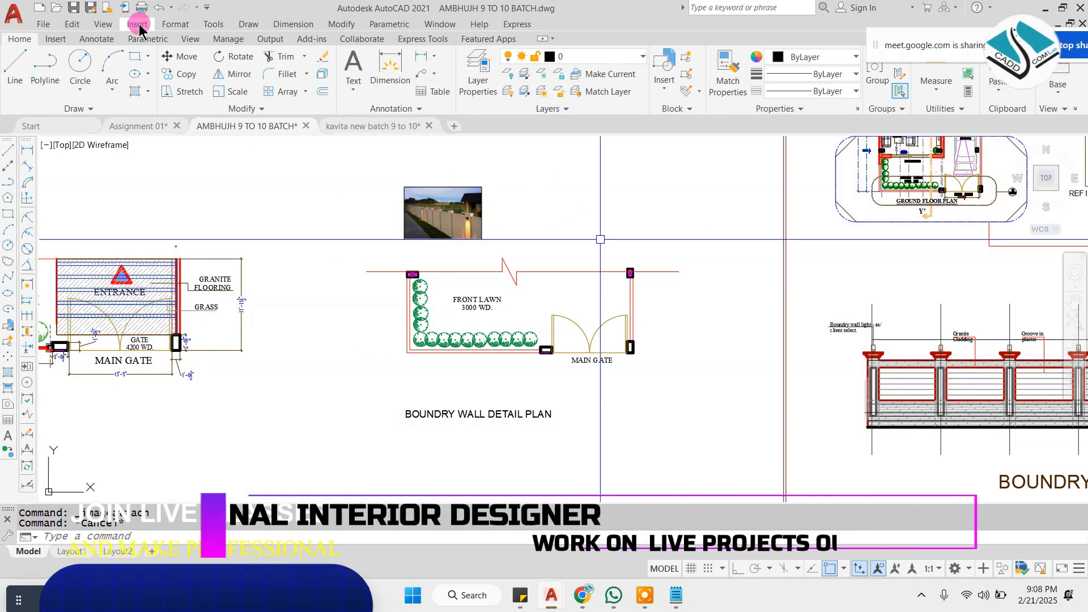
Step: Attach the white boundary wall picture named images as a raster image beside the dusk boundary wall photo
click(138, 25)
click(274, 105)
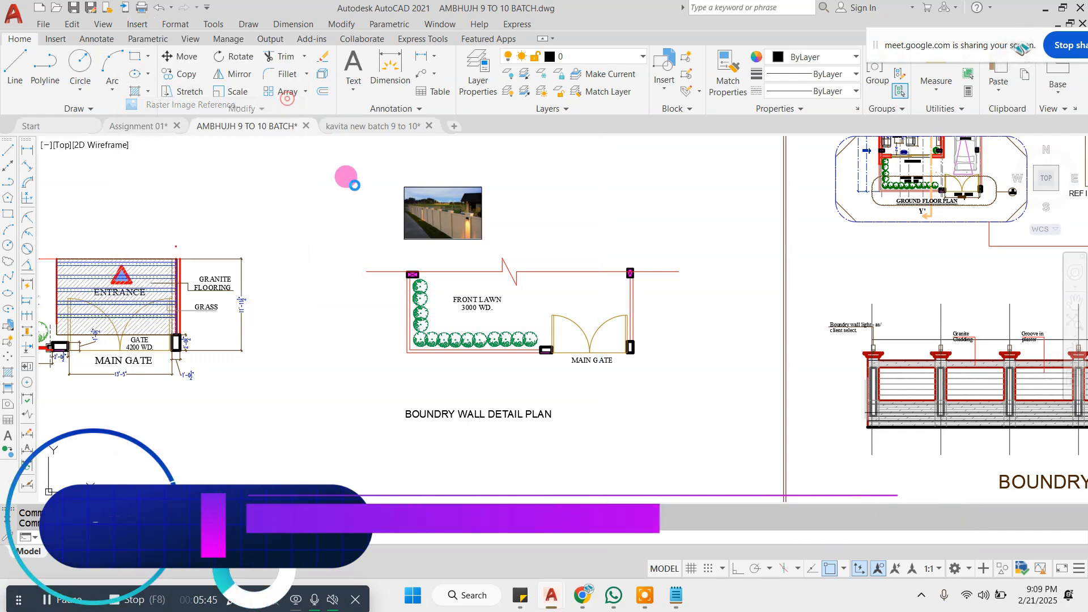
double_click(696, 233)
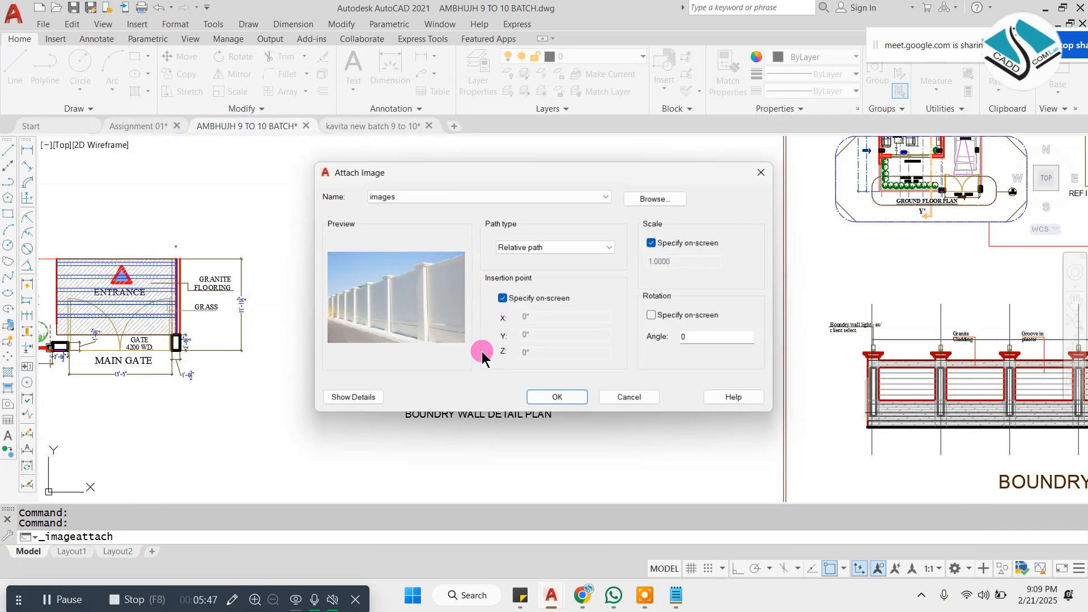
click(555, 396)
click(467, 255)
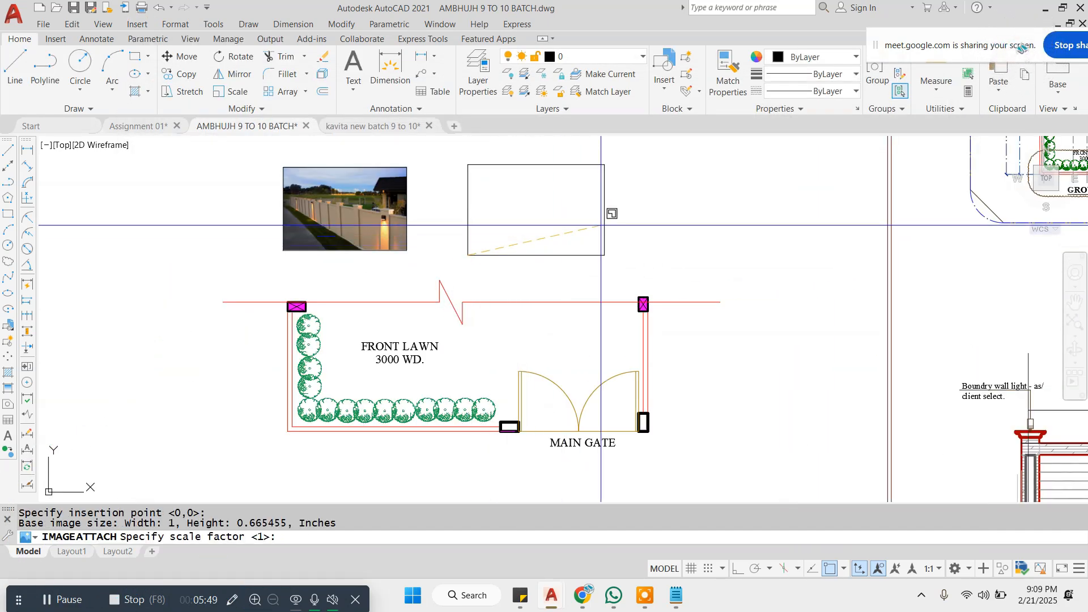
click(602, 255)
Step: Move both boundary wall images together slightly higher above the front lawn plan
click(646, 203)
click(309, 258)
text(m)
key(space)
middle_drag(541, 226, 525, 257)
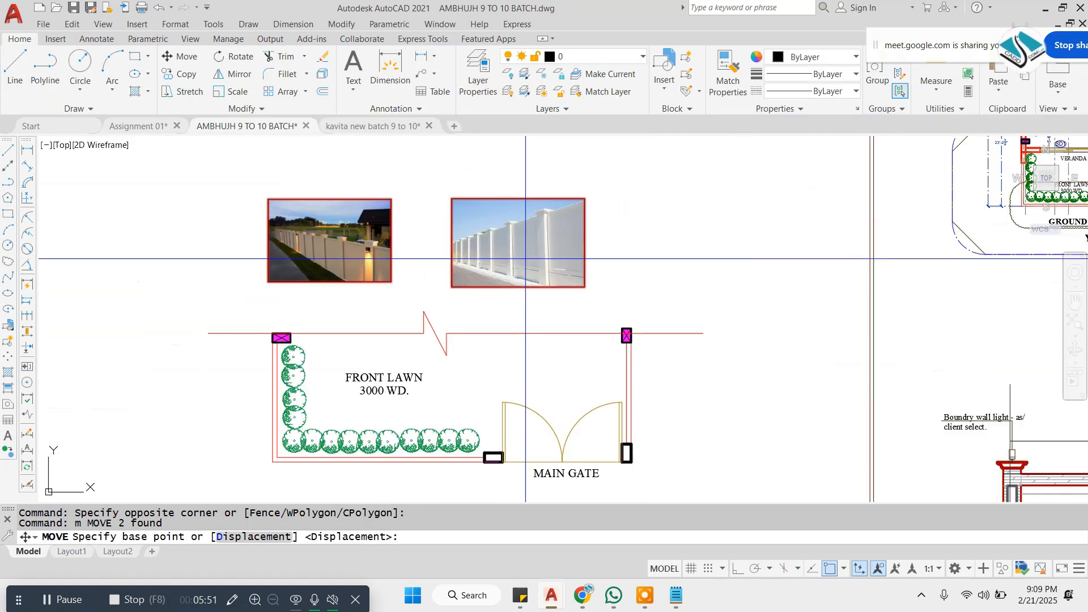
click(533, 268)
click(522, 197)
key(Escape)
key(Escape)
Step: Draw a vertical leader line from the bottom midpoint of the dusk wall photo down into the front lawn
scroll(311, 252, up, 2)
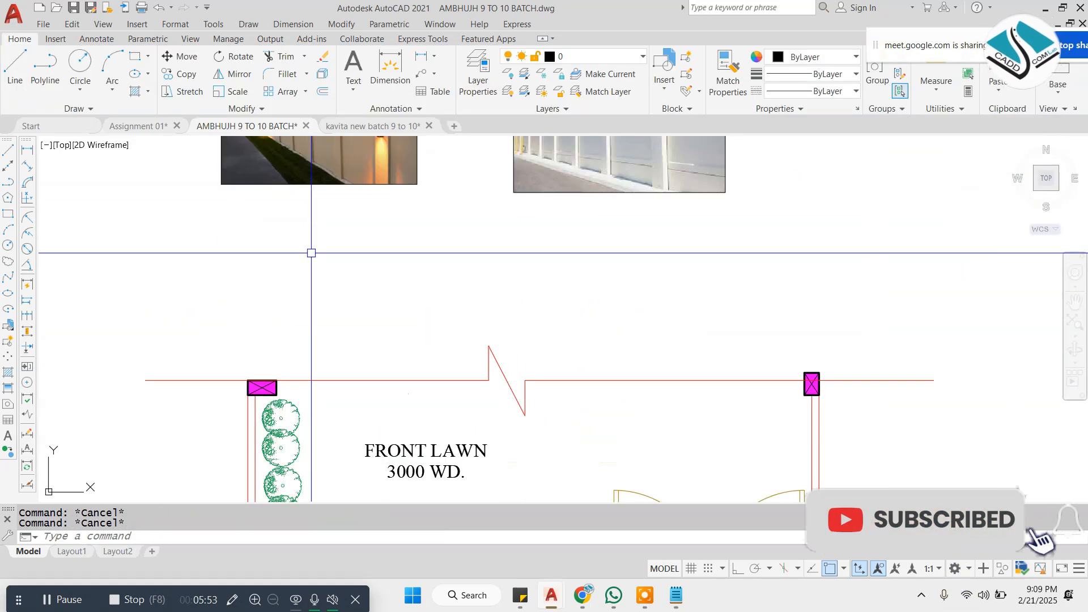
text(l)
key(space)
click(321, 182)
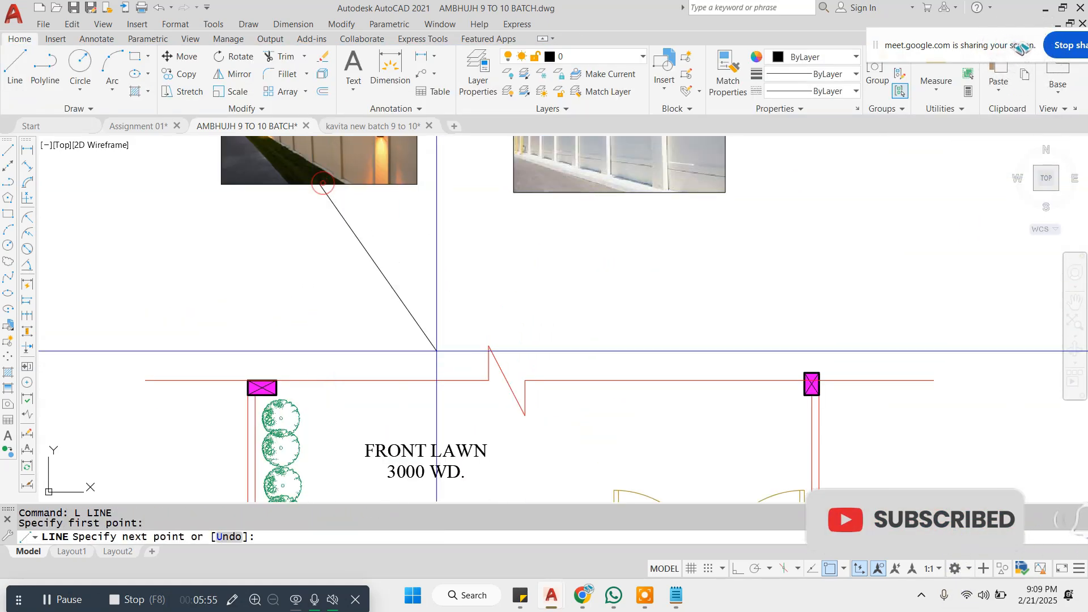
key(F8)
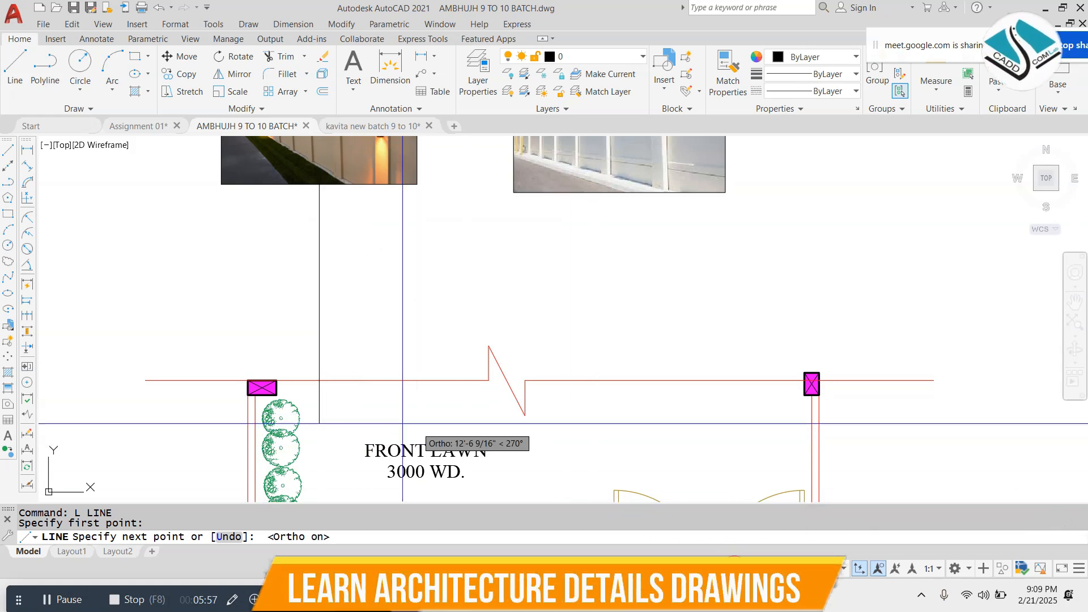
scroll(364, 403, up, 2)
click(307, 401)
scroll(336, 366, down, 4)
key(Escape)
key(Escape)
Step: Draw a matching vertical leader line from the bottom of the white wall picture down to the plan
key(space)
click(519, 250)
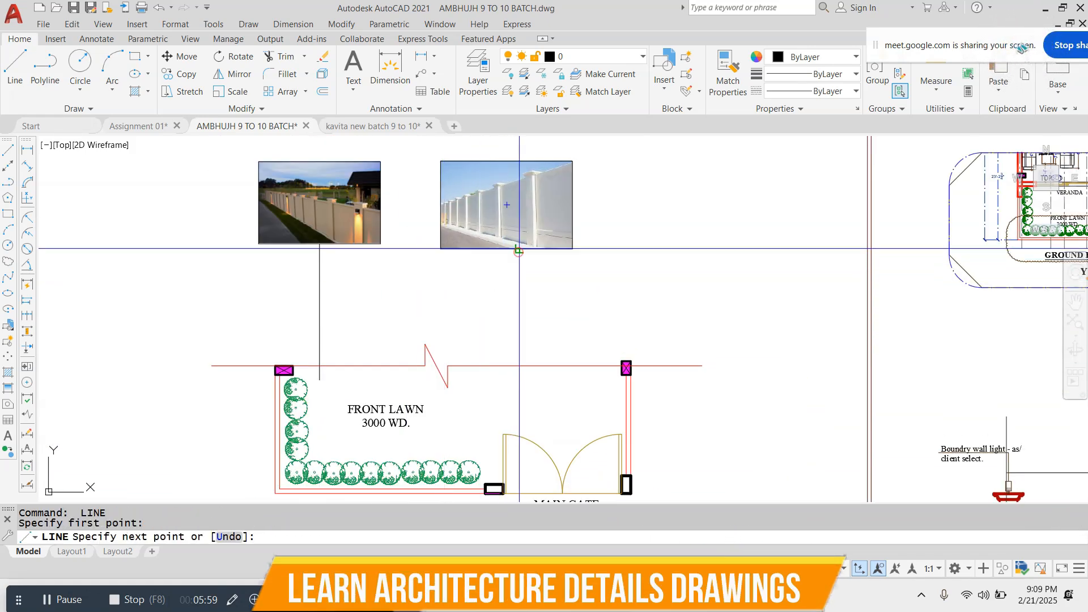
click(519, 379)
key(Escape)
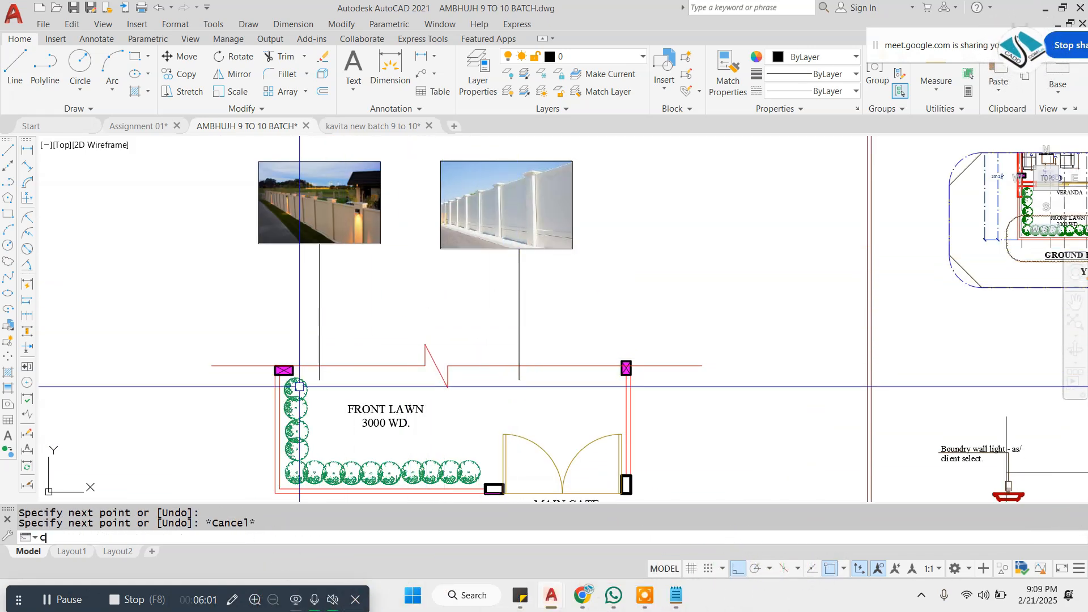
Step: Draw a small circle centred on the lower end of the dusk photo's leader line
text(c)
key(Return)
scroll(313, 387, up, 5)
click(320, 381)
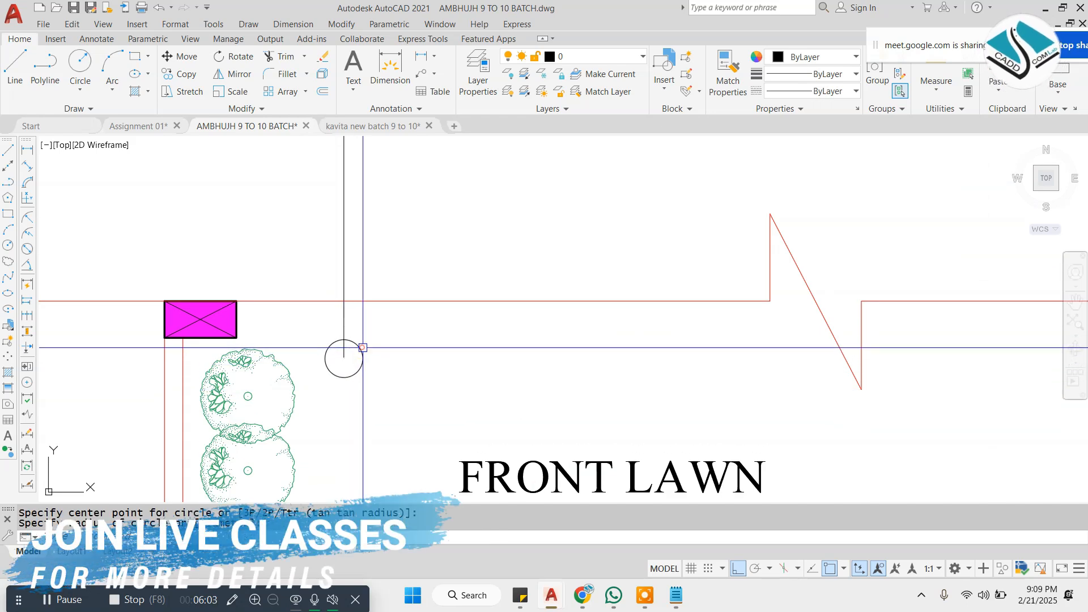
Step: Fill the circle with a gradient hatch using black (0,0,0) for both colours
text(gd)
key(Return)
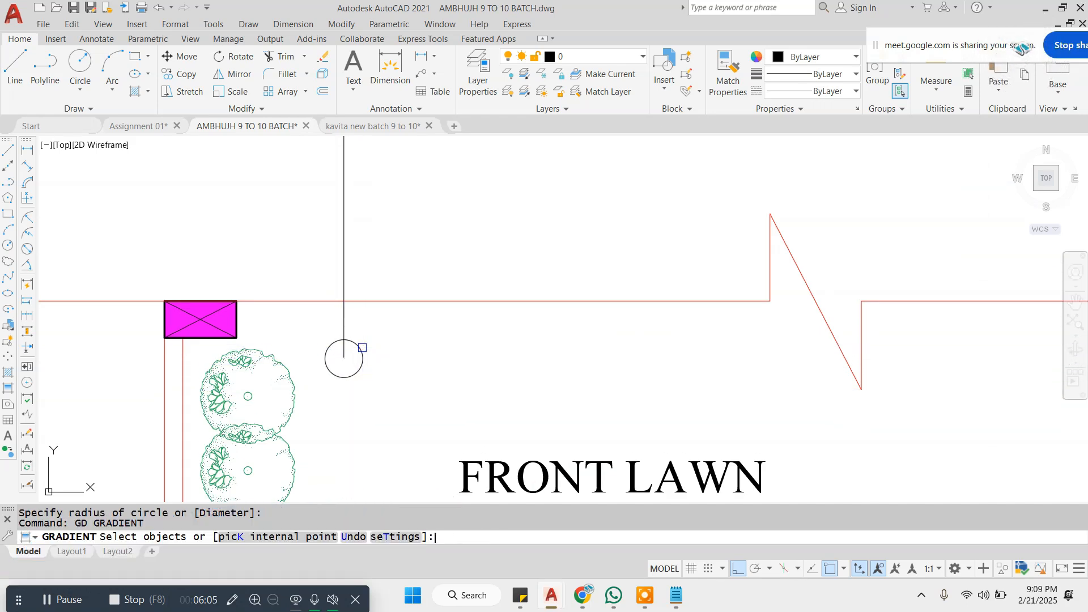
click(414, 74)
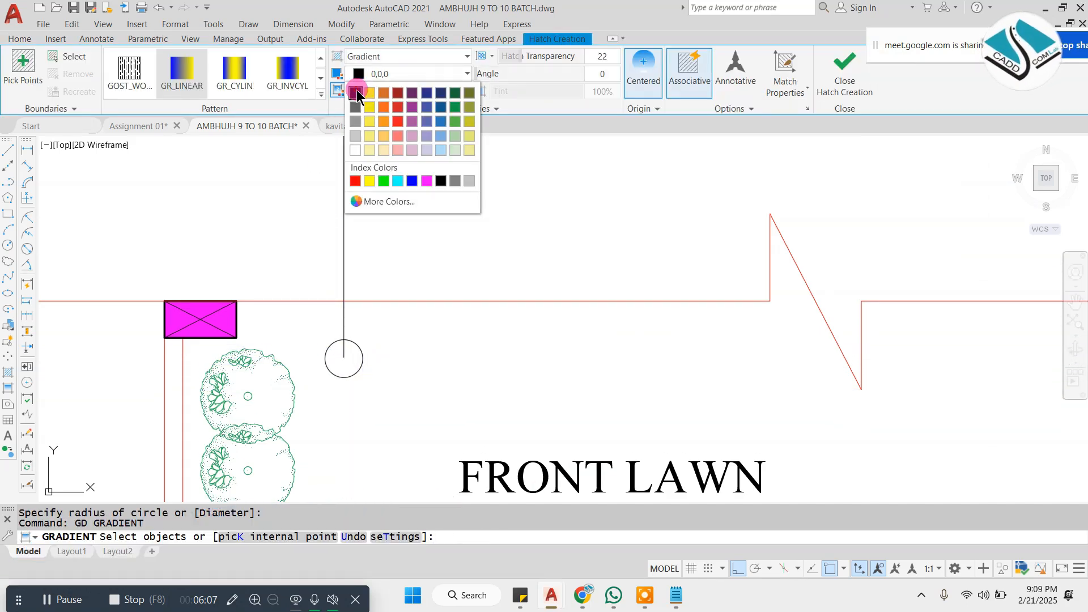
click(361, 82)
click(371, 93)
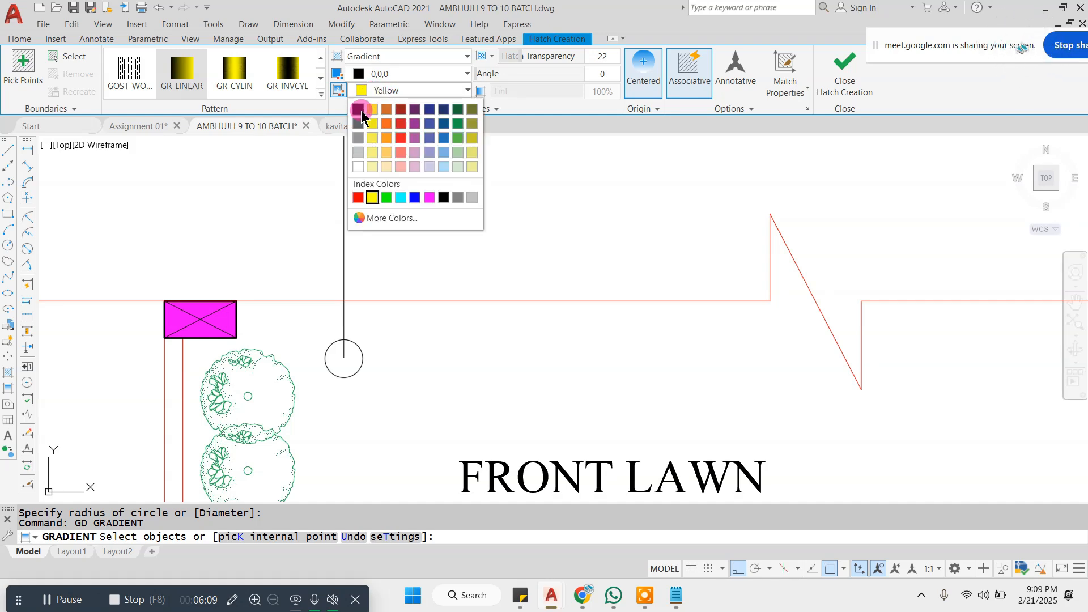
click(359, 110)
click(360, 340)
scroll(332, 271, down, 6)
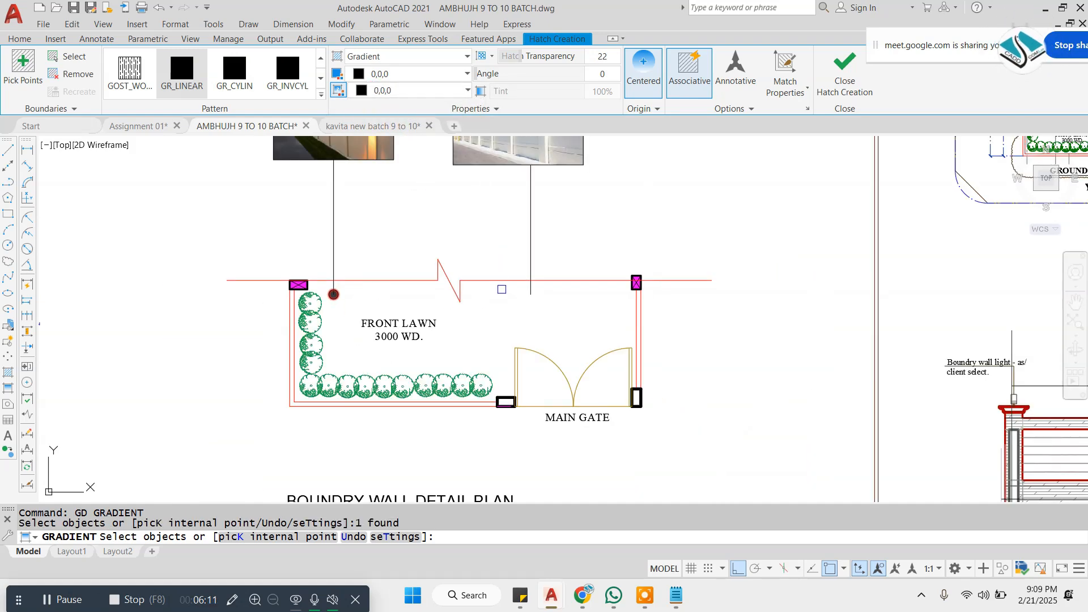
click(843, 74)
Step: Copy the filled dot to the lower end of the white wall picture's leader line
scroll(321, 288, up, 5)
key(Escape)
click(290, 252)
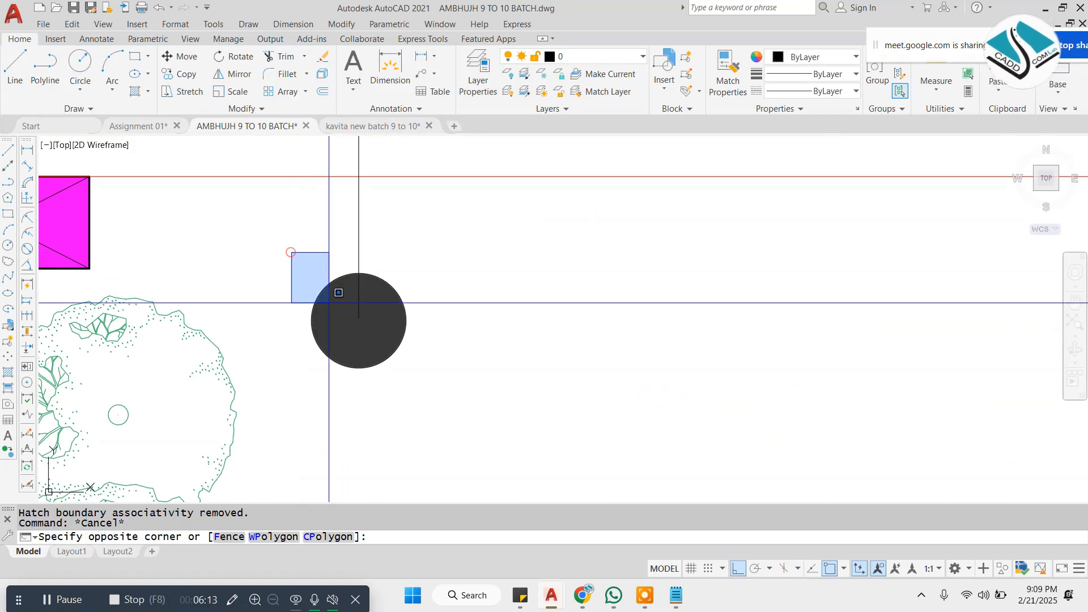
click(483, 413)
text(co)
key(Return)
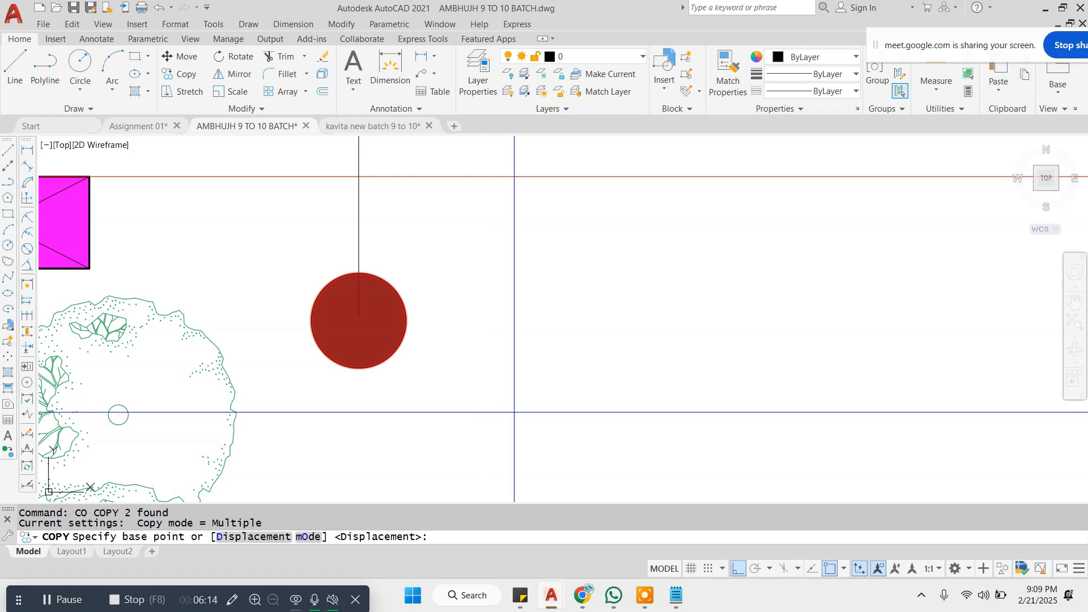
click(360, 326)
scroll(522, 323, down, 5)
scroll(731, 321, up, 4)
key(Escape)
scroll(547, 368, down, 6)
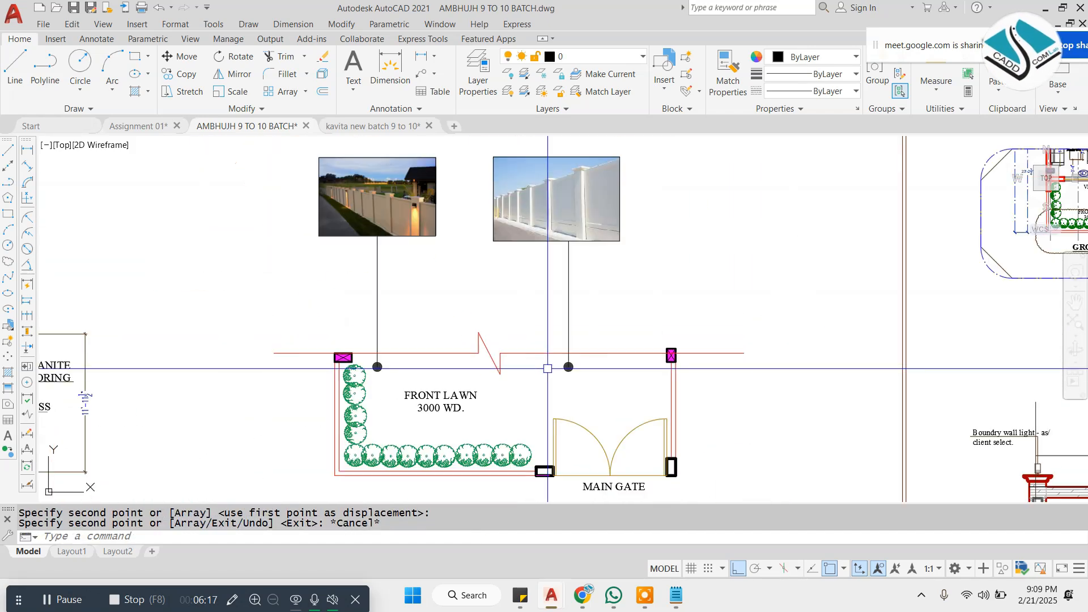
key(Escape)
Step: Copy the FRONT LAWN text to just below the dusk boundary wall photo, with Ortho mode off
scroll(379, 233, up, 5)
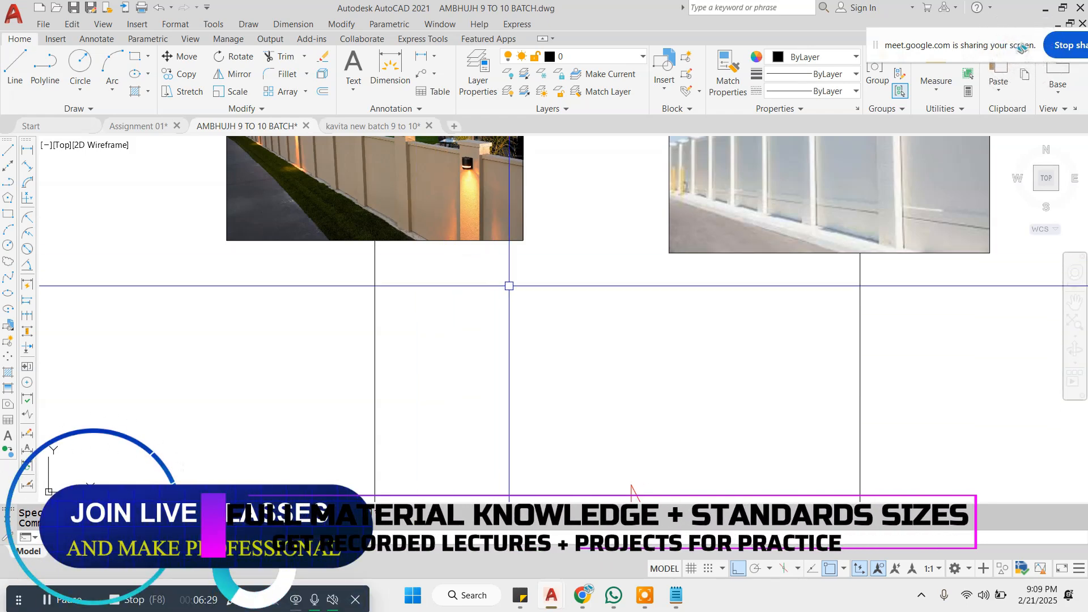
scroll(507, 289, down, 4)
click(504, 418)
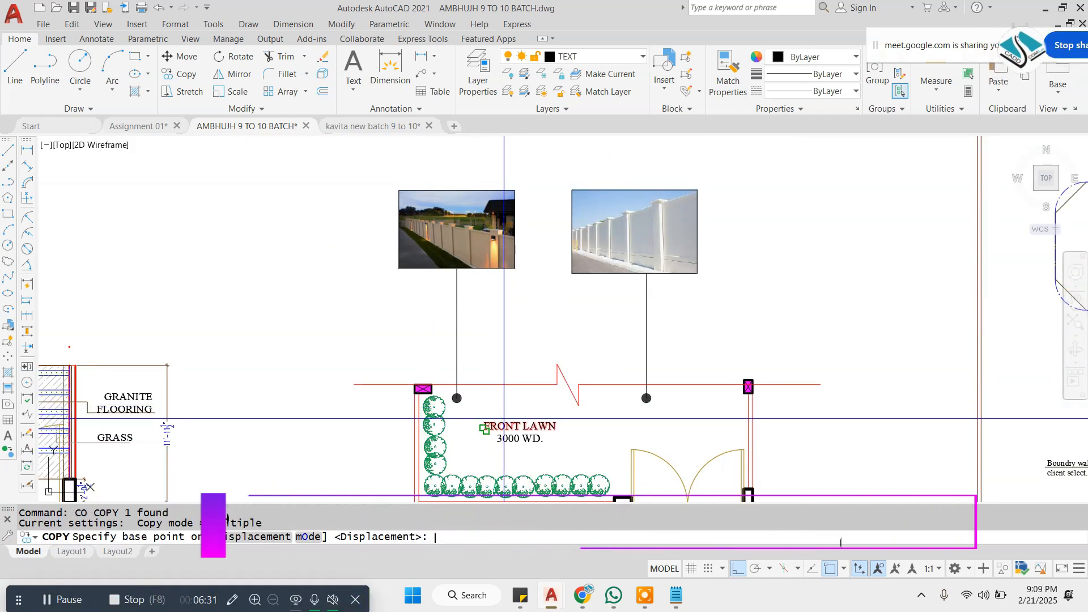
click(503, 418)
scroll(467, 257, up, 6)
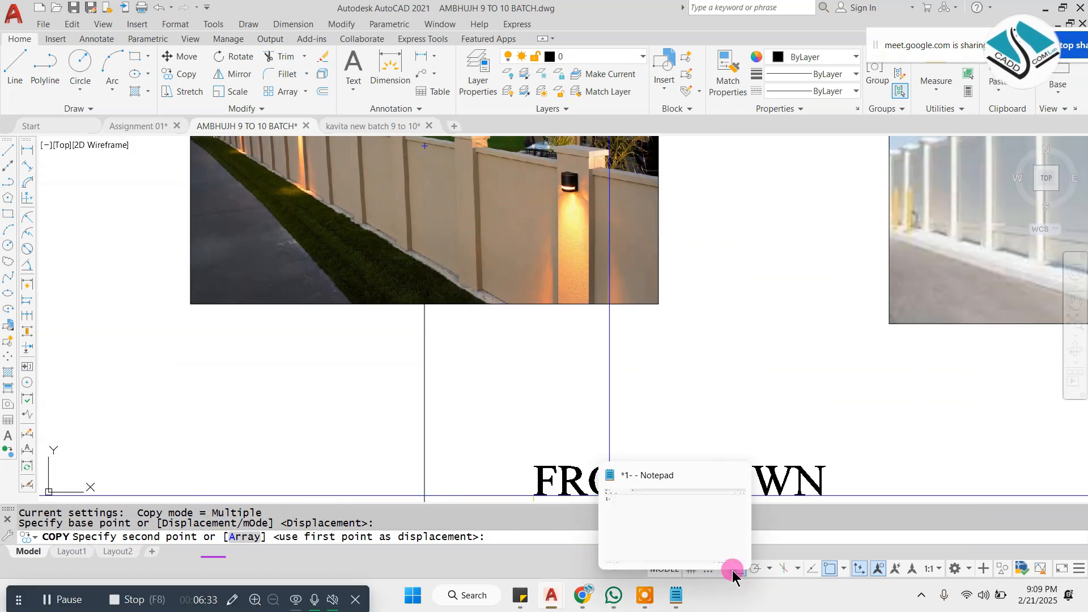
click(734, 570)
click(350, 355)
key(Escape)
Step: Change the copied text below the dusk photo to "Final 3d View"
double_click(467, 342)
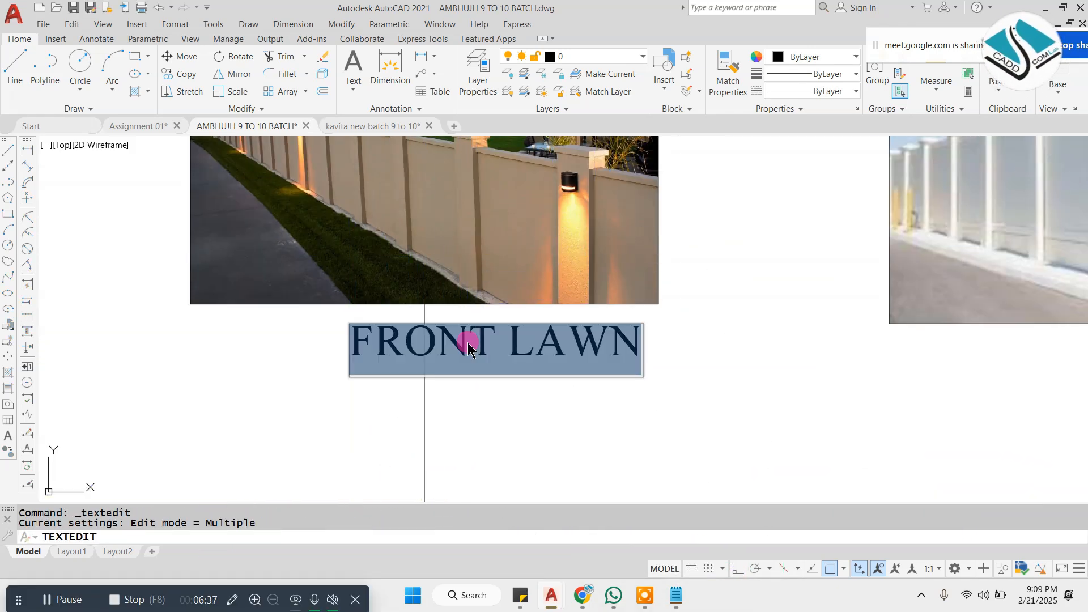
text(Final 3)
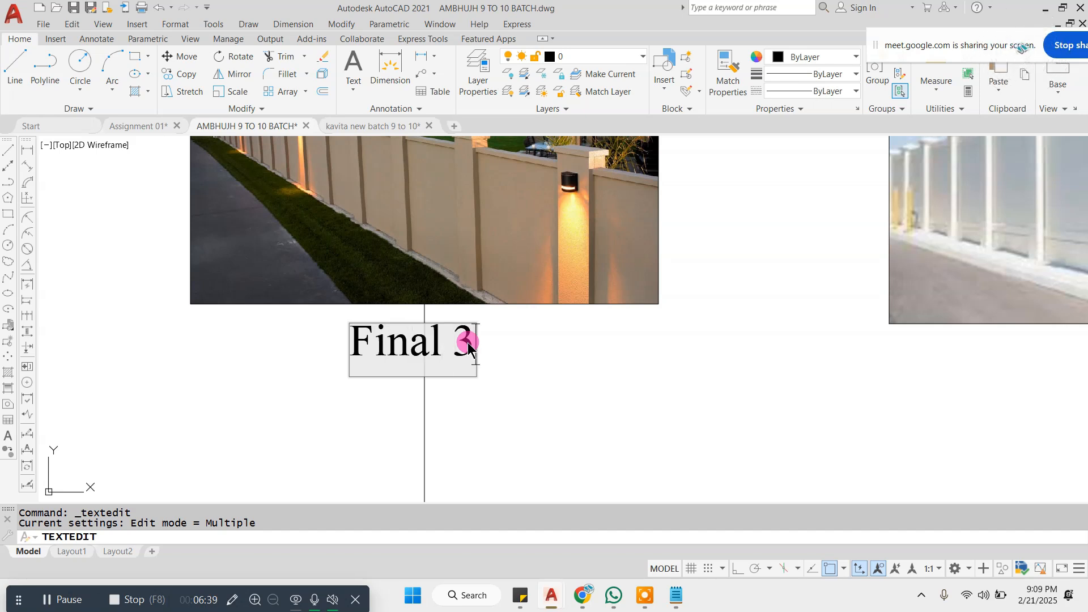
text(d View)
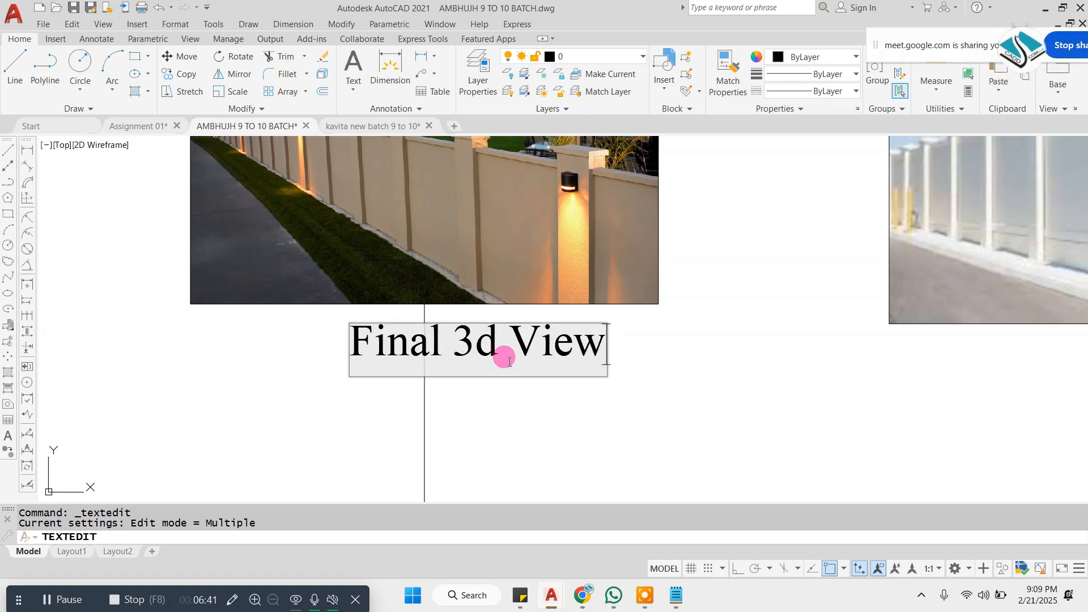
key(Escape)
Step: Copy the Final 3d View caption to below the white boundary wall picture
click(557, 343)
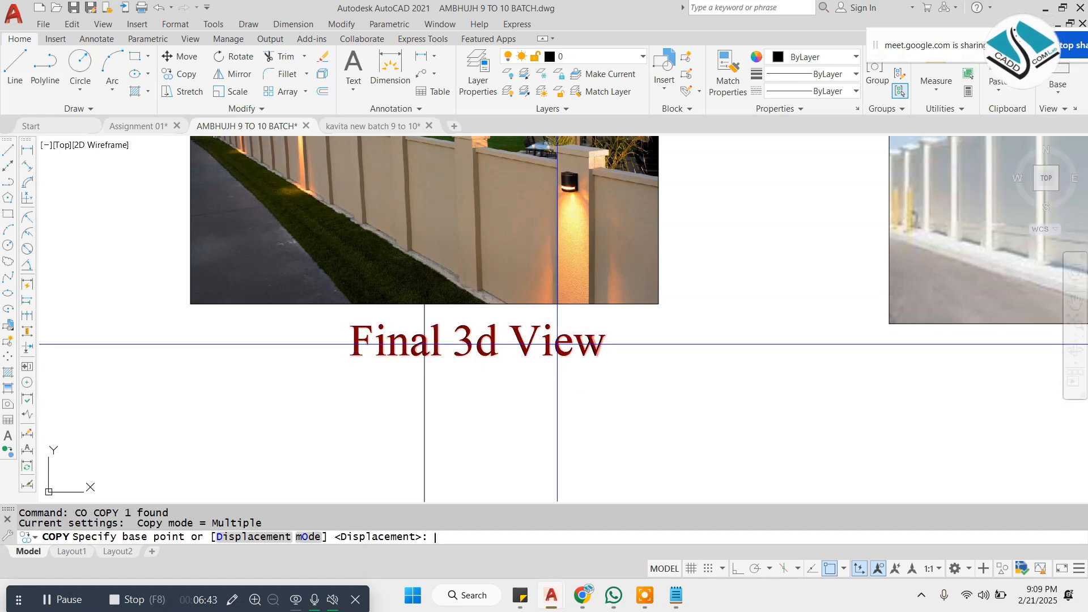
click(557, 344)
scroll(495, 339, down, 2)
click(877, 353)
key(Escape)
scroll(523, 334, down, 2)
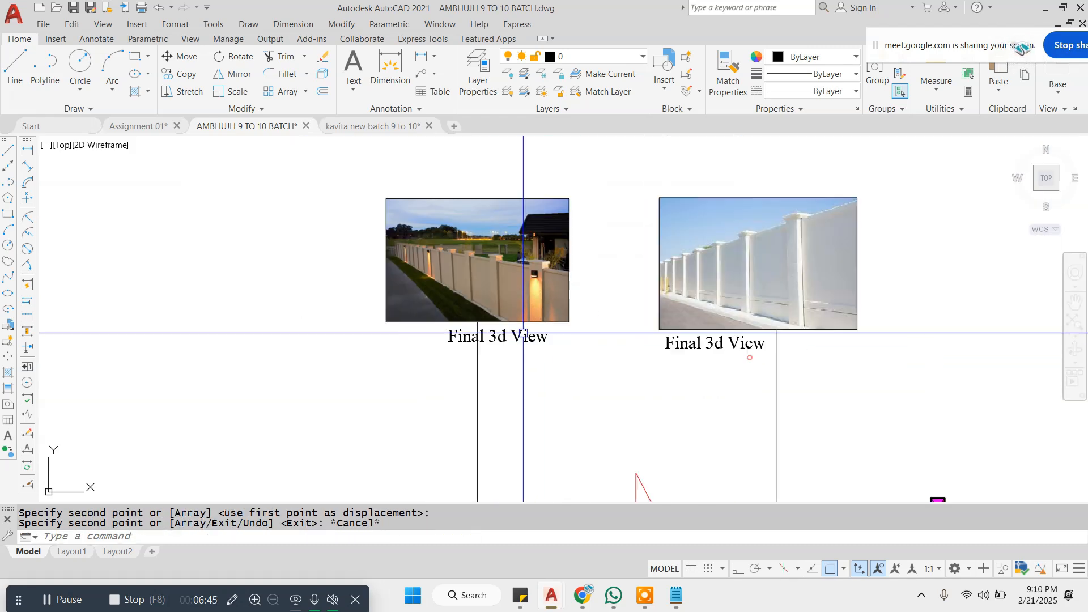
Step: Examine the captioned reference images, the boundary wall detail plan and the pillars along the original plan's front wall
scroll(523, 335, down, 2)
scroll(648, 396, up, 2)
scroll(476, 294, down, 2)
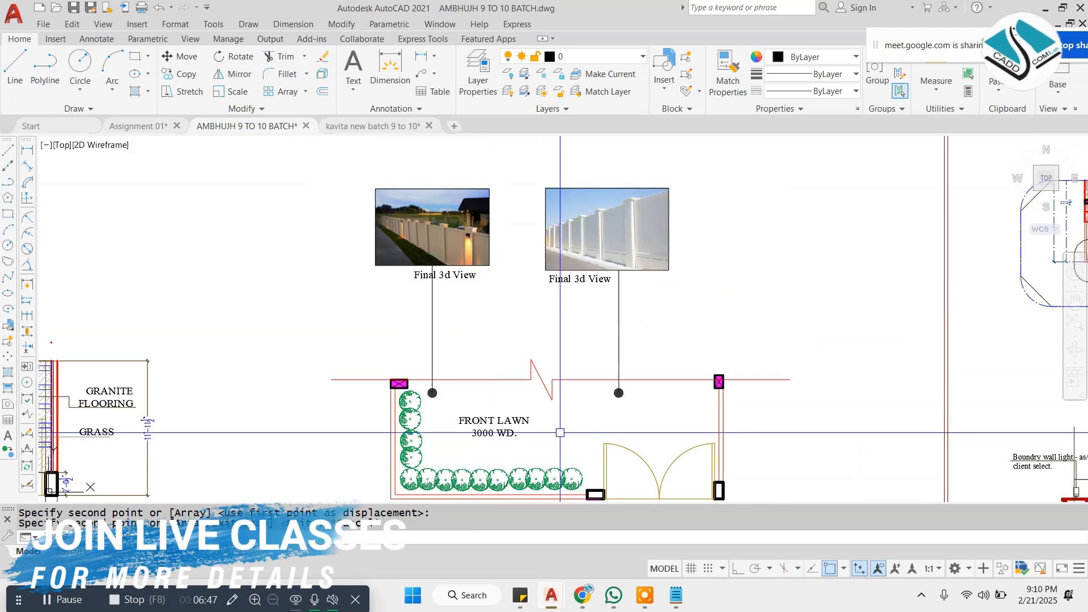
key(Escape)
scroll(559, 432, down, 3)
scroll(569, 440, down, 2)
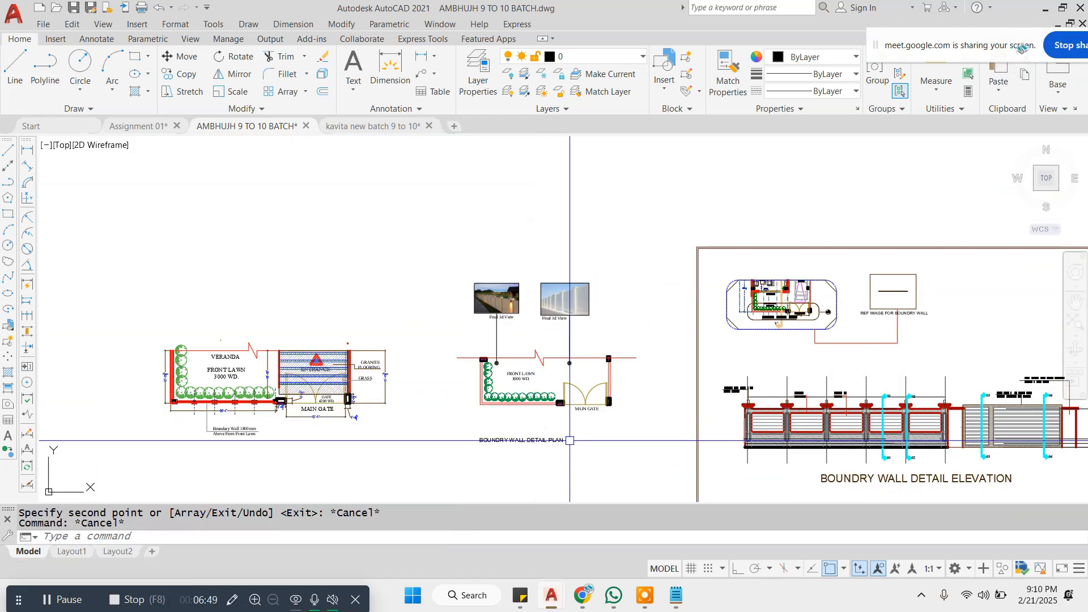
scroll(569, 440, up, 1)
scroll(504, 273, up, 3)
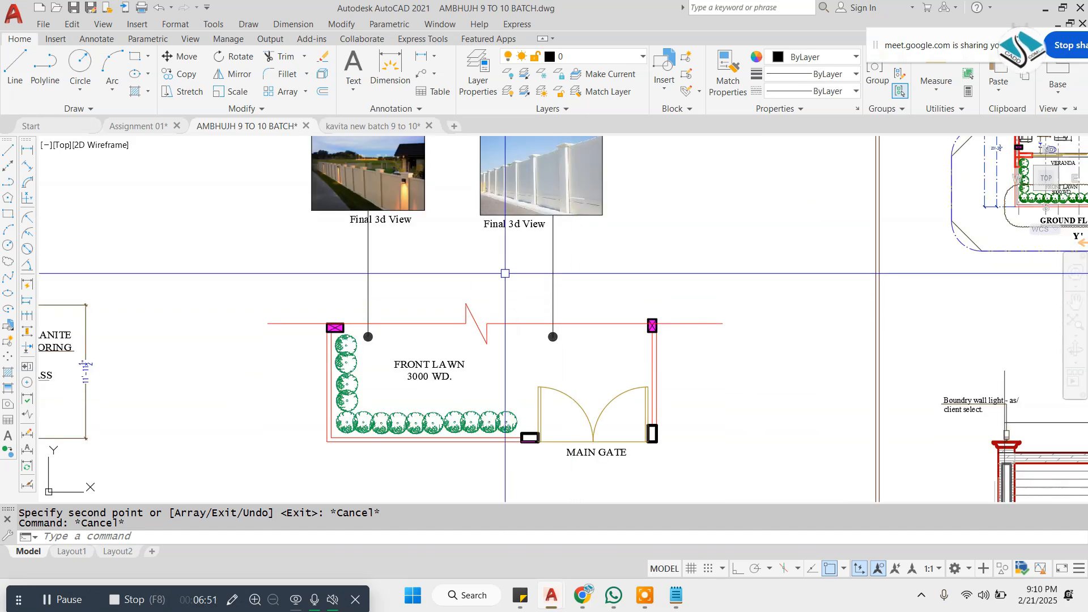
key(Escape)
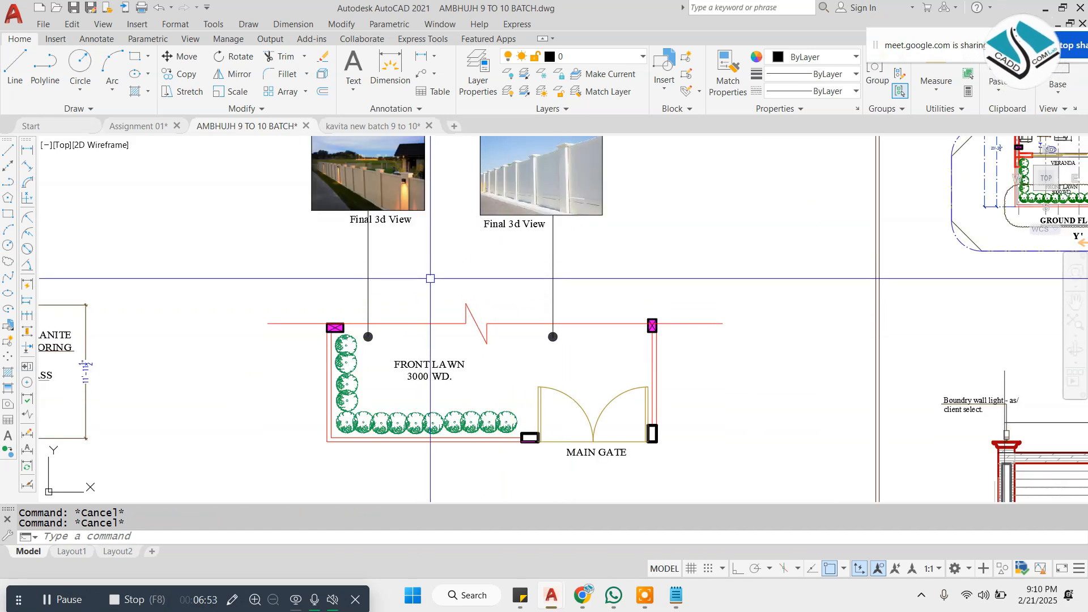
scroll(430, 317, down, 3)
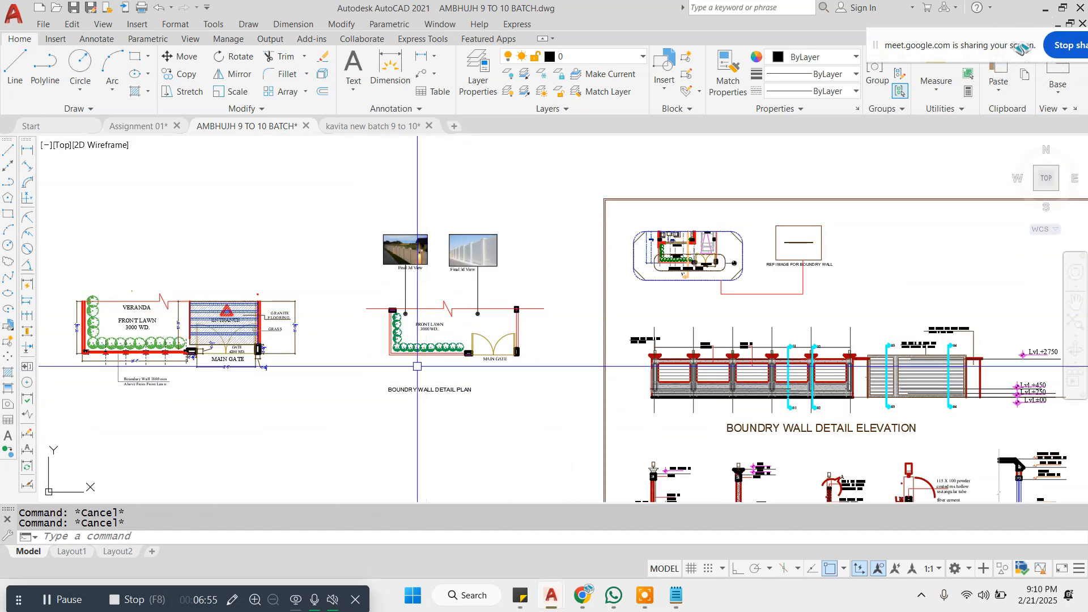
scroll(399, 352, up, 3)
scroll(399, 351, up, 2)
scroll(437, 328, down, 4)
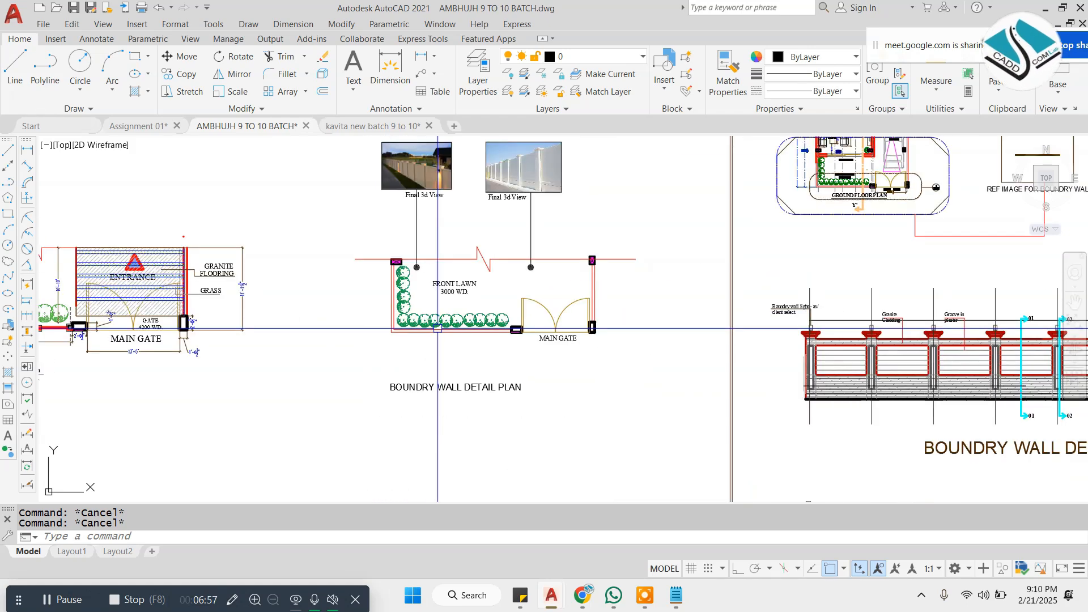
scroll(436, 329, down, 2)
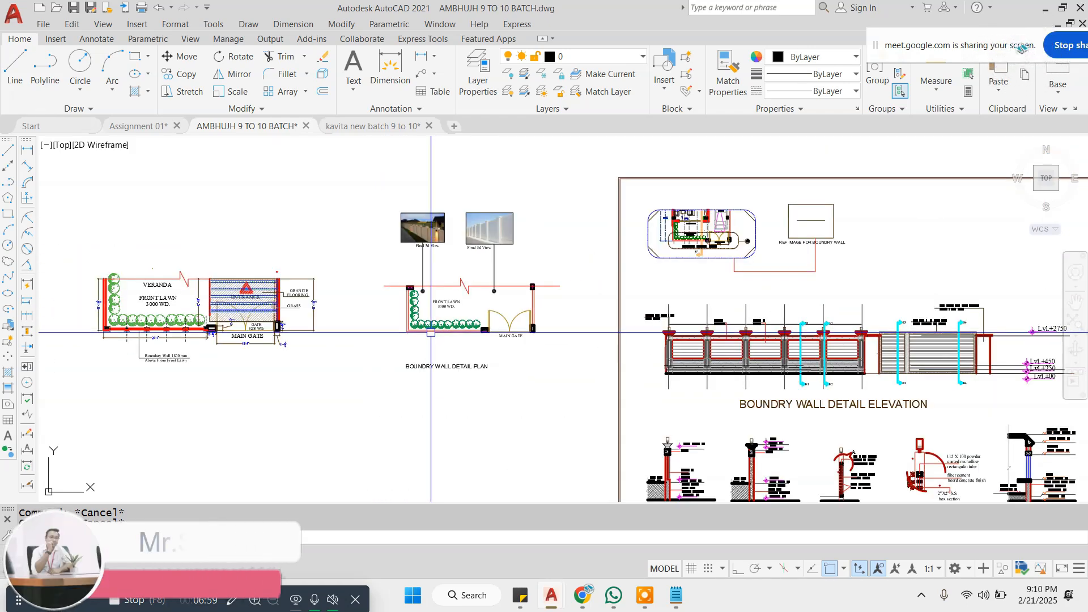
scroll(234, 378, up, 6)
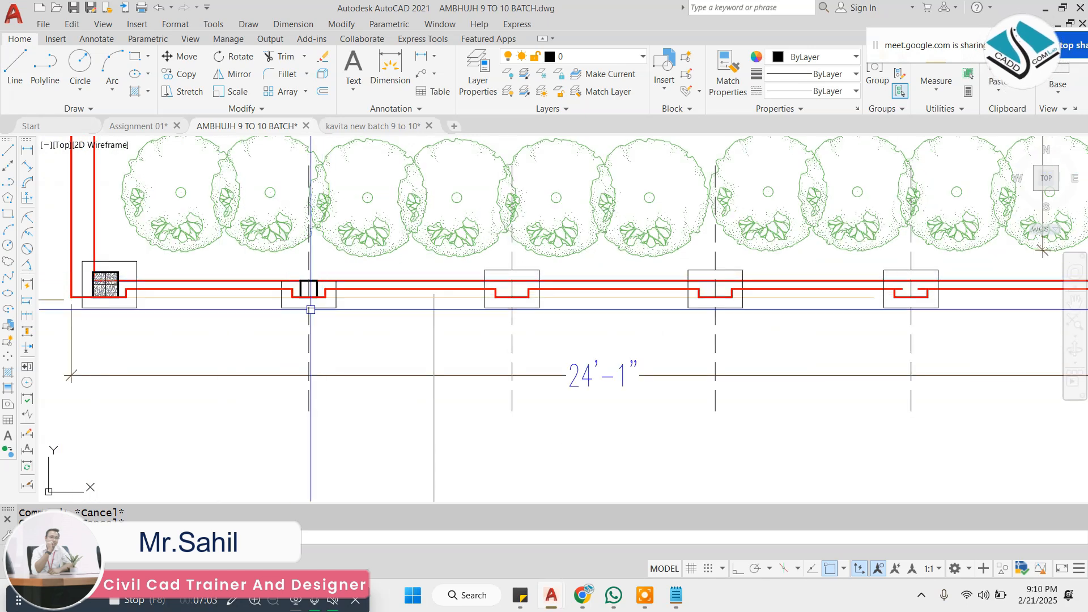
scroll(294, 309, down, 1)
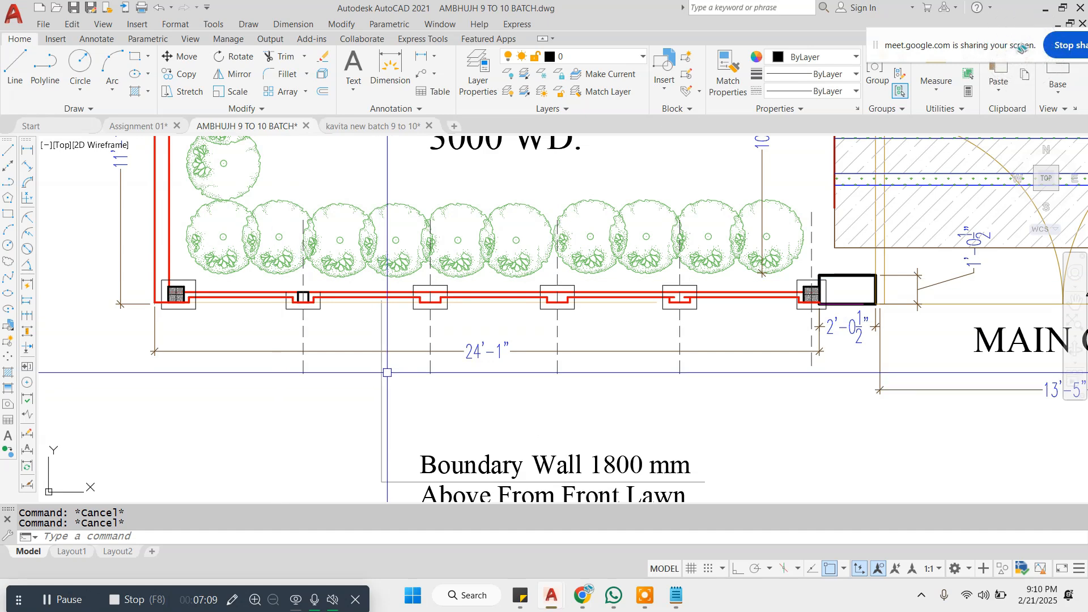
scroll(388, 372, down, 8)
scroll(393, 406, up, 6)
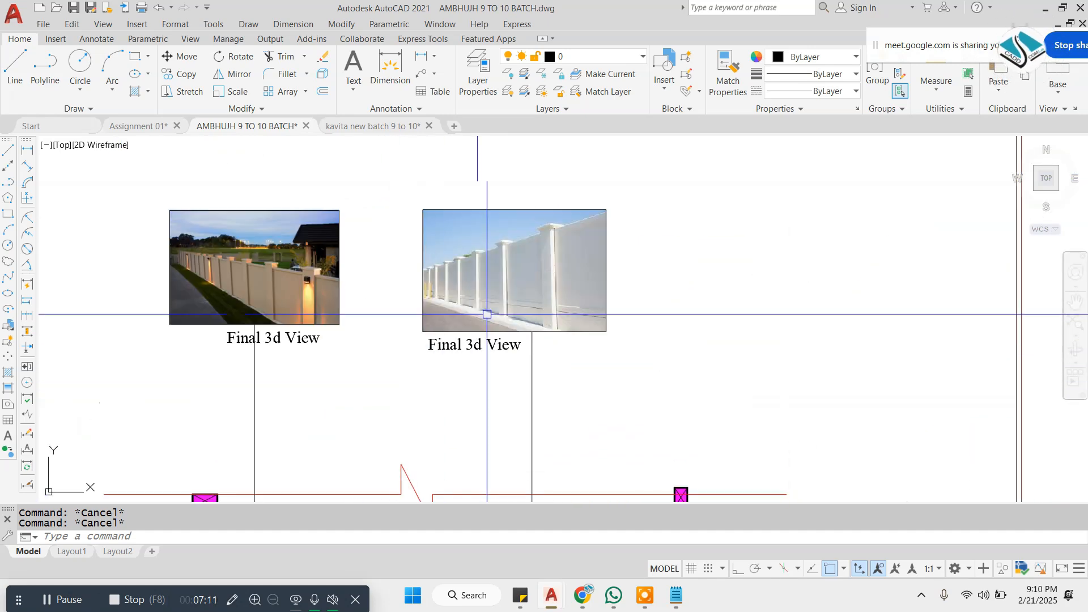
Step: Extend the inner boundary wall lines at the detail plan's front-left corner to the outer wall lines
scroll(524, 290, up, 4)
scroll(551, 226, down, 4)
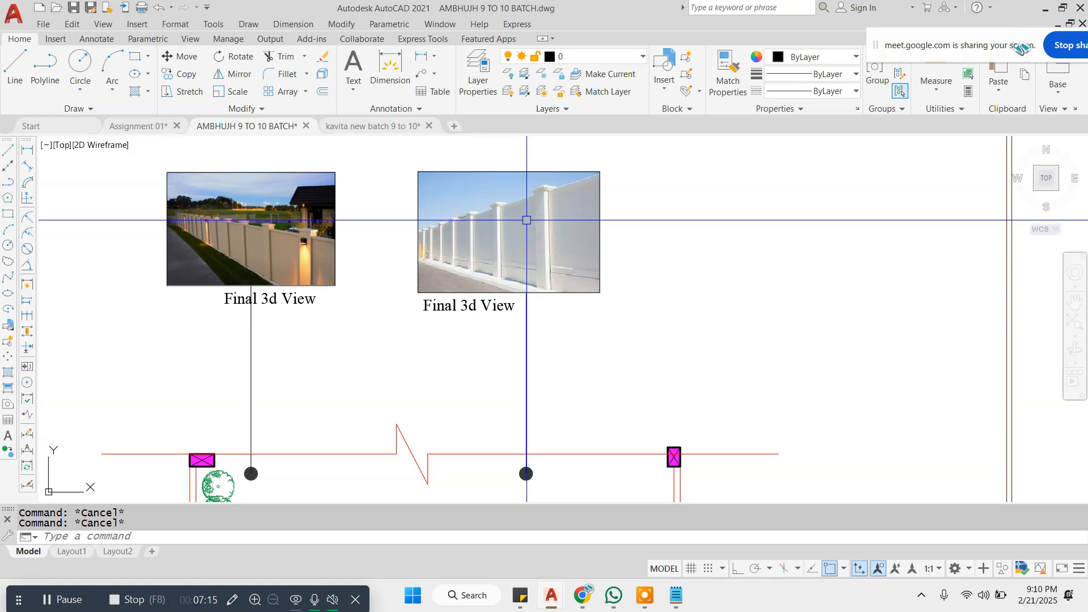
scroll(531, 215, down, 3)
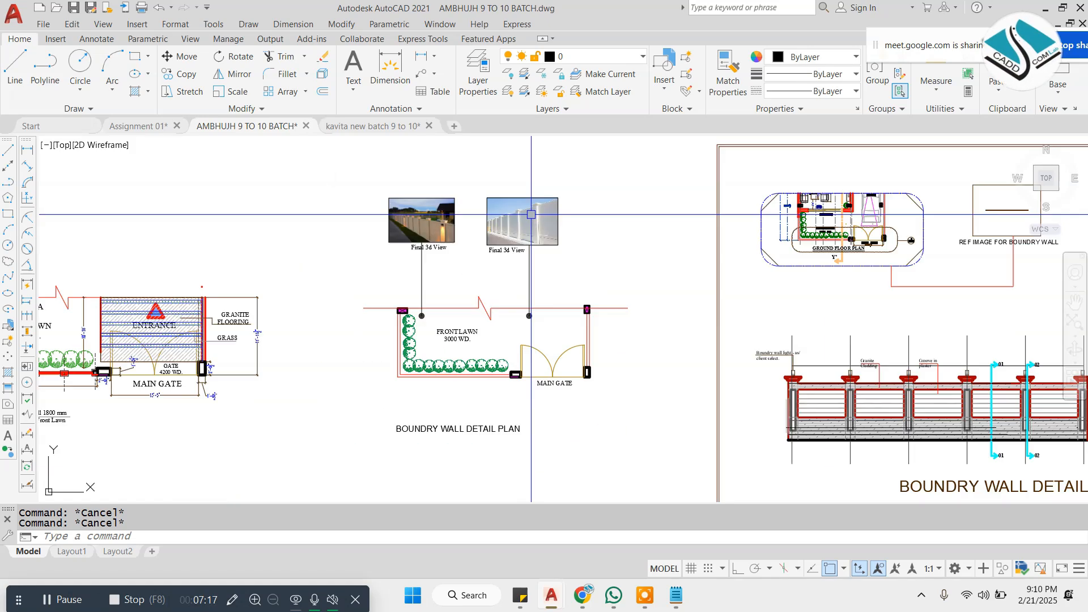
scroll(397, 391, up, 5)
text(ex)
key(Return)
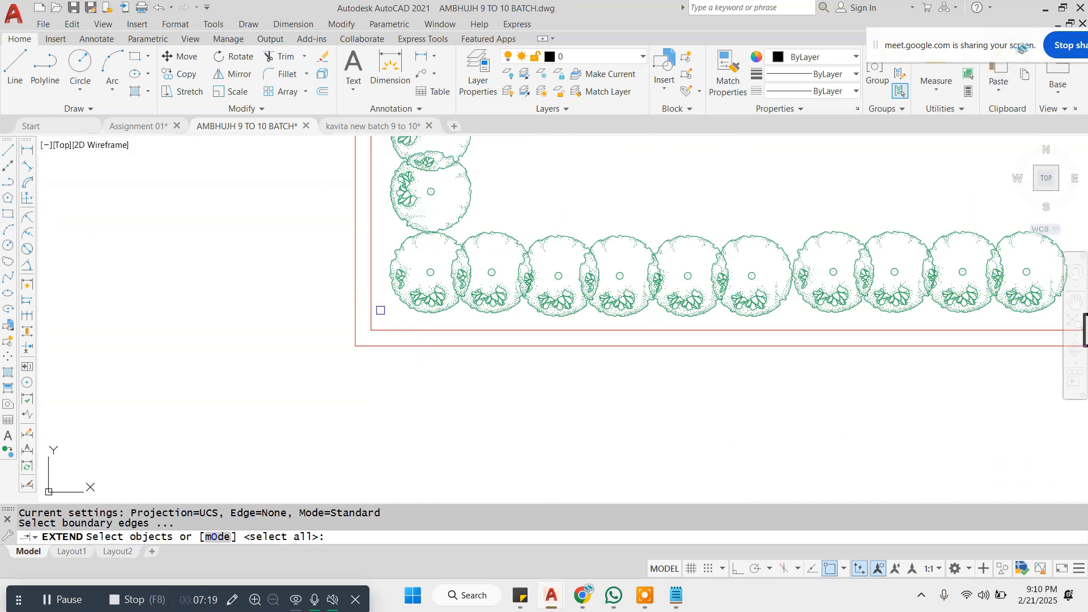
key(Return)
key(Escape)
scroll(389, 327, down, 5)
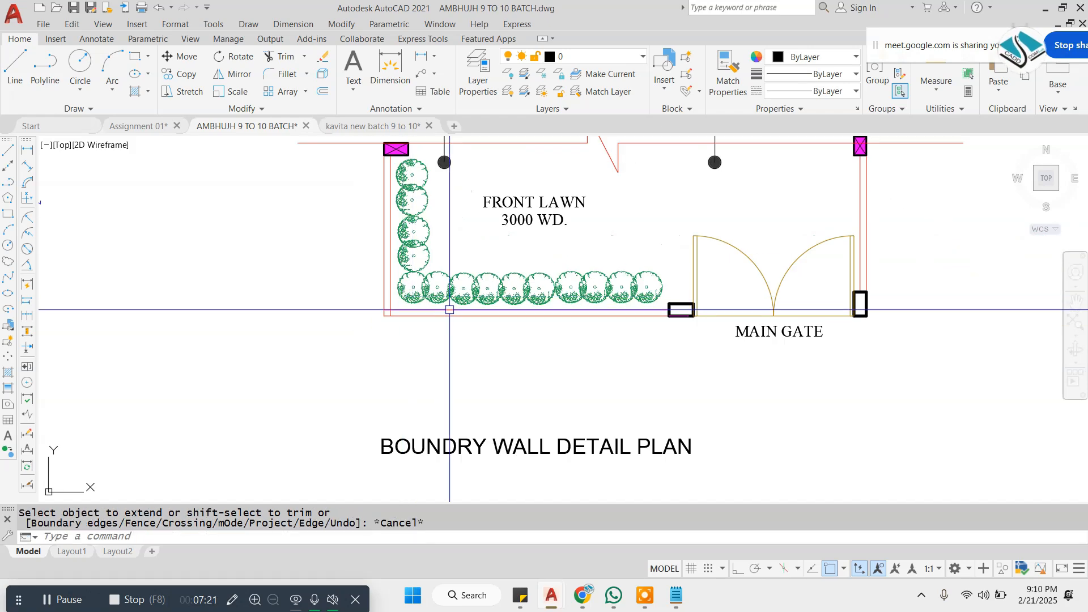
Step: Move the horizontal row of ten trees beside the front wall slightly upward, away from the wall
key(Escape)
scroll(560, 295, up, 3)
click(677, 241)
key(Escape)
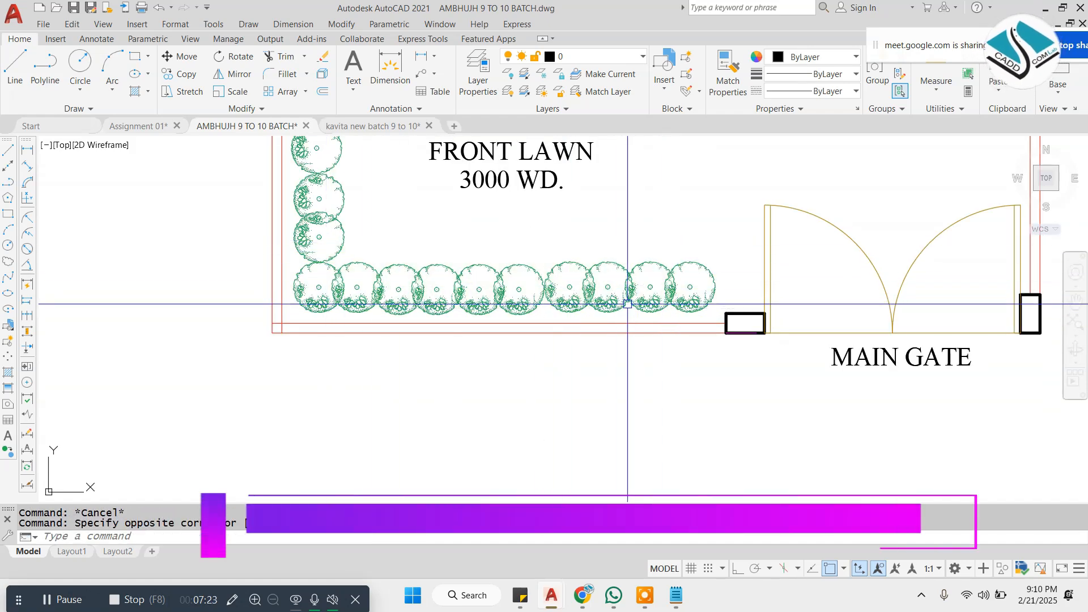
click(729, 271)
click(304, 292)
text(m)
key(Return)
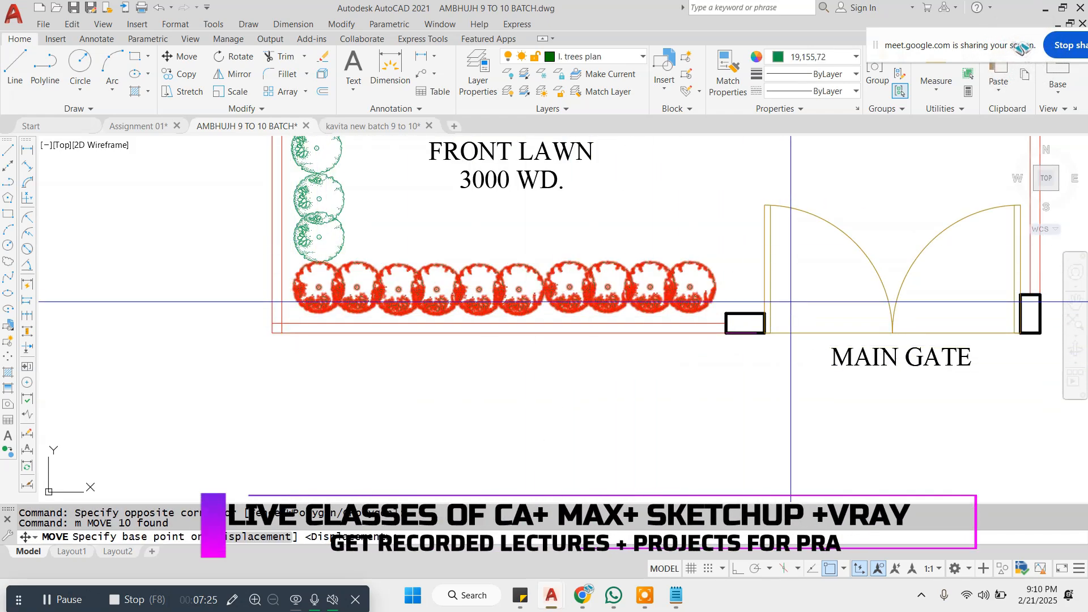
click(793, 298)
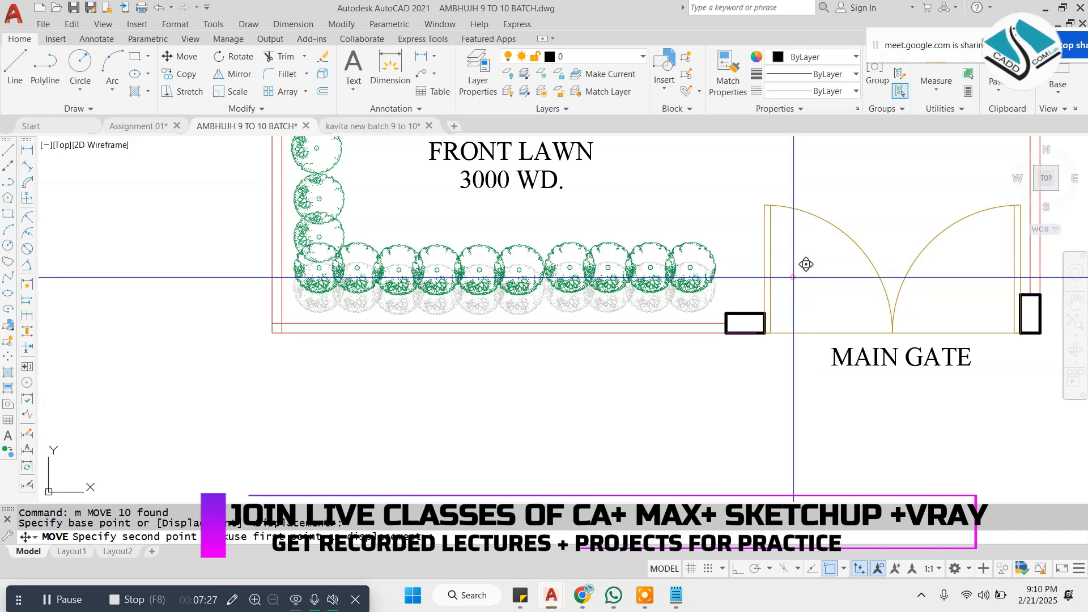
key(Escape)
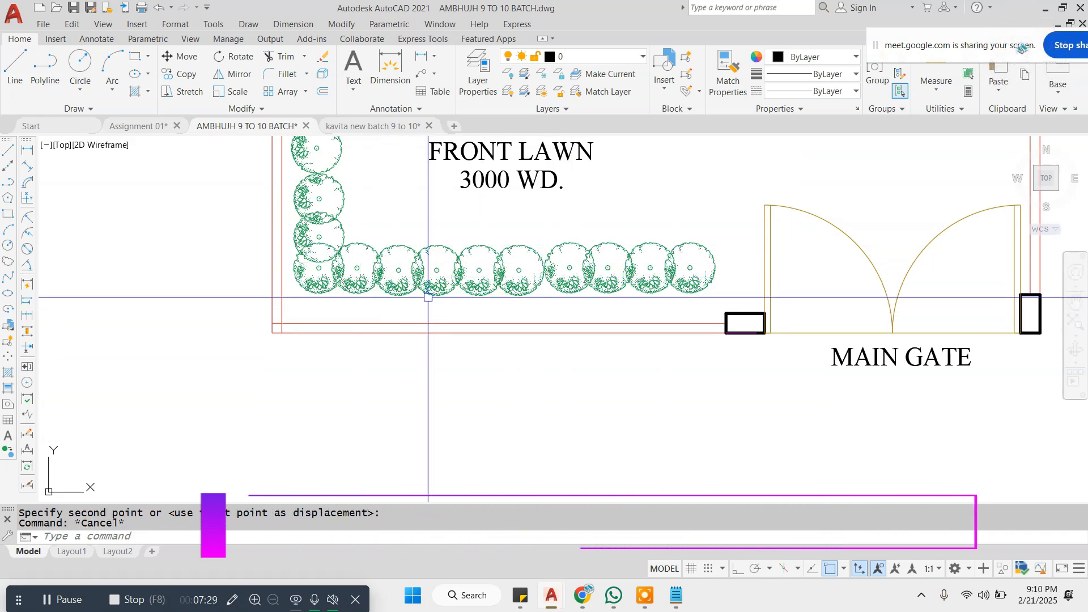
Step: Draw a small square column outline by its dimensions outside the front-left corner of the boundary wall
text(rec)
key(Return)
scroll(343, 307, down, 2)
click(345, 338)
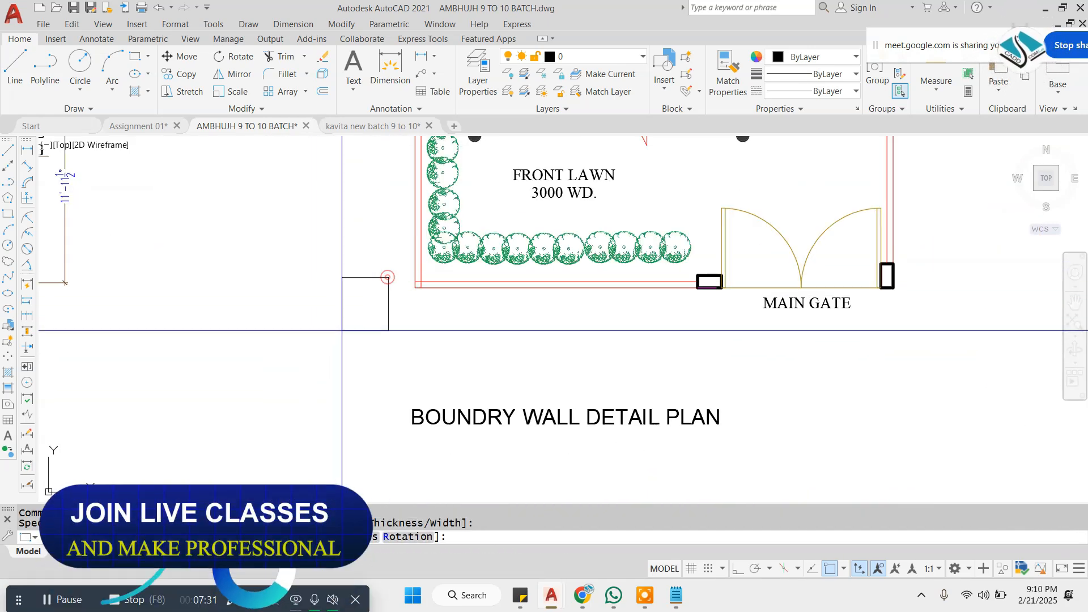
text(d)
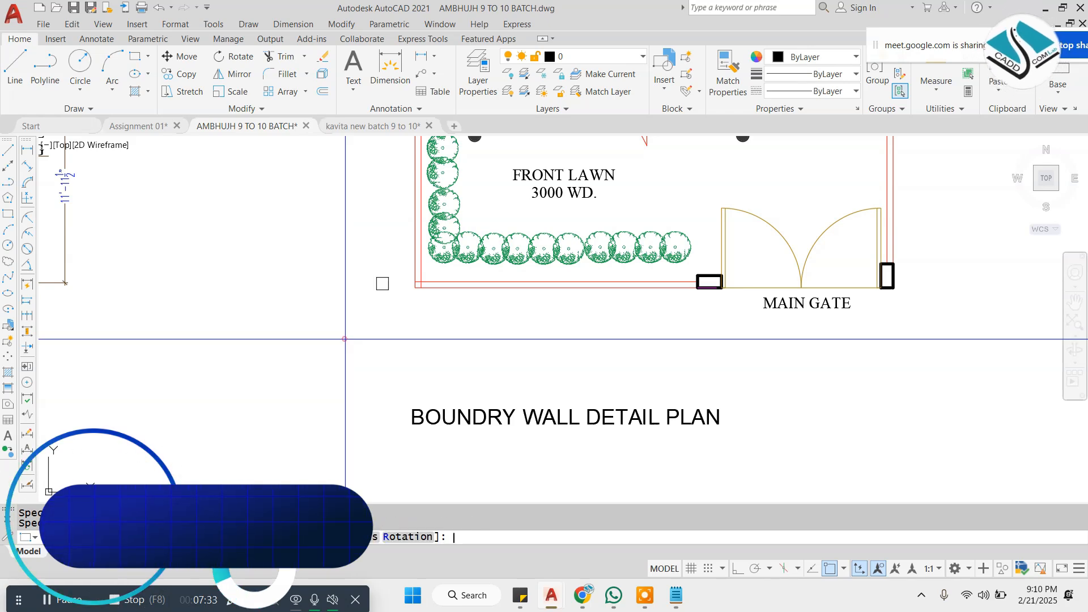
click(345, 339)
scroll(421, 288, up, 4)
key(Escape)
key(Escape)
click(262, 182)
click(65, 334)
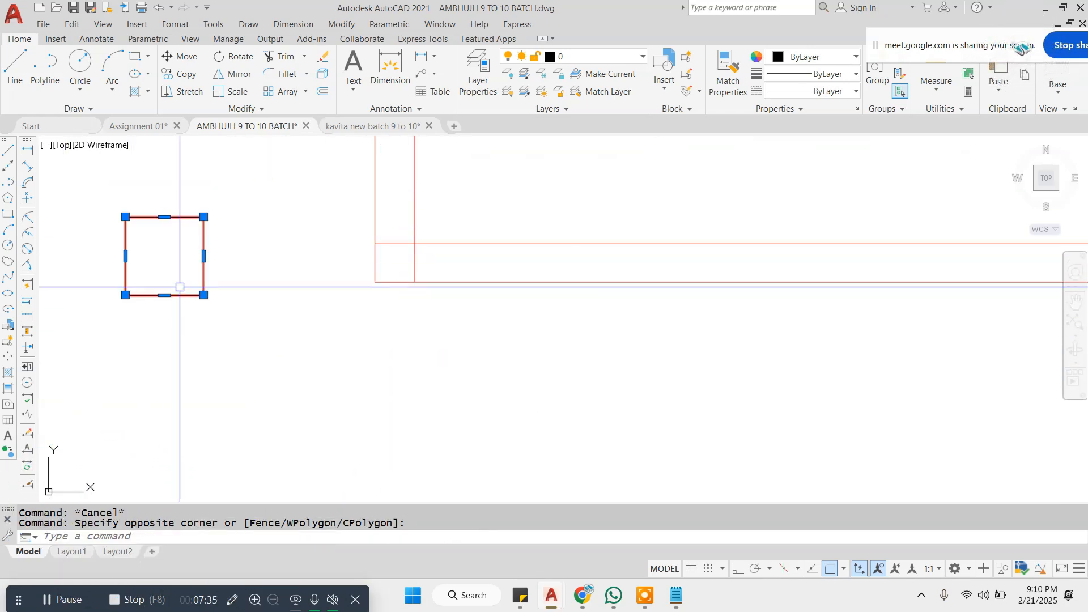
Step: Draw two helper lines that close off the square where the boundary walls overlap at the front-left corner
text(l)
key(Return)
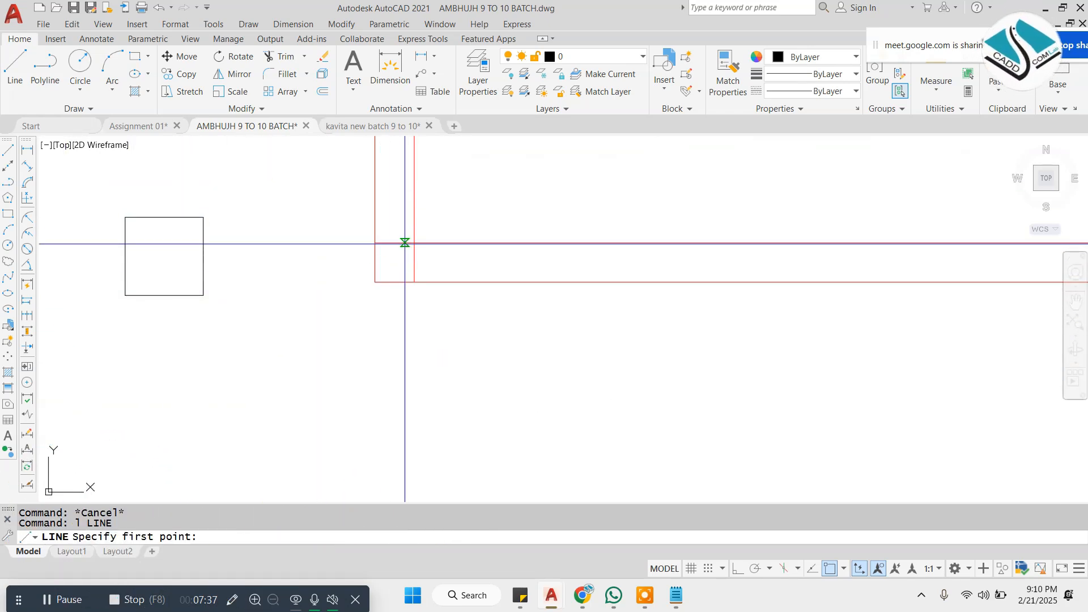
click(375, 242)
key(Escape)
key(Return)
click(414, 242)
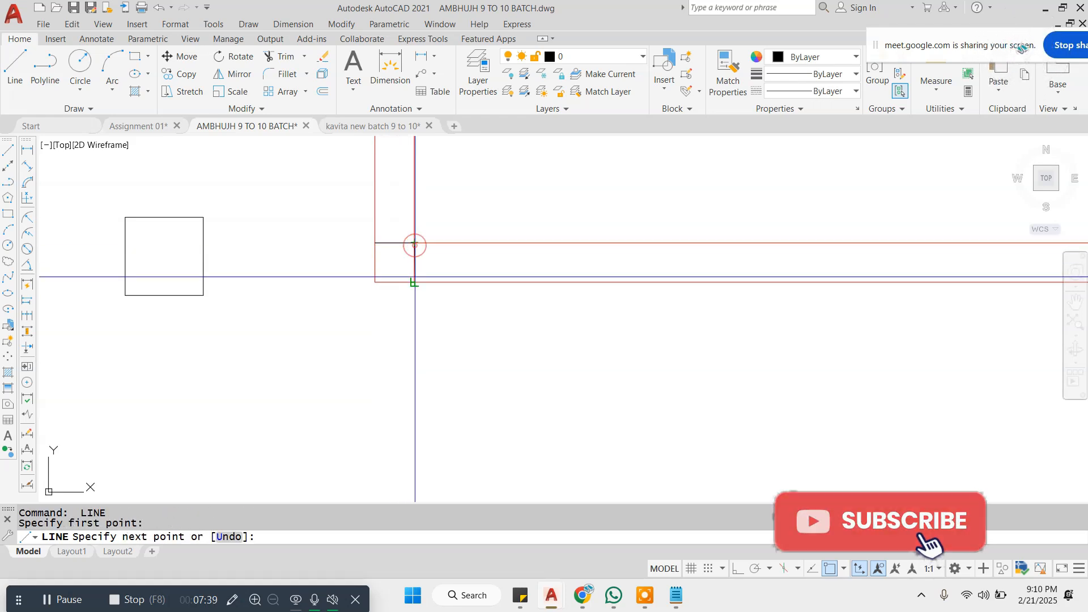
click(414, 281)
key(Escape)
Step: Assign the square column outline to the COLUMN layer
click(260, 194)
click(102, 340)
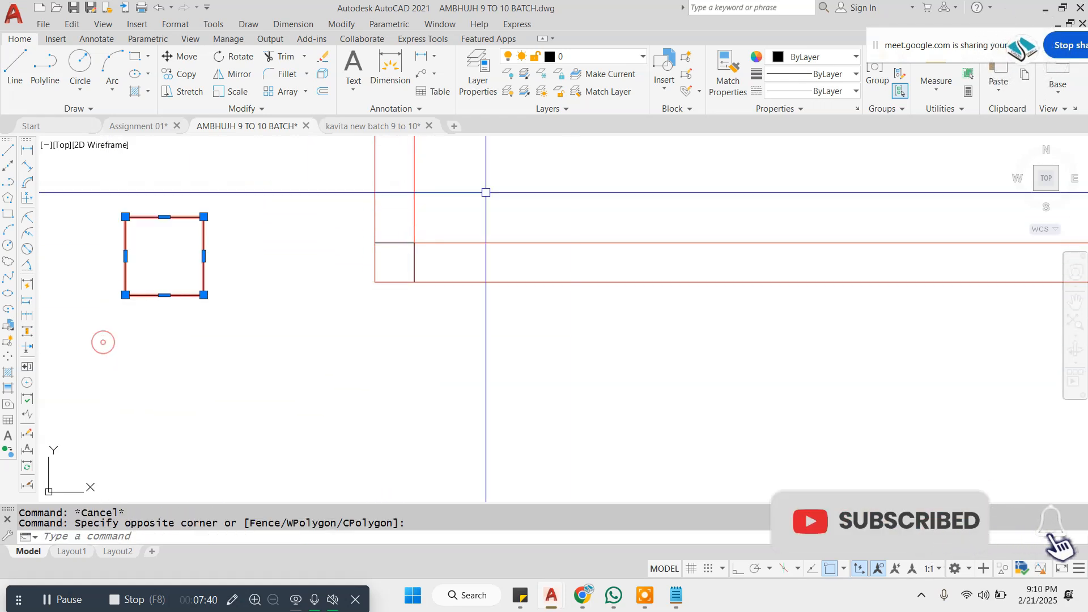
click(595, 56)
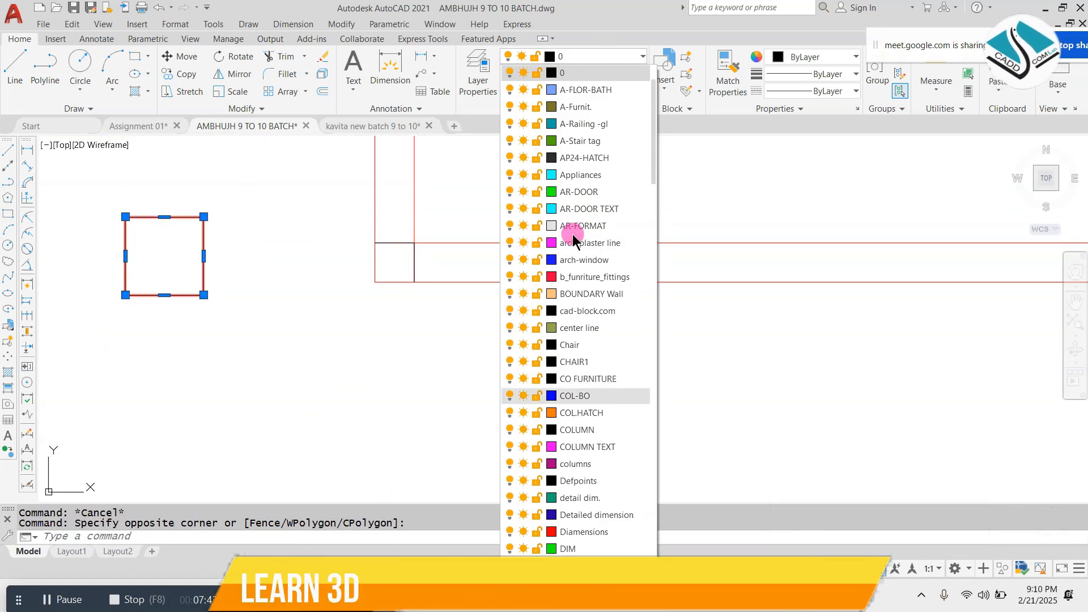
click(617, 430)
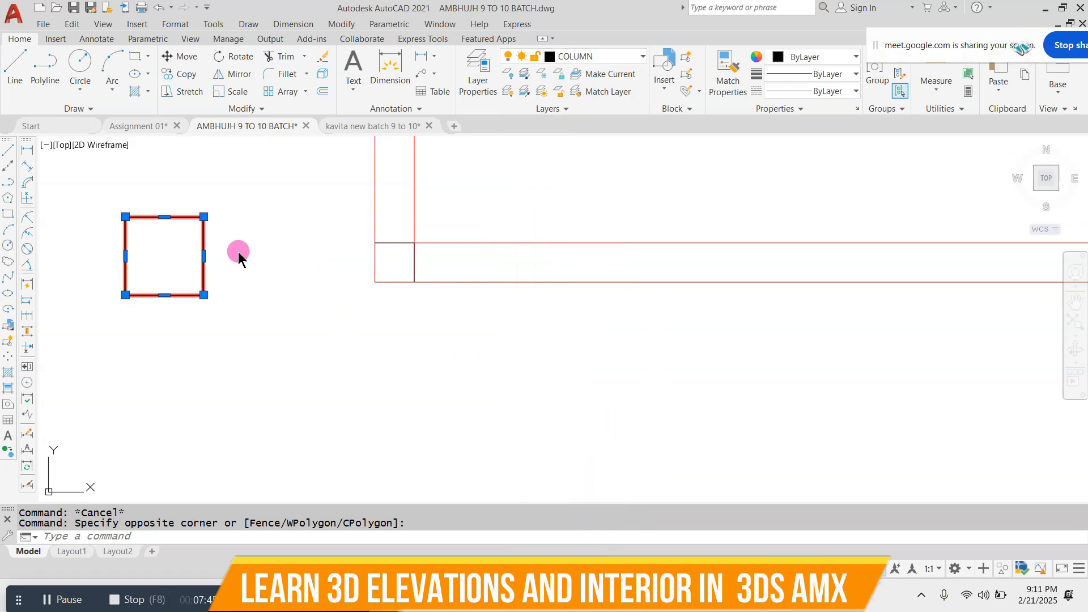
key(Escape)
Step: Move the column square by its centre onto the boundary wall's front-left corner
click(236, 202)
click(91, 314)
middle_drag(107, 217, 226, 243)
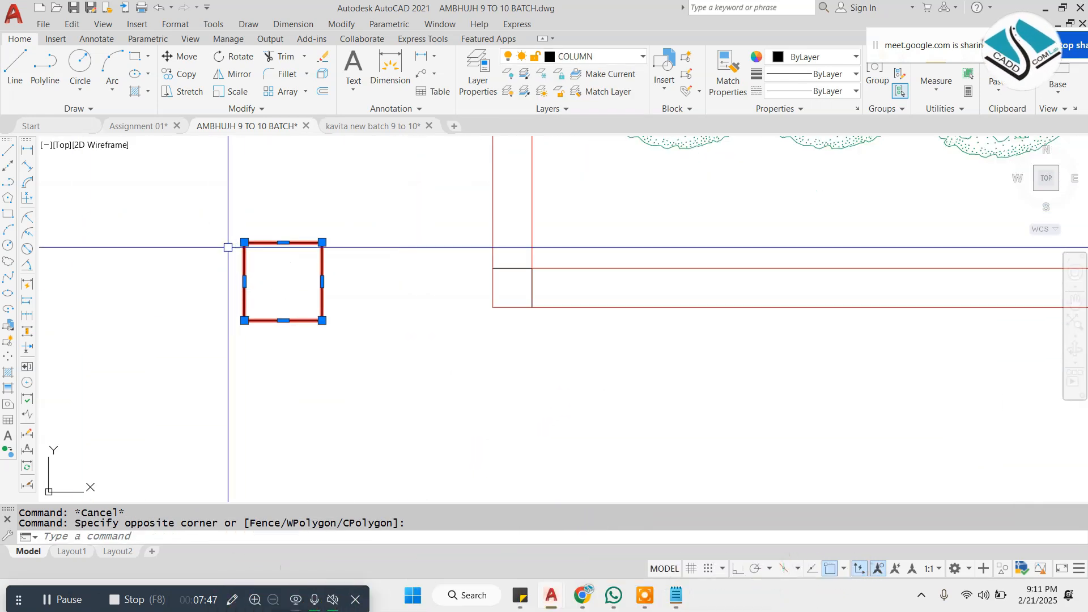
key(Return)
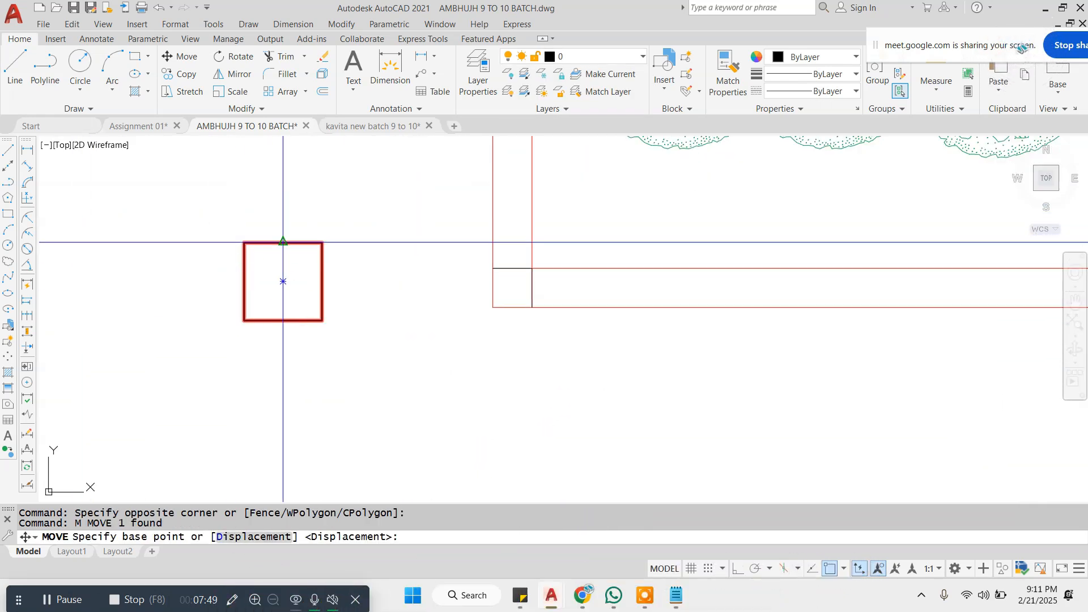
click(282, 281)
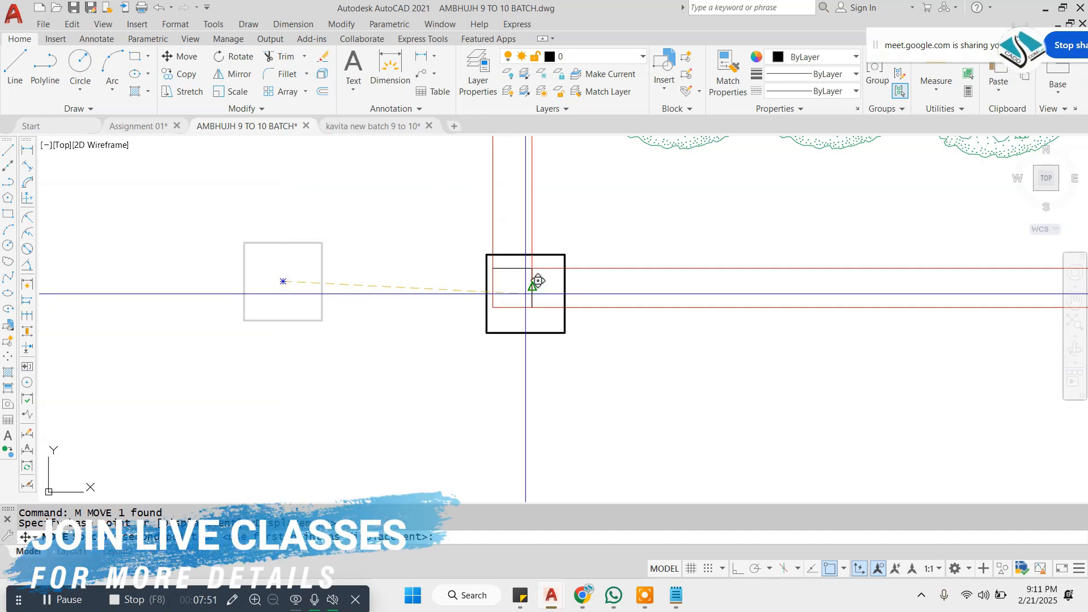
click(514, 284)
Step: Draw a horizontal helper line across the middle of the wall corner square
scroll(539, 286, up, 5)
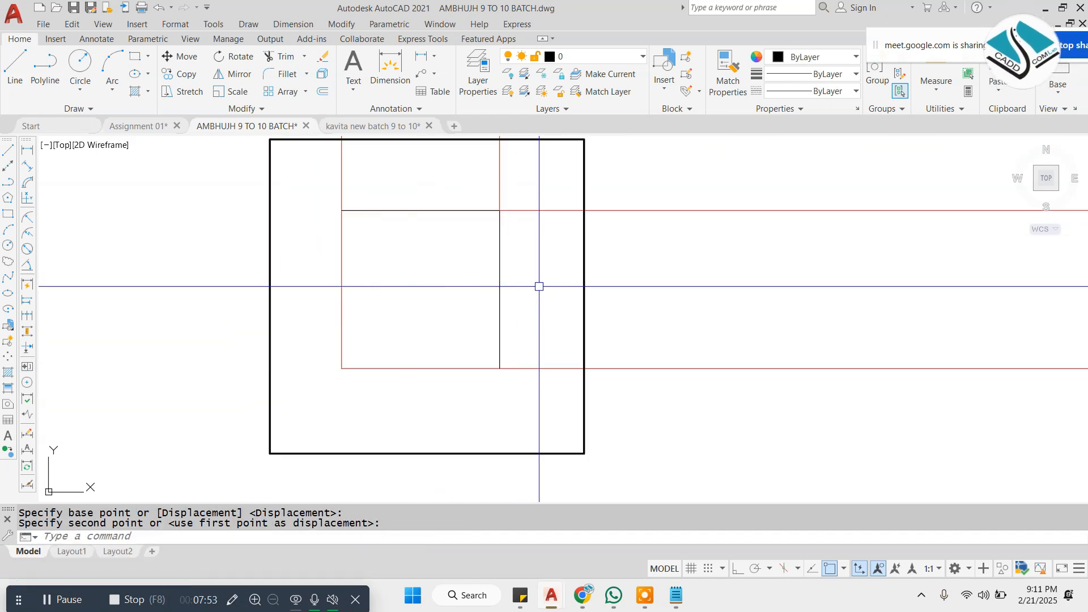
text(l)
key(Return)
click(501, 288)
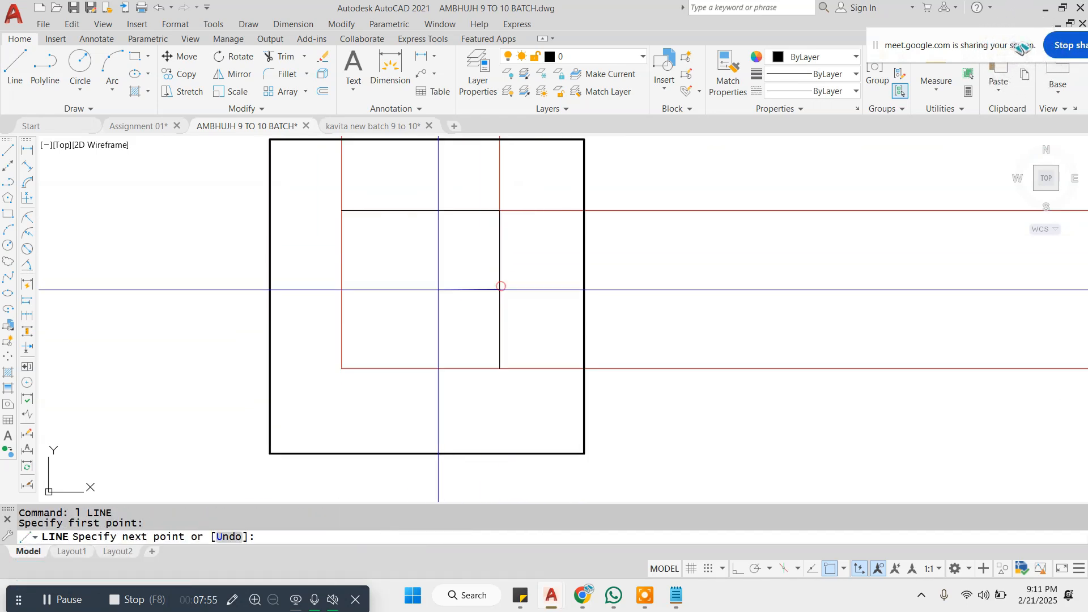
click(342, 289)
key(Escape)
Step: Move the column square sideways so its left side aligns with the outer face of the side wall
click(308, 277)
click(204, 337)
text(m)
key(Return)
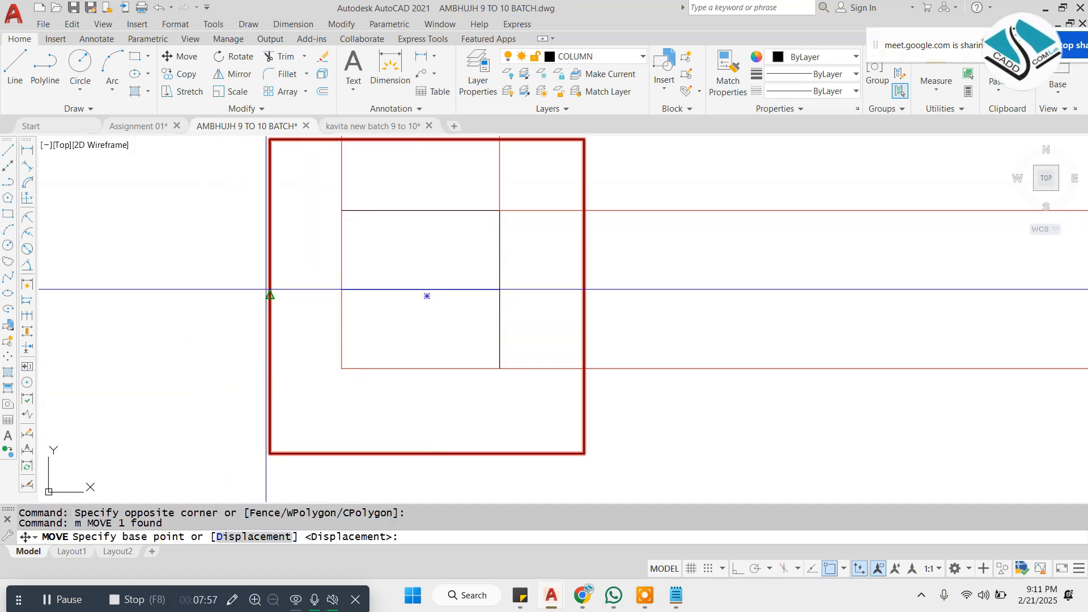
click(270, 297)
click(342, 296)
key(Escape)
Step: Erase the helper lines drawn inside the corner column
click(425, 210)
text(e)
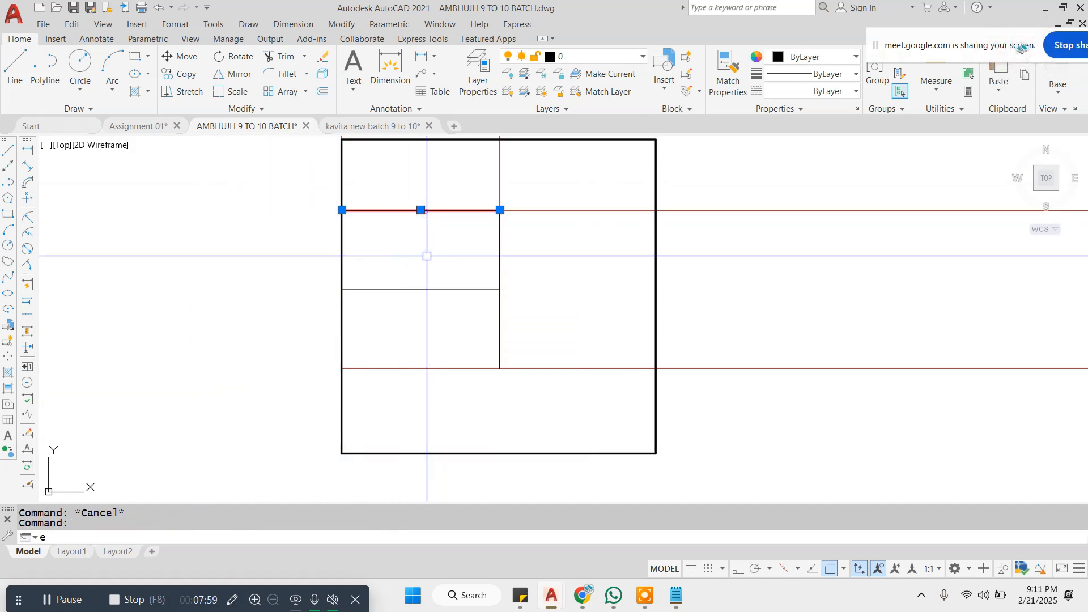
key(Return)
click(518, 255)
click(459, 312)
key(Escape)
key(Escape)
Step: Review the boundary wall reference images, the boundary wall detail elevation with its section marks, and the annotated detail plan
scroll(457, 296, down, 6)
scroll(497, 216, up, 5)
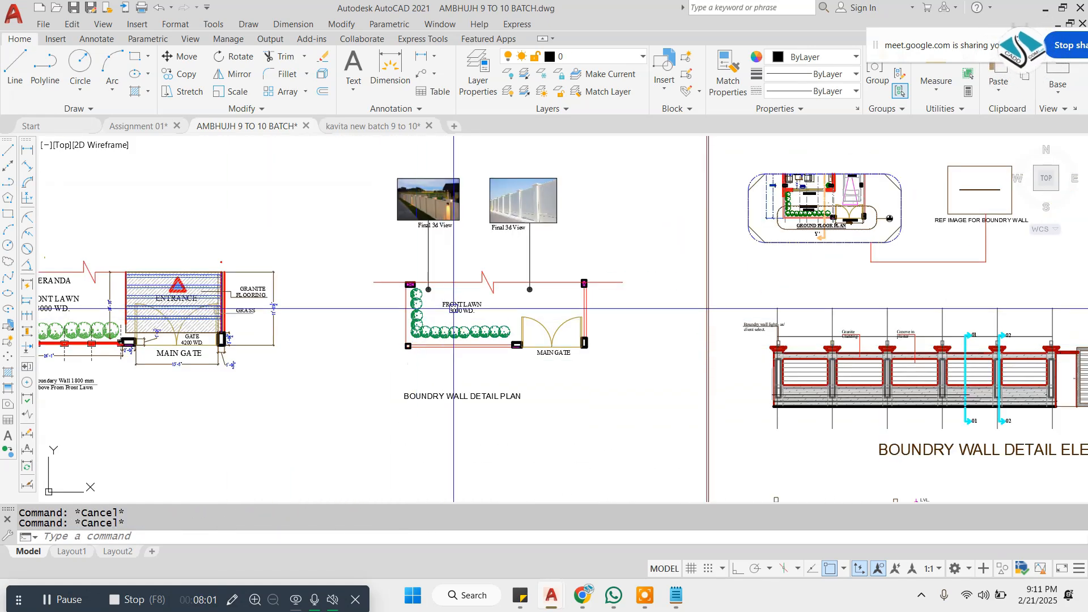
scroll(498, 216, up, 4)
scroll(340, 203, up, 2)
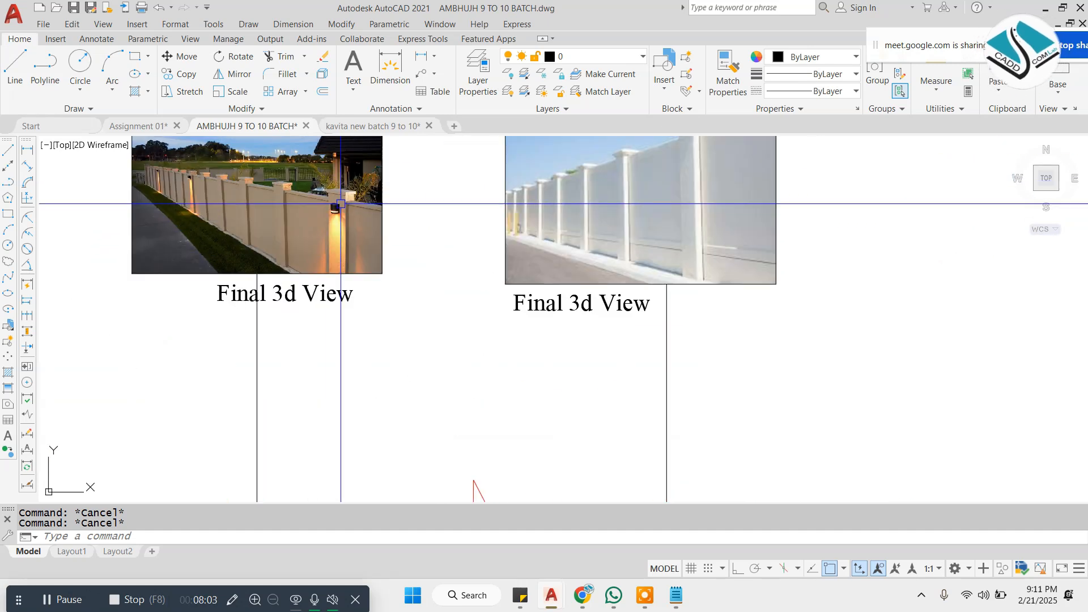
scroll(369, 199, up, 2)
scroll(384, 201, down, 2)
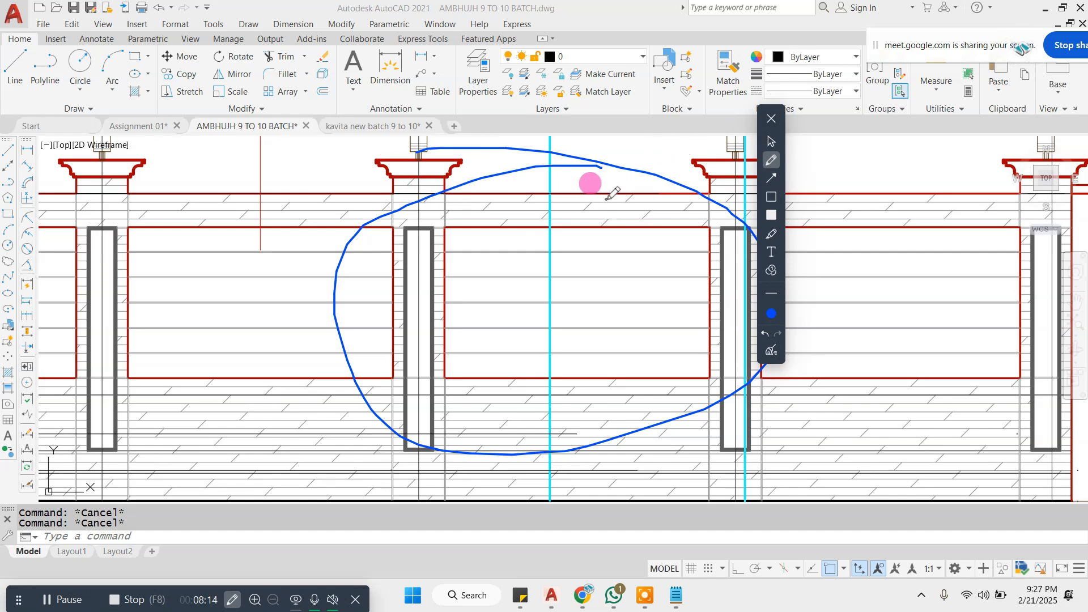
click(770, 142)
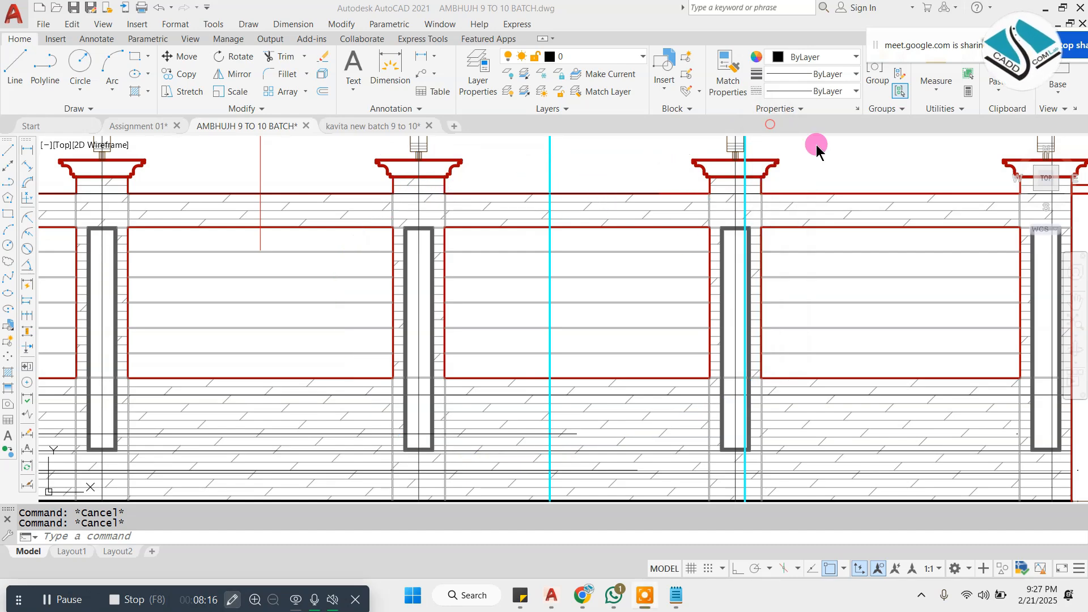
scroll(589, 308, down, 8)
scroll(660, 310, up, 6)
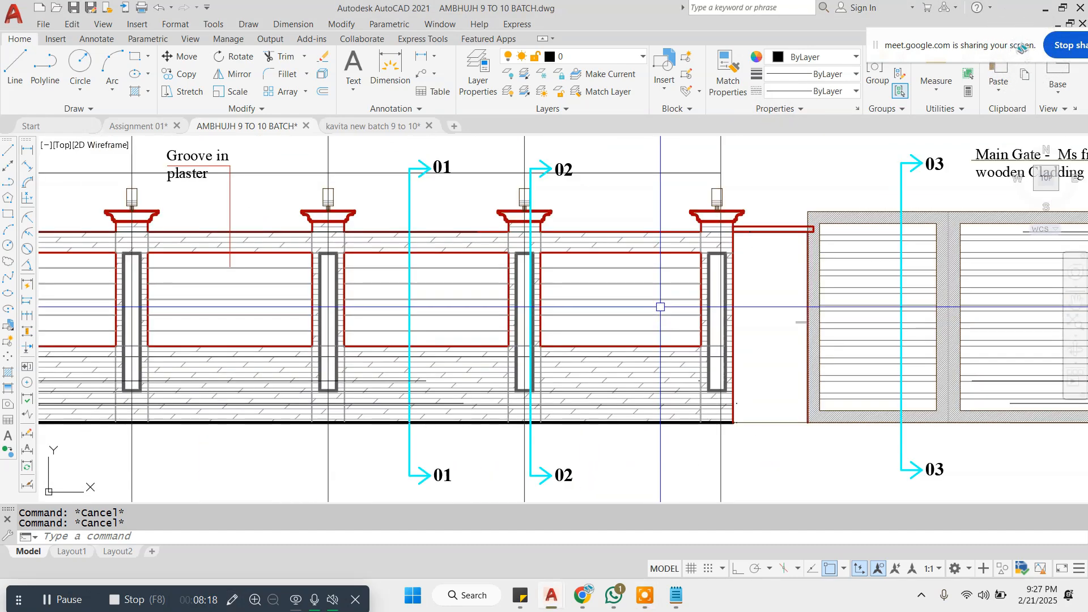
scroll(641, 298, down, 4)
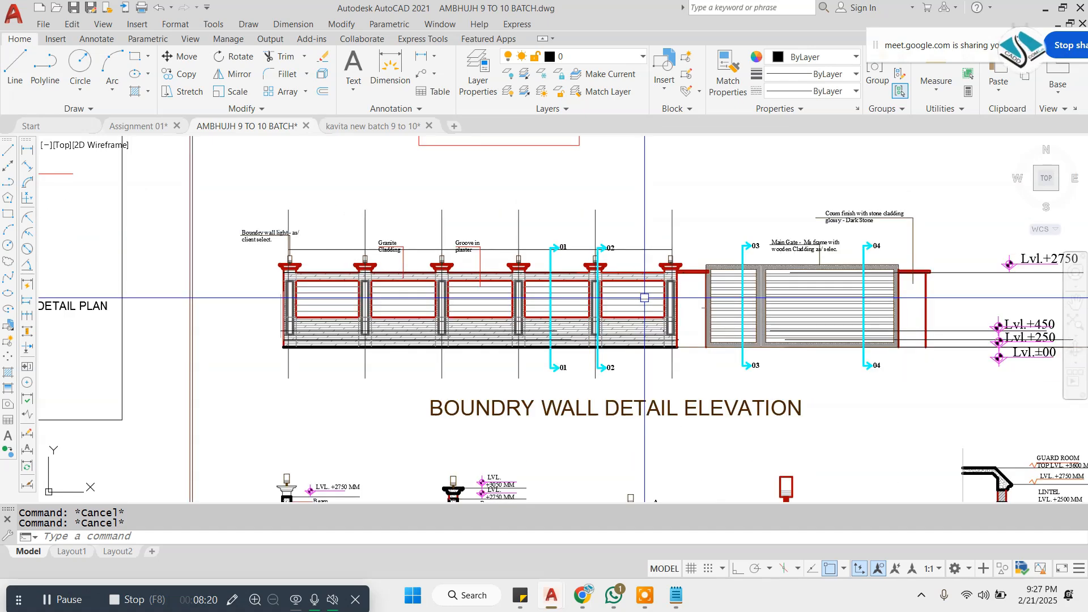
scroll(645, 298, down, 4)
scroll(451, 271, up, 5)
scroll(451, 271, down, 1)
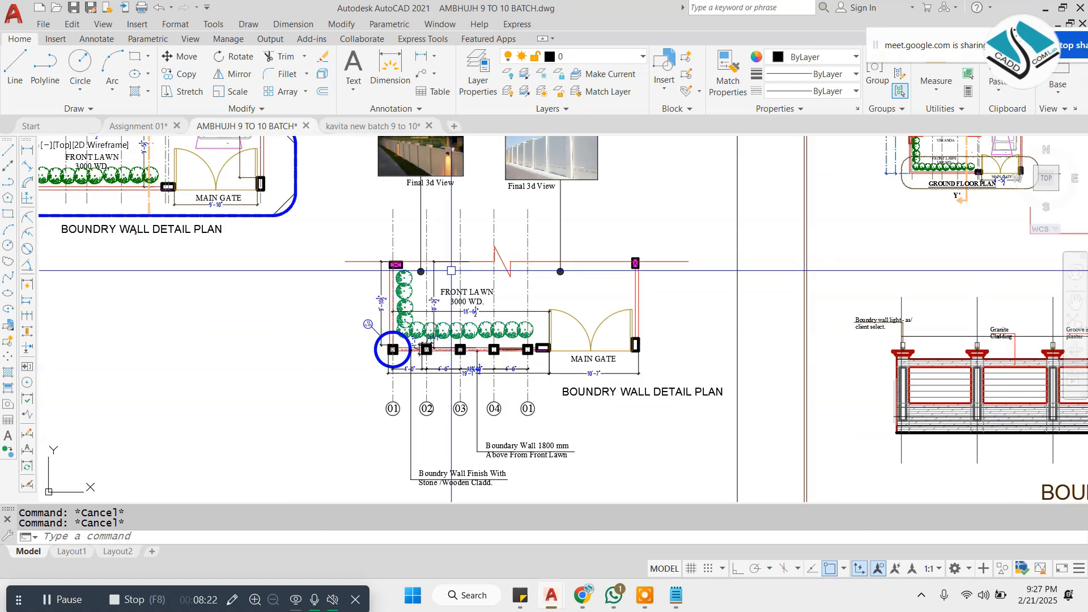
Step: Look over the drawing sheets and examine the front elevation with its level marks and material callouts
scroll(511, 290, down, 2)
scroll(543, 295, down, 2)
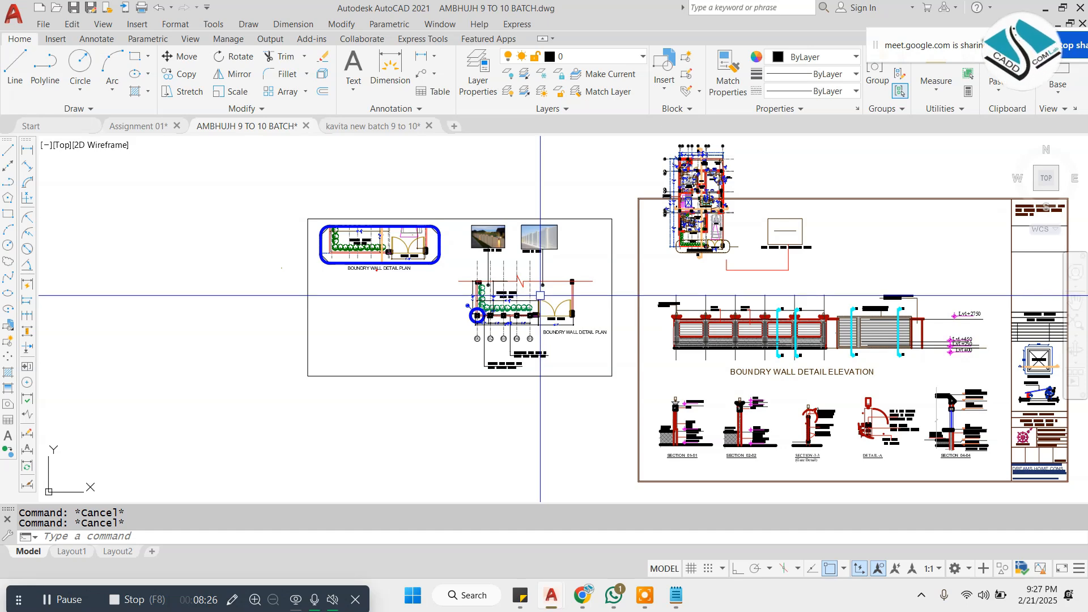
scroll(540, 295, down, 4)
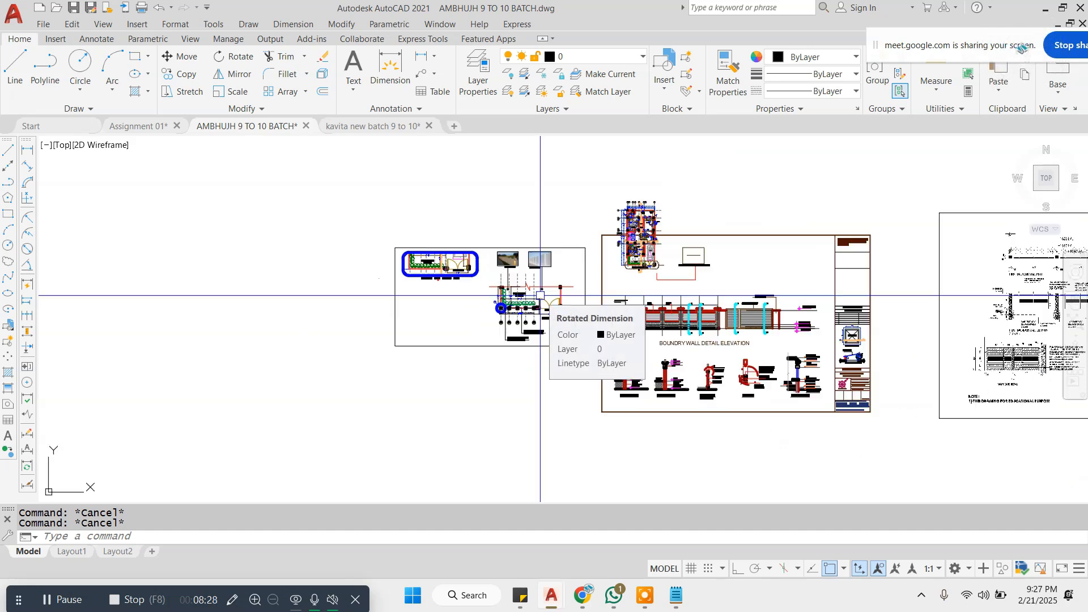
scroll(326, 294, up, 4)
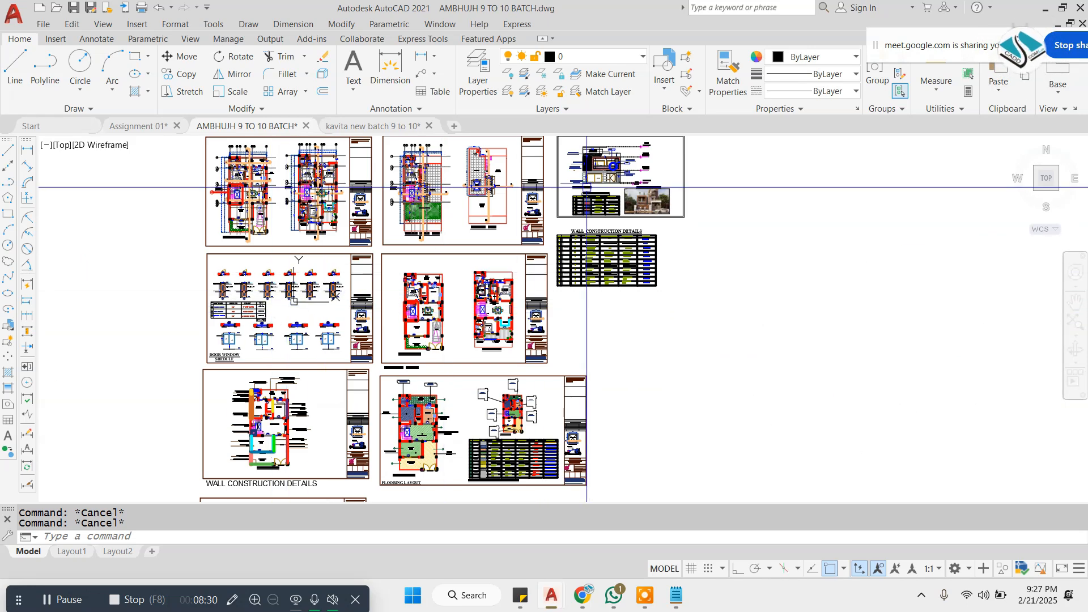
scroll(587, 172, up, 5)
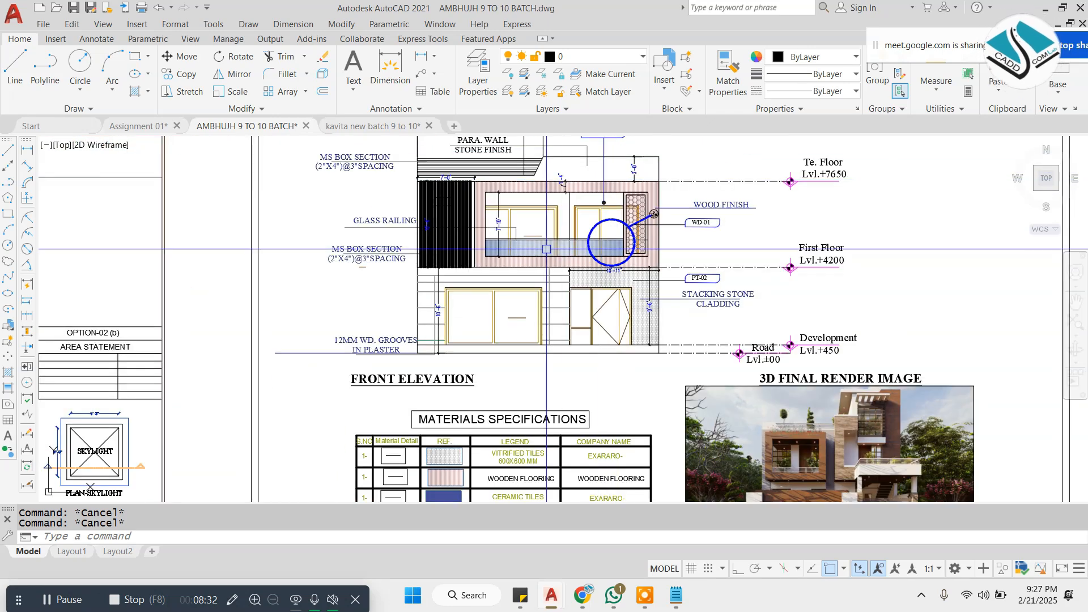
scroll(595, 199, down, 2)
scroll(573, 198, up, 2)
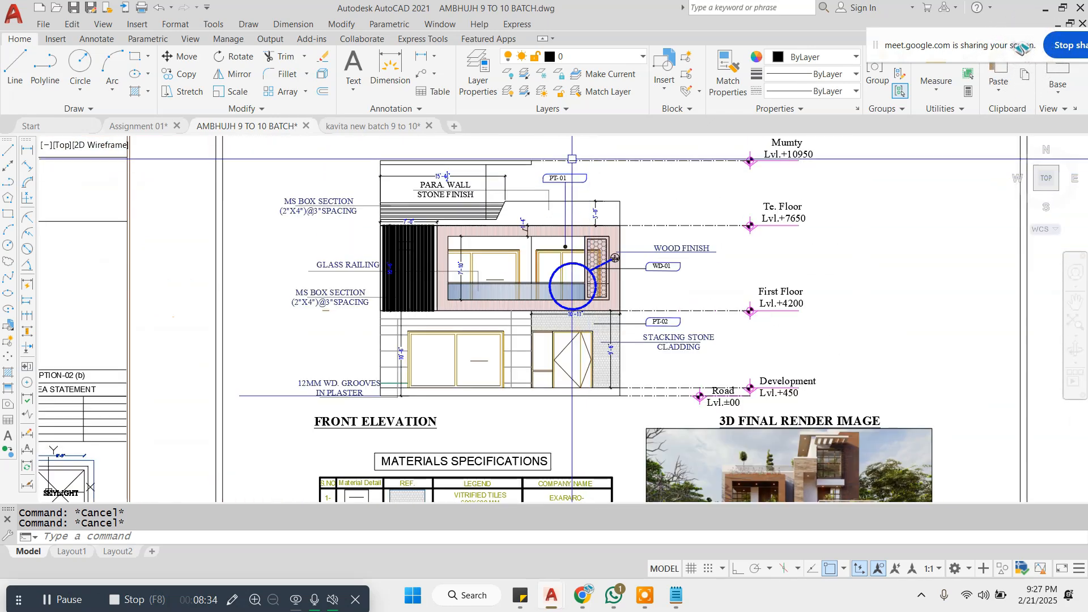
Step: Circle the front elevation's level marks, material callouts and materials specifications table with the screen pen, and clear the markings
click(268, 521)
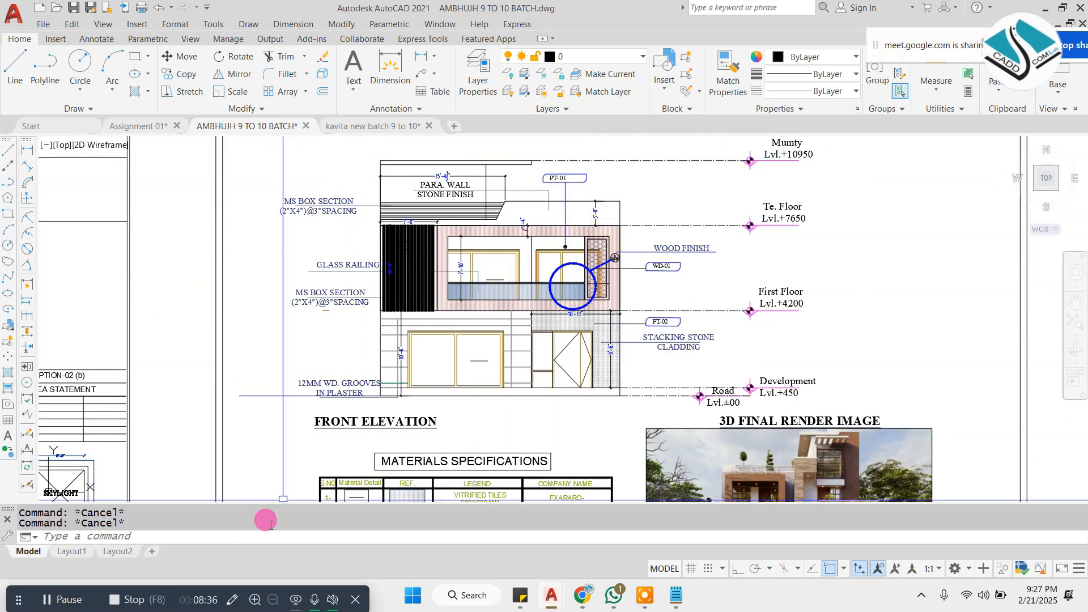
click(233, 600)
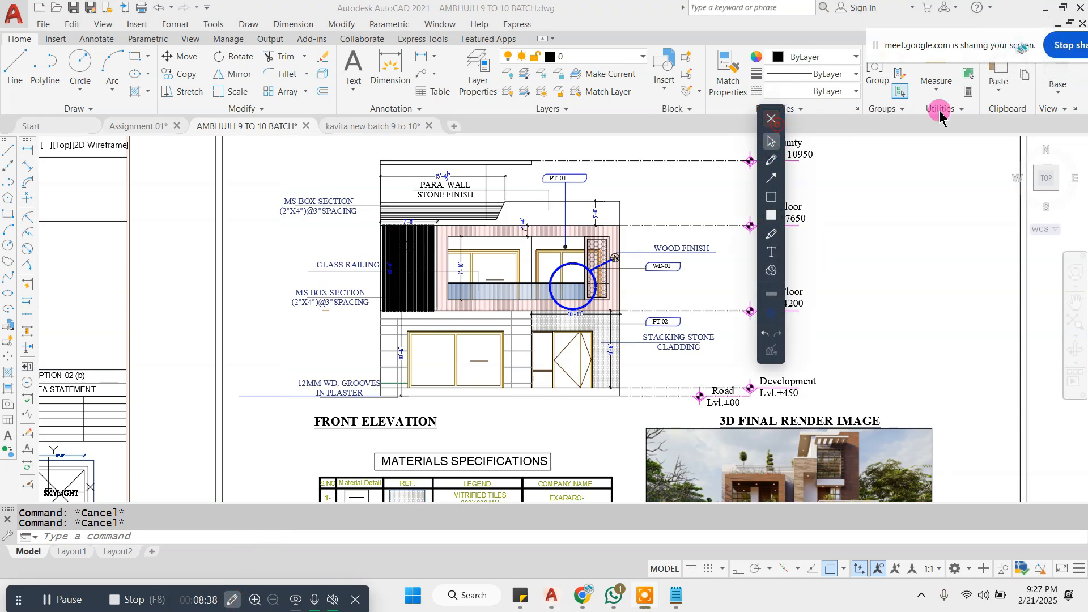
mouse_move(784, 148)
mouse_down()
mouse_move(857, 134)
mouse_move(1006, 138)
mouse_up()
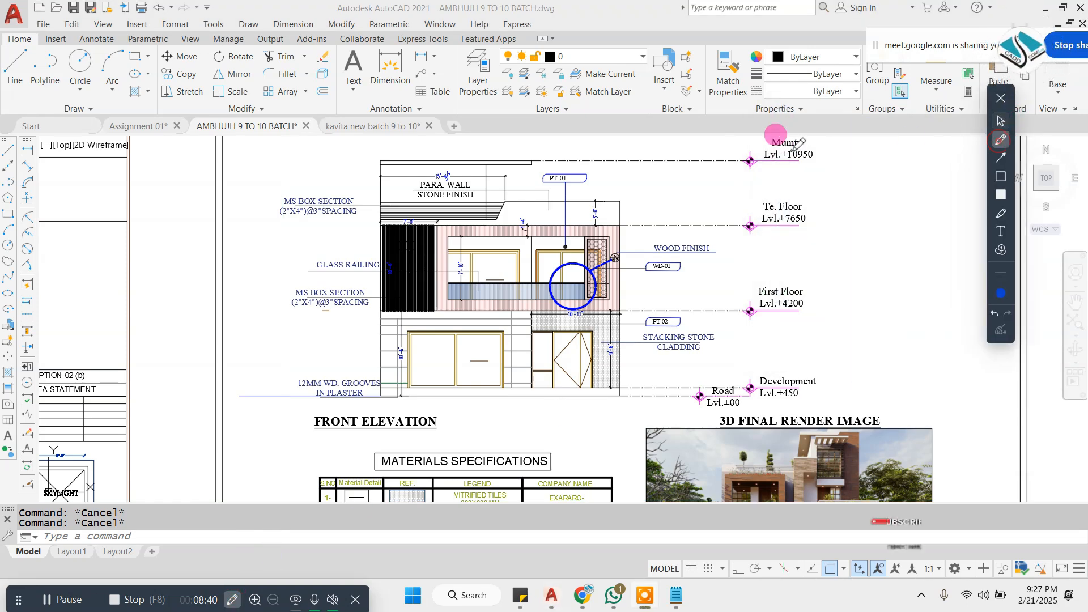
drag(823, 133, 790, 154)
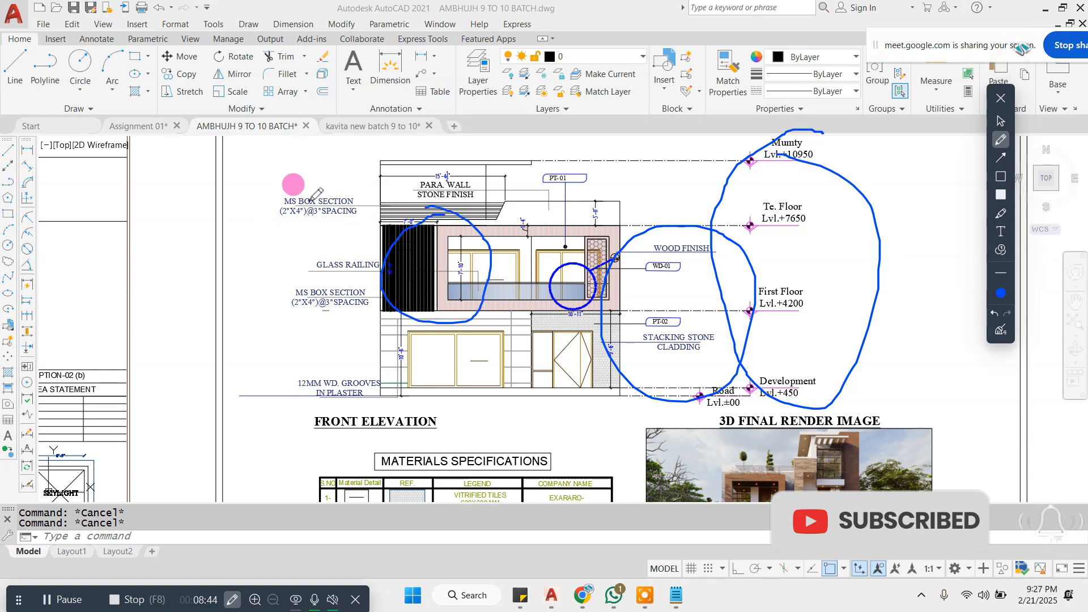
drag(317, 184, 275, 353)
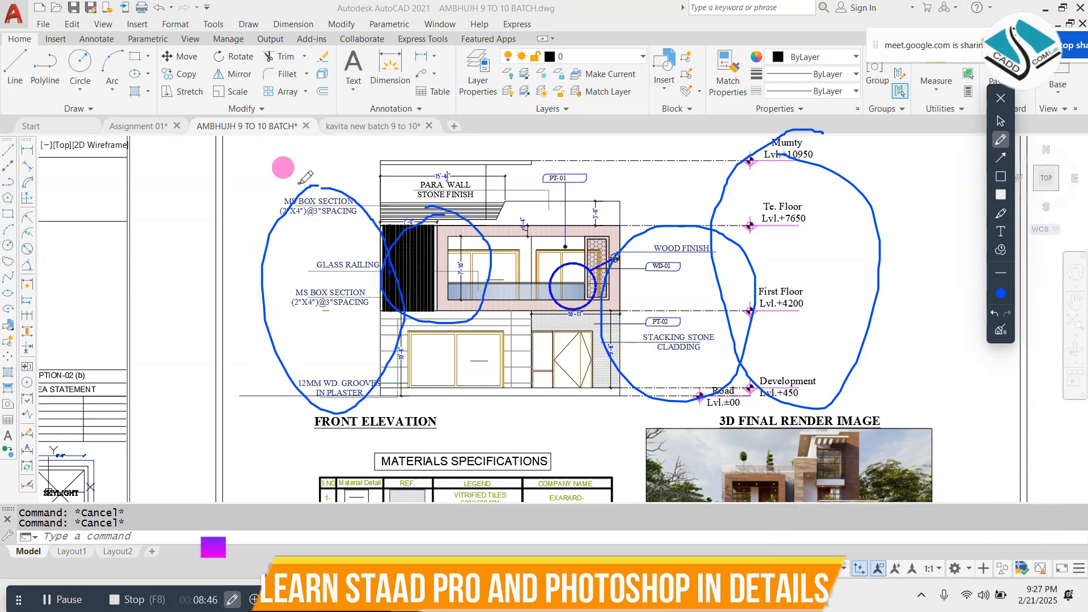
mouse_move(512, 426)
mouse_down()
mouse_move(368, 406)
mouse_move(621, 534)
mouse_move(477, 425)
mouse_up()
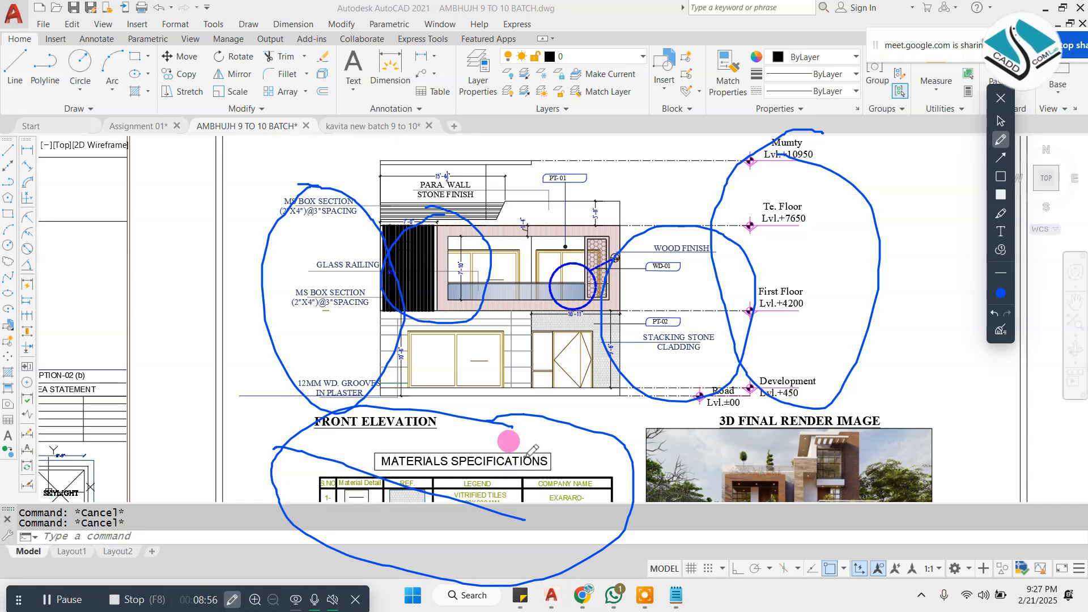
click(999, 329)
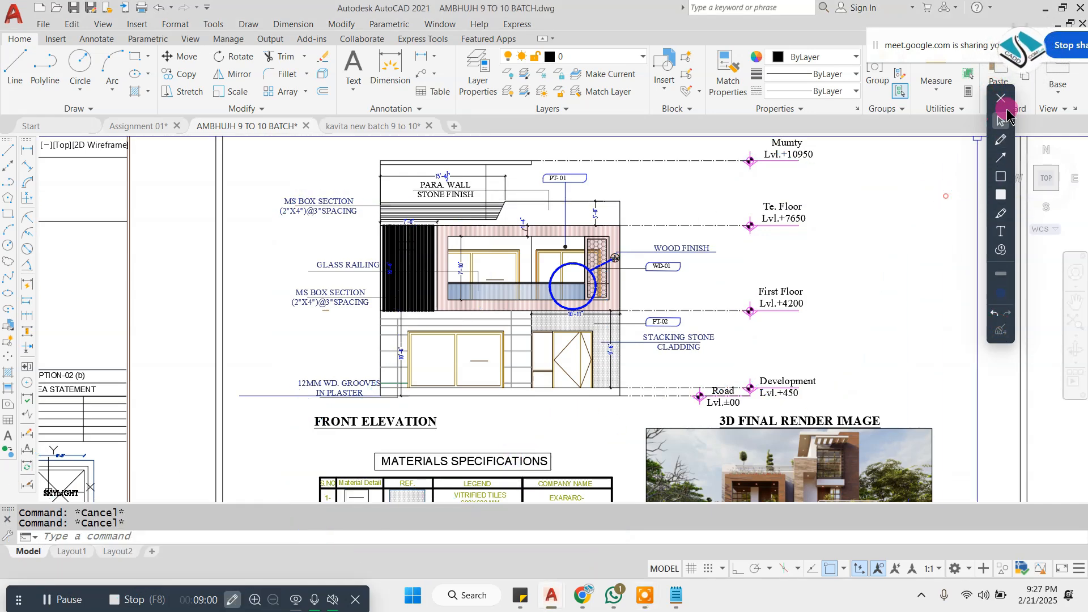
click(1000, 98)
Step: Return from the elevation sheet to the boundary wall sheet and examine the annotated boundary wall detail plan
scroll(555, 233, down, 5)
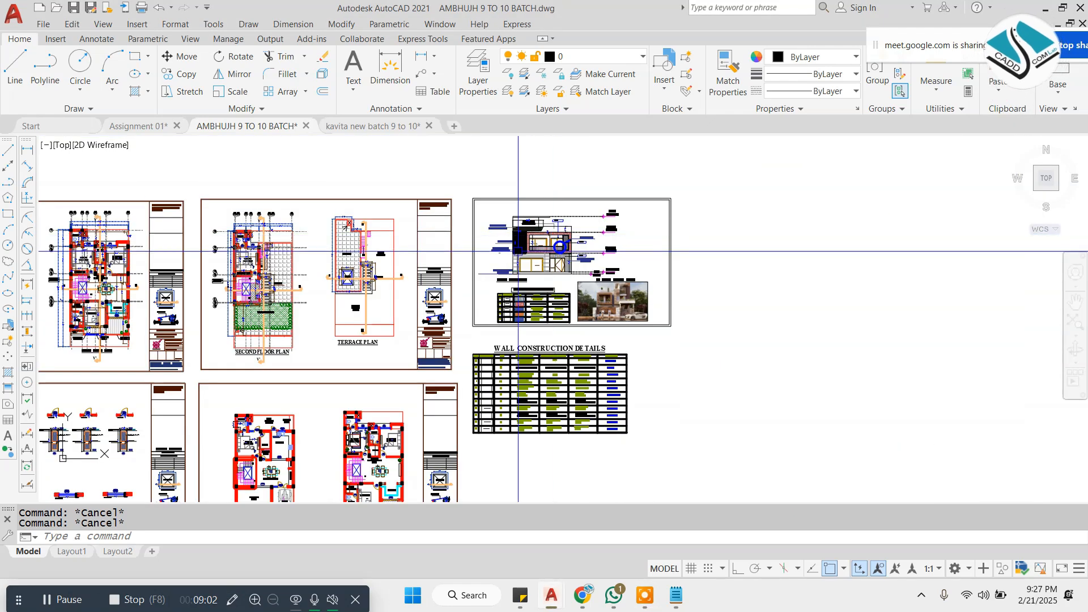
scroll(517, 250, down, 6)
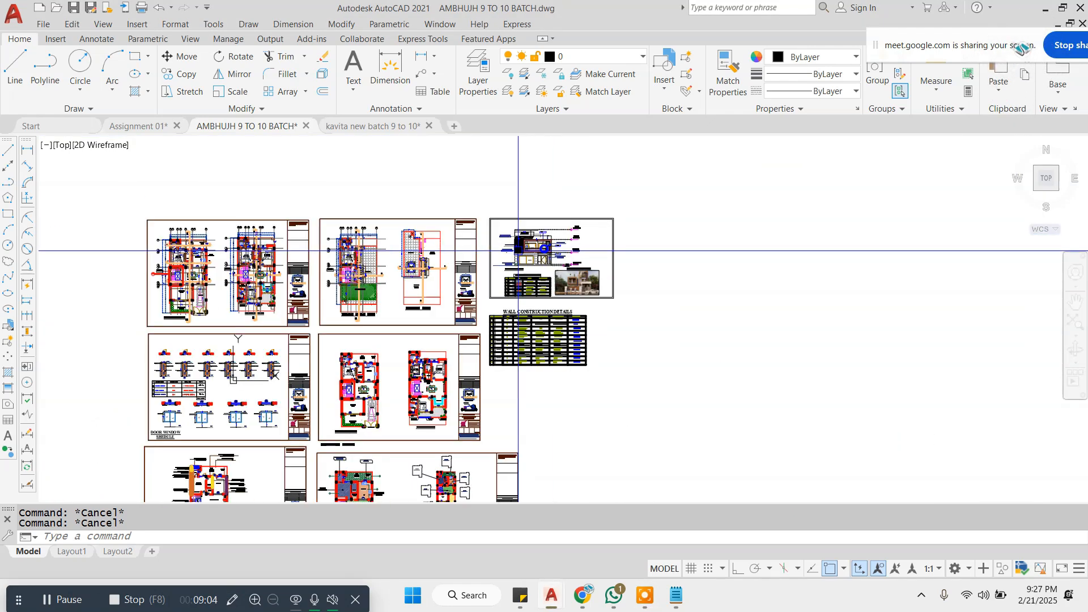
scroll(885, 272, up, 6)
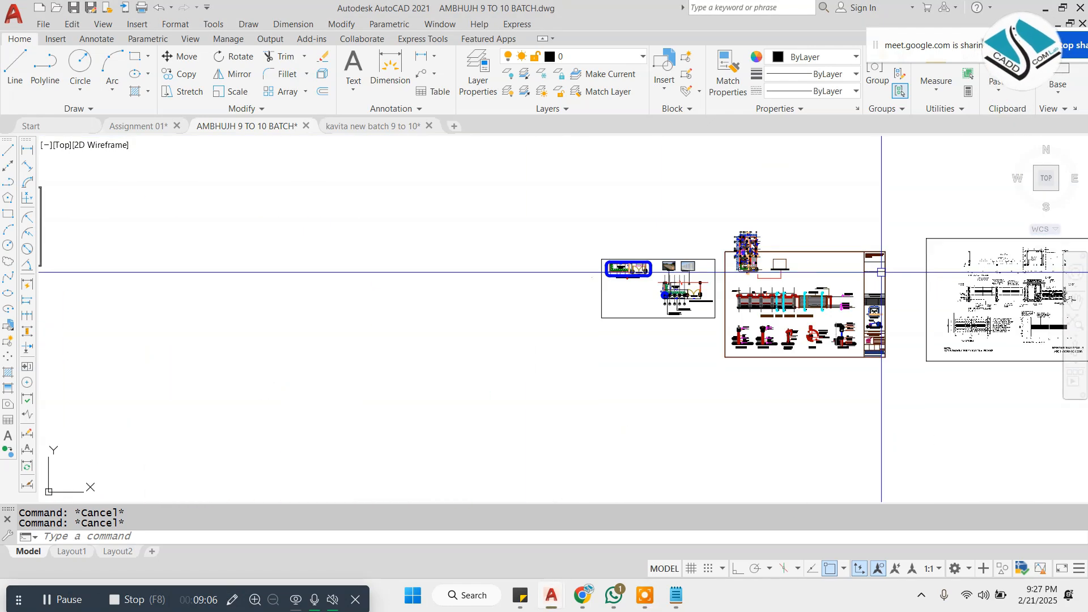
scroll(487, 300, up, 4)
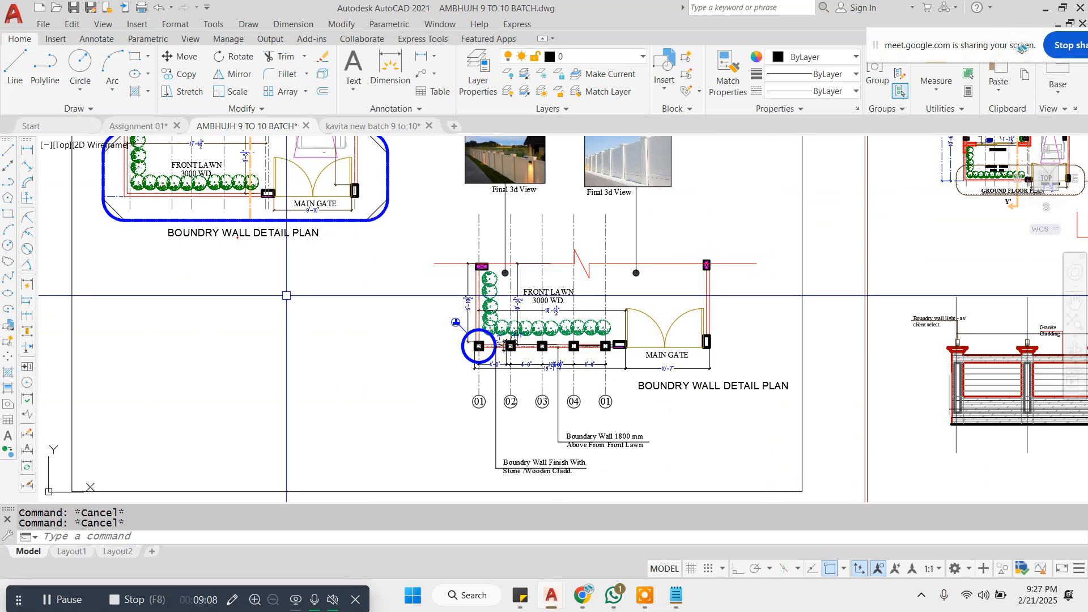
scroll(504, 280, down, 3)
scroll(594, 274, up, 4)
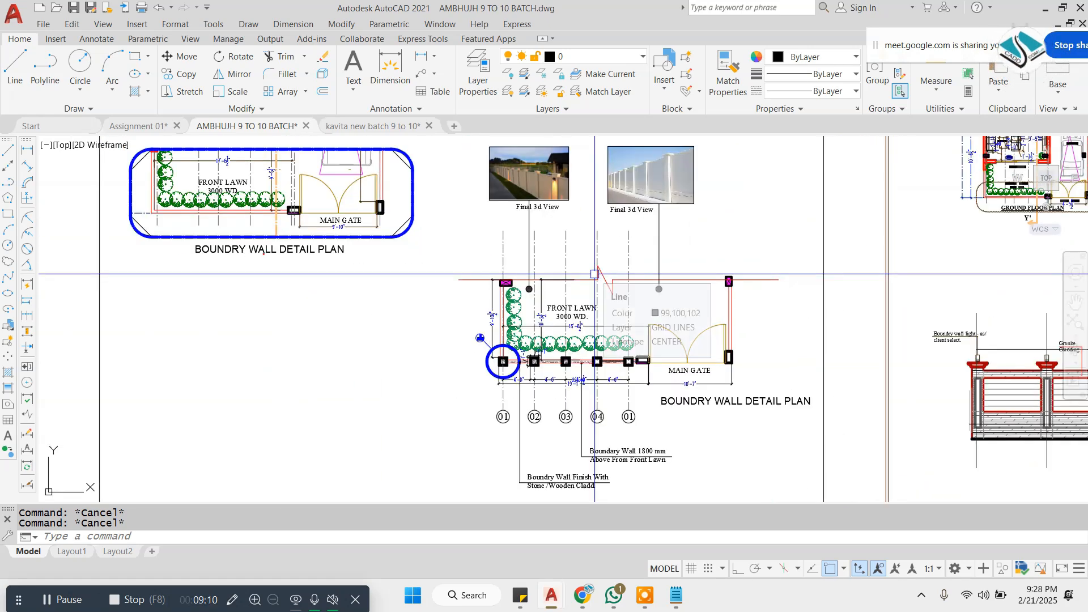
scroll(609, 363, up, 3)
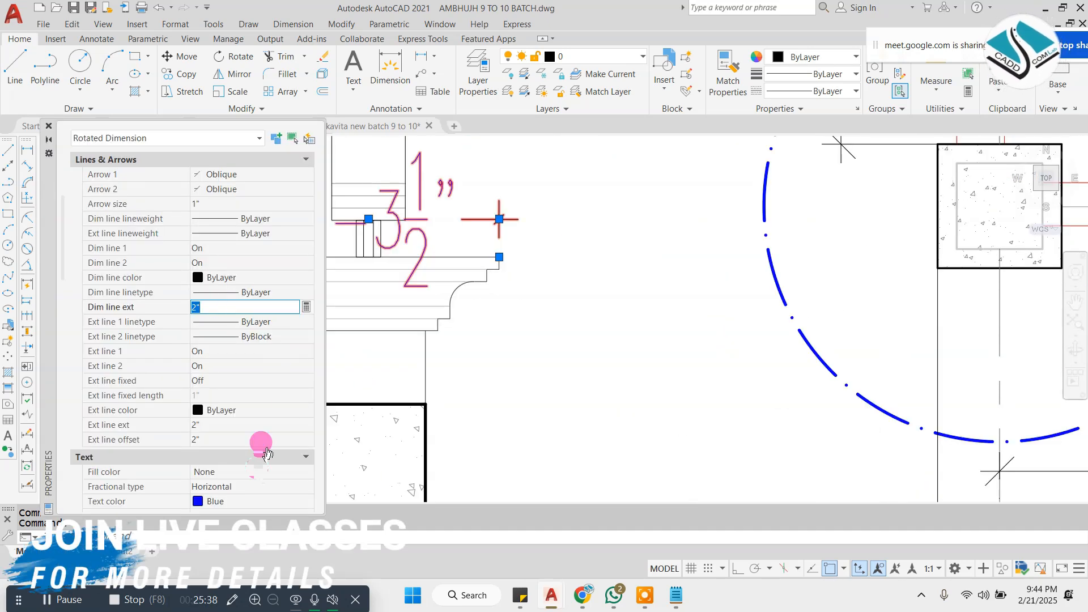
Step: Set the text height of the width dimension above the wall column's cap to 3"
scroll(209, 442, down, 3)
click(200, 440)
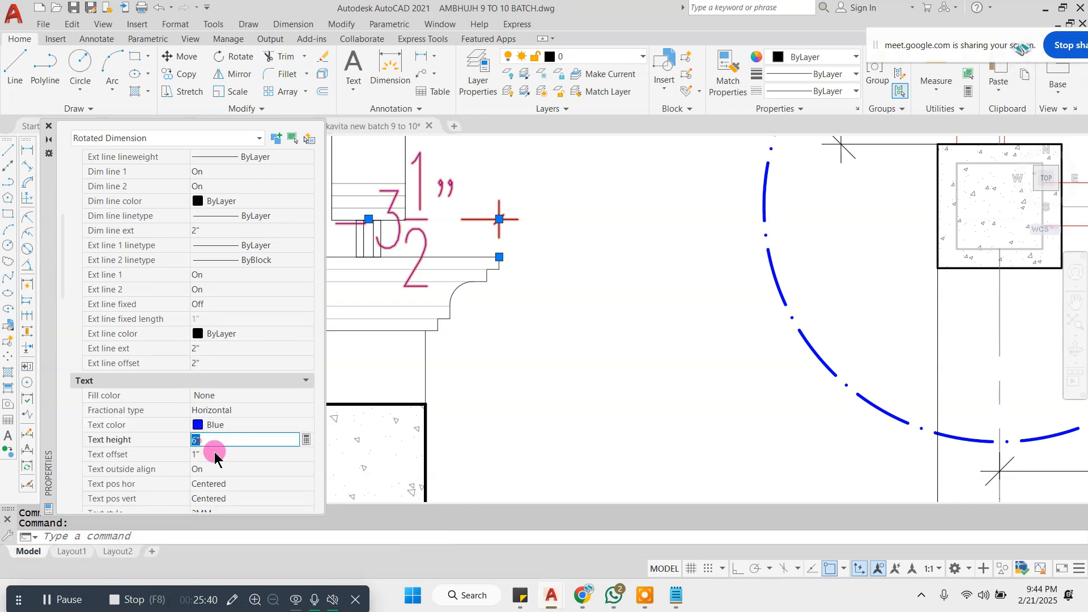
text(3")
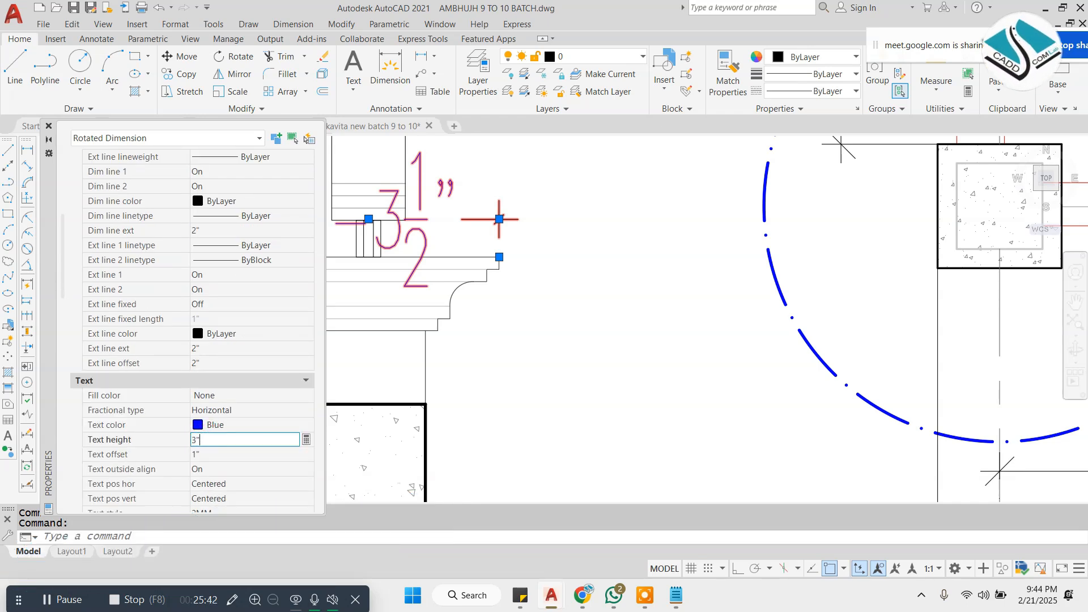
click(49, 125)
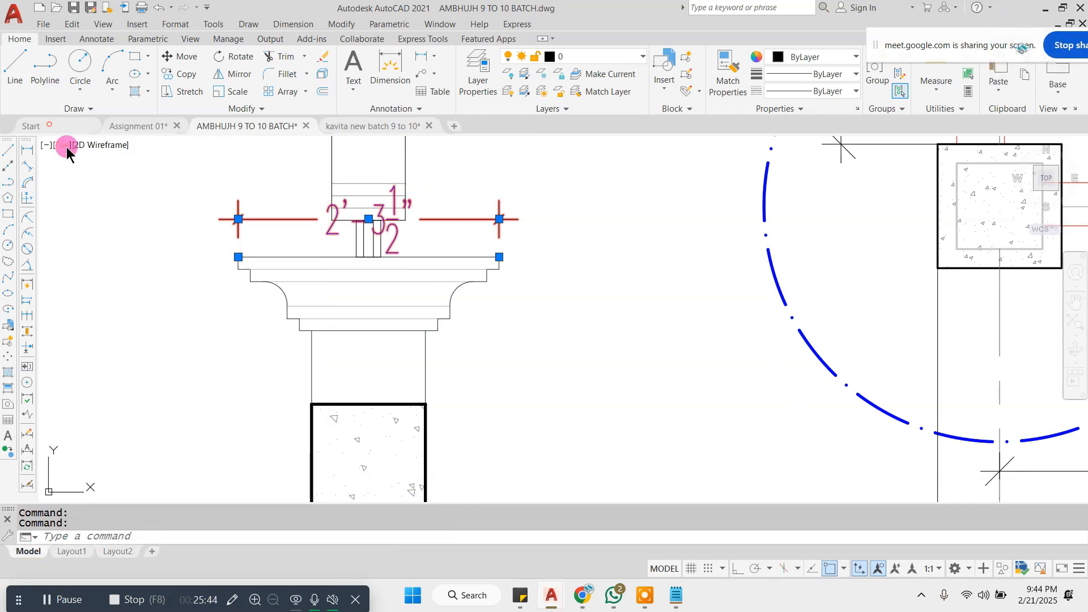
key(Escape)
key(Escape)
Step: Add a vertical linear dimension for the thickness of the column cap's top slab
click(293, 24)
click(308, 63)
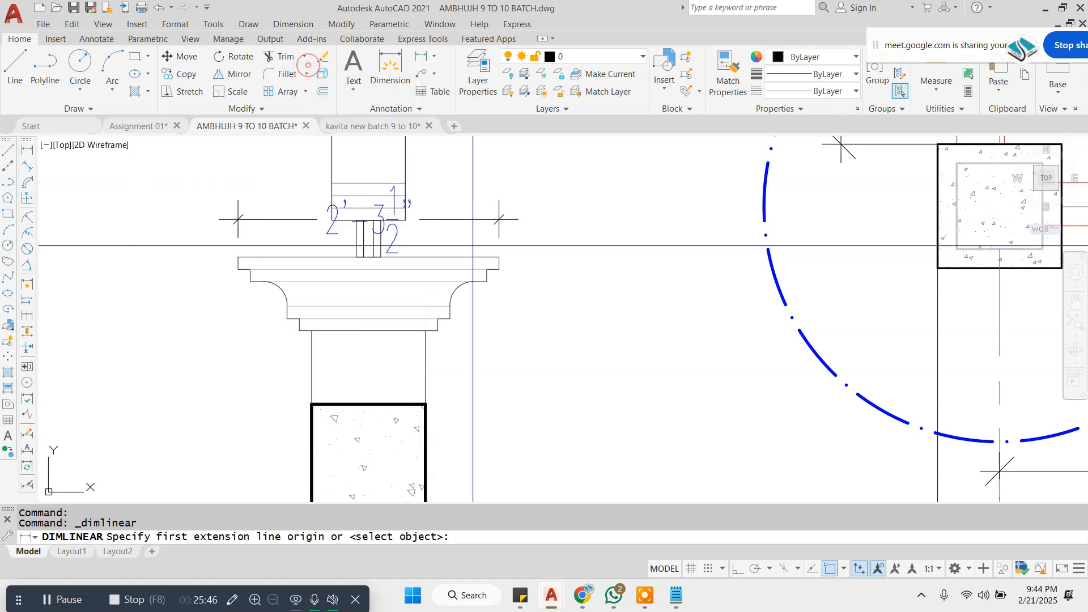
click(499, 257)
click(499, 269)
click(521, 266)
Step: Add a linear dimension for the small bottom ledge of the column cap's moulding
key(Return)
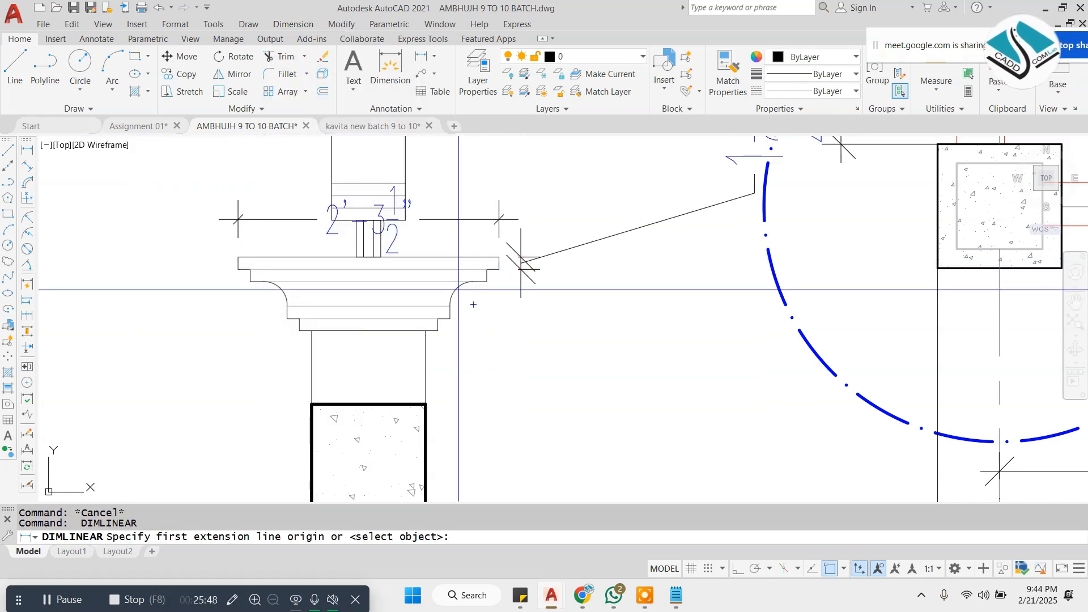
click(451, 315)
click(435, 318)
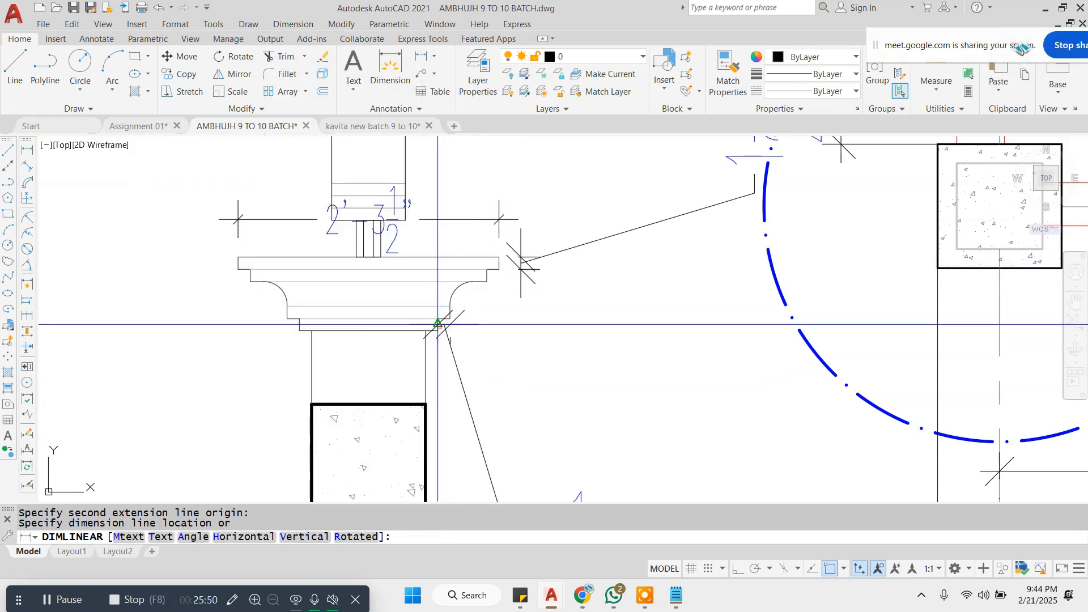
click(438, 324)
key(Escape)
Step: Add a vertical linear dimension for the overall height of the column cap
key(Return)
click(348, 255)
click(349, 331)
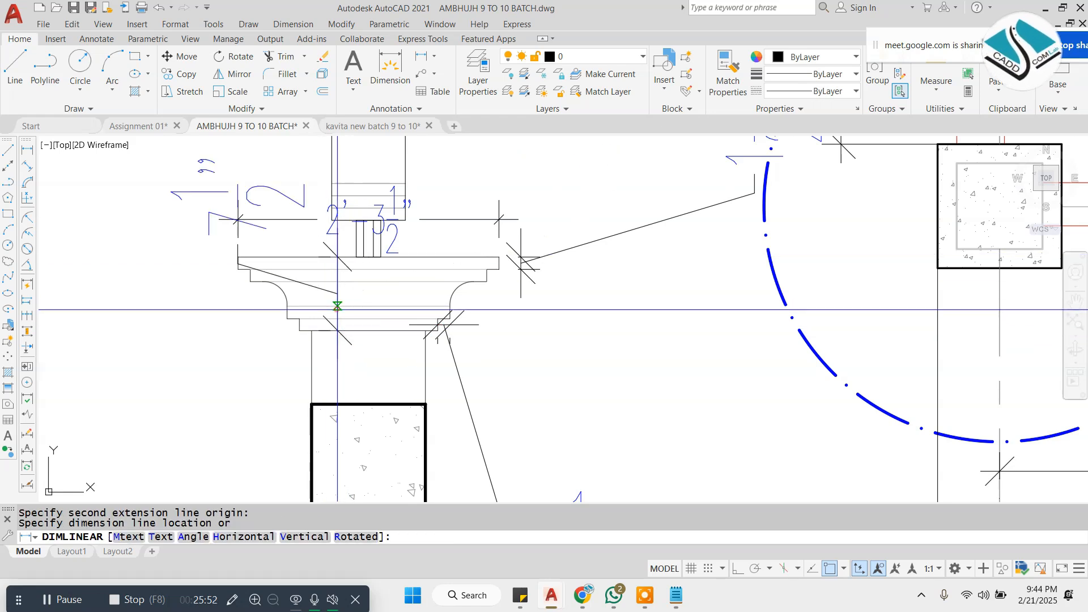
click(338, 300)
key(Escape)
Step: Match the properties of the cap's width dimension onto the three smaller cap dimensions
text(ma)
key(Return)
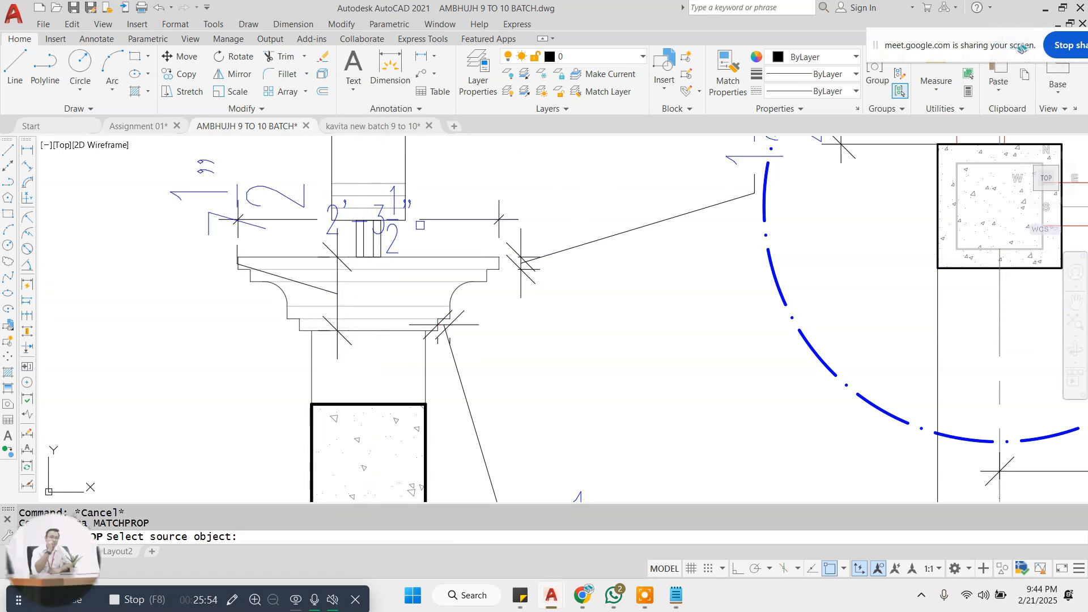
click(422, 220)
click(298, 204)
click(544, 253)
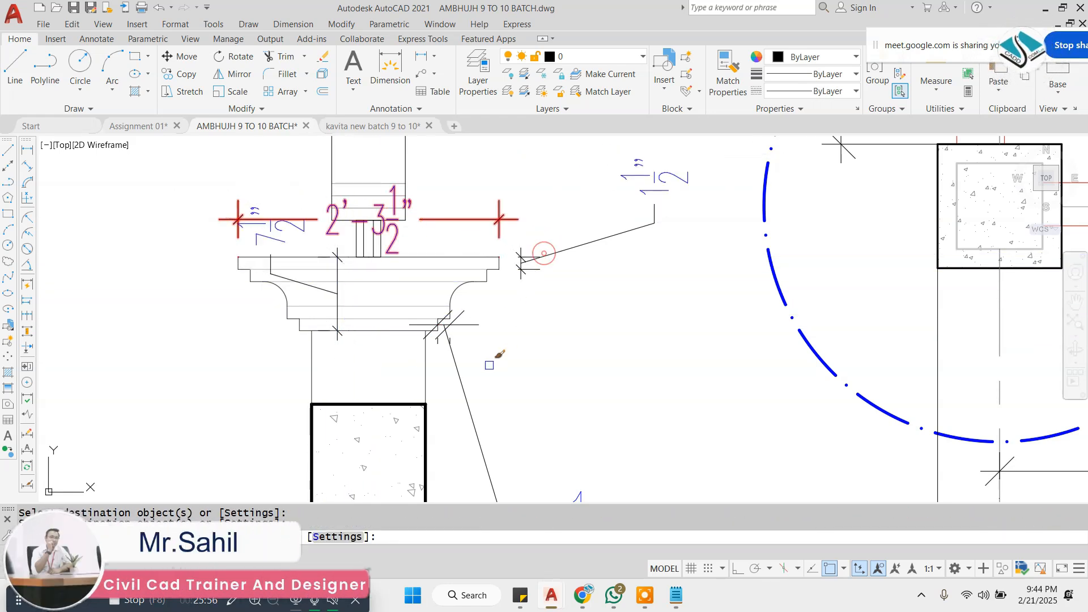
click(464, 380)
scroll(443, 282, down, 1)
key(Escape)
key(Escape)
key(Escape)
scroll(454, 278, down, 2)
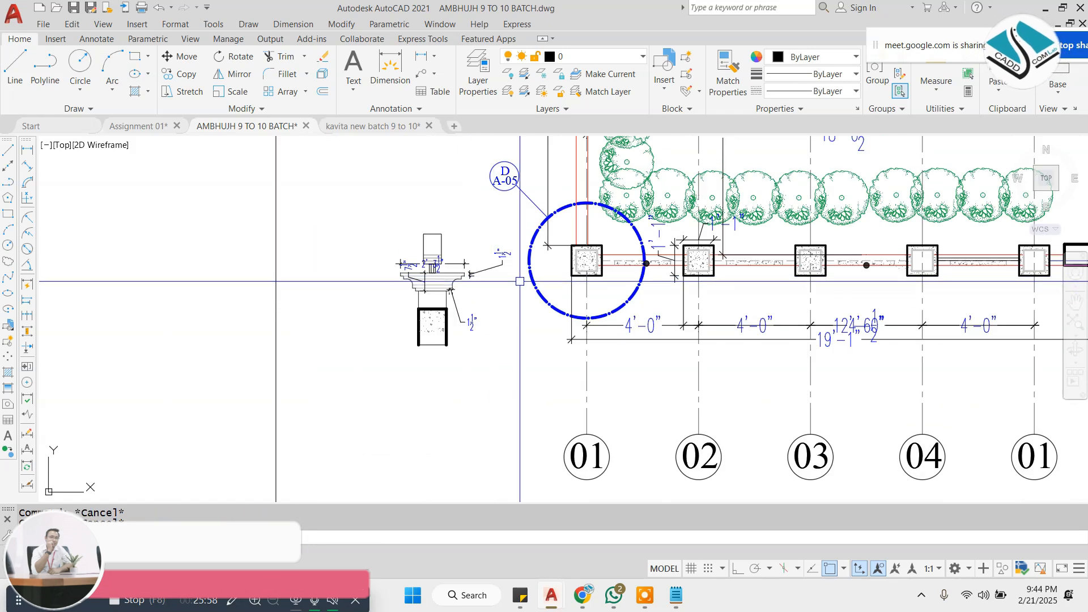
scroll(536, 257, up, 1)
scroll(534, 289, down, 2)
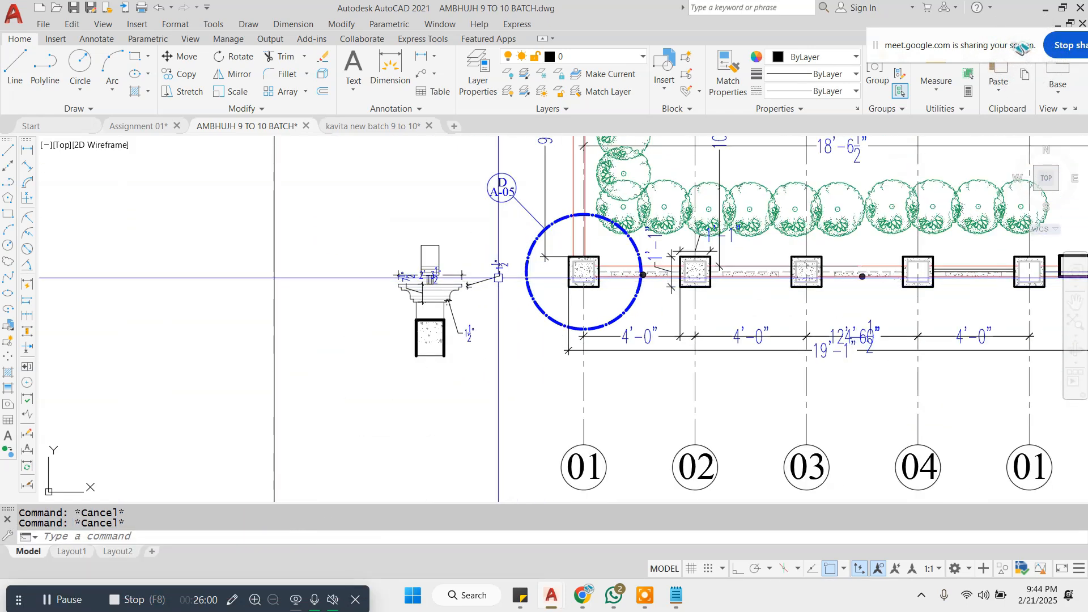
click(508, 248)
click(361, 384)
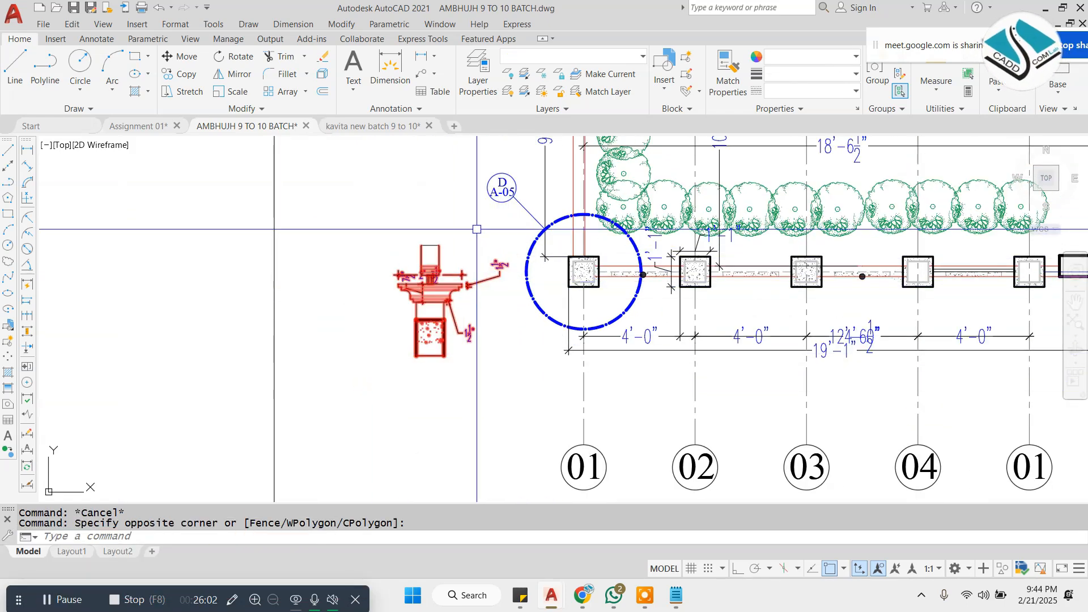
click(475, 225)
key(Escape)
key(Escape)
Step: Move the dimensioned column cap detail a little farther away from the boundary wall plan and slightly upward
click(514, 226)
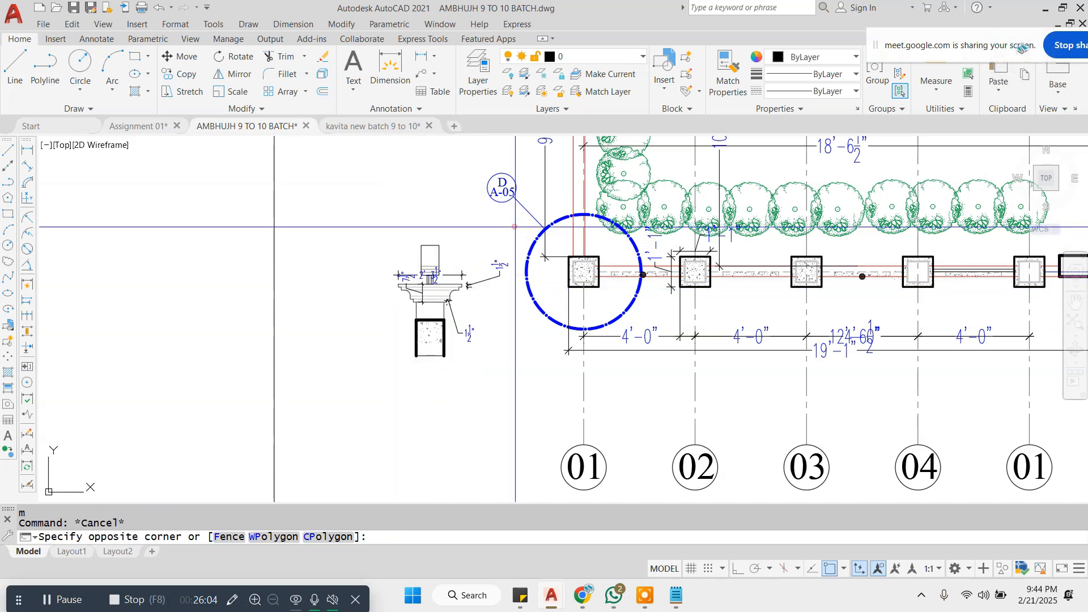
click(354, 393)
text(m)
key(space)
click(486, 381)
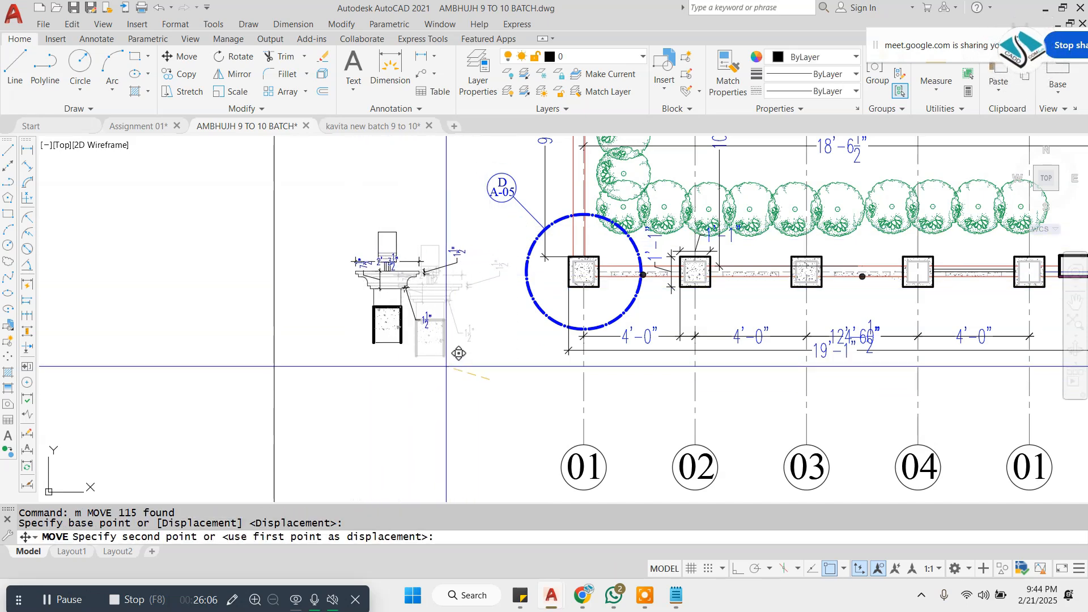
click(438, 368)
key(Escape)
Step: Copy the D / A-05 callout bubble with its leader line from the corner column to just above the column cap detail
scroll(500, 164, up, 3)
click(425, 183)
click(607, 357)
click(635, 291)
click(564, 361)
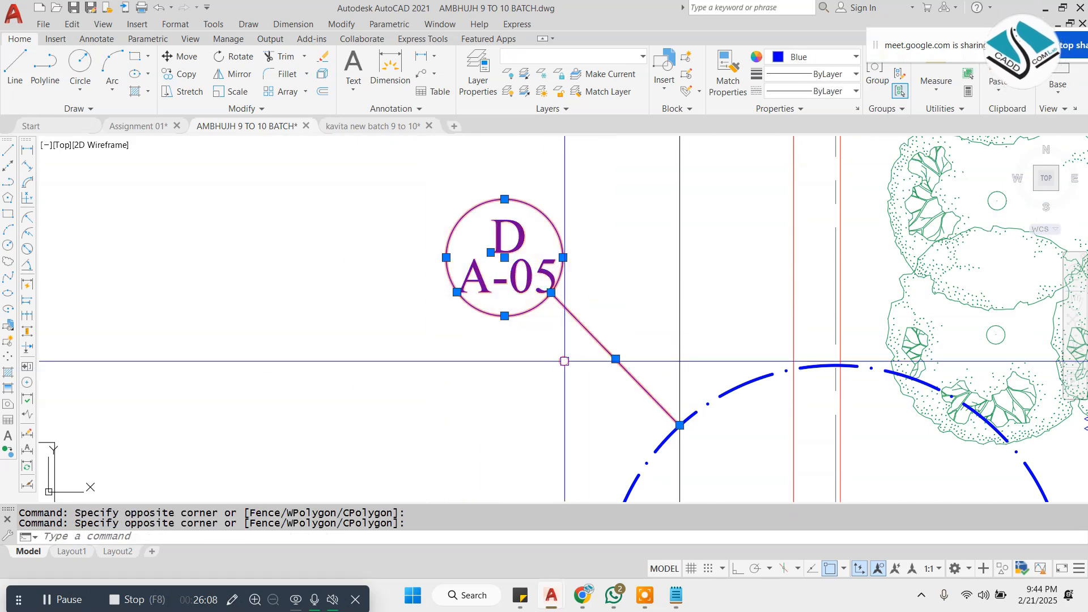
text(co)
key(space)
click(730, 347)
scroll(759, 301, down, 2)
scroll(340, 371, up, 1)
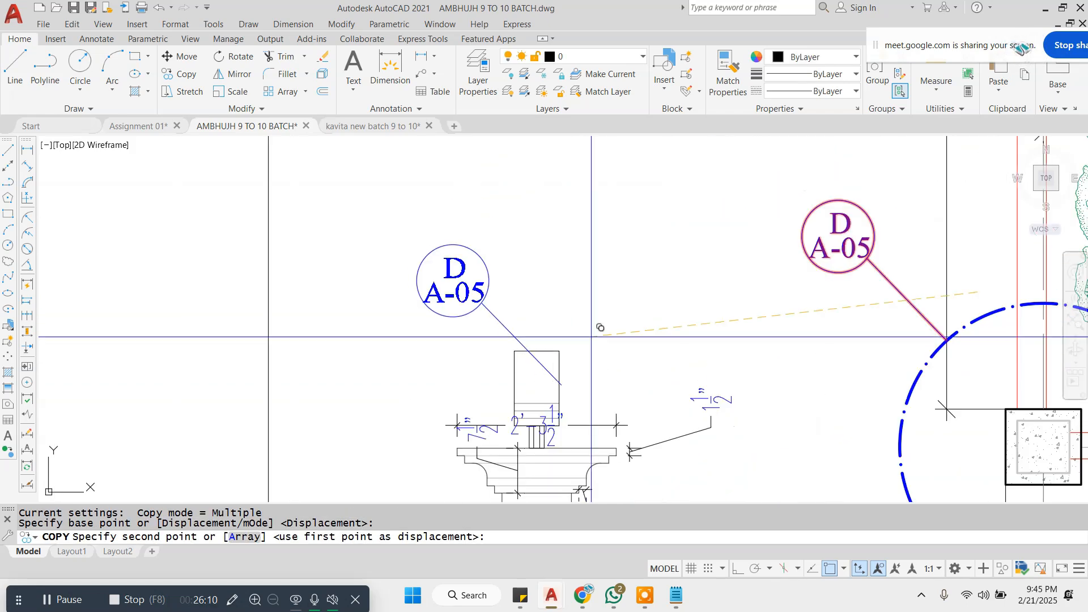
click(562, 297)
key(Escape)
Step: Copy the blue dash-dot circle from the corner column onto the column cap detail
scroll(535, 255, down, 4)
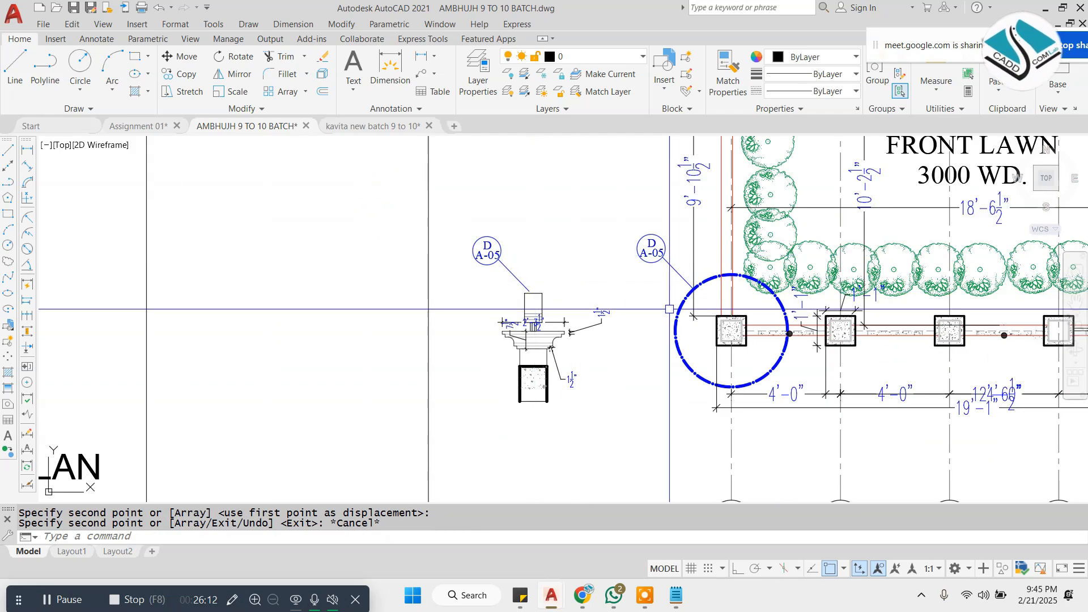
text(co)
key(space)
click(674, 319)
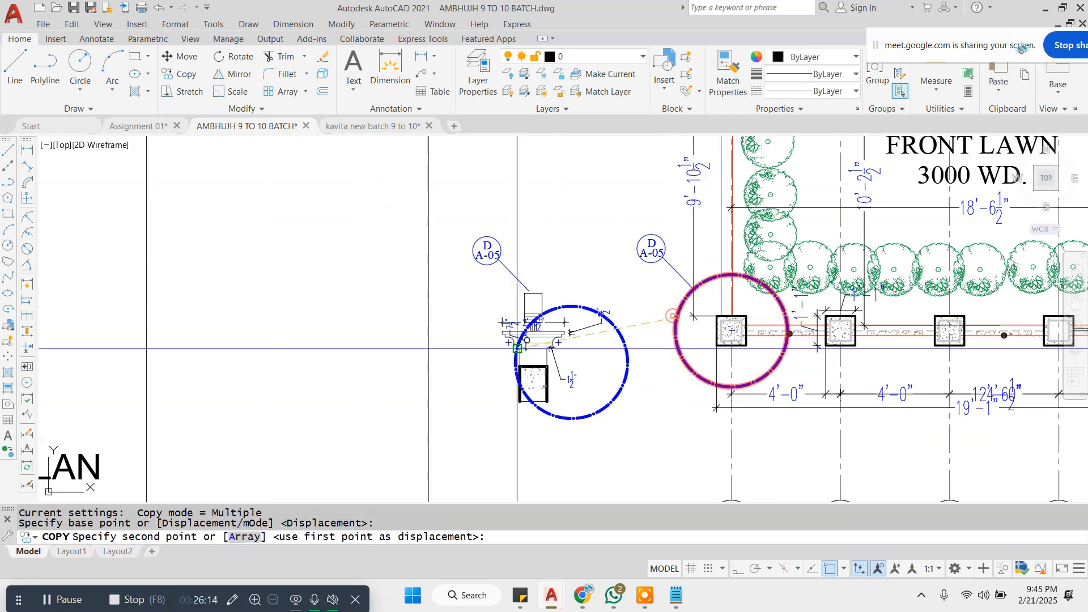
click(477, 328)
key(Escape)
Step: Enlarge the copied dash-dot circle so it encloses the column cap detail and its dimensions
click(557, 293)
click(590, 341)
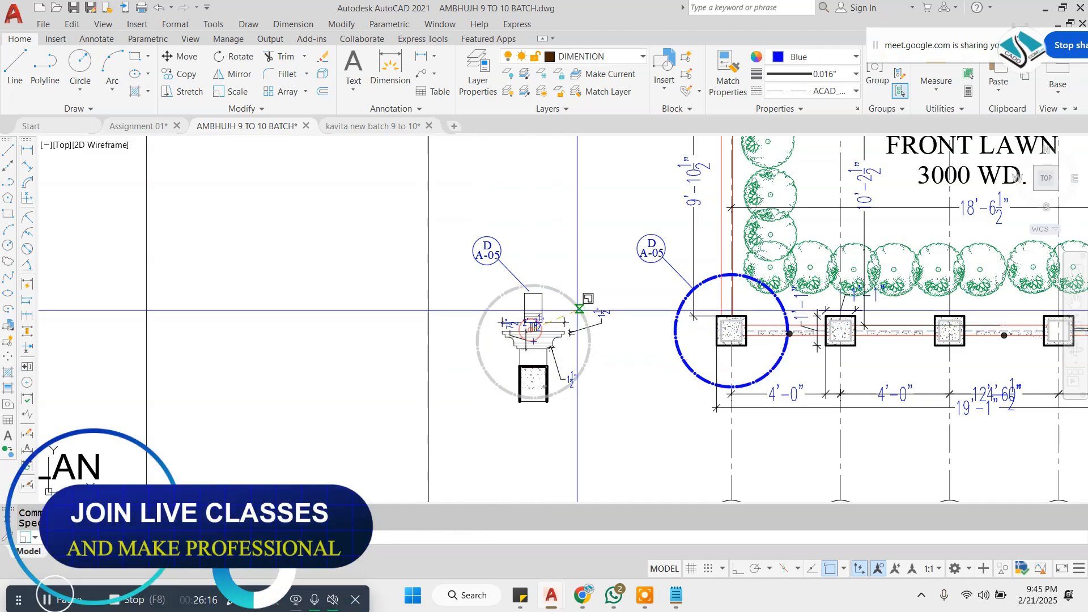
click(593, 304)
key(Escape)
scroll(394, 274, down, 2)
scroll(194, 294, down, 2)
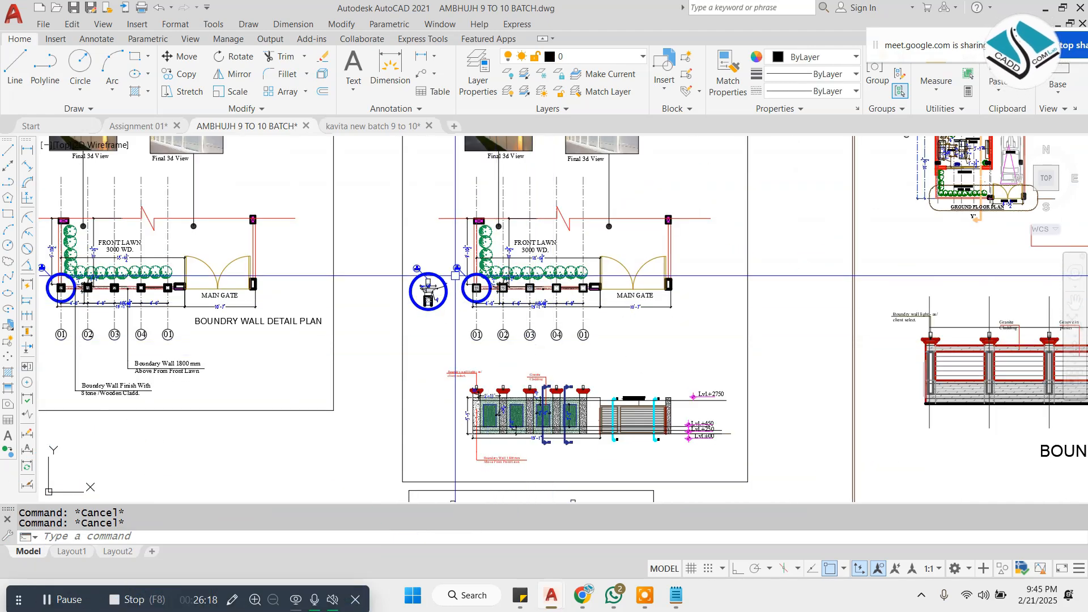
scroll(470, 308, up, 8)
scroll(340, 195, down, 6)
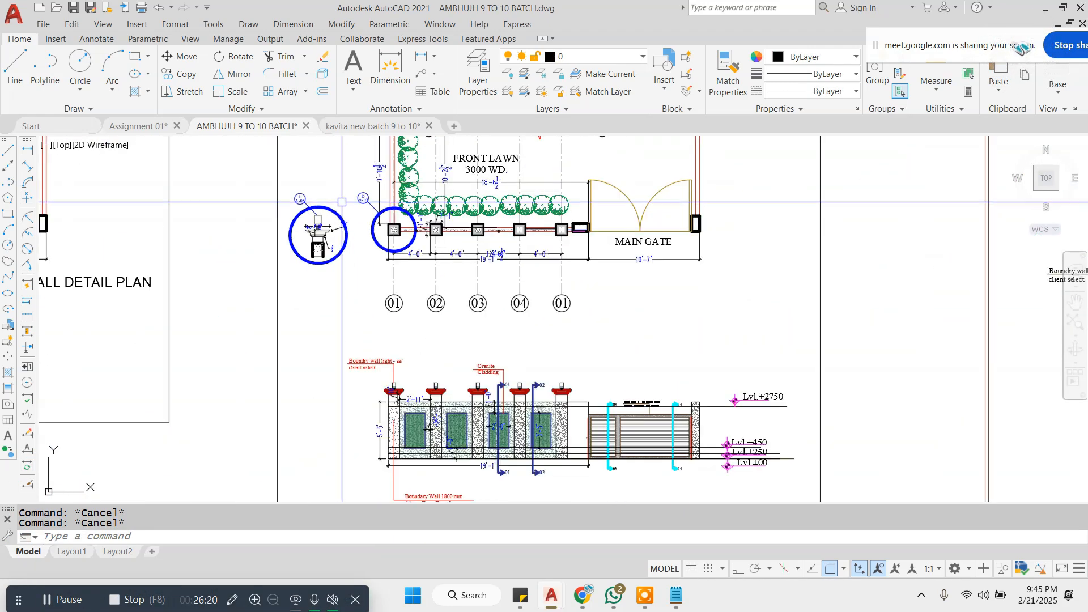
scroll(342, 203, down, 8)
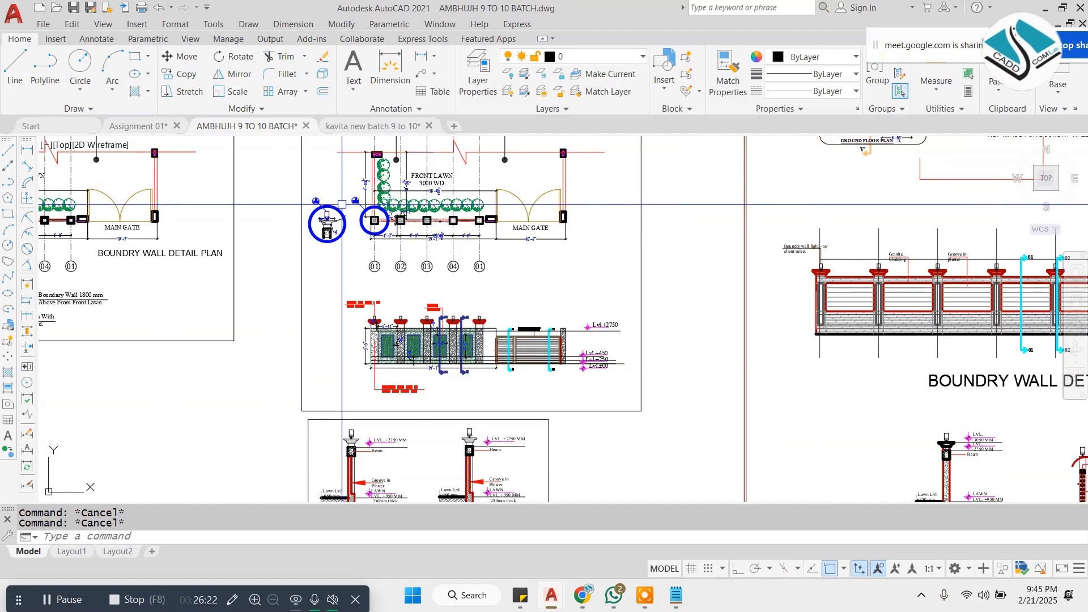
Step: Examine the main gate detail's dimensions and material notes in the reference boundary wall drawing
scroll(789, 250, up, 8)
scroll(743, 266, up, 4)
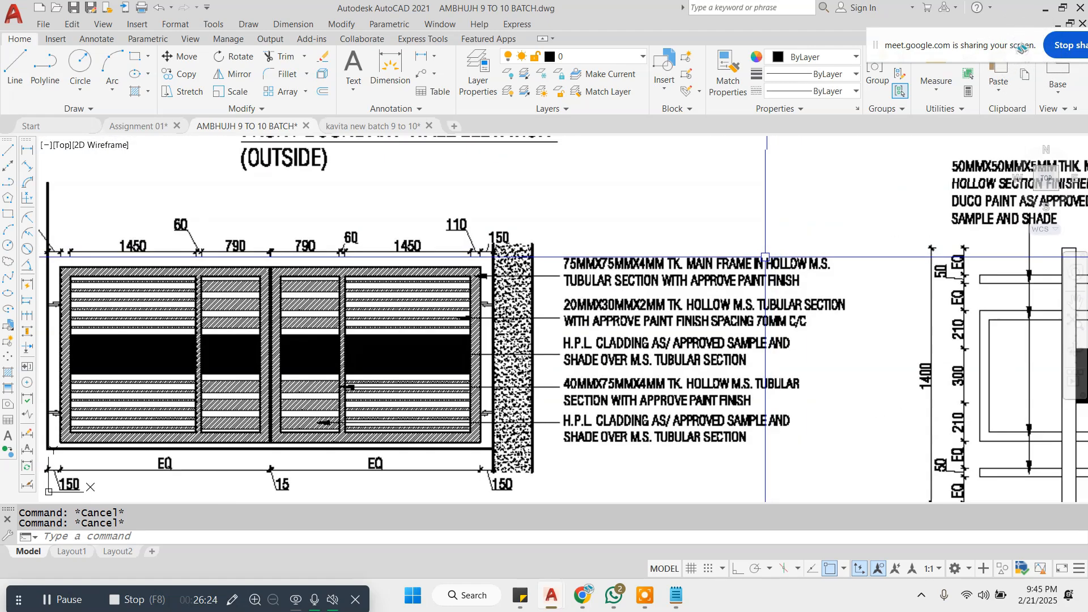
scroll(465, 290, down, 2)
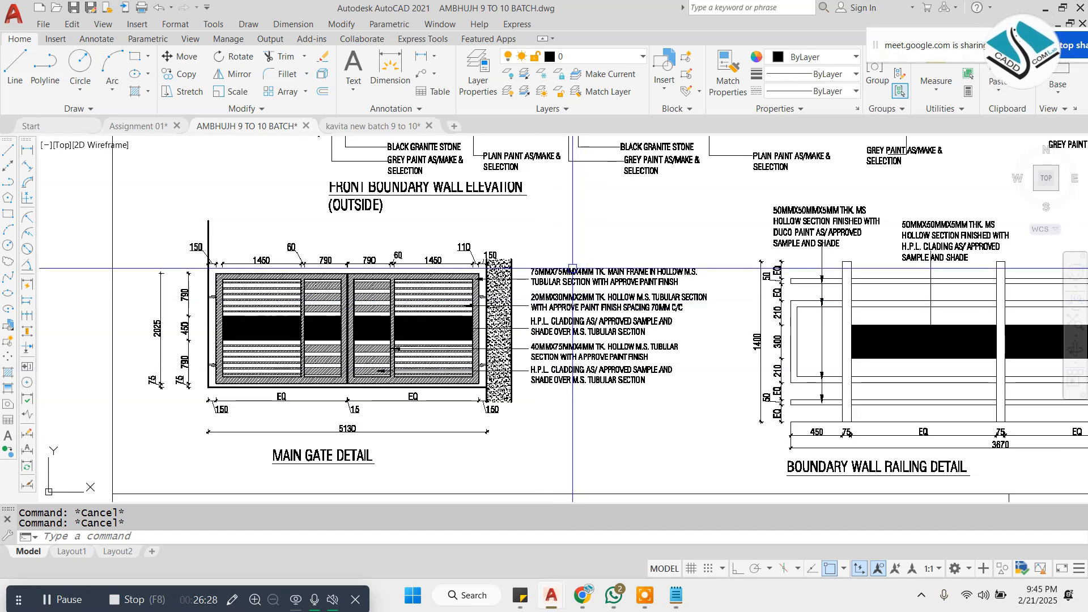
scroll(585, 330, up, 2)
scroll(560, 289, up, 3)
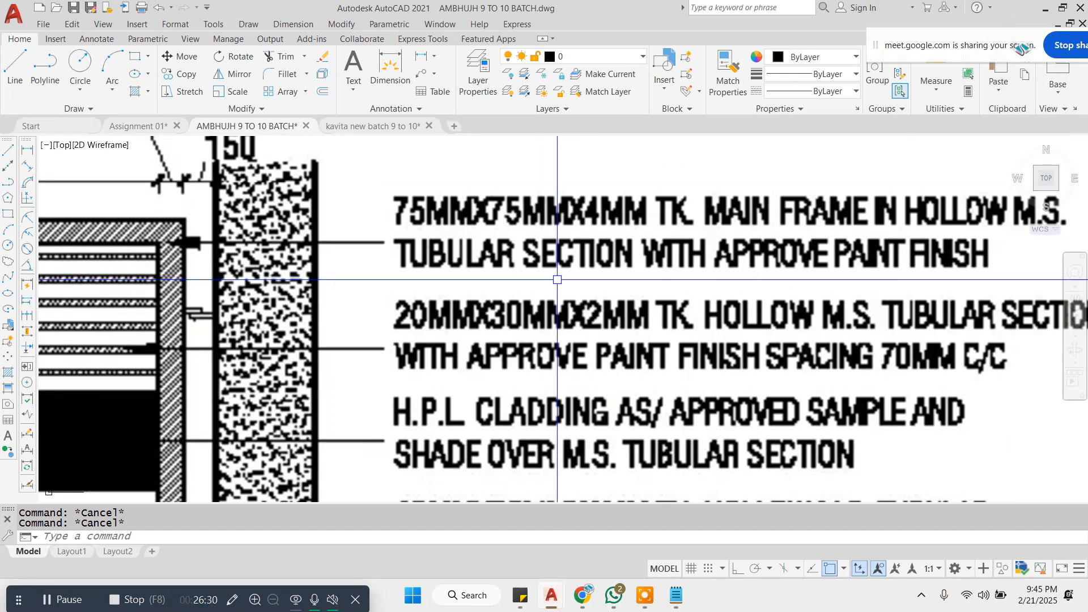
scroll(555, 279, down, 2)
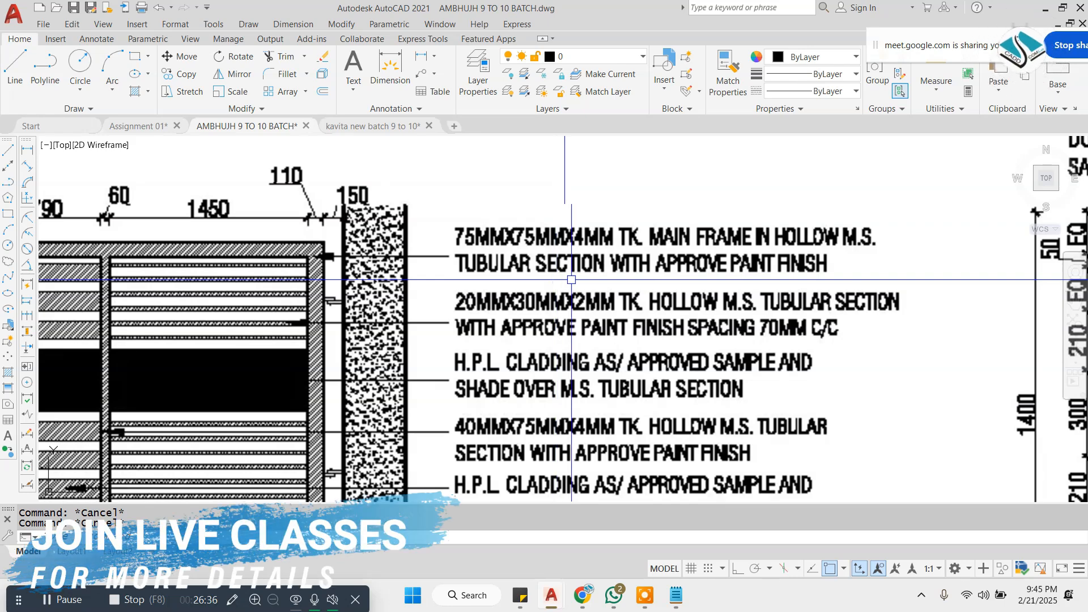
scroll(657, 217, down, 3)
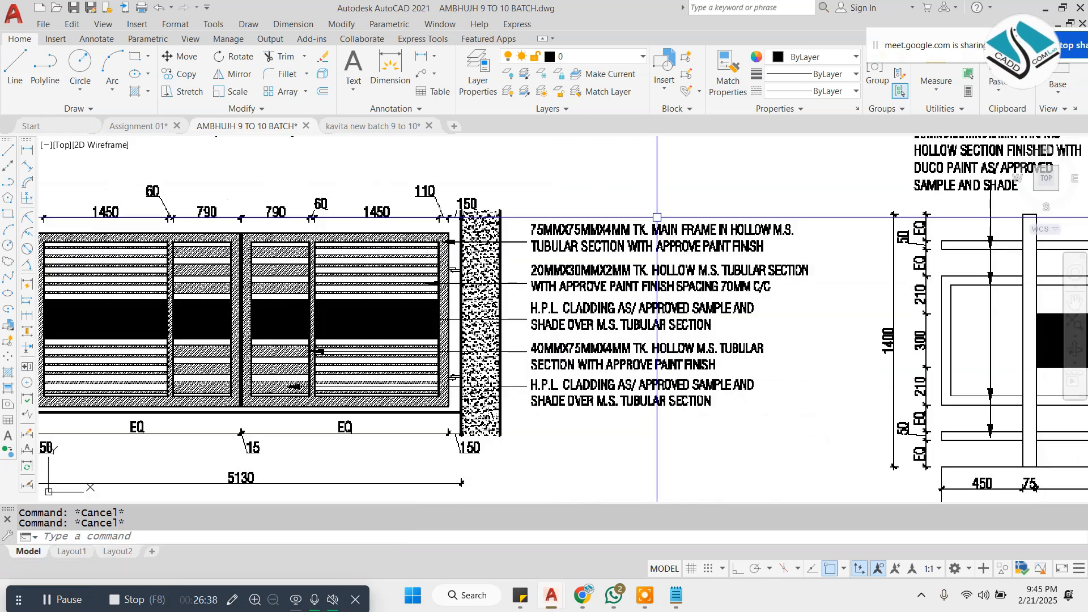
scroll(646, 220, up, 1)
scroll(641, 378, down, 5)
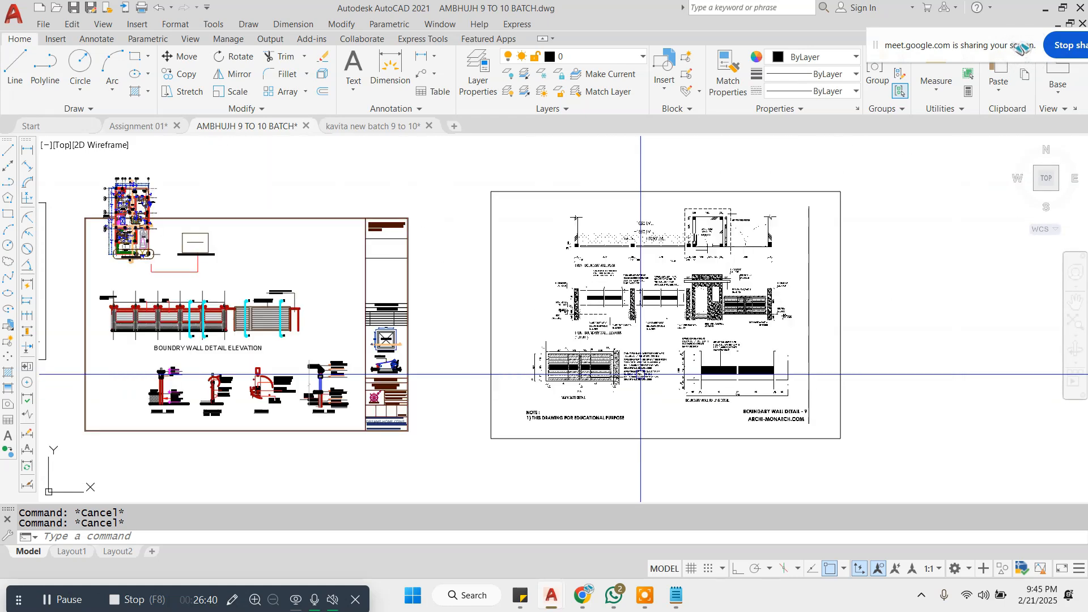
scroll(160, 354, up, 2)
scroll(595, 243, down, 3)
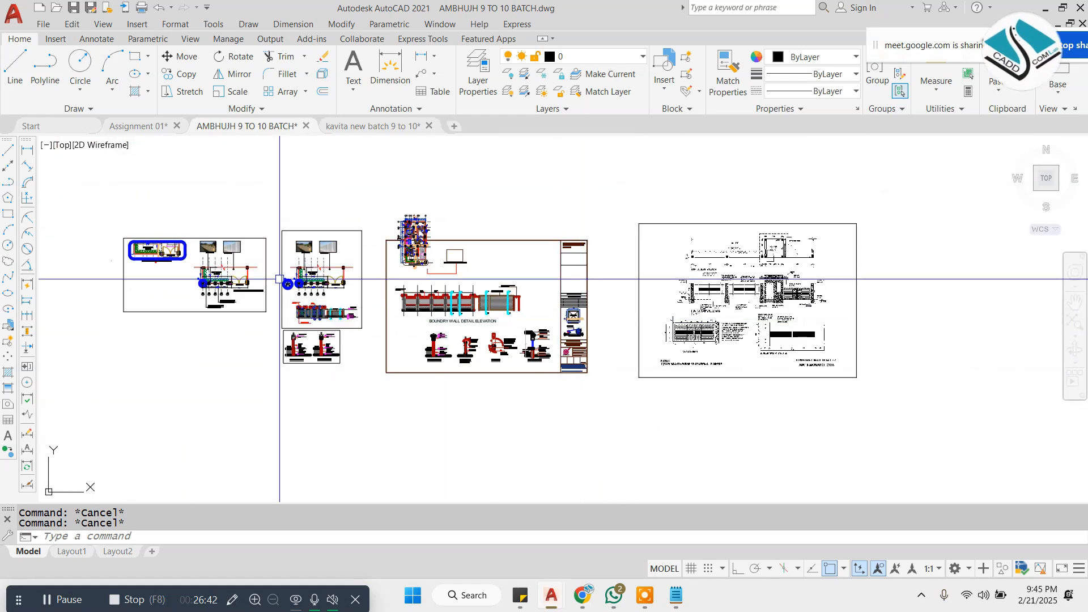
Step: Move the sheet with the annotated plan and elevation, along with the framed sections, to the opposite side of the neighbouring plan sheet
scroll(599, 235, up, 3)
click(565, 149)
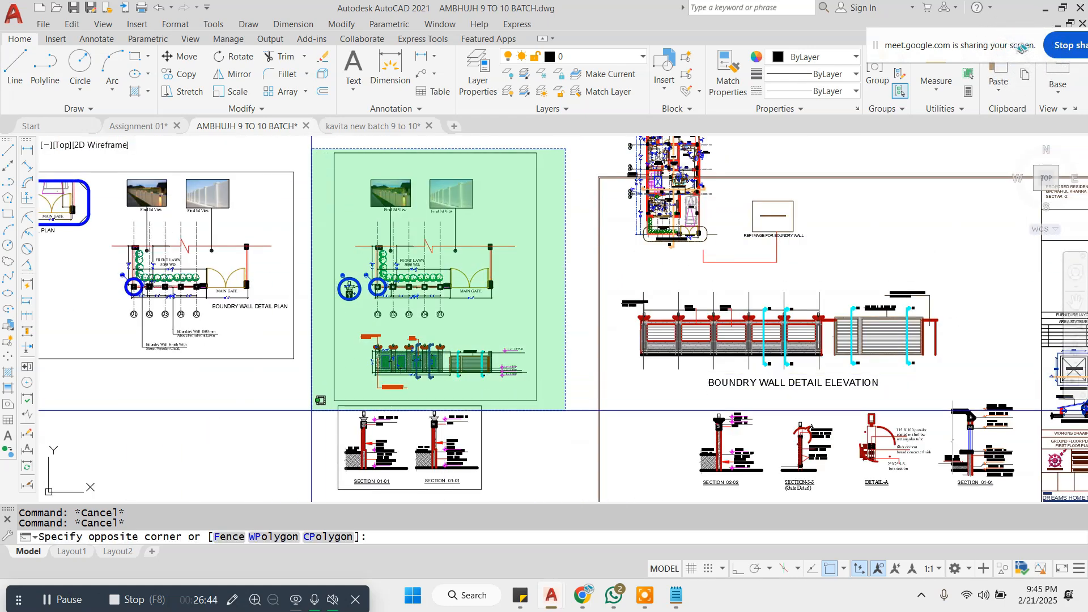
click(308, 489)
scroll(466, 346, down, 2)
text(m)
key(Return)
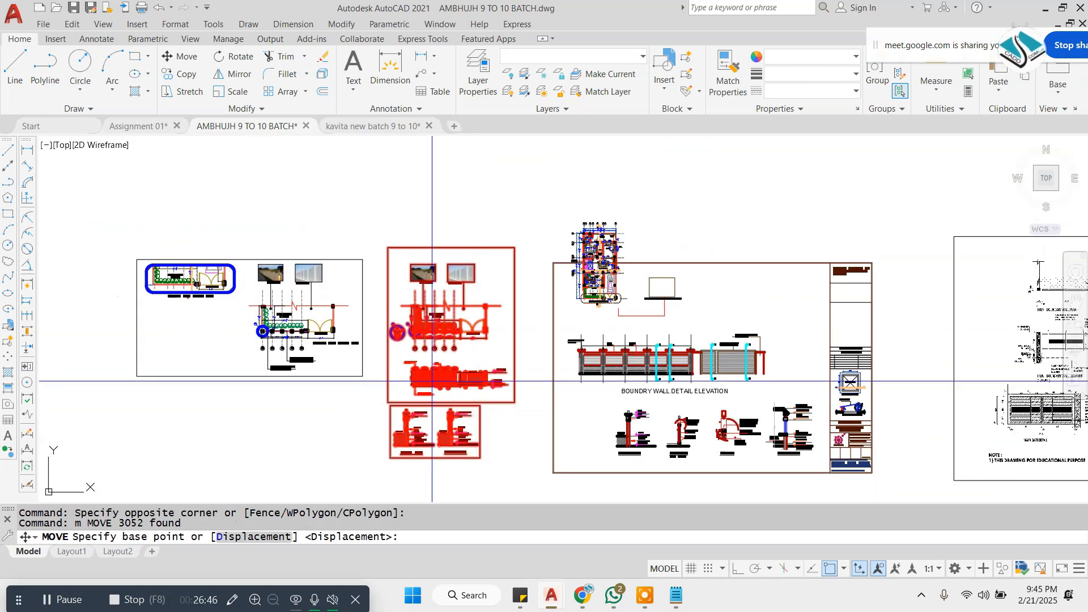
click(412, 373)
scroll(526, 354, down, 4)
scroll(403, 386, up, 4)
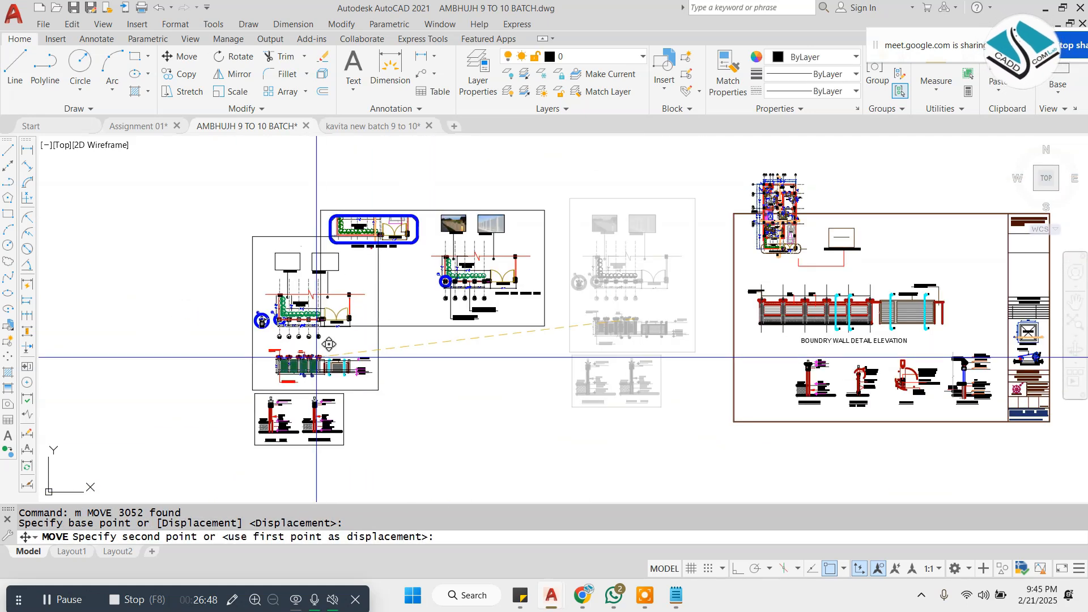
click(255, 317)
key(Escape)
Step: Move the framed pair of SECTION 01-01 drawings into the empty space below the blue-outlined boundary wall plan in the adjacent sheet
scroll(219, 372, up, 4)
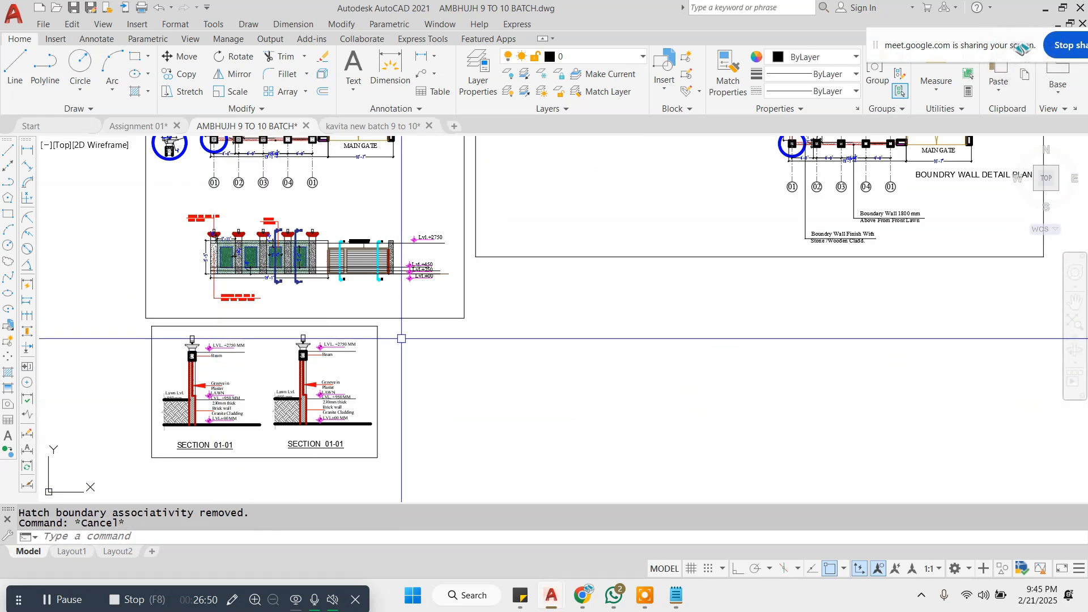
click(410, 325)
click(170, 481)
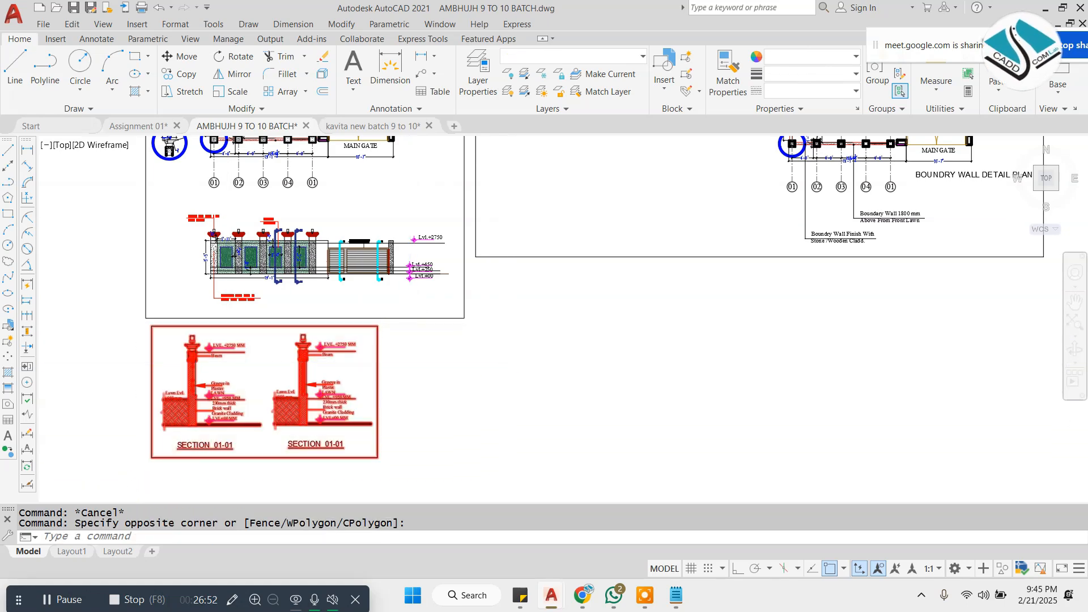
scroll(510, 365, down, 2)
text(m)
key(Return)
click(366, 381)
key(Escape)
scroll(583, 235, down, 2)
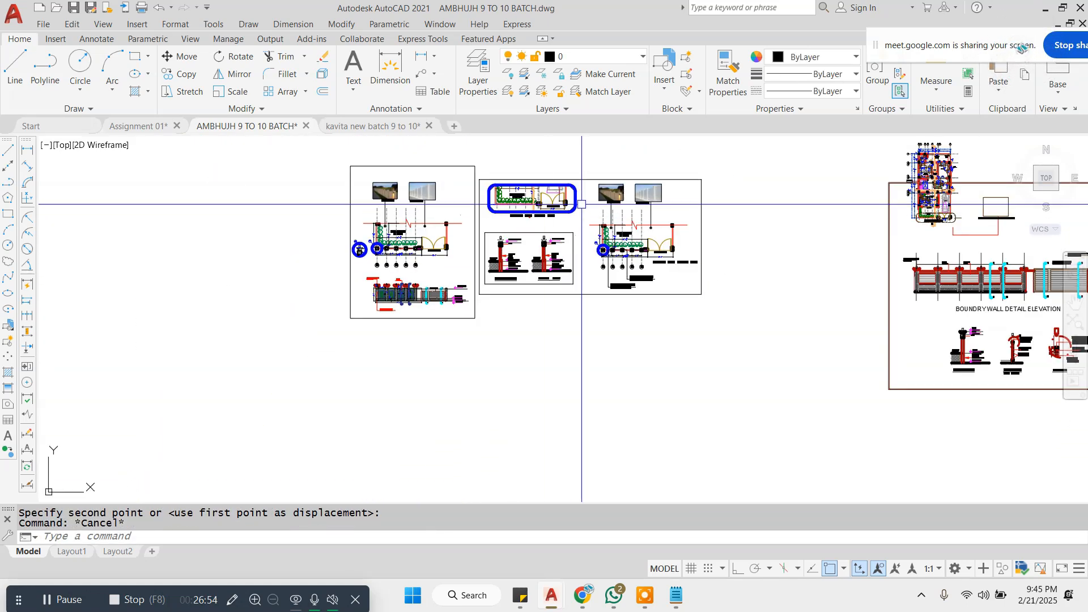
scroll(559, 244, up, 4)
key(Escape)
scroll(711, 322, up, 4)
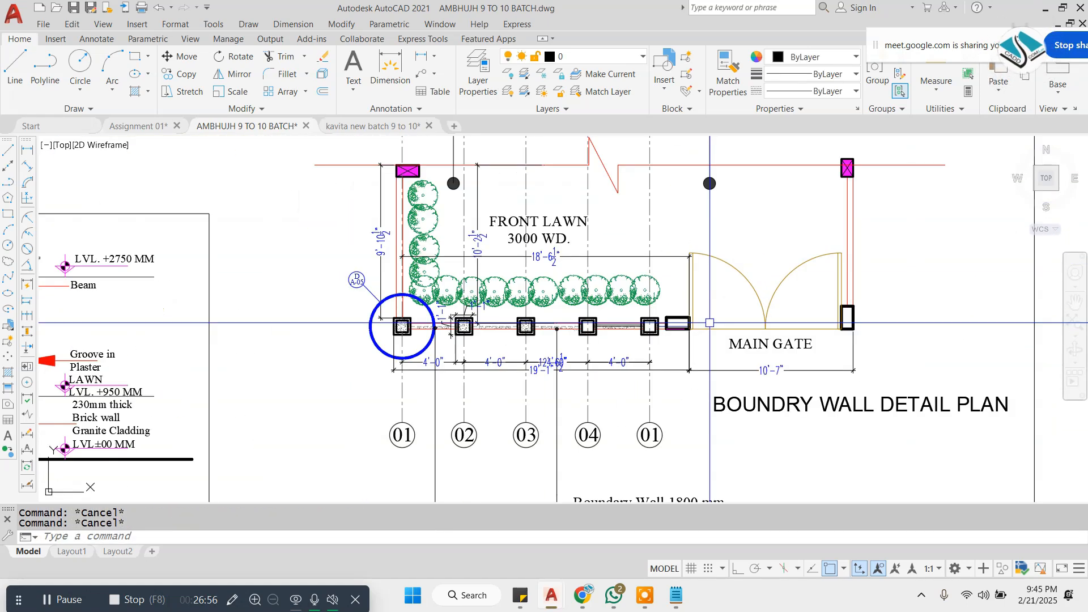
scroll(510, 296, down, 3)
scroll(413, 355, up, 3)
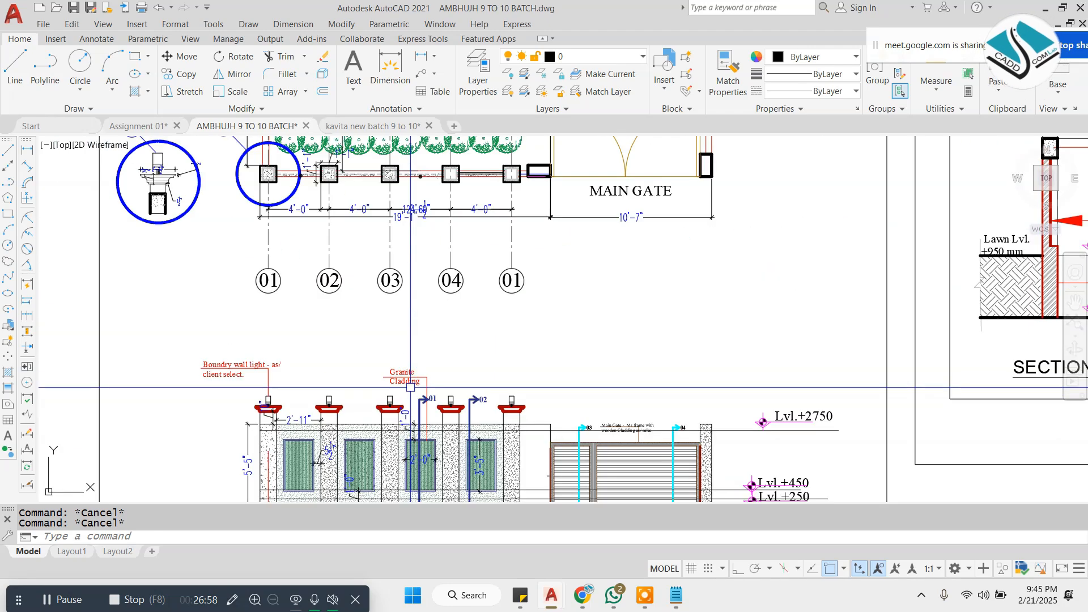
Step: Switch to Chrome, close the 1b85.jpg house exterior image and return to the boundary wall image results
mouse_move(582, 595)
click(517, 481)
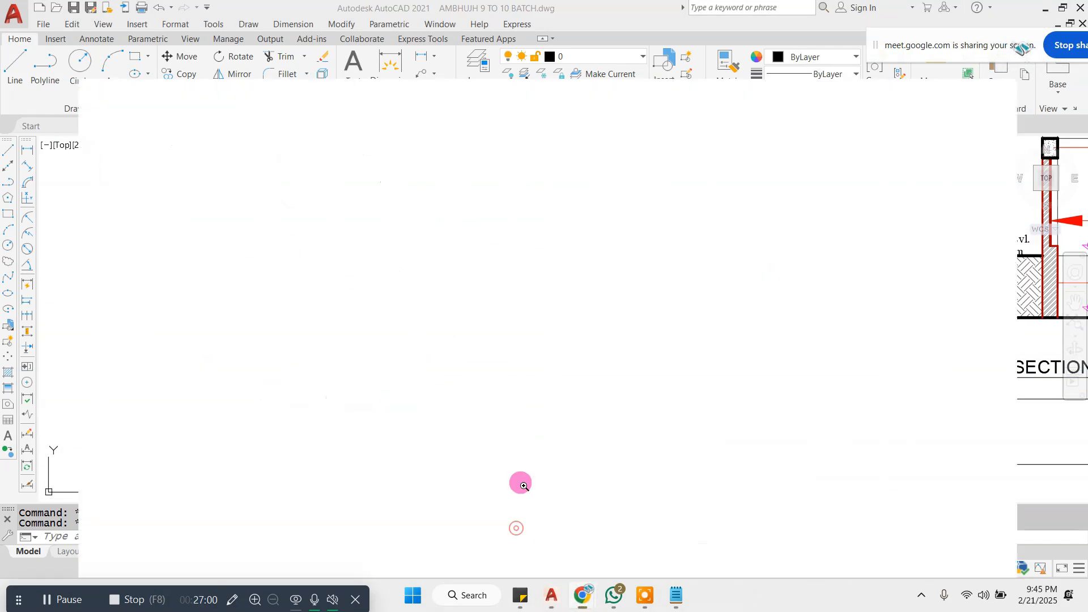
click(917, 14)
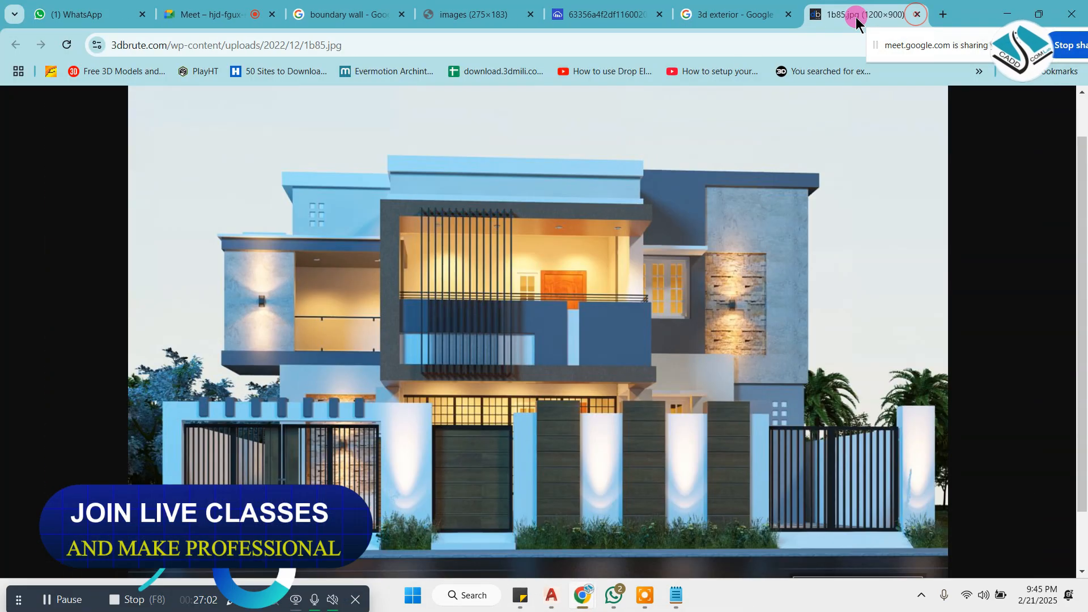
click(917, 14)
click(399, 14)
Step: Preview the two modern Pinterest boundary wall designs in the image results and look through their related images
scroll(485, 306, down, 5)
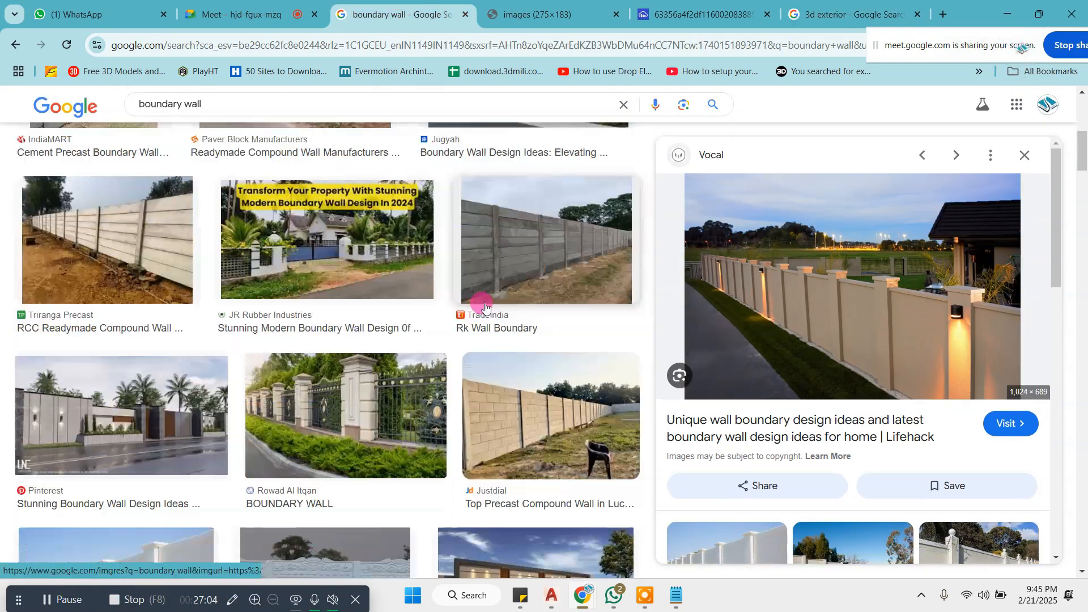
scroll(485, 307, down, 2)
click(89, 232)
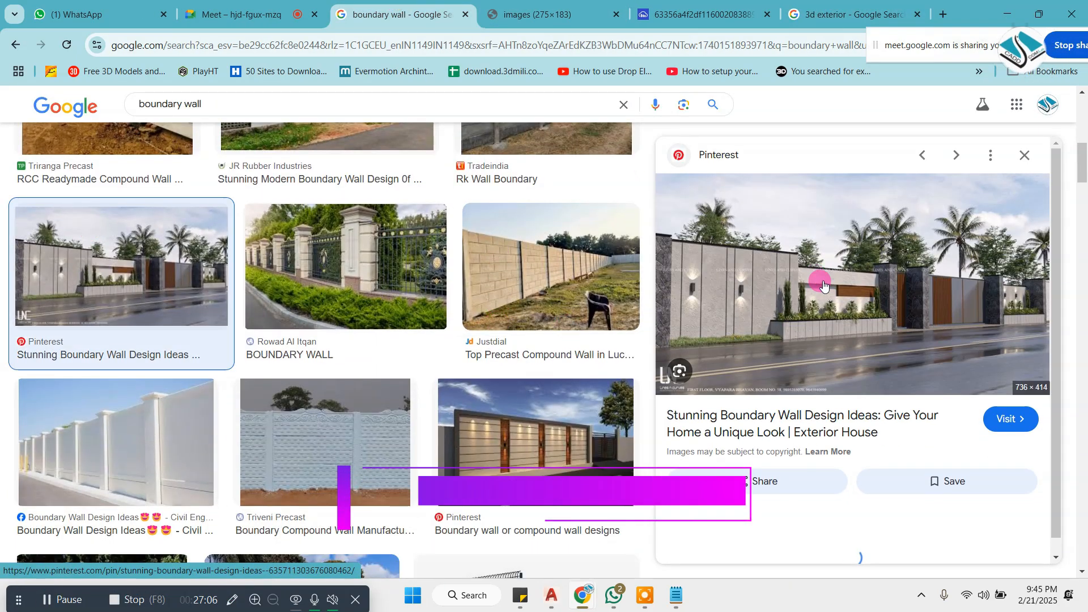
scroll(823, 266, down, 3)
click(478, 413)
scroll(825, 277, down, 1)
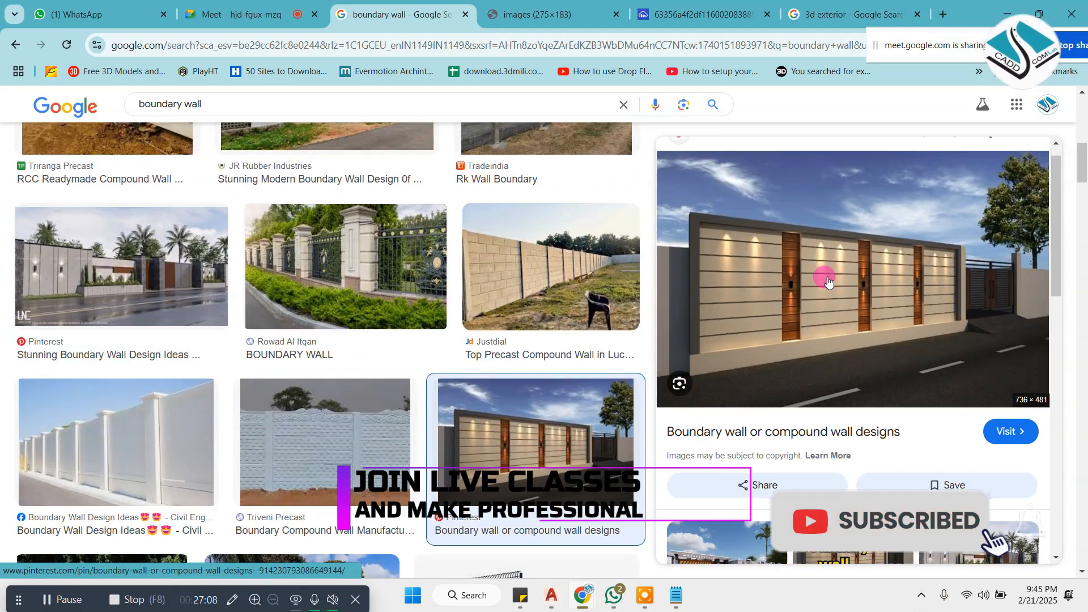
scroll(828, 280, down, 5)
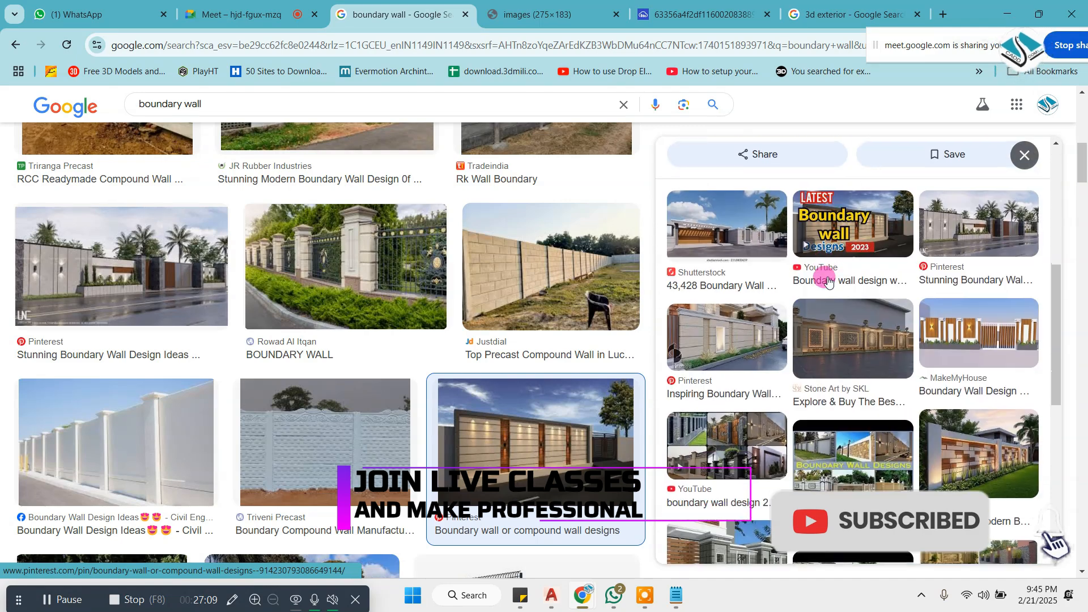
Step: Preview the MakeMyHouse boundary wall design with gate and browse further boundary wall examples in the image results
click(970, 320)
scroll(851, 256, down, 5)
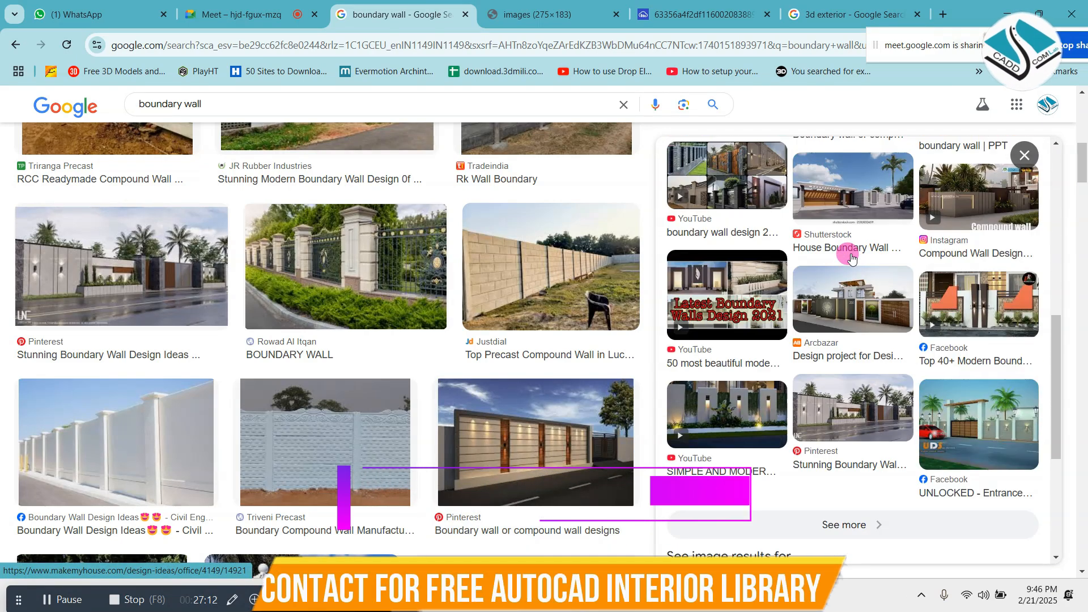
scroll(850, 257, down, 1)
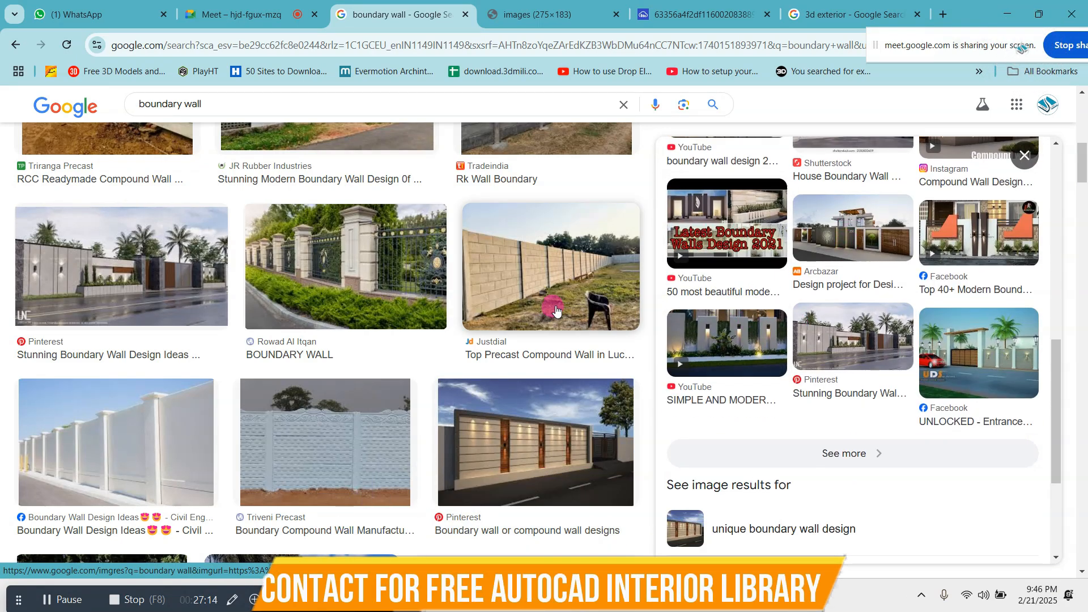
scroll(556, 309, down, 10)
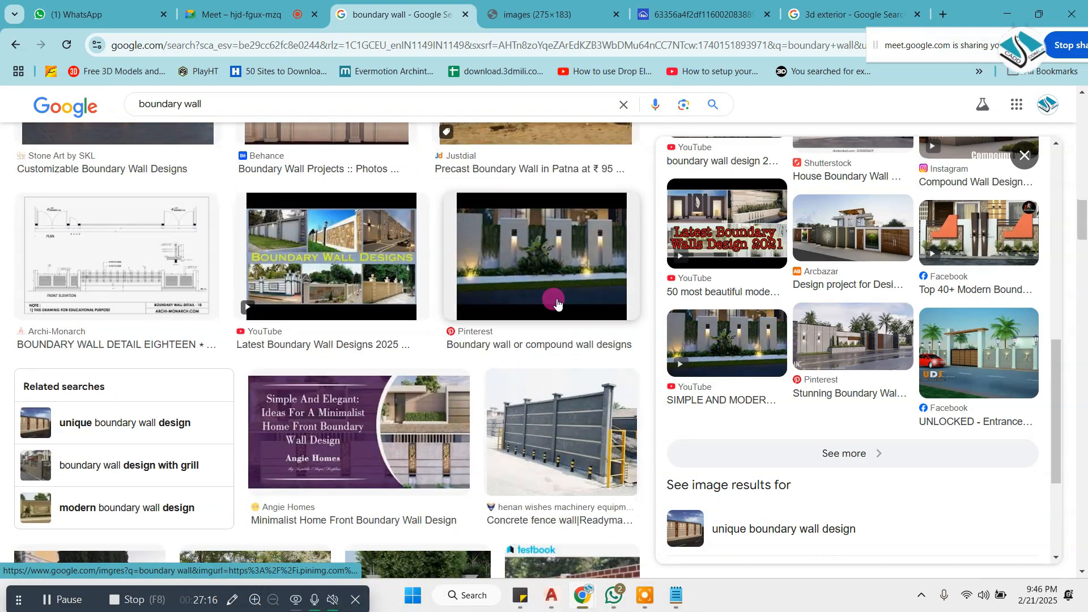
scroll(557, 303, down, 9)
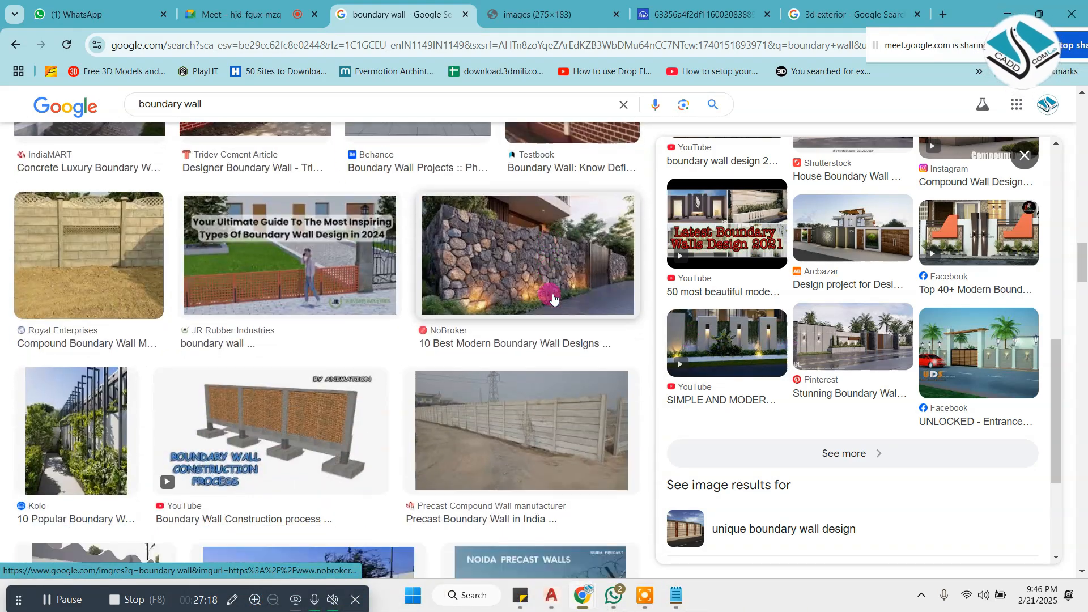
scroll(553, 298, down, 4)
scroll(878, 331, down, 1)
click(881, 332)
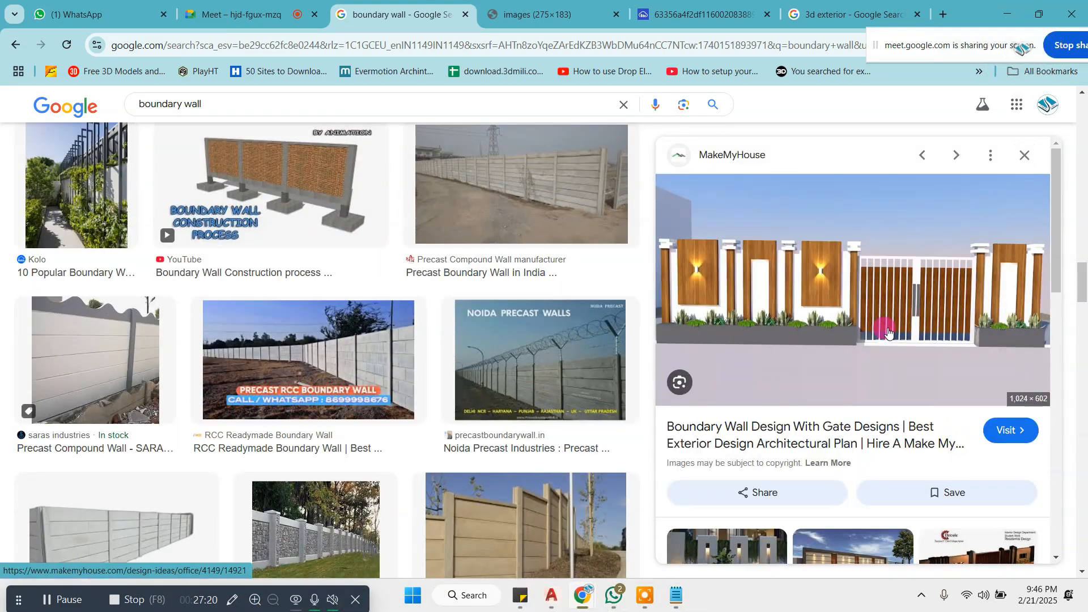
Step: Switch back to AutoCAD and erase the reference sheet containing the boundary wall detail elevation and title block
key(alt+Tab)
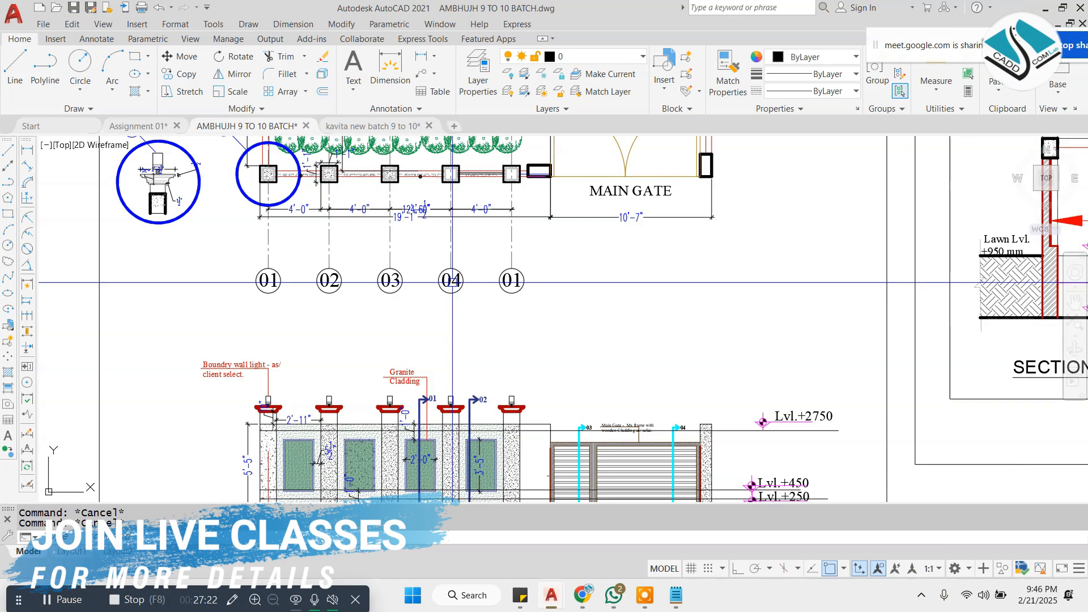
scroll(480, 312, down, 6)
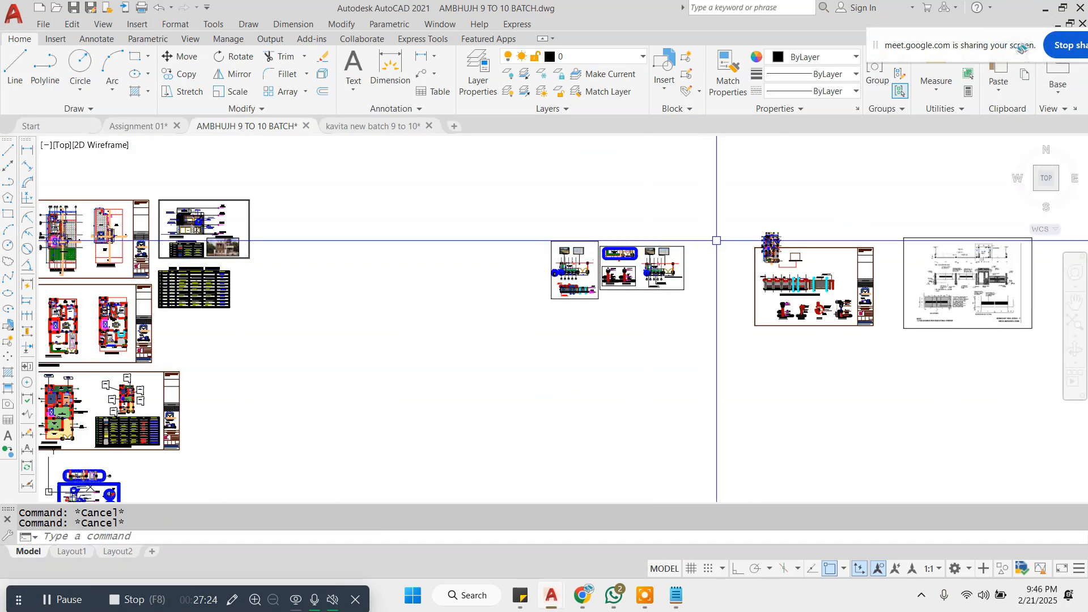
click(717, 212)
click(891, 369)
text(e)
key(Return)
key(Escape)
Step: Erase the small leftover fragments where the reference elevation sheet stood
click(964, 209)
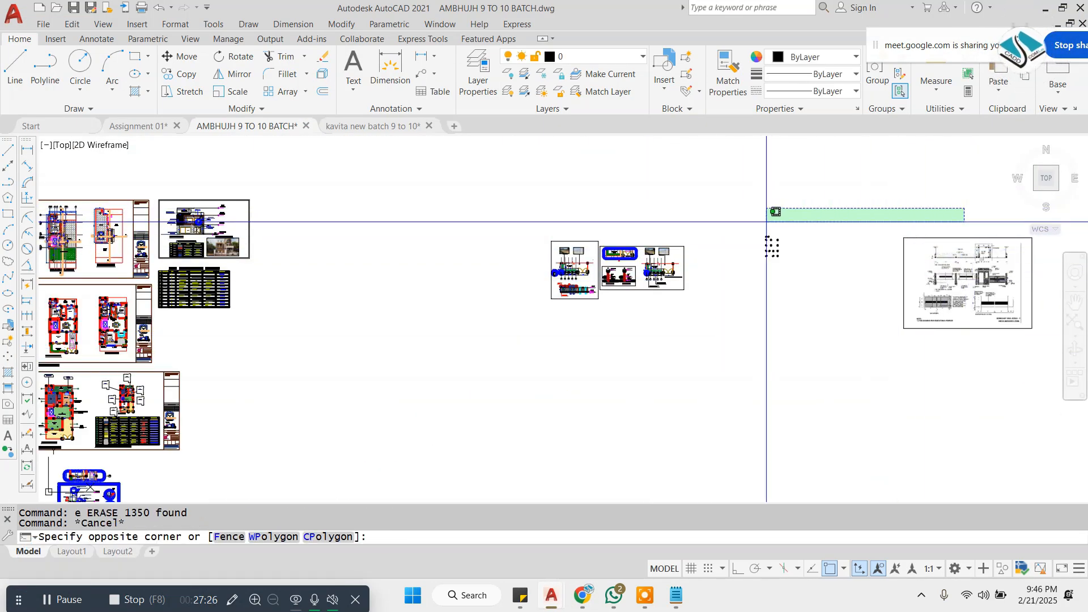
key(Escape)
click(793, 221)
click(724, 286)
text(e)
key(Escape)
Step: Move the boundary wall reference image closer to the two boundary wall sheets
click(942, 211)
click(874, 281)
text(m)
click(941, 280)
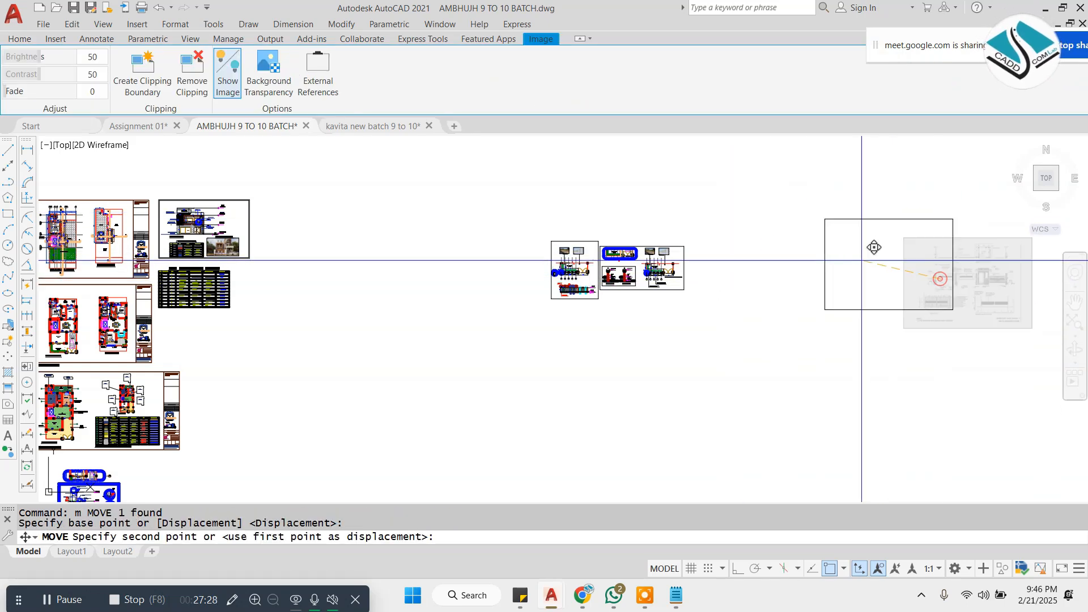
click(807, 258)
key(Escape)
key(Escape)
Step: Draw one large rectangle around both boundary wall sheets to frame them together
scroll(656, 220, up, 6)
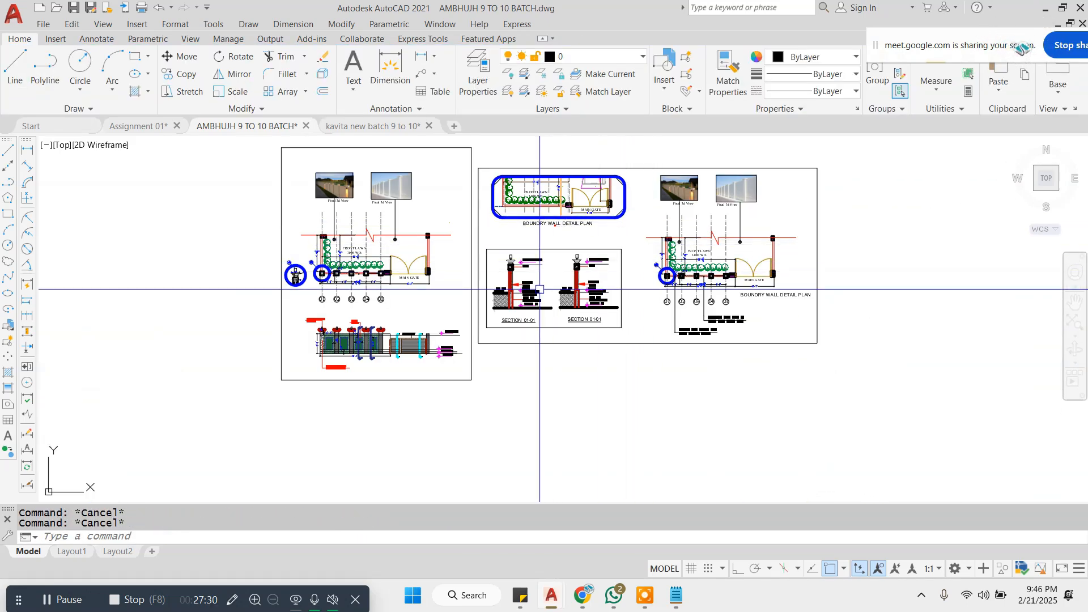
scroll(539, 293, down, 2)
text(rec)
key(Return)
click(349, 187)
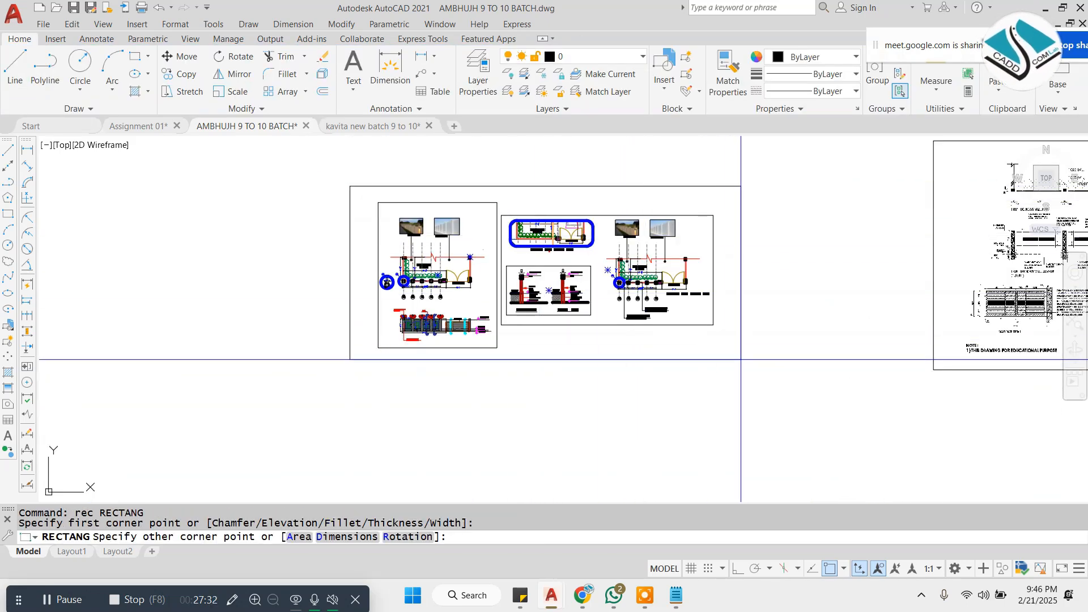
click(737, 360)
scroll(728, 355, down, 6)
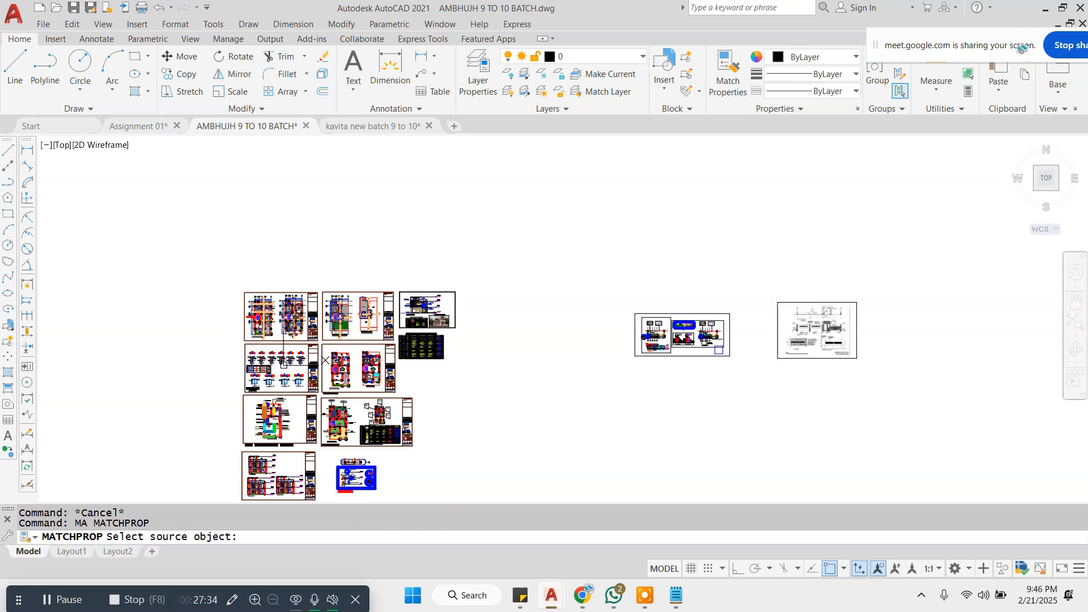
scroll(283, 363, up, 2)
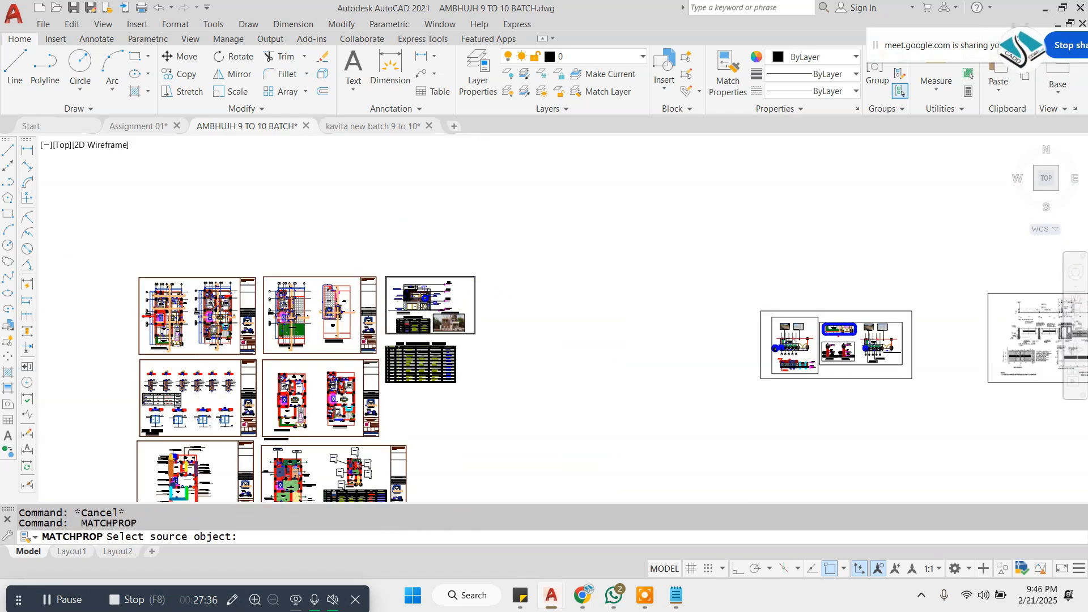
key(Escape)
Step: Move the framed boundary wall sheets over to the other project sheets, just below the wall construction details table
scroll(507, 283, down, 2)
click(785, 296)
click(626, 372)
text(m)
key(Return)
click(730, 330)
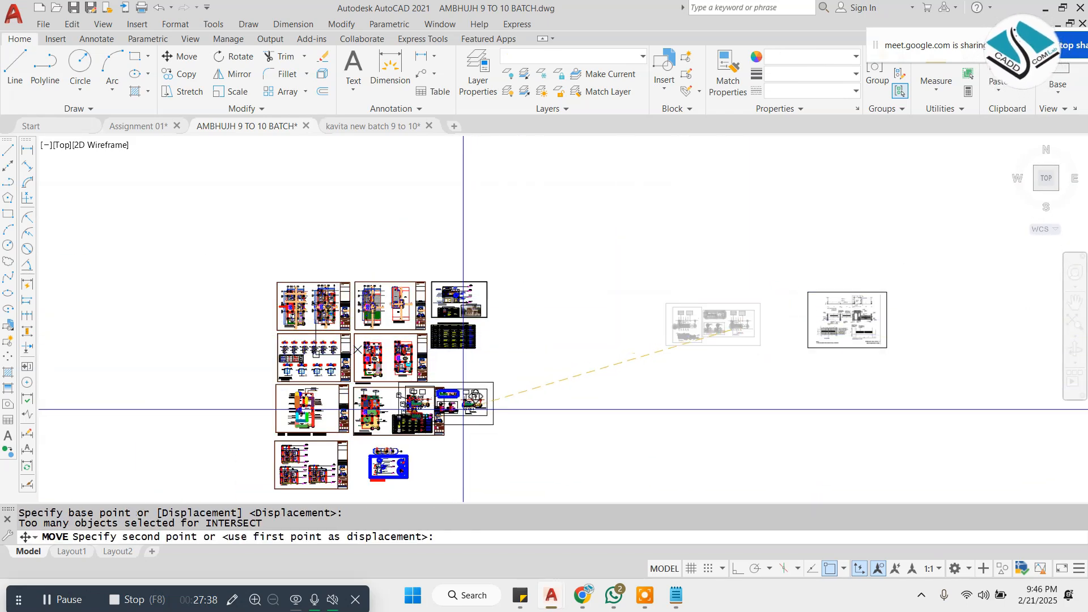
scroll(572, 310, up, 6)
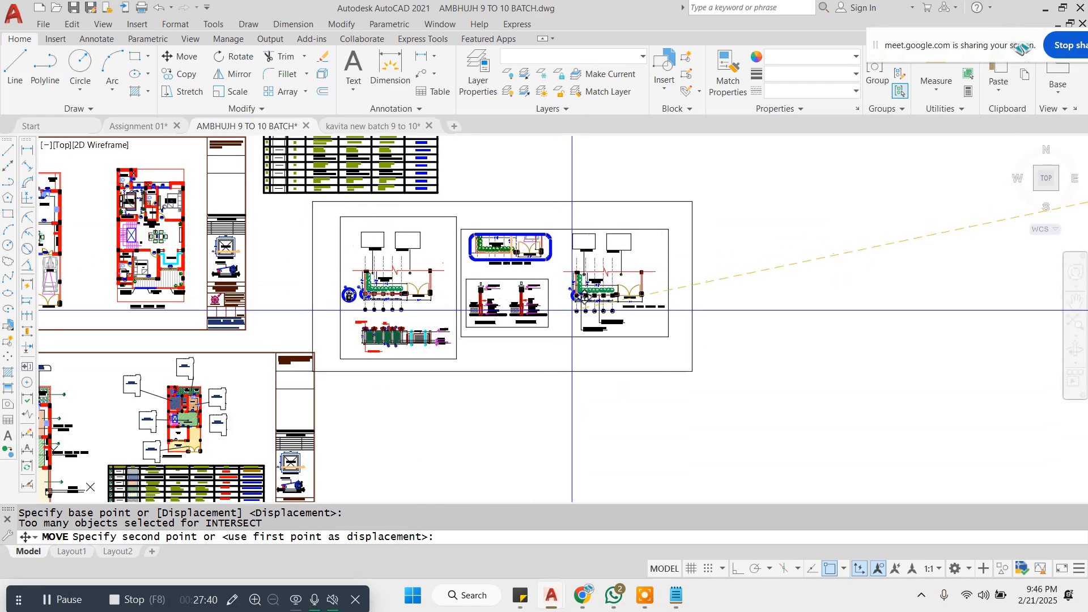
key(Escape)
scroll(579, 267, up, 4)
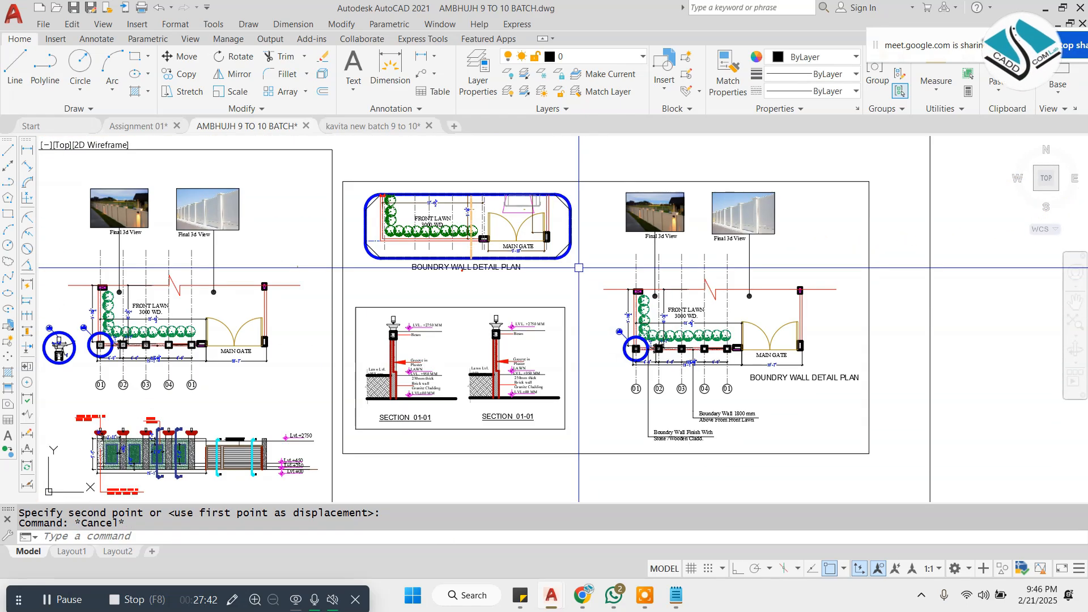
scroll(578, 268, down, 4)
scroll(504, 288, down, 4)
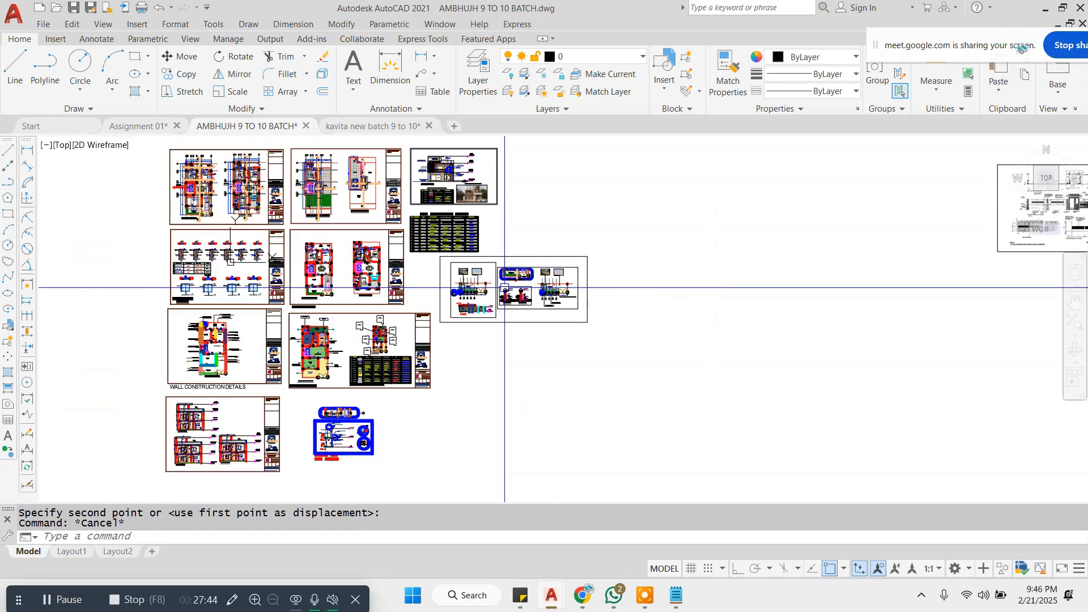
scroll(393, 182, down, 1)
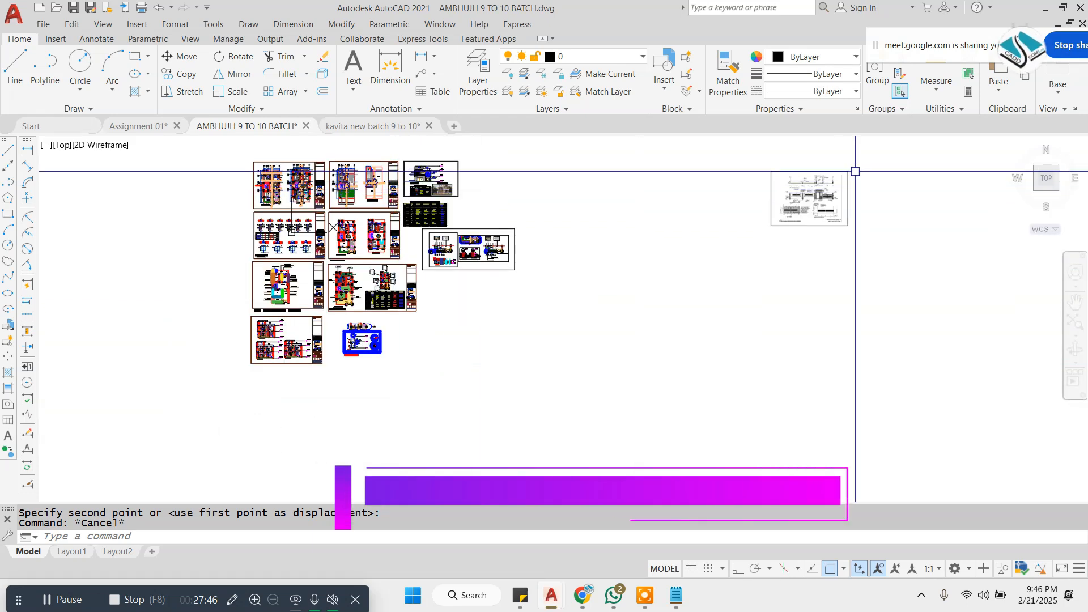
Step: Erase the boundary wall reference image standing apart from the project sheets
click(881, 176)
click(744, 221)
text(e)
key(Return)
scroll(385, 187, up, 1)
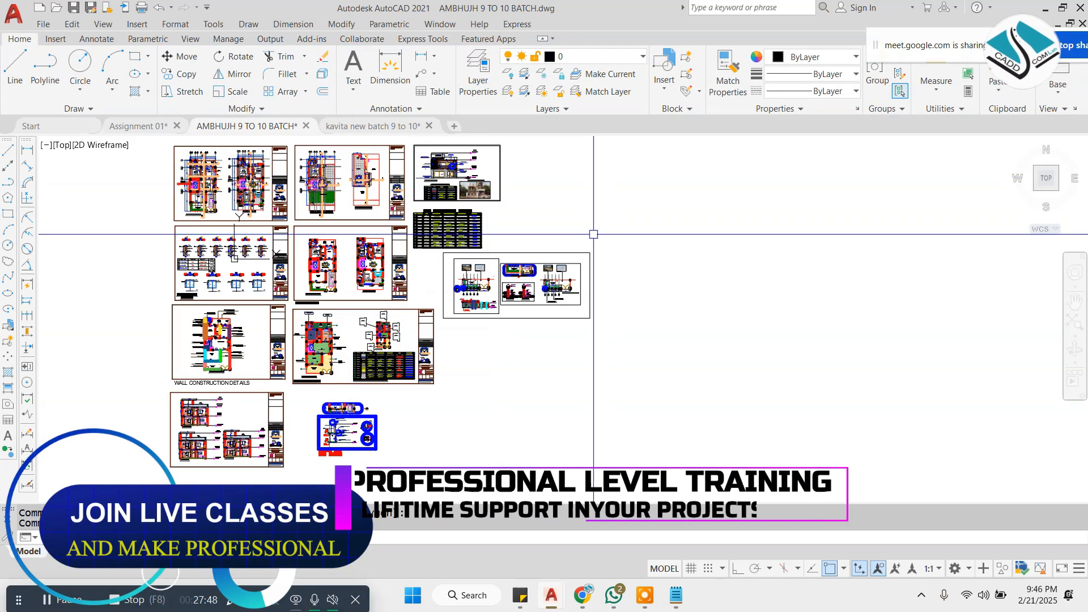
scroll(477, 219, down, 1)
scroll(413, 223, up, 1)
click(231, 600)
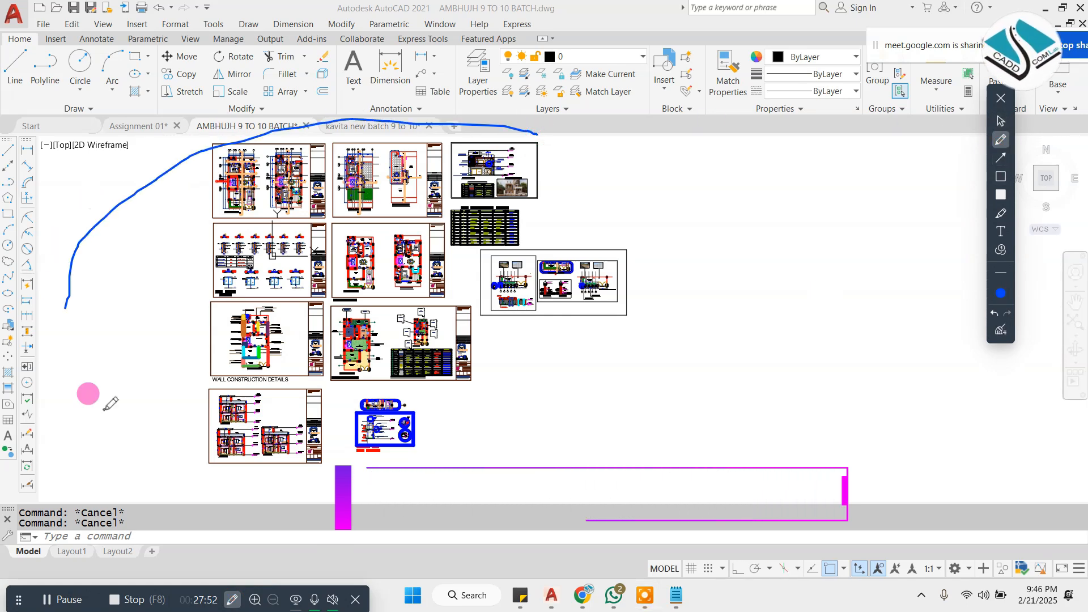
mouse_move(88, 393)
mouse_down()
mouse_move(759, 250)
mouse_move(529, 143)
mouse_up()
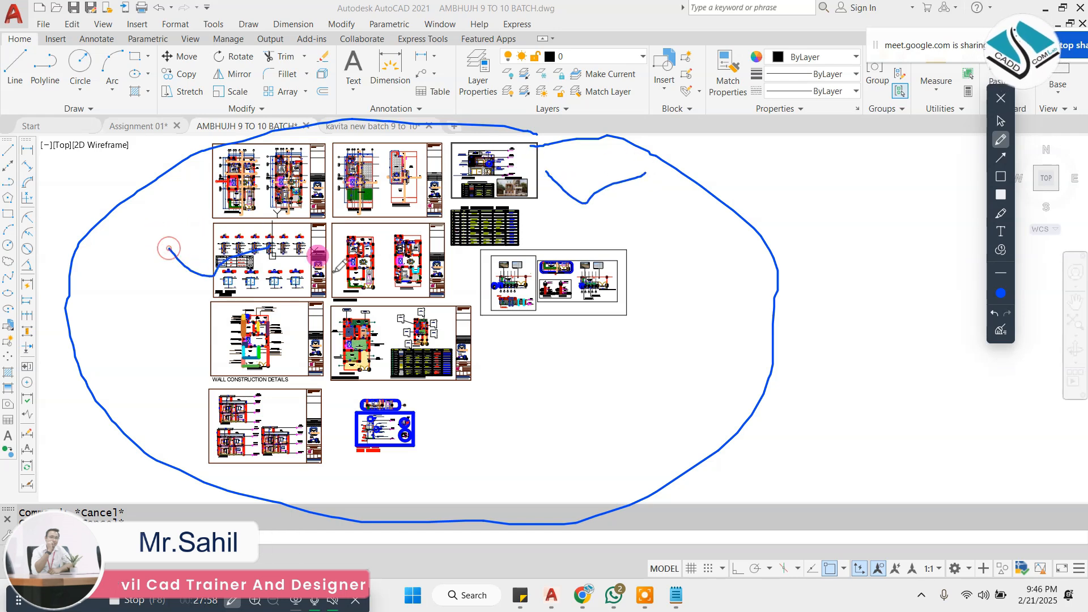
drag(201, 331, 263, 308)
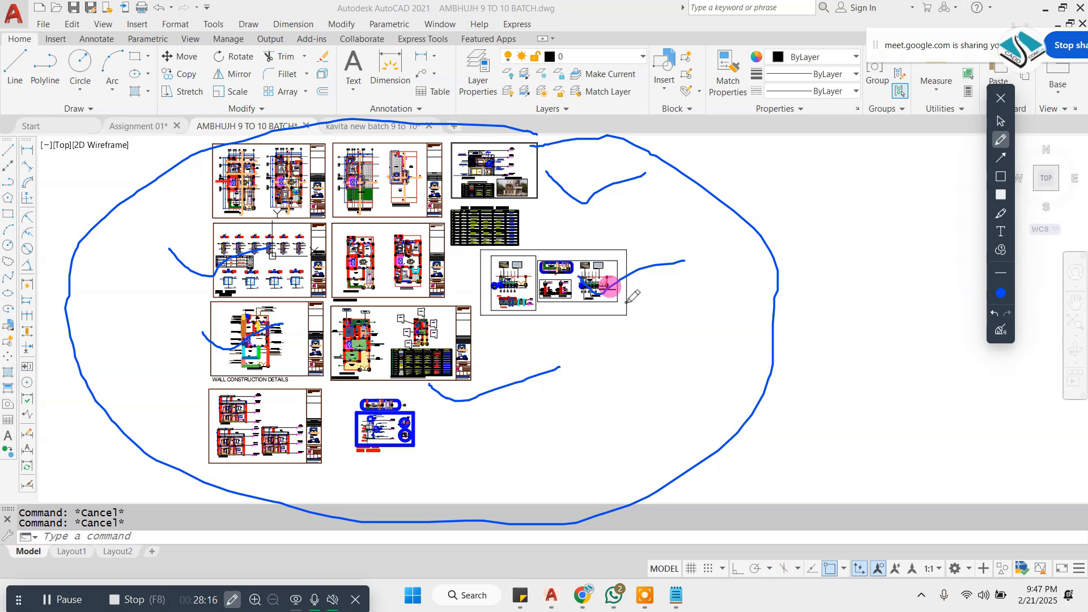
click(1000, 331)
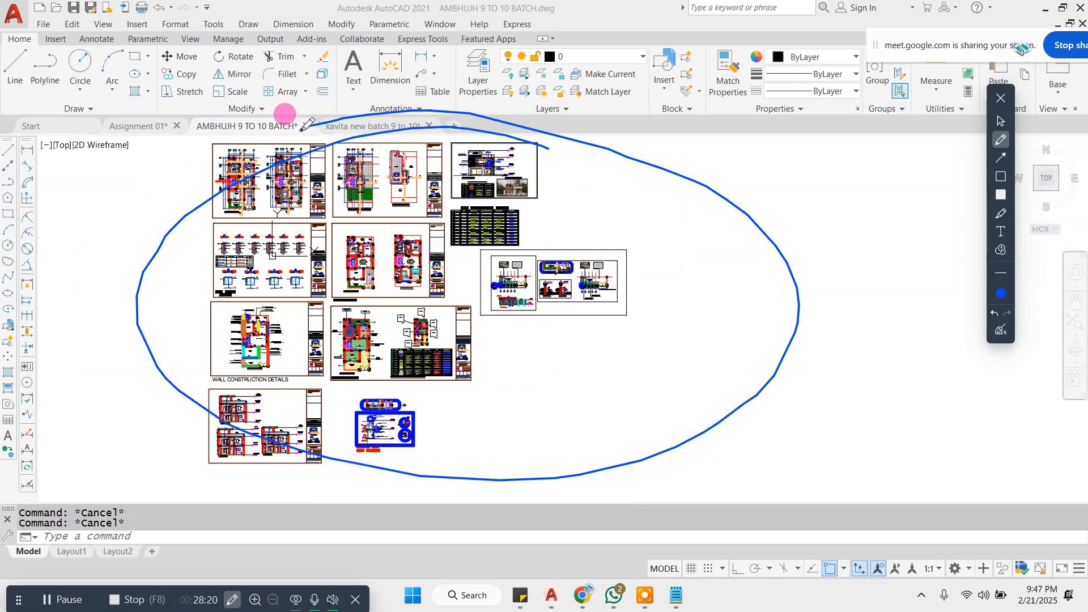
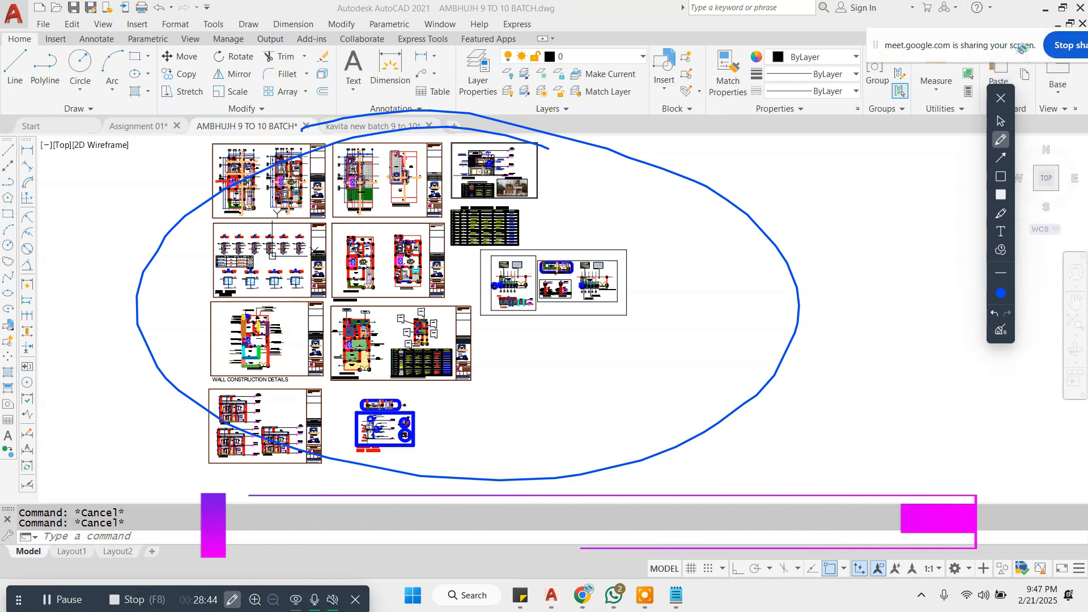
click(1001, 330)
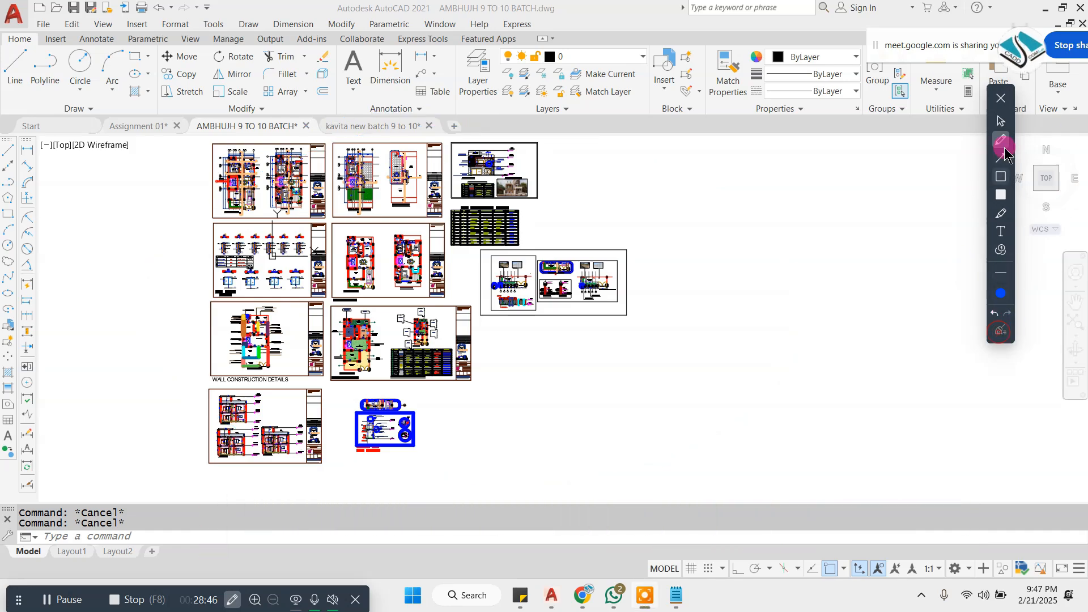
click(1004, 106)
Step: Fill the upper-floor wall areas around the windows in the front elevation with a gradient using 248,215,49 for both colours
scroll(492, 159, up, 6)
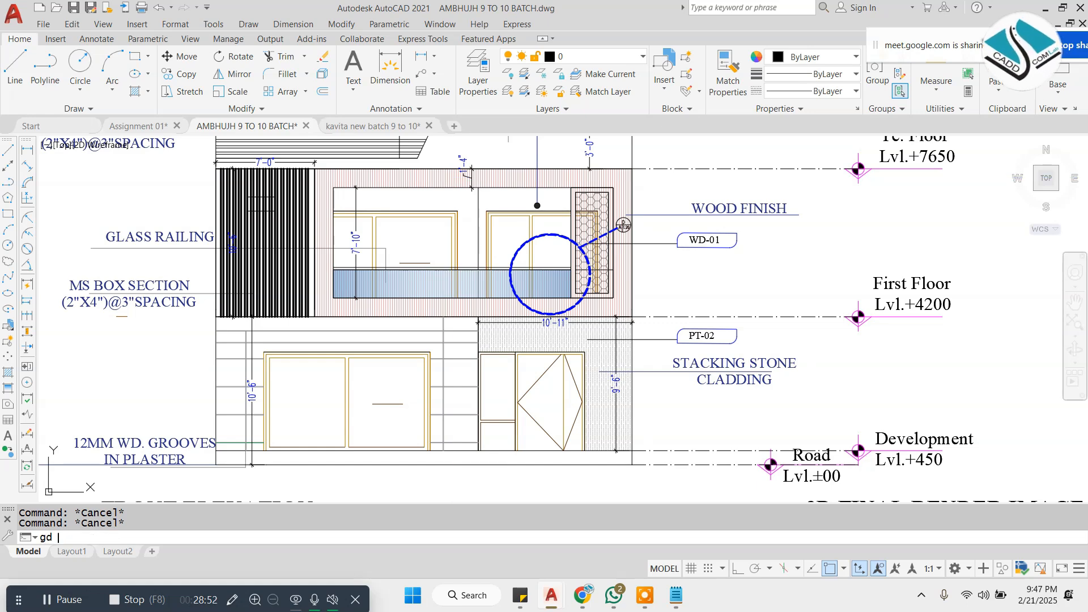
key(Return)
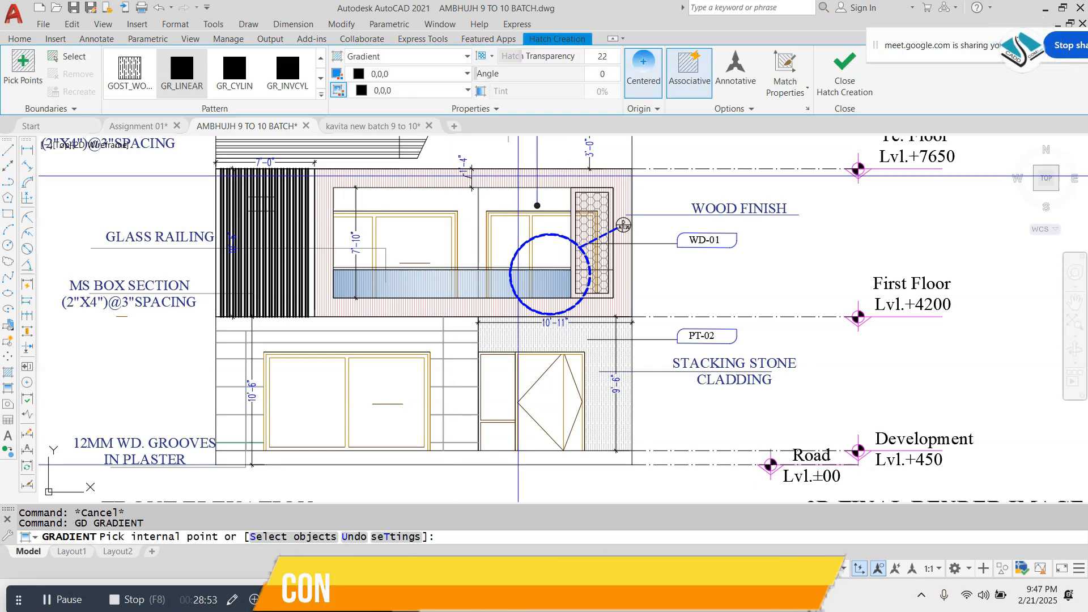
click(396, 73)
click(369, 107)
click(408, 90)
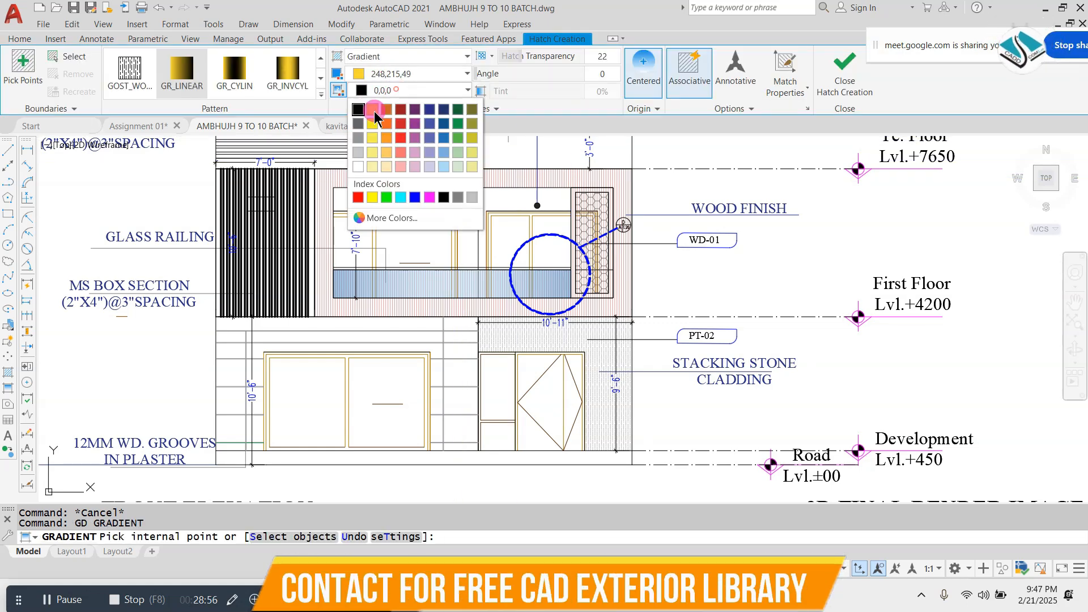
click(369, 123)
click(450, 203)
click(514, 202)
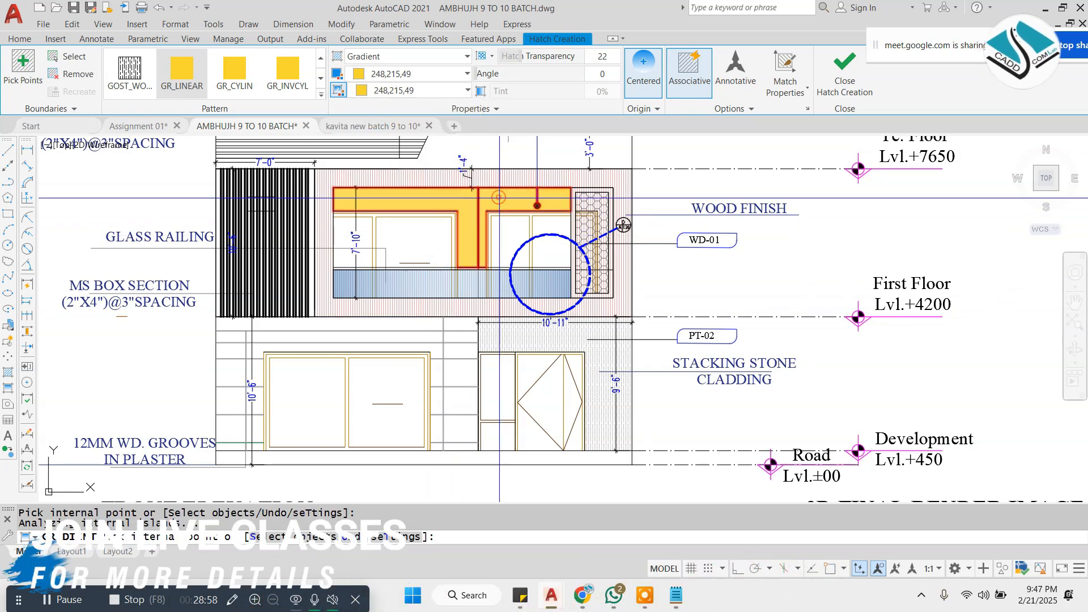
click(818, 78)
key(Escape)
Step: Copy the front elevation drawing with its notes and title to the empty space beside its sheet
scroll(513, 285, down, 5)
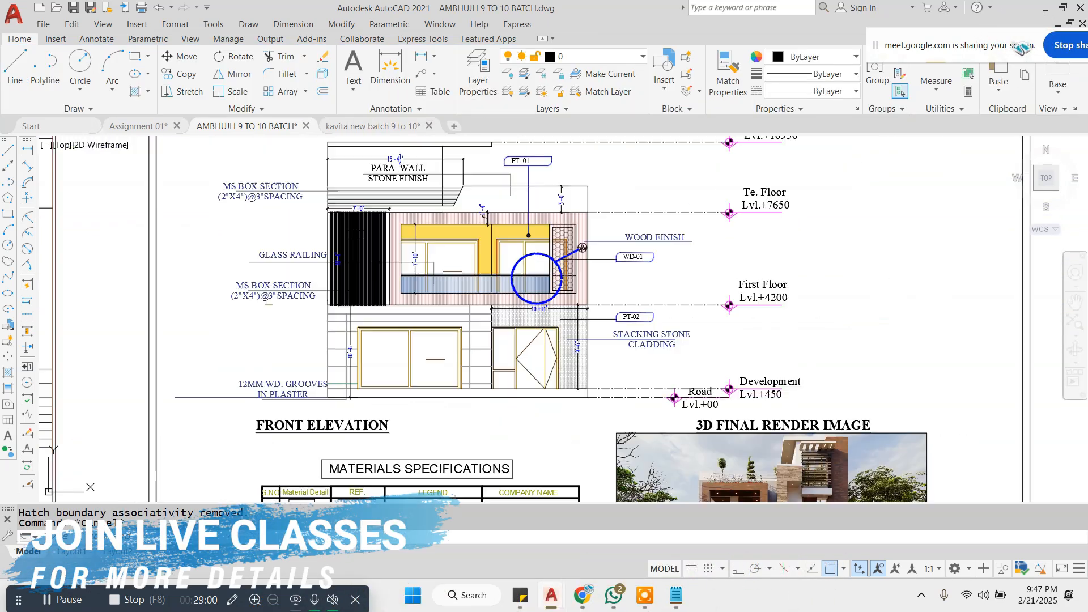
scroll(513, 285, up, 3)
scroll(513, 284, down, 3)
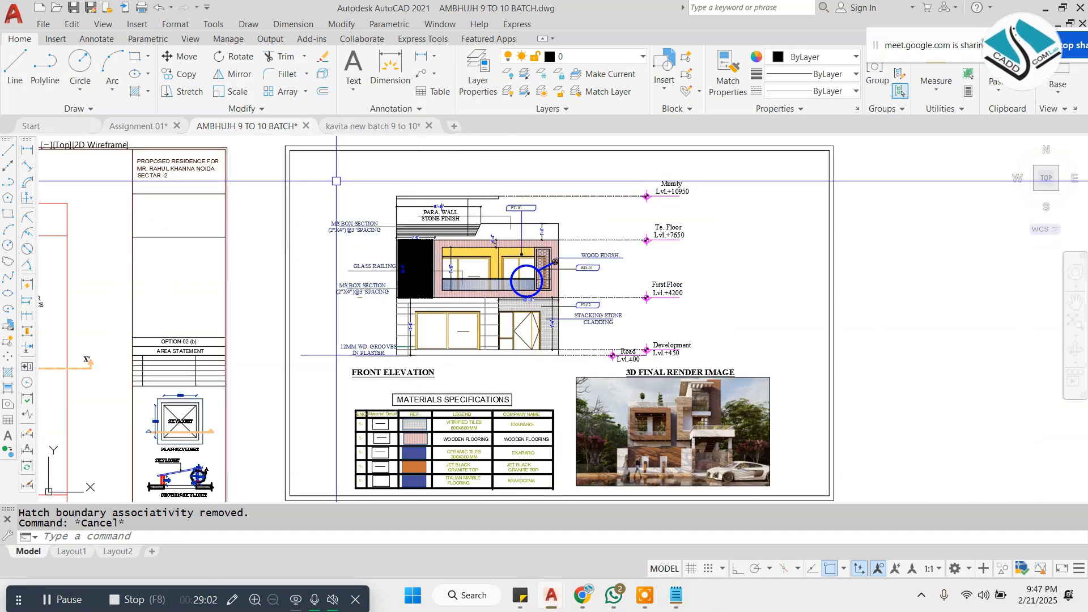
click(290, 151)
click(733, 383)
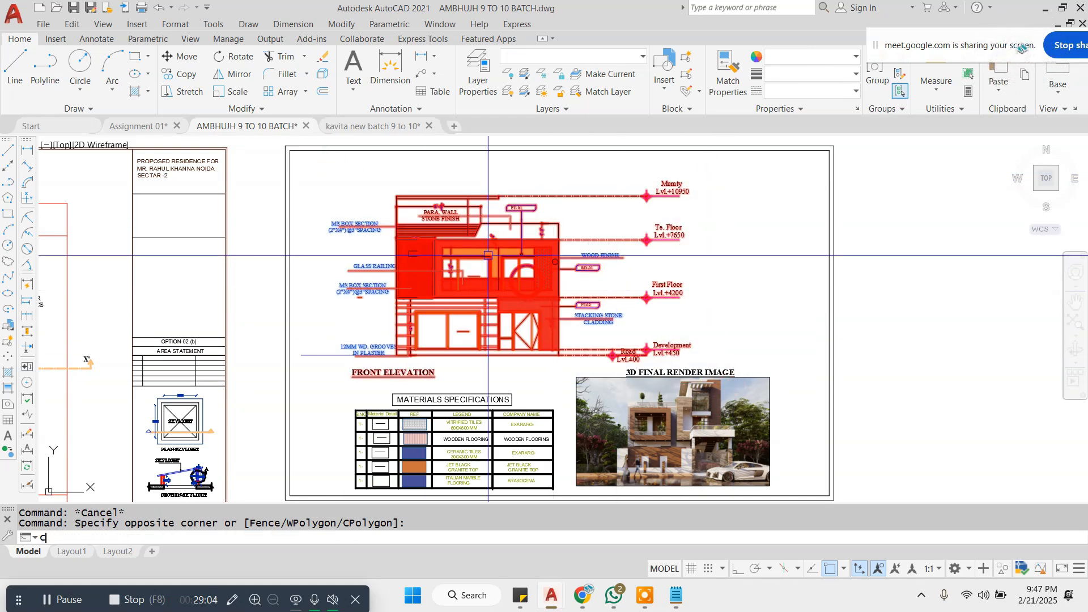
click(511, 297)
scroll(371, 269, down, 5)
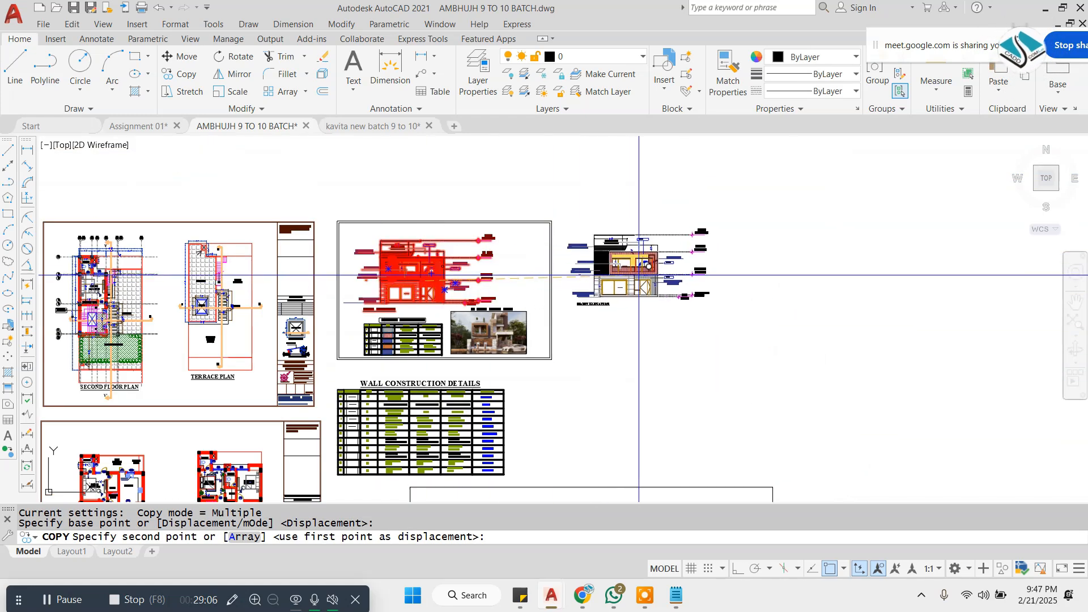
click(639, 274)
key(Escape)
Step: Erase the floor level markers, material notes and tags along the right side of the copied front elevation
scroll(626, 271, up, 5)
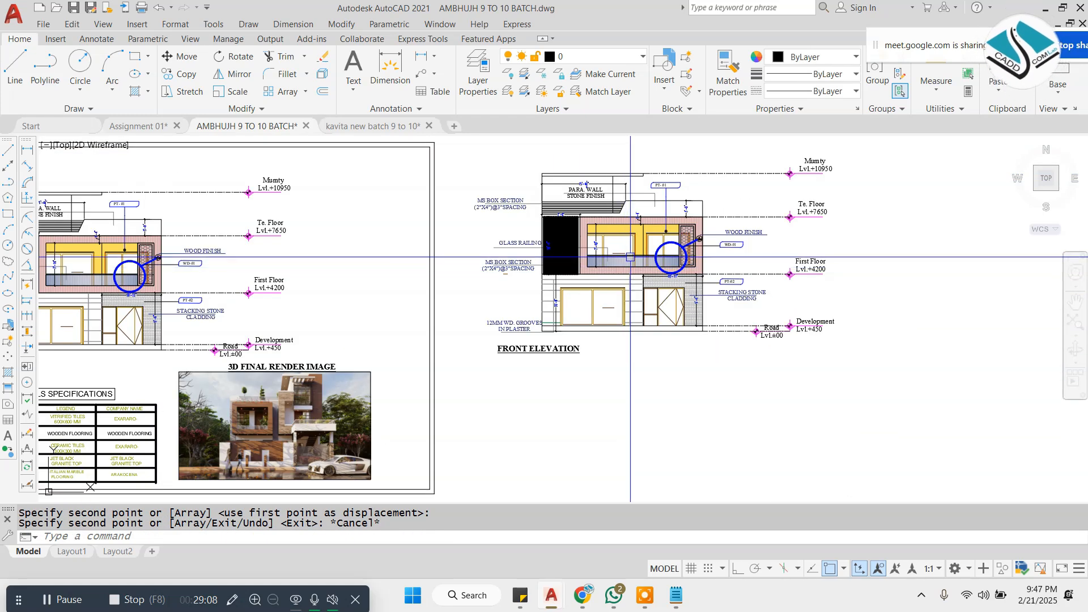
click(870, 152)
click(729, 356)
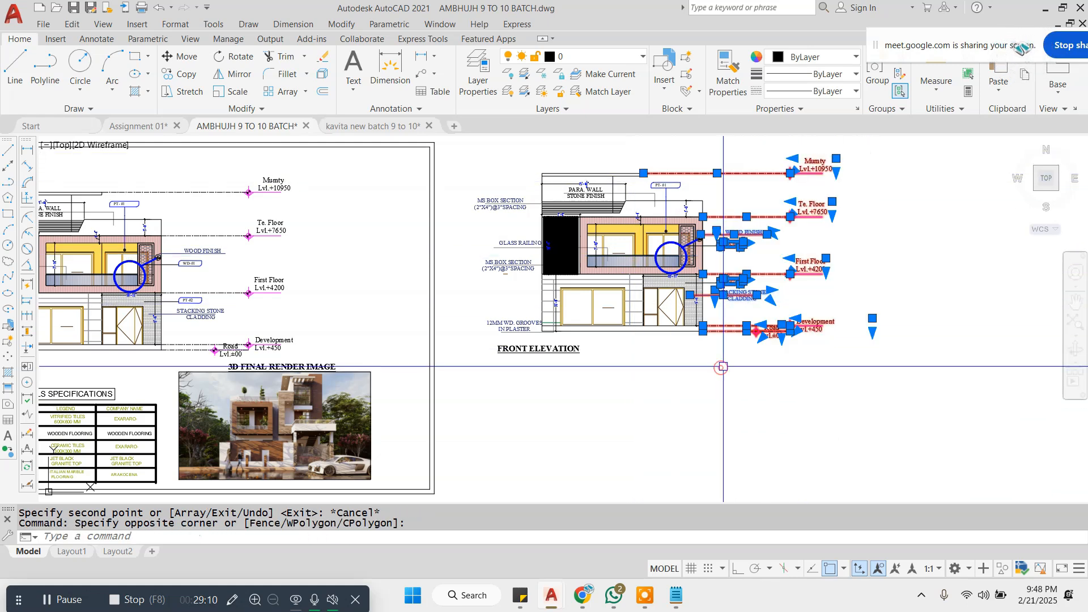
text(e)
key(Escape)
click(854, 145)
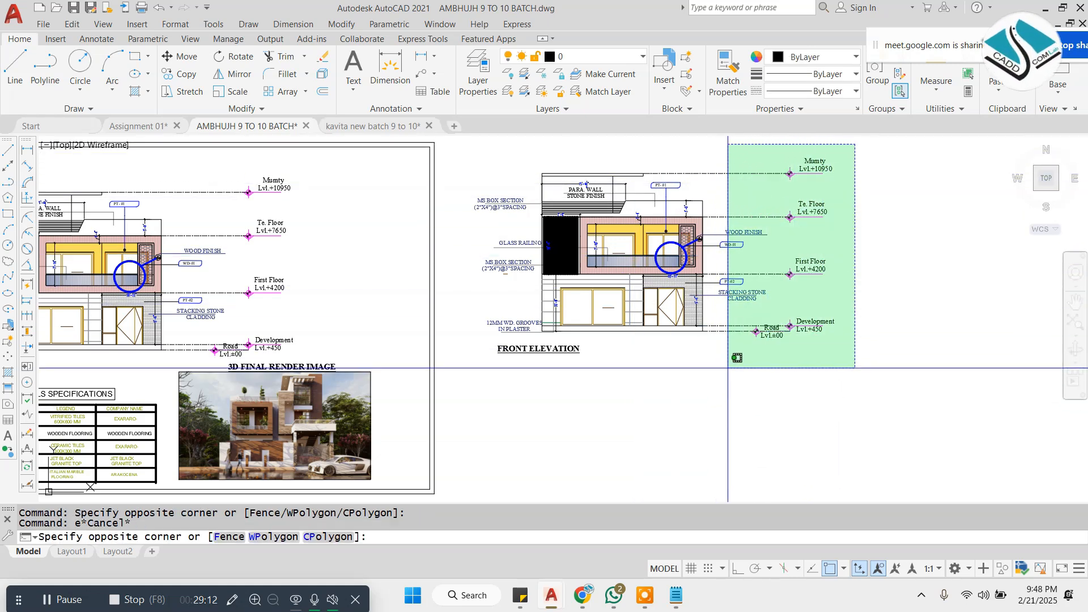
click(718, 367)
text(e)
key(Escape)
Step: Erase the MS box section and glass railing notes with their leaders from the copied elevation
scroll(505, 204, up, 4)
click(549, 165)
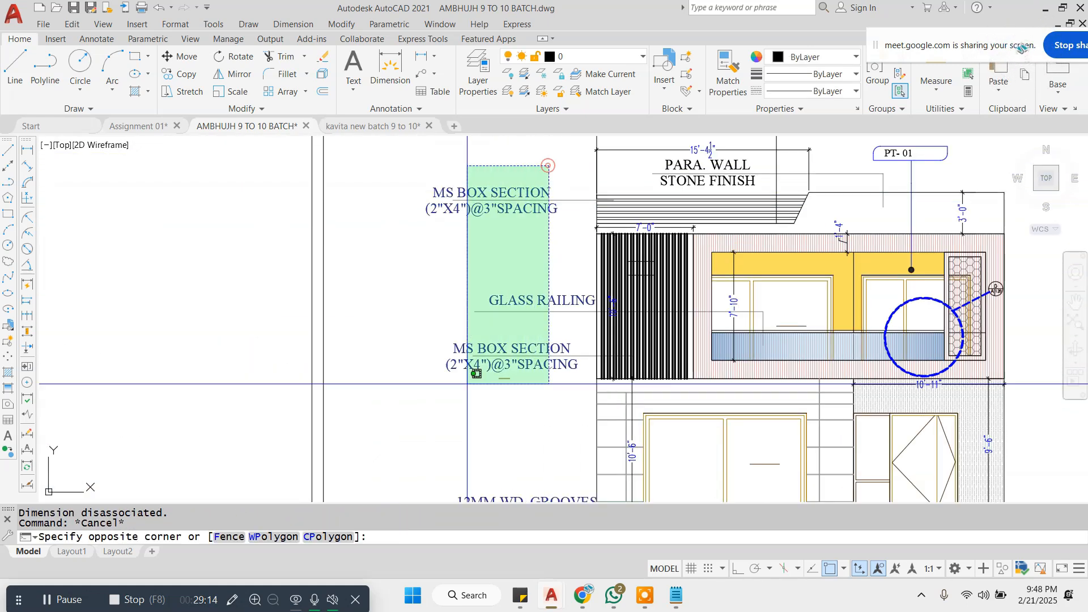
click(449, 394)
scroll(535, 239, down, 4)
text(e)
key(space)
Step: Erase the parapet wall stone finish note, the 15'-4½" dimension and the PT-01 tag from the copied elevation
scroll(584, 202, up, 8)
click(674, 175)
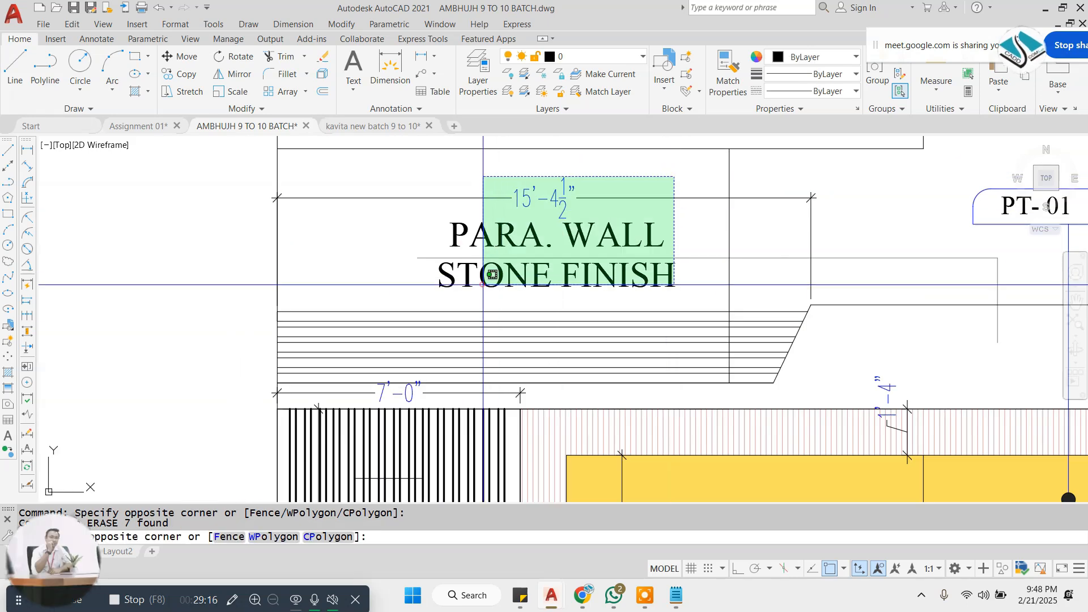
click(485, 281)
text(e)
scroll(487, 232, down, 4)
scroll(596, 230, up, 4)
click(712, 194)
click(505, 284)
text(e)
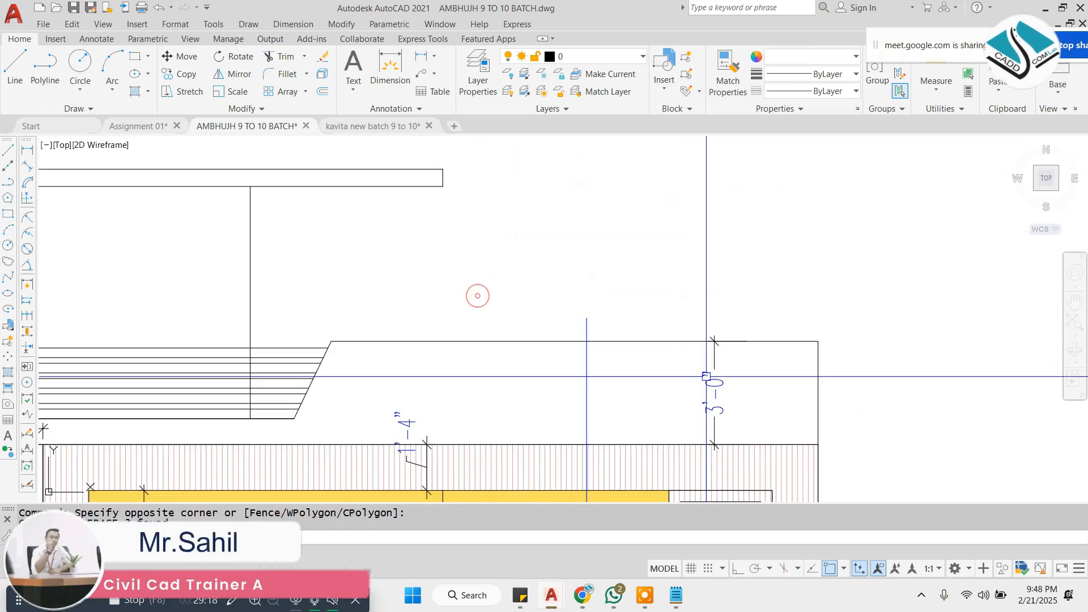
Step: Erase the leftover PT-01 leader line and the 3'-0" and 1'-4" dimensions from the copied elevation
scroll(671, 272, down, 4)
scroll(605, 419, up, 2)
click(661, 287)
click(585, 306)
text(e)
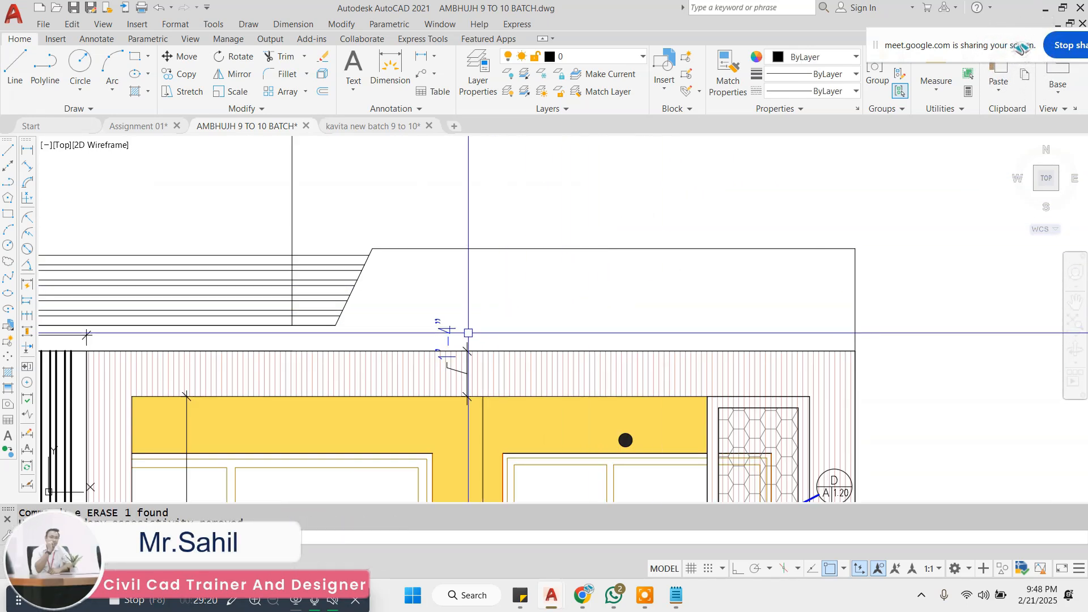
key(Escape)
click(451, 328)
text(e)
scroll(595, 230, down, 6)
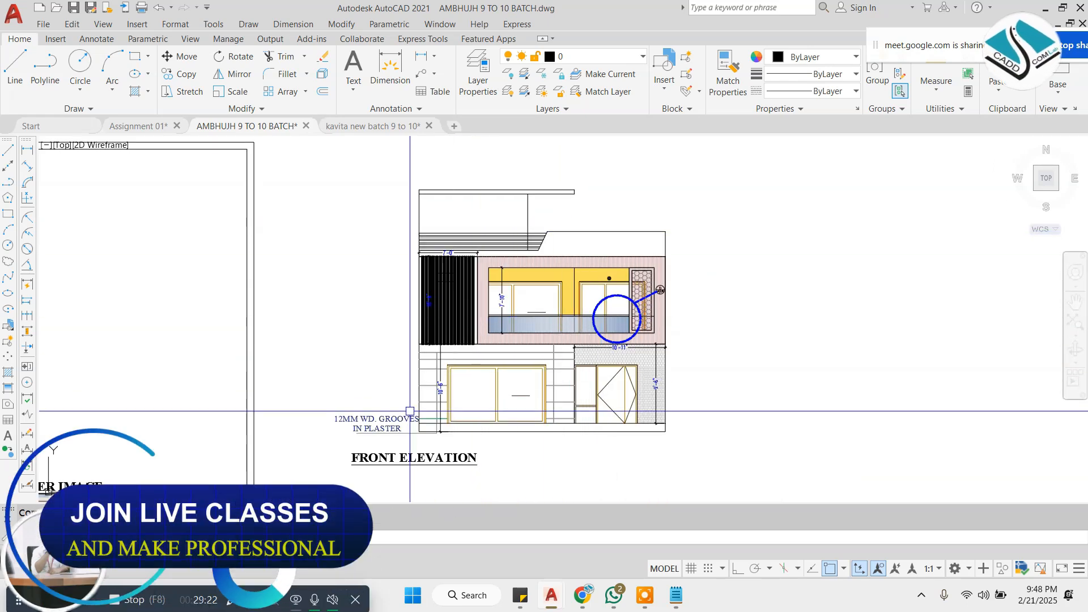
Step: Erase the 12MM WD. grooves in plaster note with its leader from the copied elevation
scroll(411, 409, up, 2)
click(383, 351)
click(294, 456)
text(e)
key(Escape)
scroll(681, 306, down, 2)
Step: Erase the dashed blue detail circle over the balcony railing in the copied elevation
scroll(688, 300, up, 5)
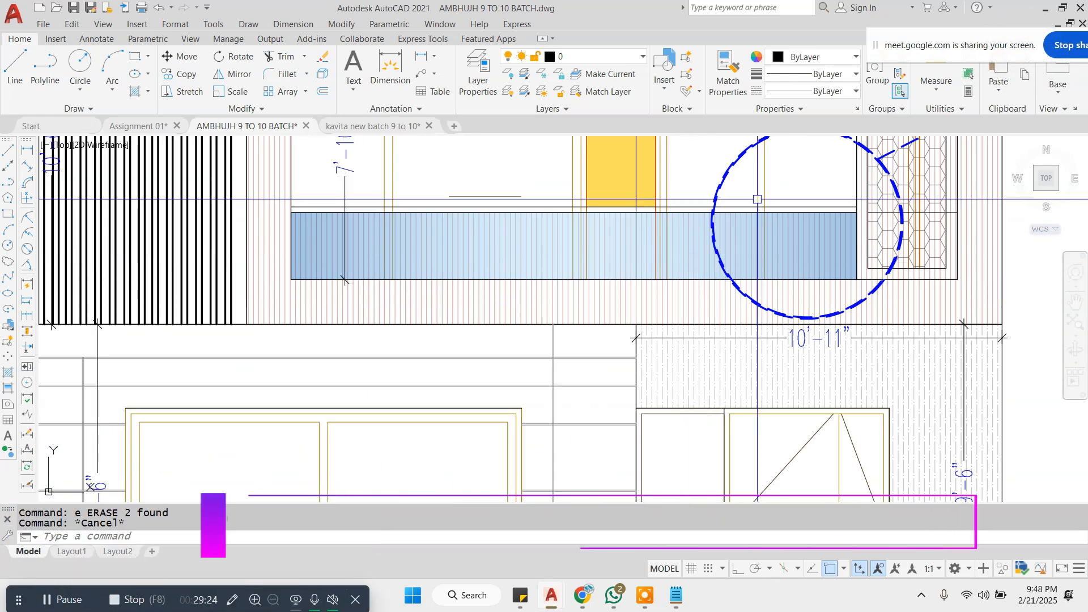
middle_drag(757, 199, 678, 302)
scroll(723, 210, up, 2)
key(Escape)
click(724, 210)
click(702, 282)
text(e)
scroll(698, 289, down, 2)
scroll(805, 161, down, 6)
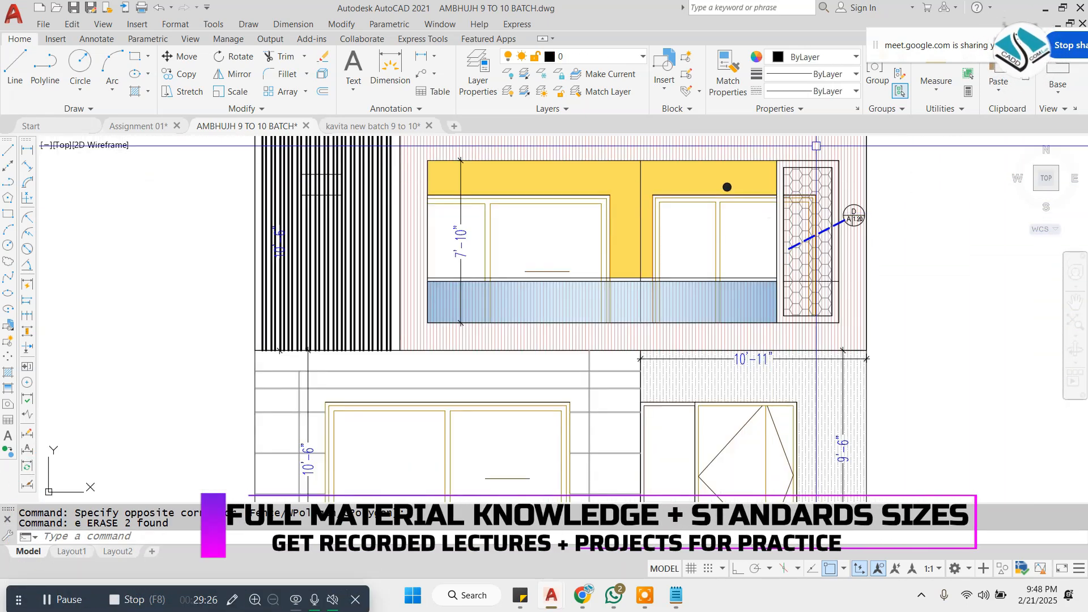
Step: Erase the round detail tag and the window frame lines behind the hexagonal screen panel in the copied elevation
scroll(826, 179, up, 2)
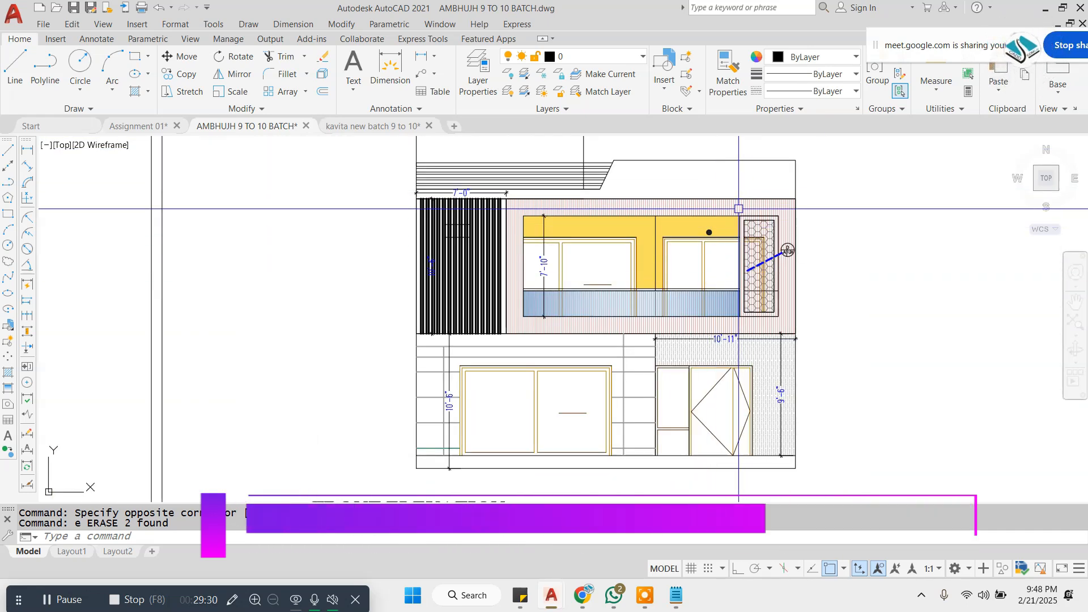
key(Escape)
click(754, 198)
click(796, 321)
text(e)
key(Escape)
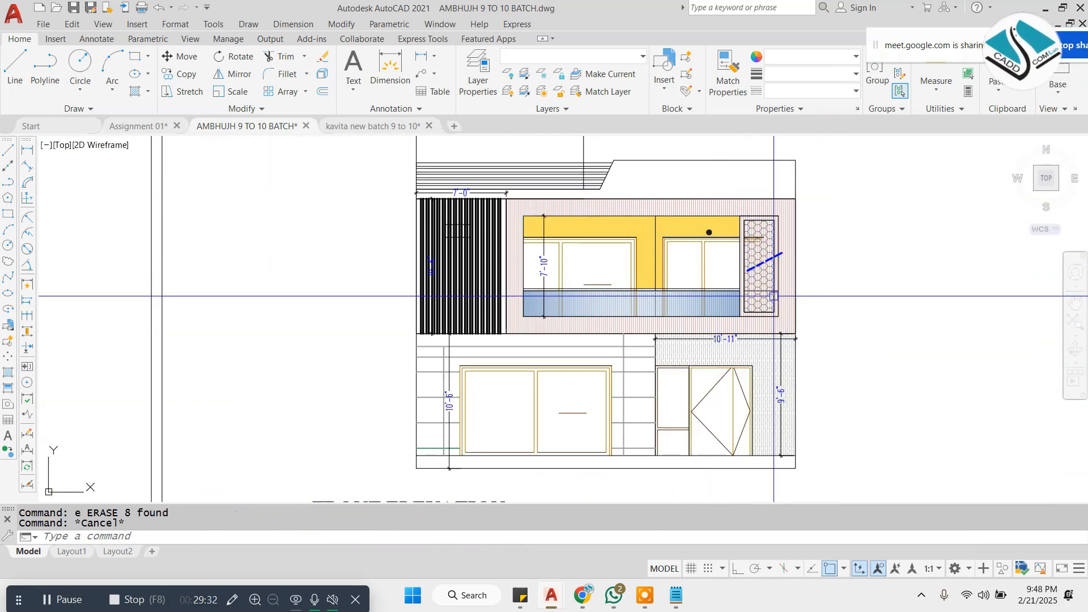
key(Escape)
Step: Compare the stripped-down elevation copy with the fully annotated front elevation on the original sheet
scroll(774, 290, down, 5)
scroll(216, 316, up, 5)
scroll(216, 316, down, 5)
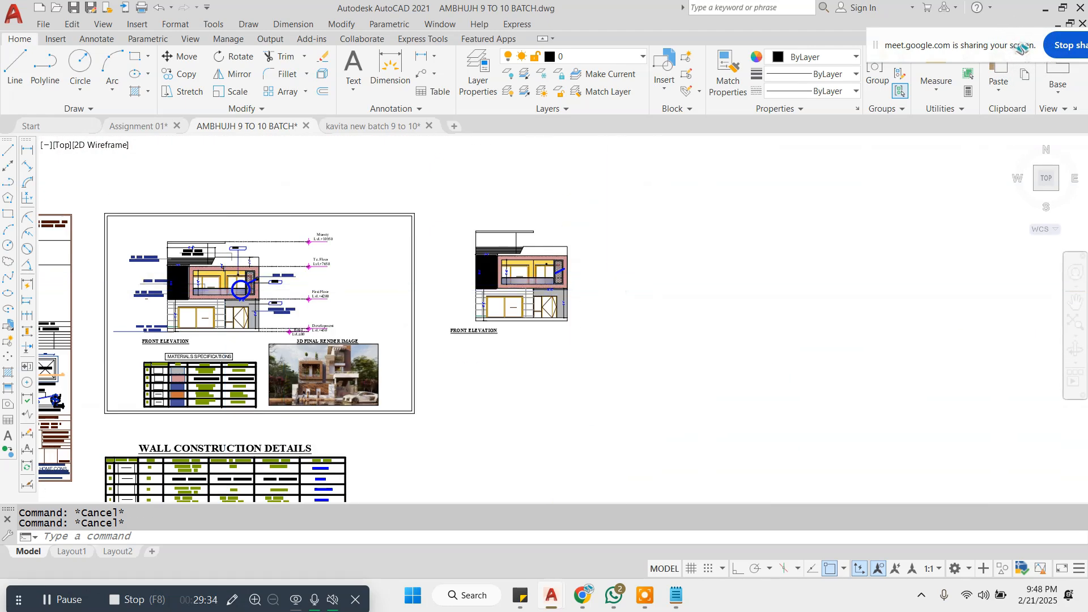
scroll(559, 262, up, 5)
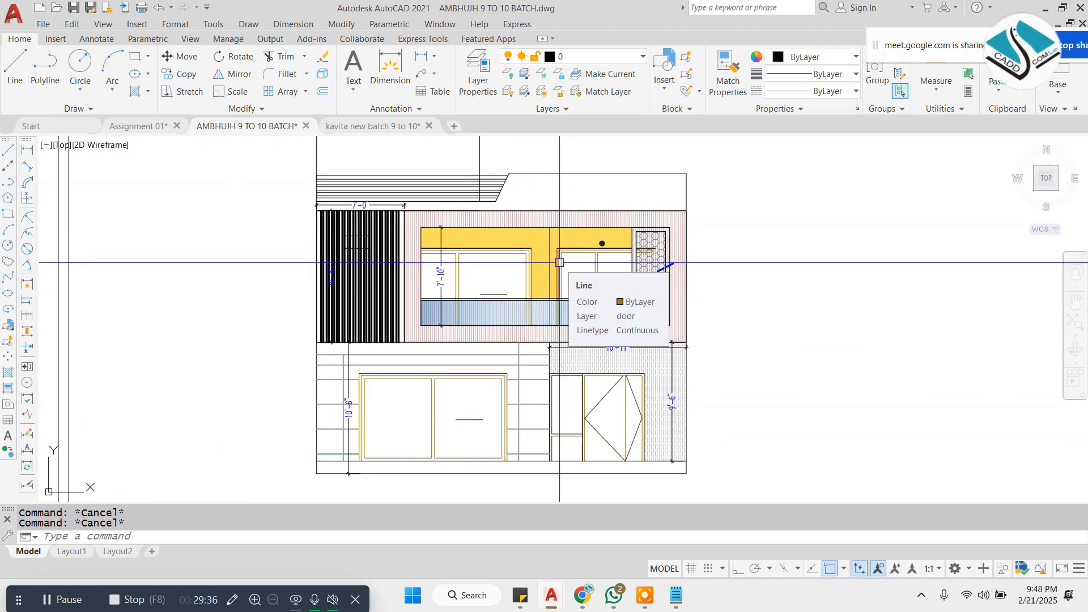
scroll(559, 262, up, 3)
scroll(559, 262, down, 6)
scroll(252, 244, up, 5)
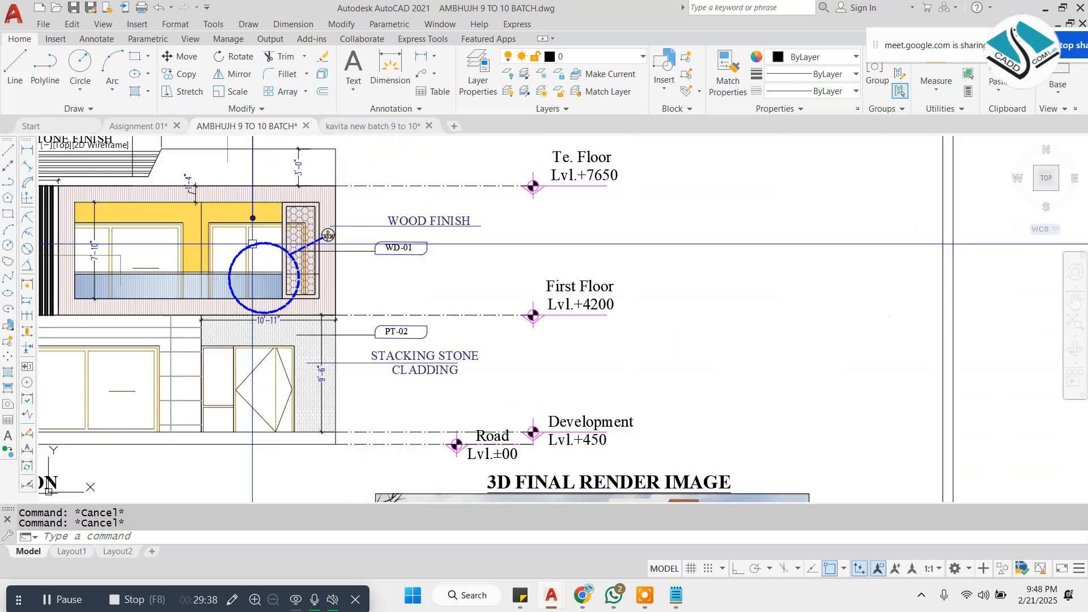
Step: Erase the entire stripped-down front elevation copy, including its title, from the empty area beside the elevation sheet
scroll(253, 244, down, 5)
scroll(382, 366, up, 5)
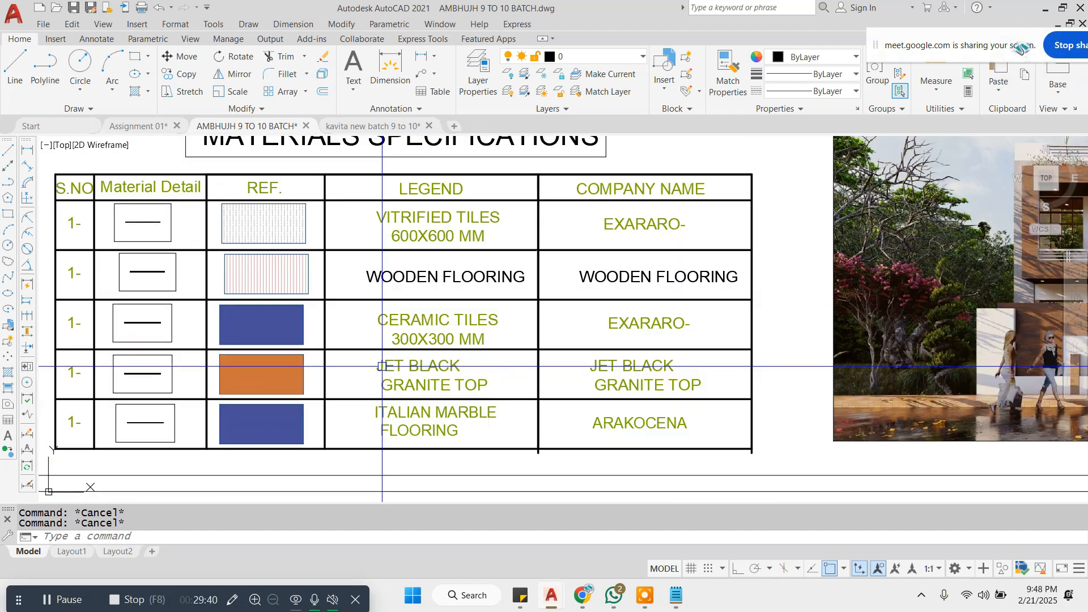
scroll(382, 367, down, 4)
click(876, 134)
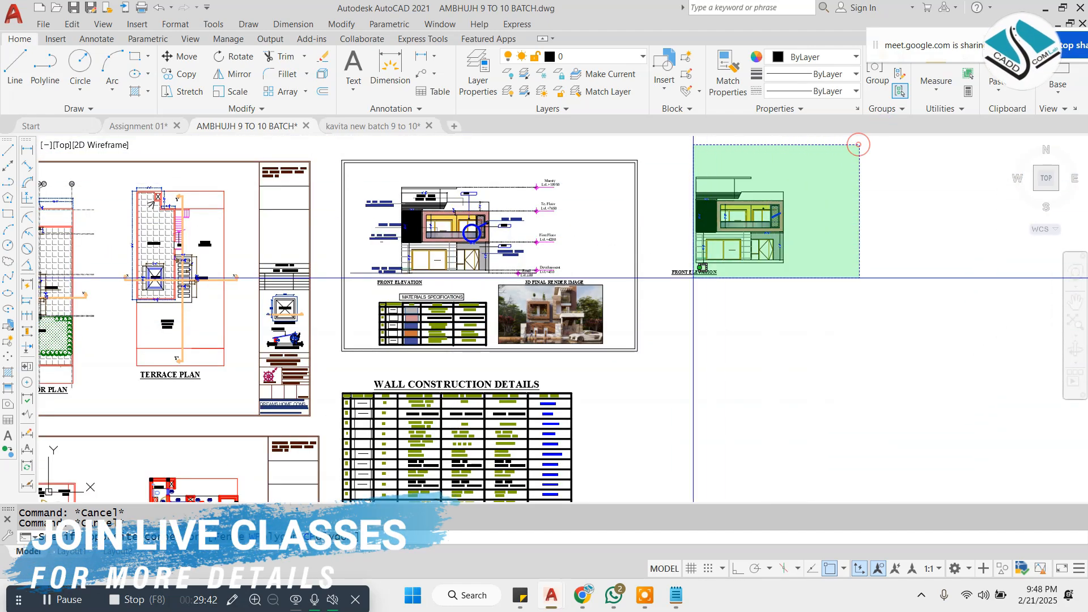
click(692, 436)
text(e)
key(Return)
Step: Examine the annotated front elevation and the materials specifications table on the elevation sheet
scroll(456, 244, up, 3)
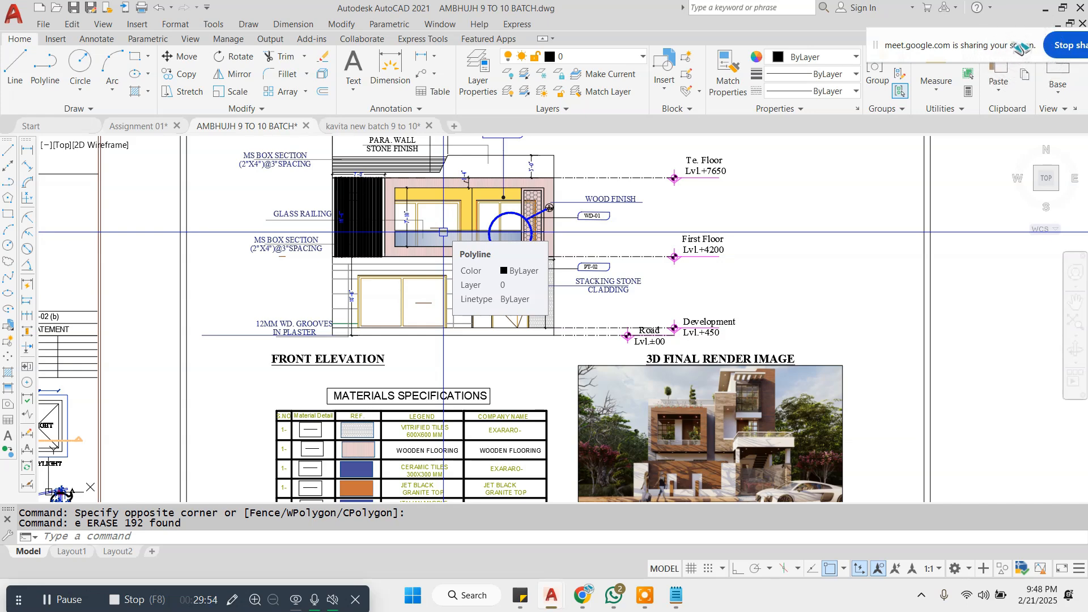
scroll(443, 232, up, 2)
scroll(459, 221, down, 2)
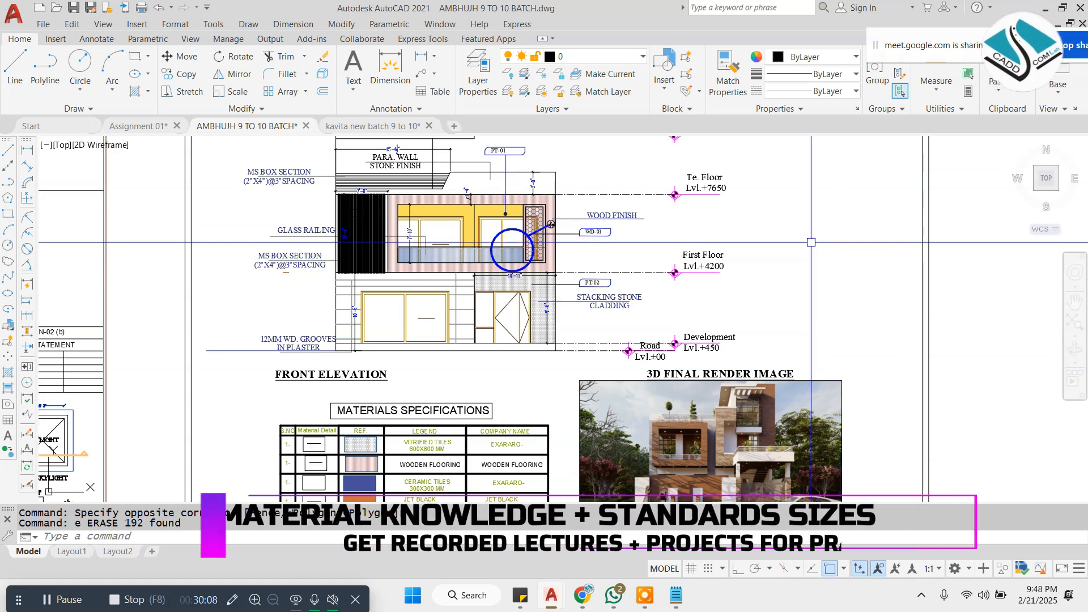
scroll(497, 148, up, 6)
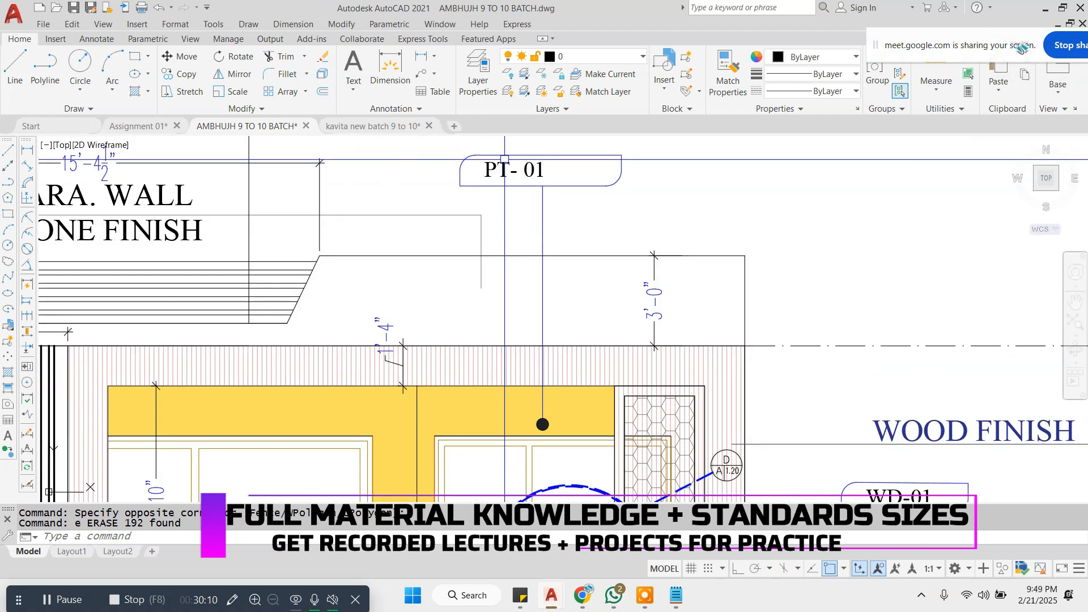
scroll(493, 193, down, 8)
scroll(480, 232, up, 5)
scroll(481, 233, up, 5)
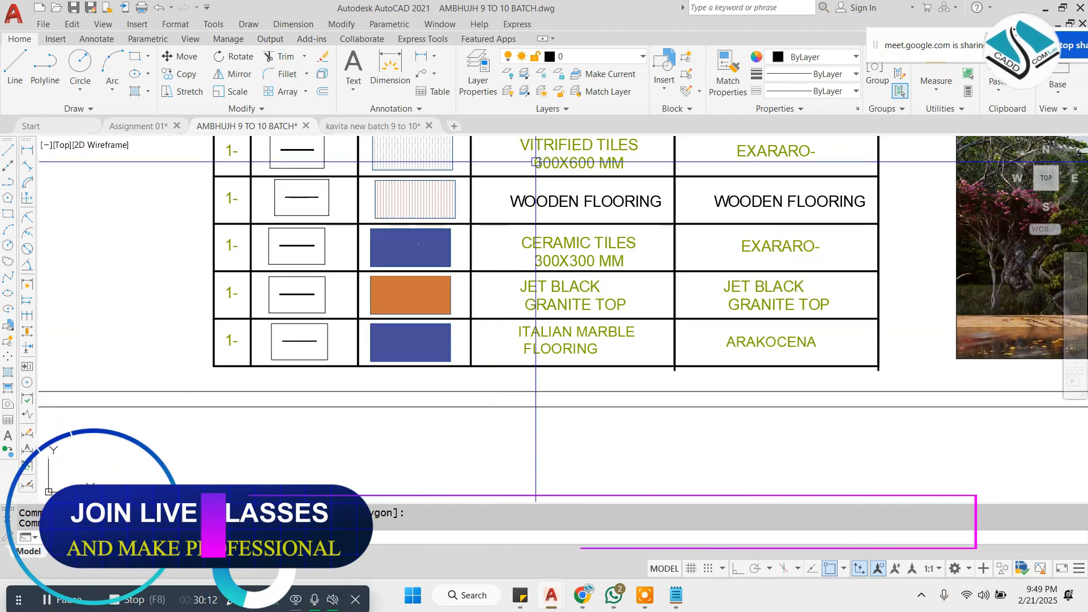
scroll(538, 233, down, 3)
scroll(504, 303, down, 3)
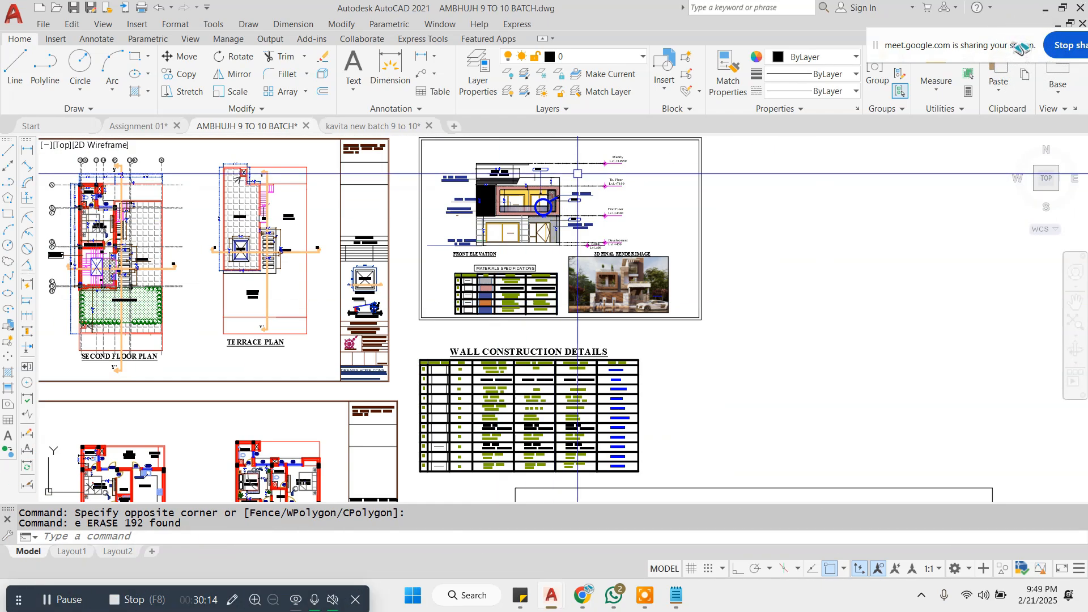
Step: Review the wall construction details table, the 3D final render image and the front elevation beside it
scroll(533, 169, up, 3)
scroll(534, 170, down, 4)
scroll(508, 301, up, 3)
scroll(507, 301, down, 5)
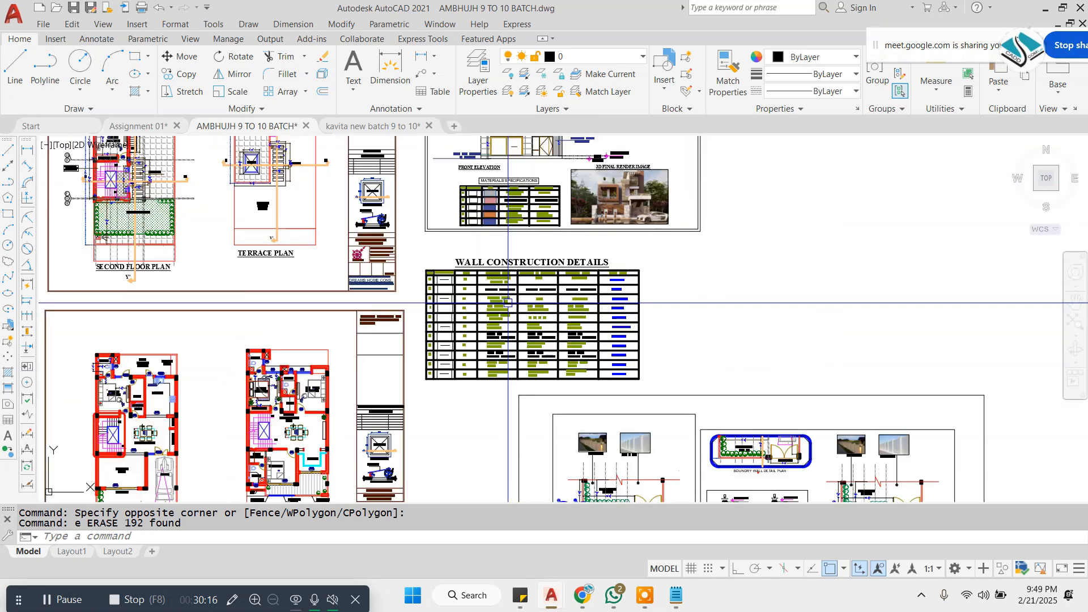
scroll(601, 167, up, 2)
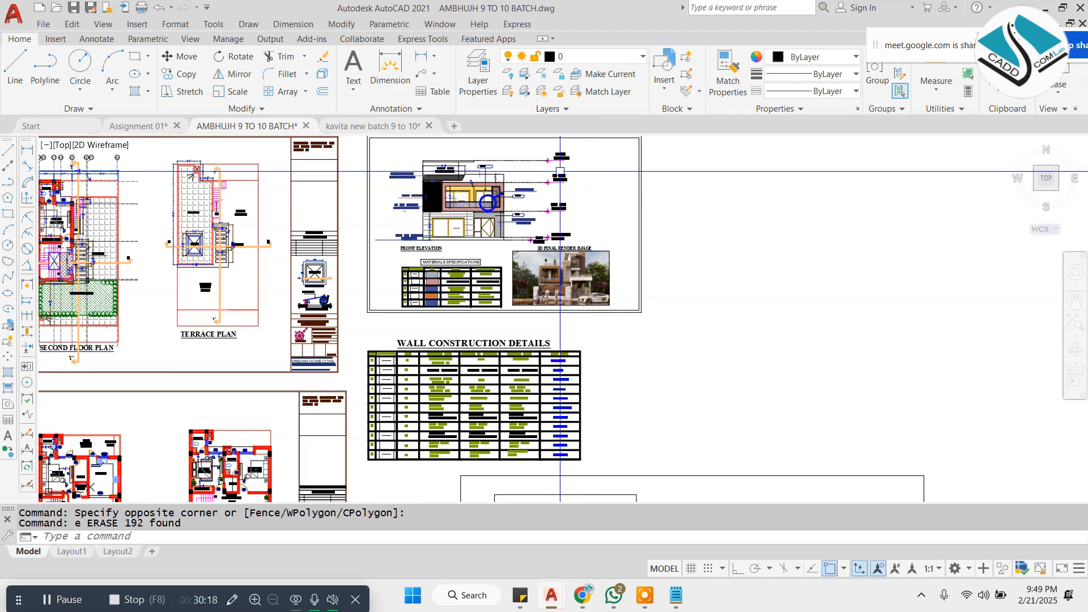
scroll(541, 172, up, 10)
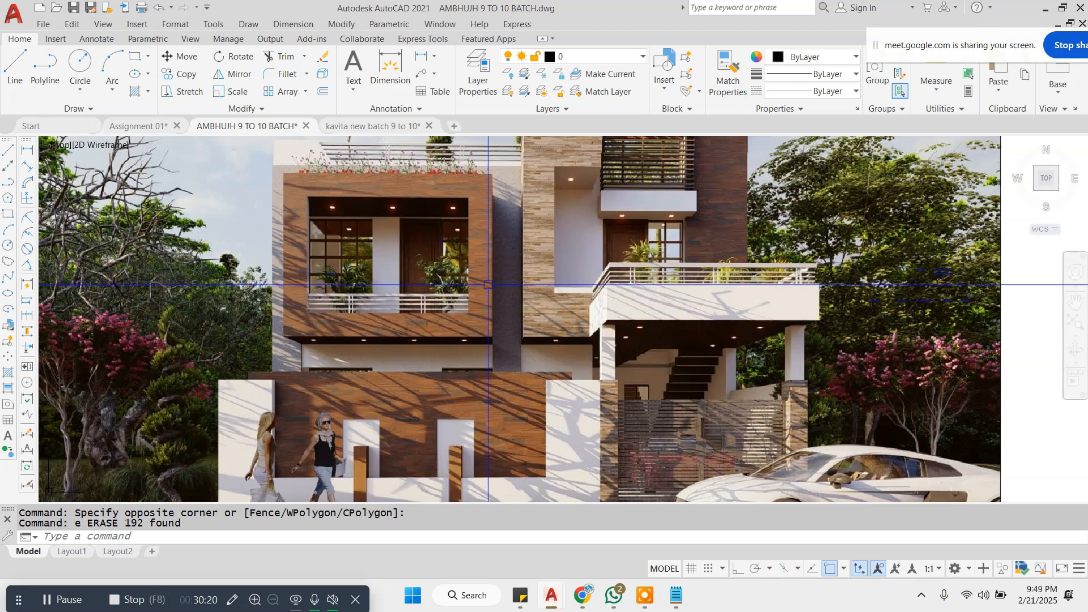
scroll(488, 284, down, 10)
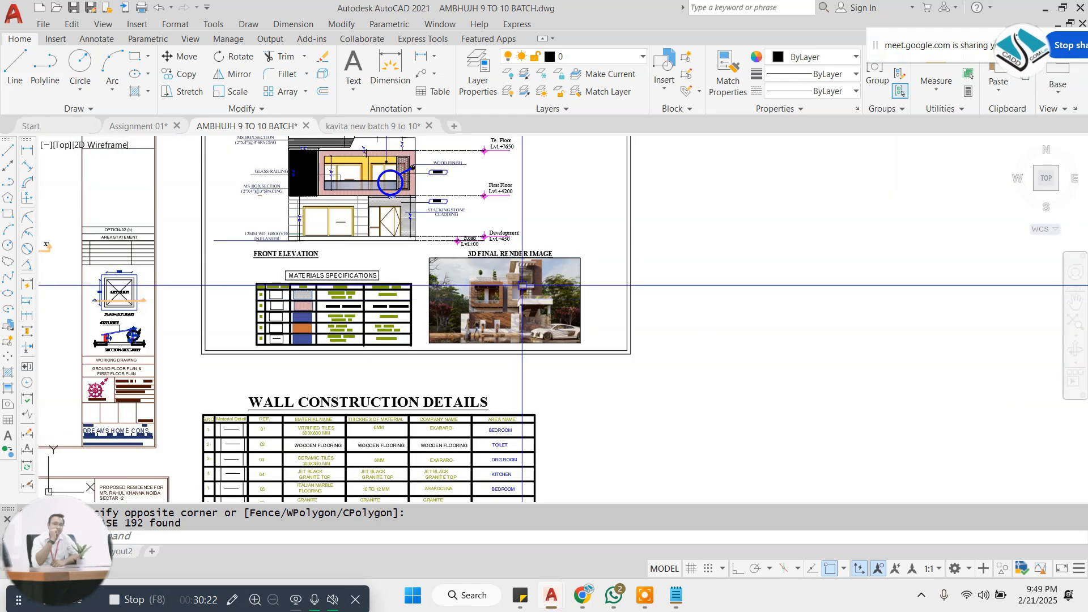
scroll(568, 157, up, 4)
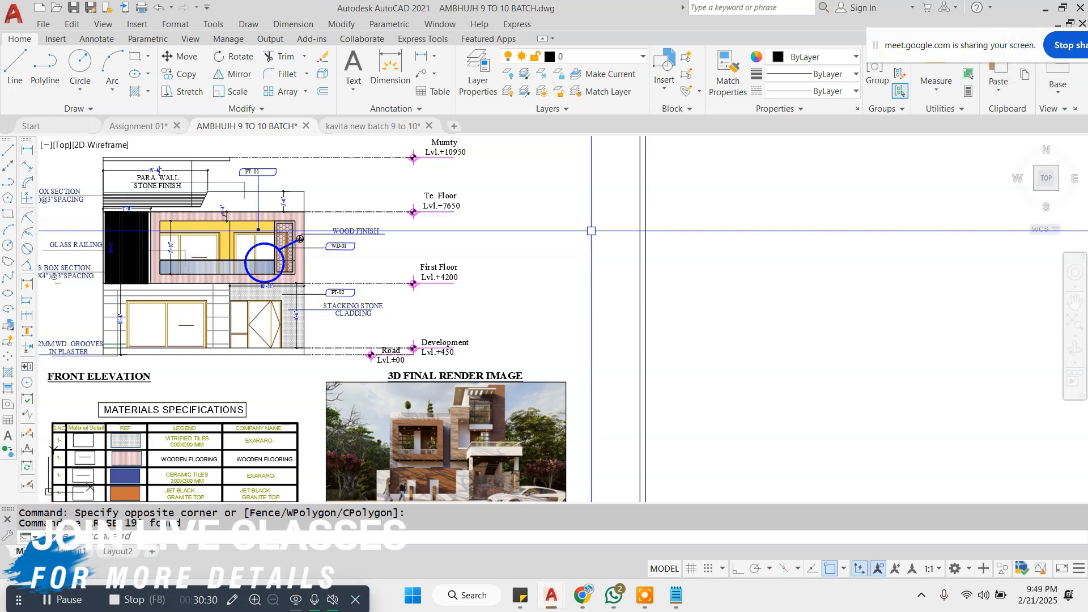
Step: Start the Hatch command and examine the full range of available hatch patterns without applying any
text(h)
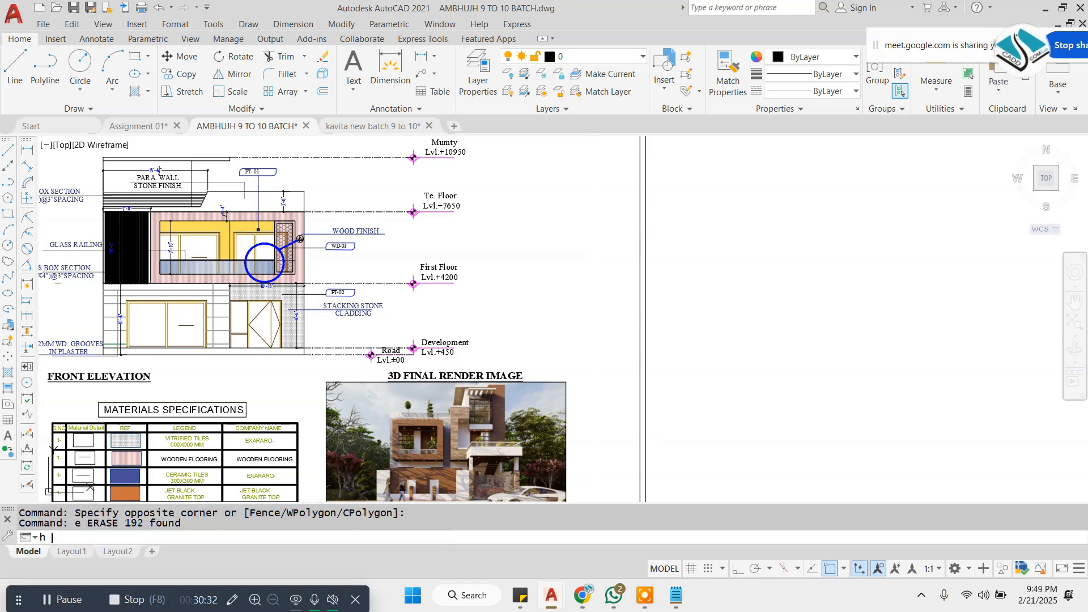
key(Return)
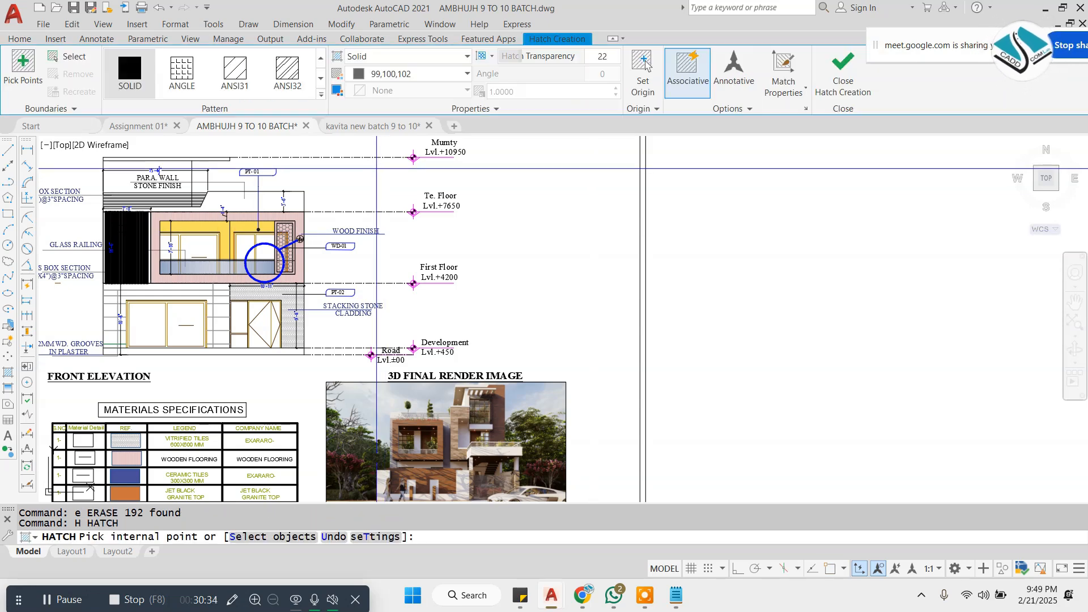
click(320, 97)
mouse_move(311, 229)
mouse_down()
mouse_move(313, 255)
mouse_move(811, 436)
mouse_move(893, 357)
mouse_up()
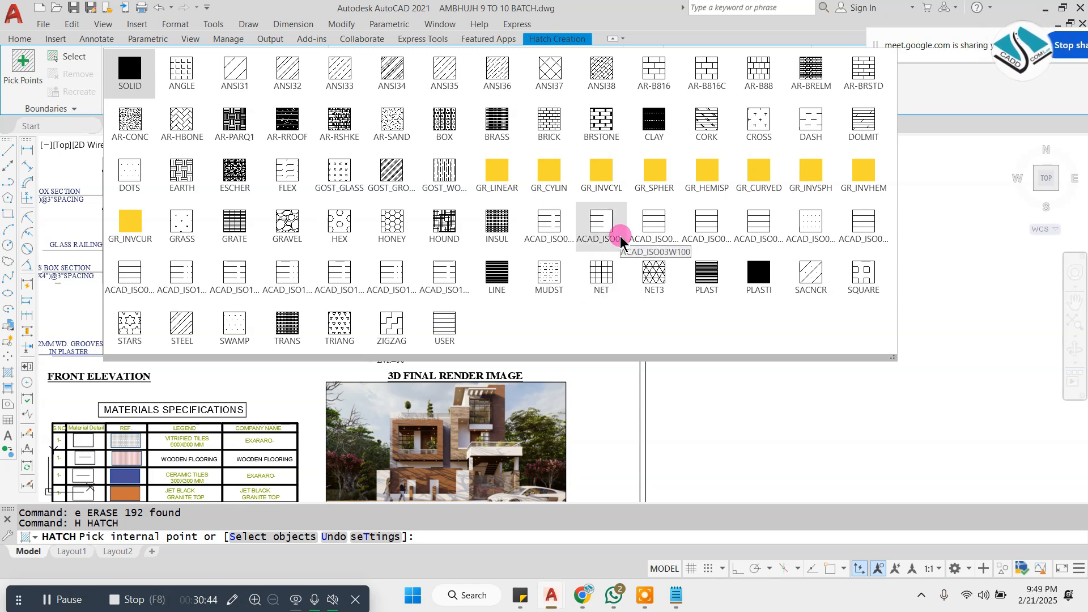
click(858, 395)
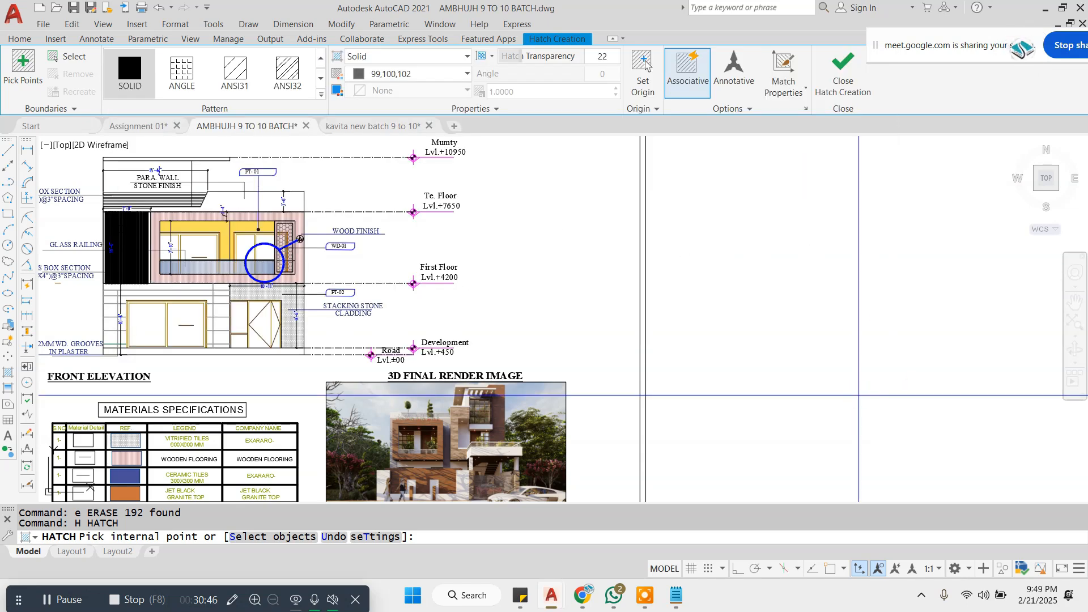
key(Escape)
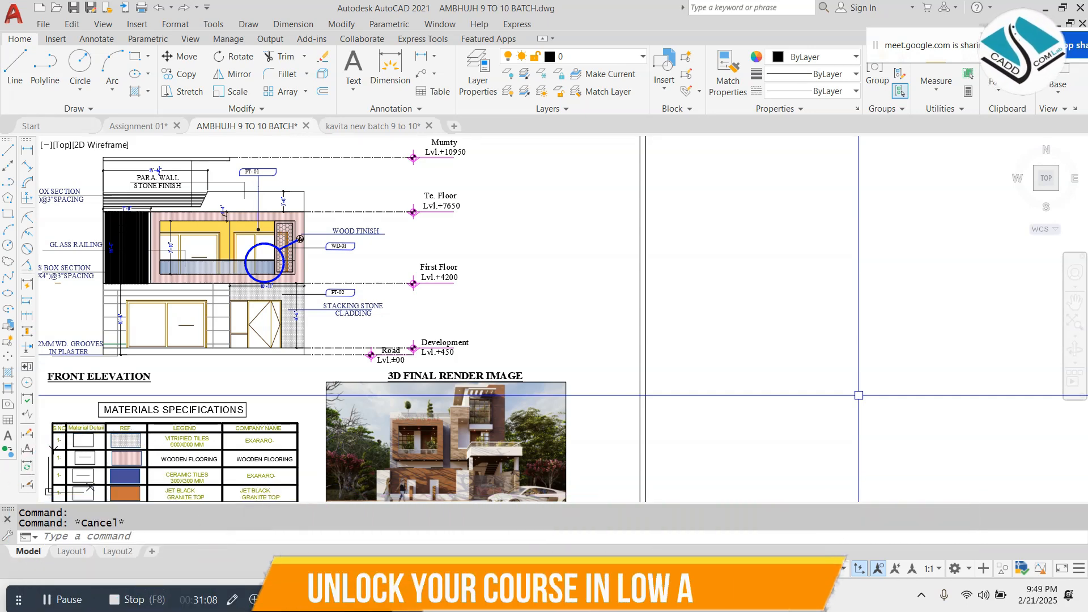
Step: Look over the floor plan sheets and the balcony area of the front elevation
scroll(647, 234, down, 8)
scroll(531, 322, up, 4)
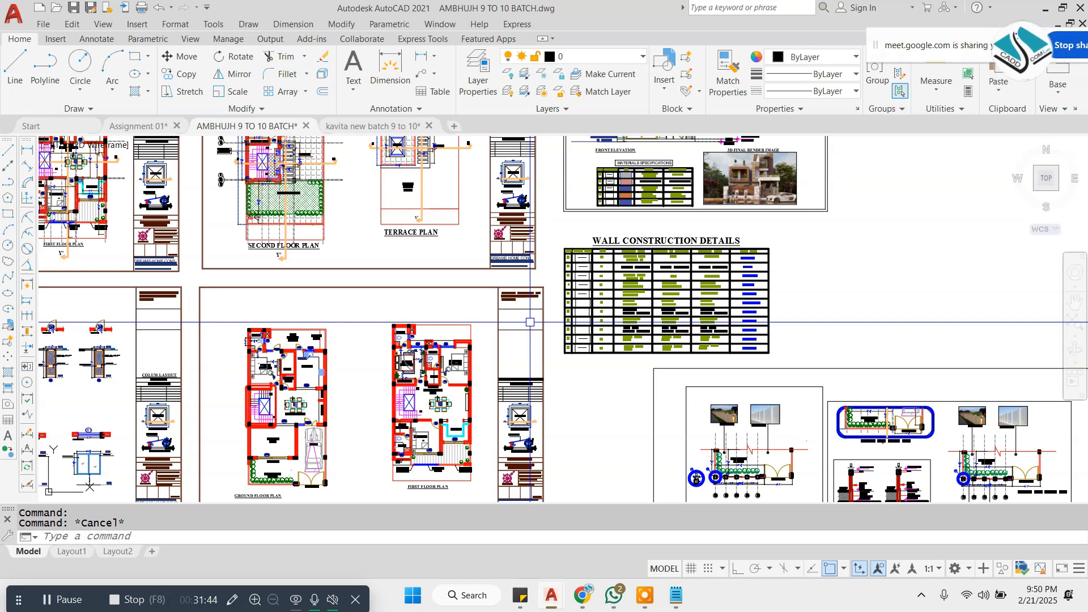
scroll(530, 321, down, 3)
scroll(600, 167, up, 8)
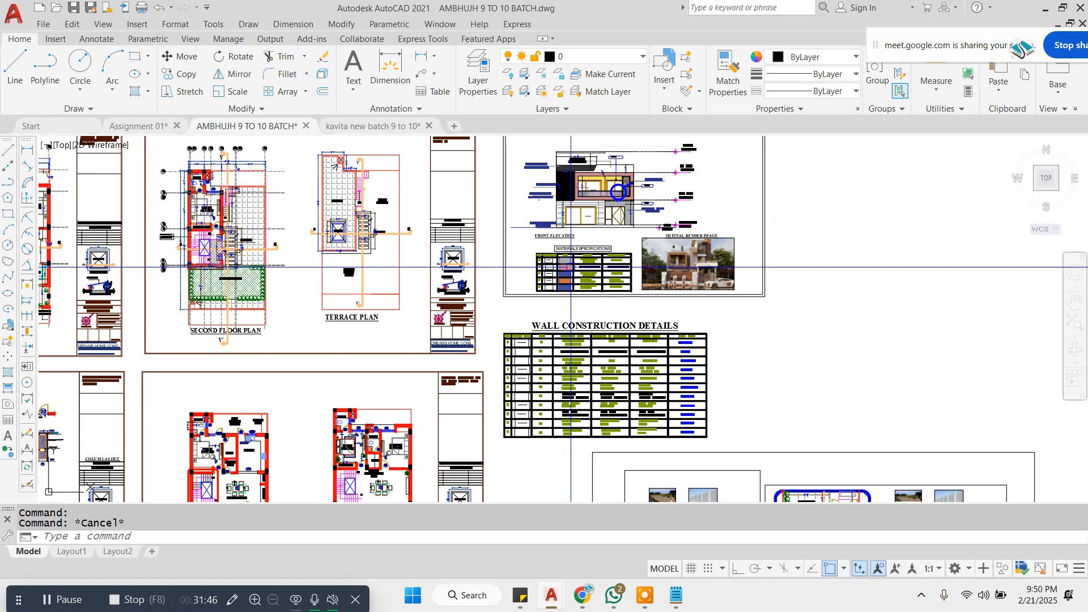
scroll(599, 168, down, 1)
scroll(600, 167, up, 5)
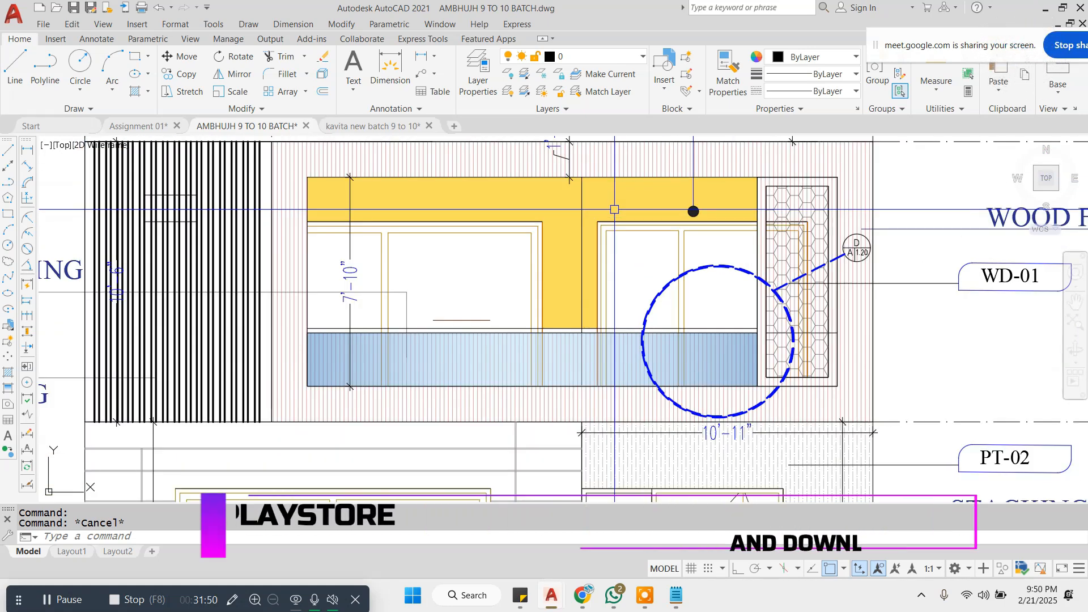
scroll(555, 234, down, 4)
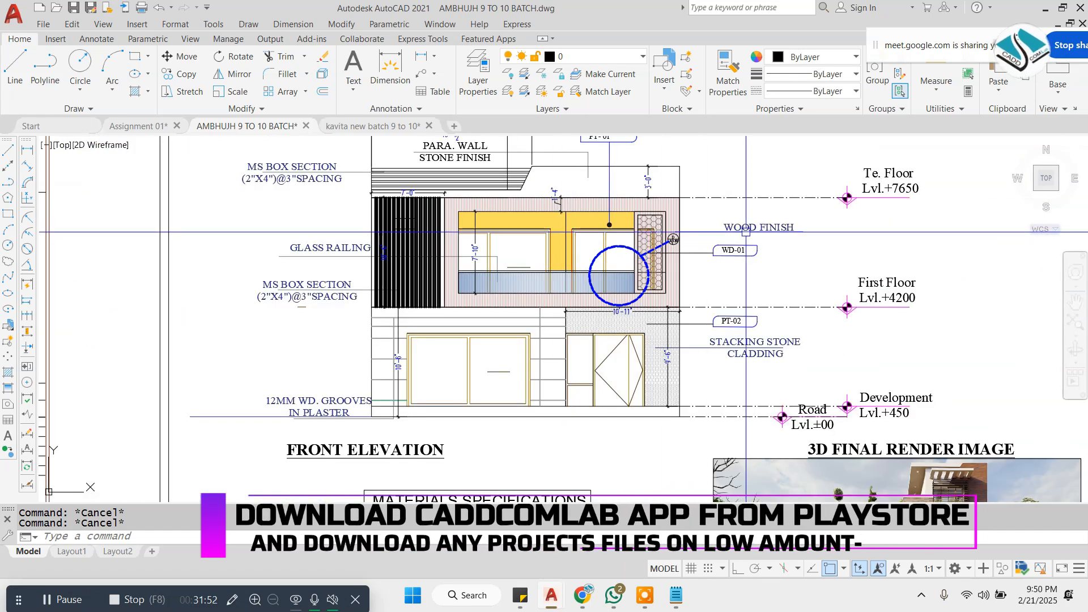
Step: Scale down the WD-01 material tag together with its leader beside the front elevation's first floor
click(756, 249)
scroll(743, 248, up, 6)
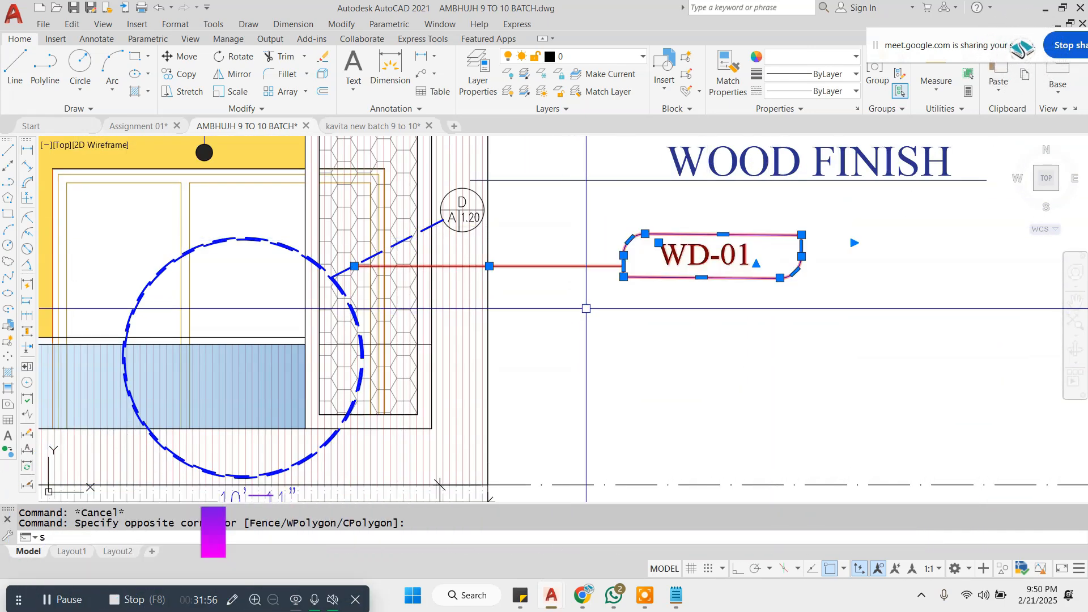
text(sc)
key(Return)
click(579, 272)
key(Escape)
key(Escape)
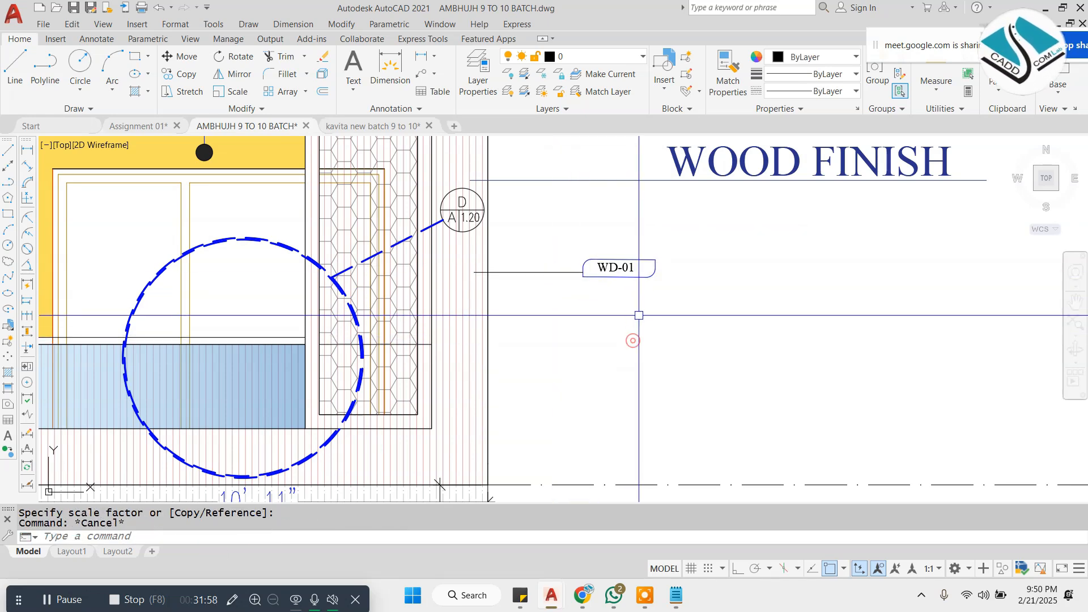
scroll(641, 369, down, 5)
scroll(641, 368, down, 3)
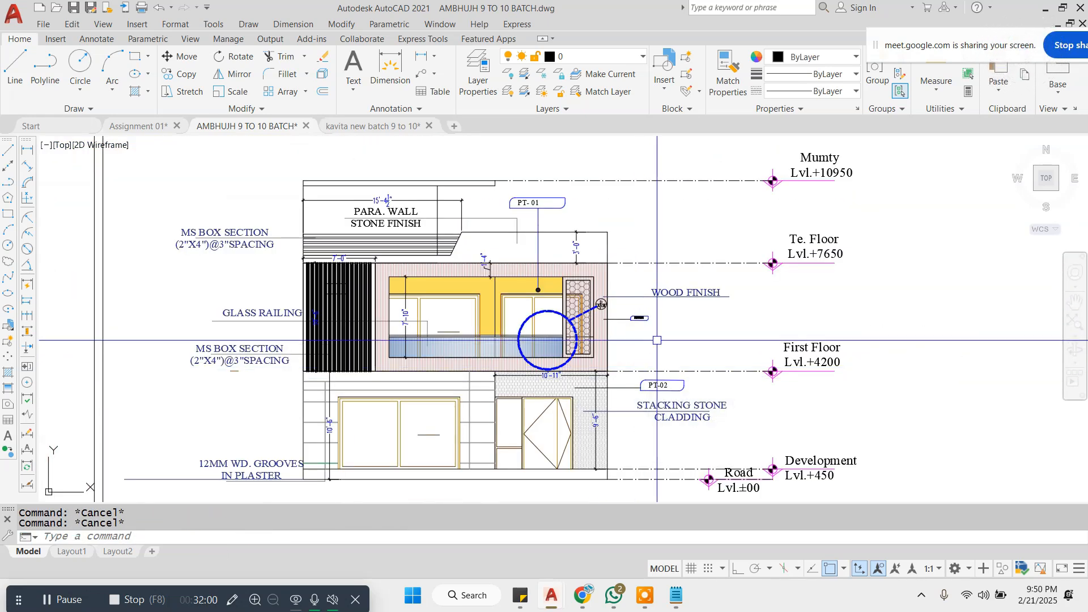
Step: Enlarge the shrunken WD-01 tag and leader to roughly match the size of the PT-02 tag
scroll(649, 267, up, 9)
click(649, 266)
click(496, 363)
text(sc)
key(Return)
click(561, 322)
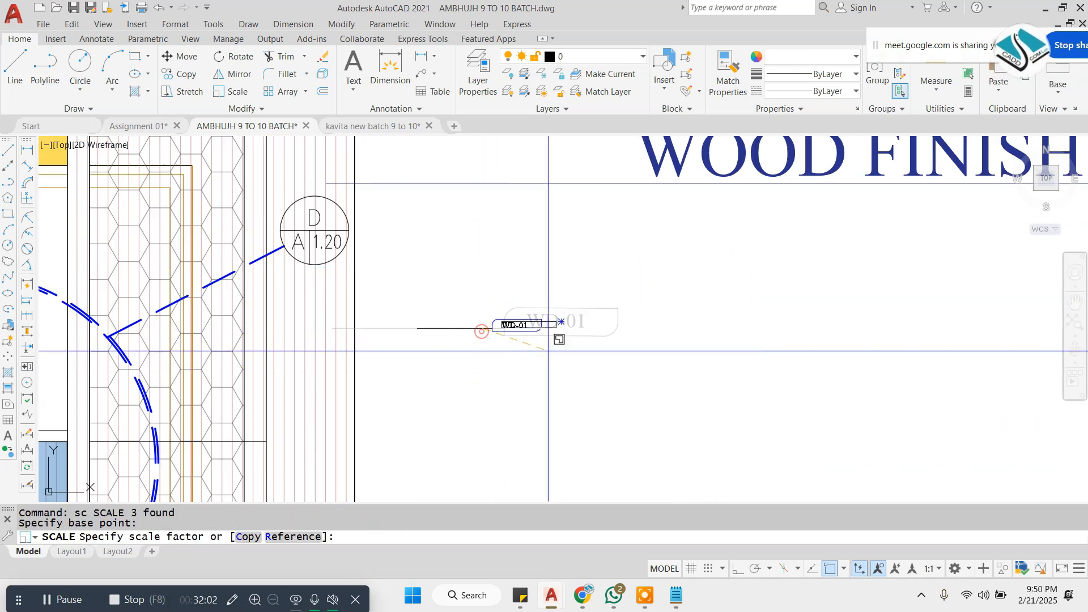
key(Escape)
scroll(639, 216, down, 8)
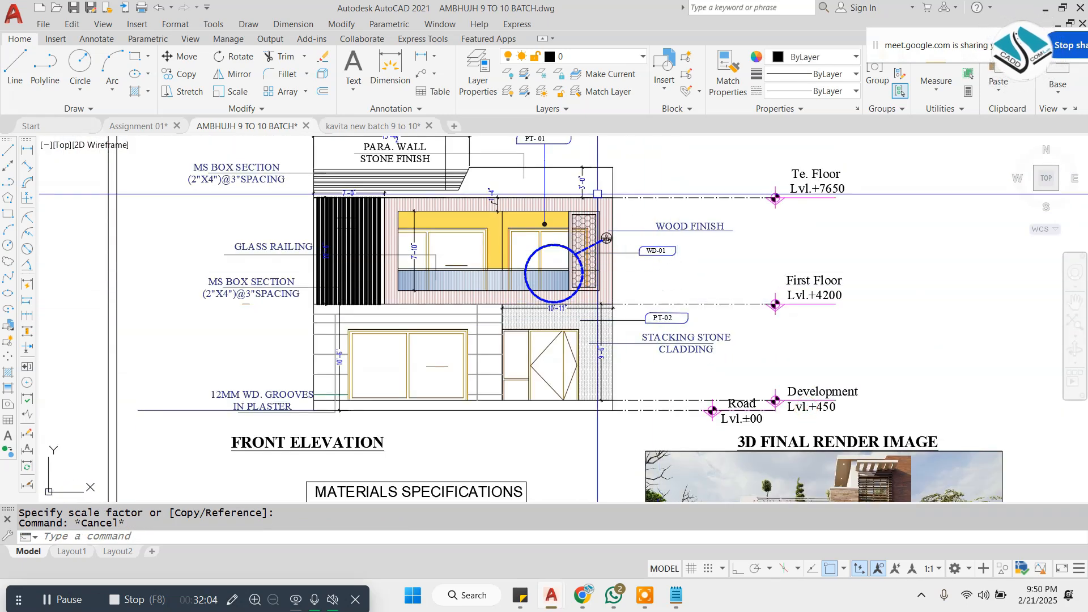
scroll(583, 164, up, 4)
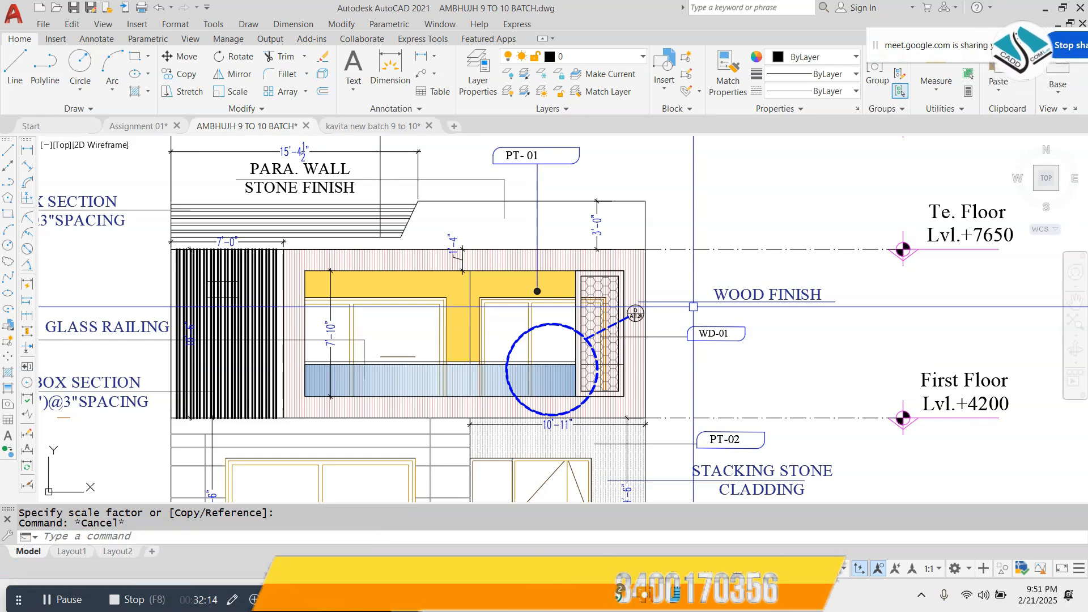
scroll(693, 307, down, 4)
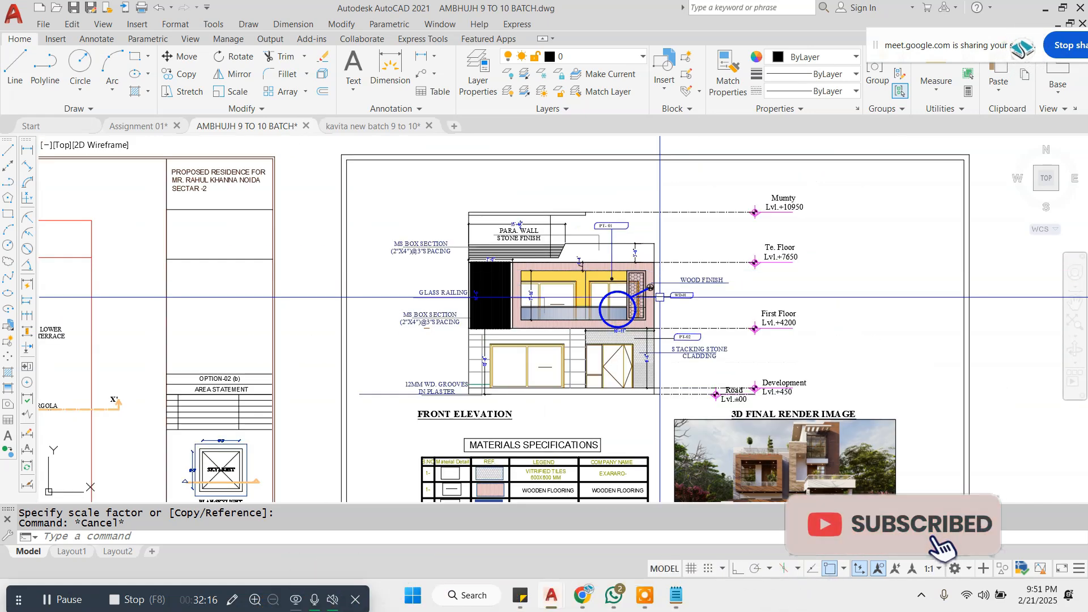
scroll(663, 295, up, 4)
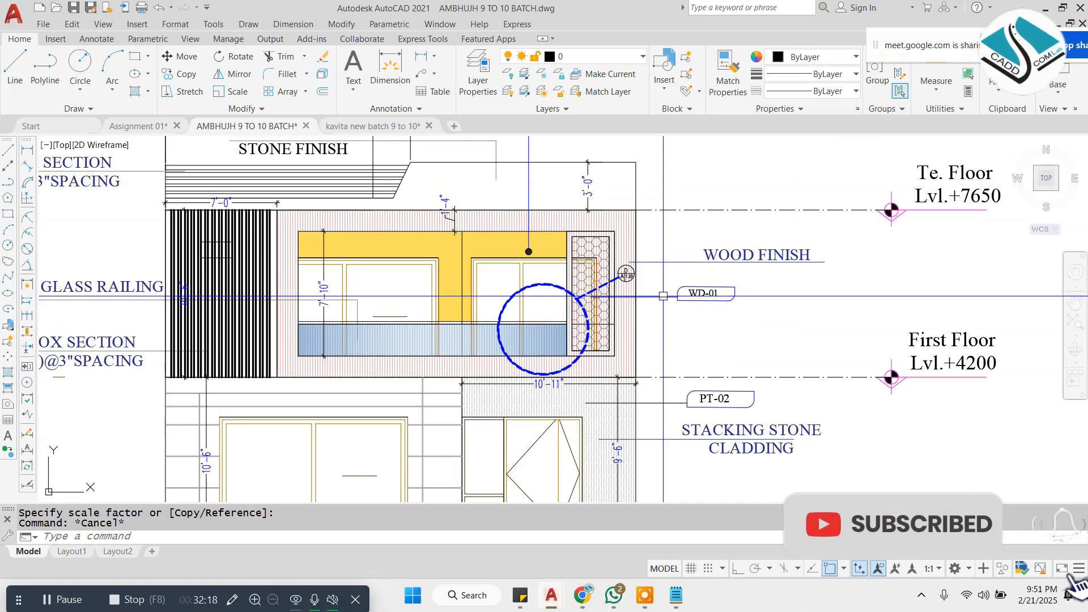